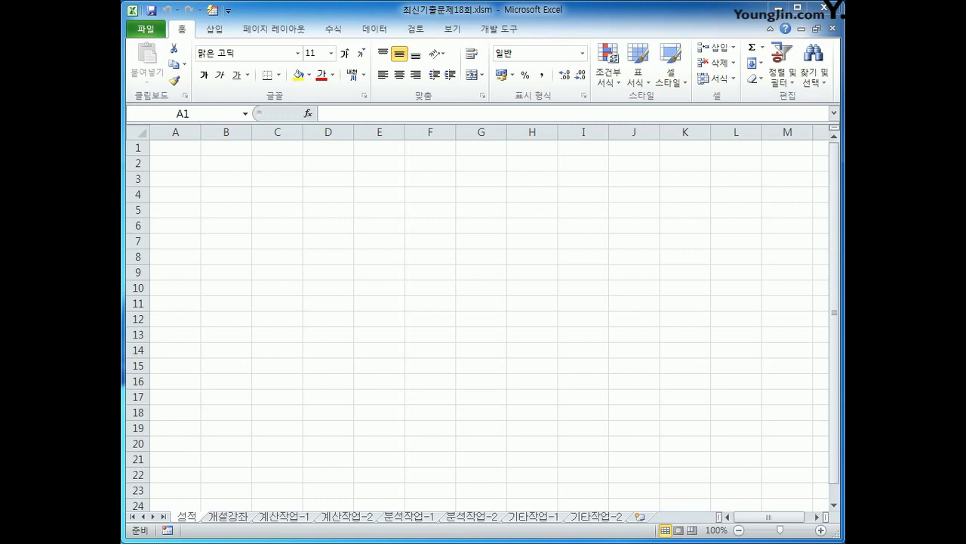
# Step: On the 성적 sheet, start a Microsoft Query import using MS Access Database as the data source with the query wizard
pyautogui.click(182, 518)
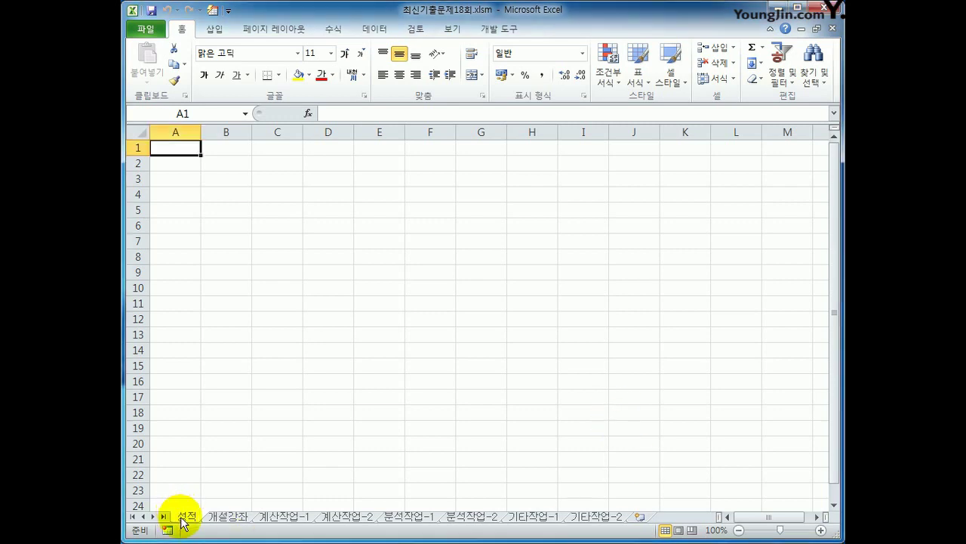
pyautogui.click(375, 30)
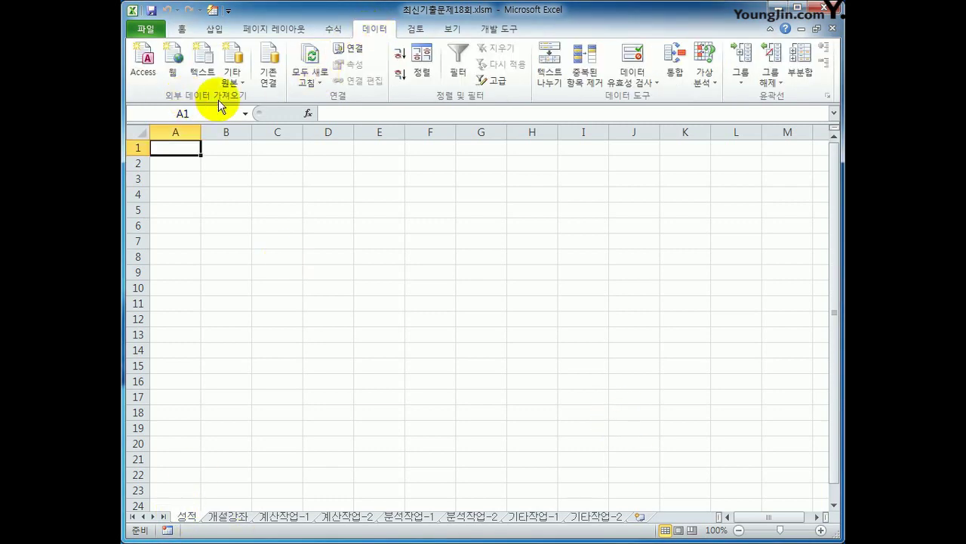
pyautogui.click(232, 76)
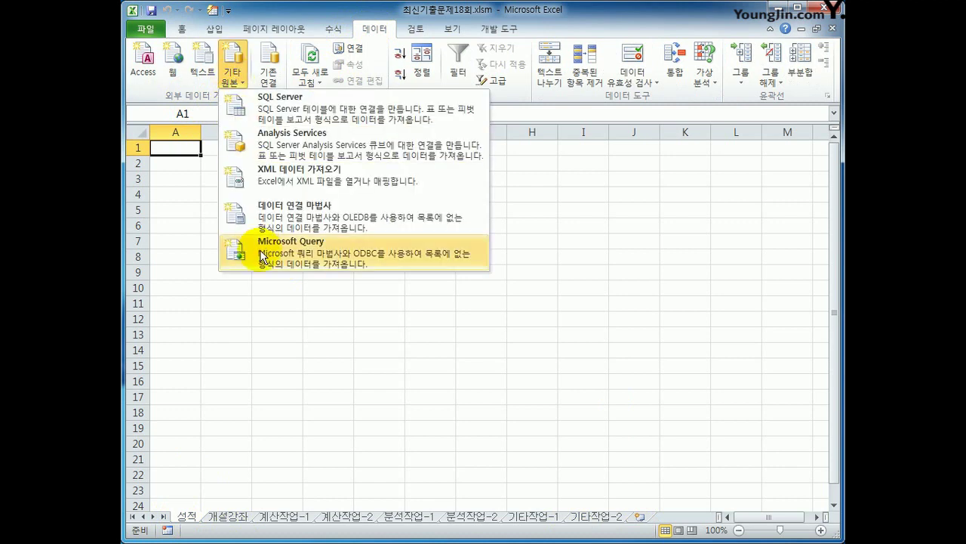
pyautogui.click(315, 257)
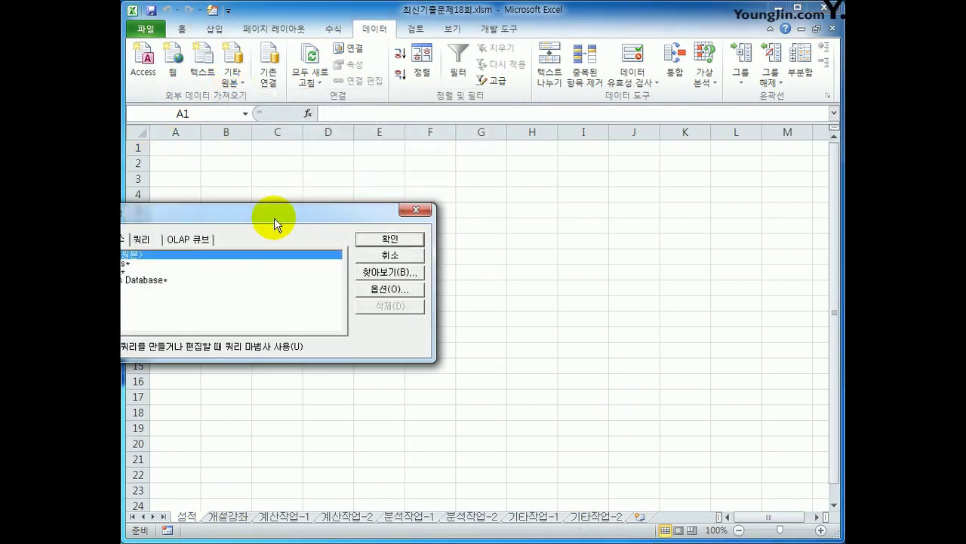
pyautogui.moveTo(274, 218); pyautogui.dragTo(479, 207)
pyautogui.click(368, 269)
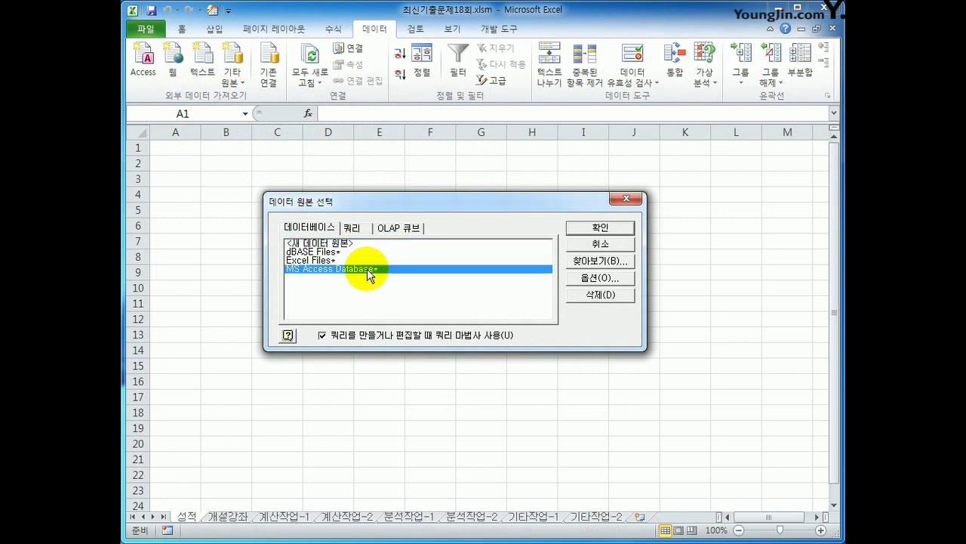
pyautogui.click(598, 226)
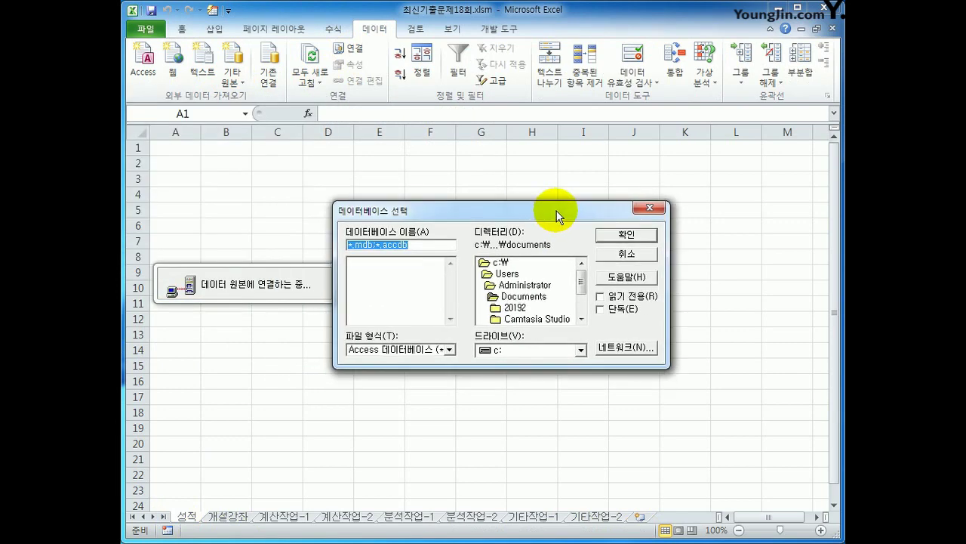
# Step: Choose the database 관리.accdb from the folder C:\컴활1급(기출)\스프레드시트\기출문제
pyautogui.moveTo(557, 216); pyautogui.dragTo(563, 183)
pyautogui.doubleClick(525, 231)
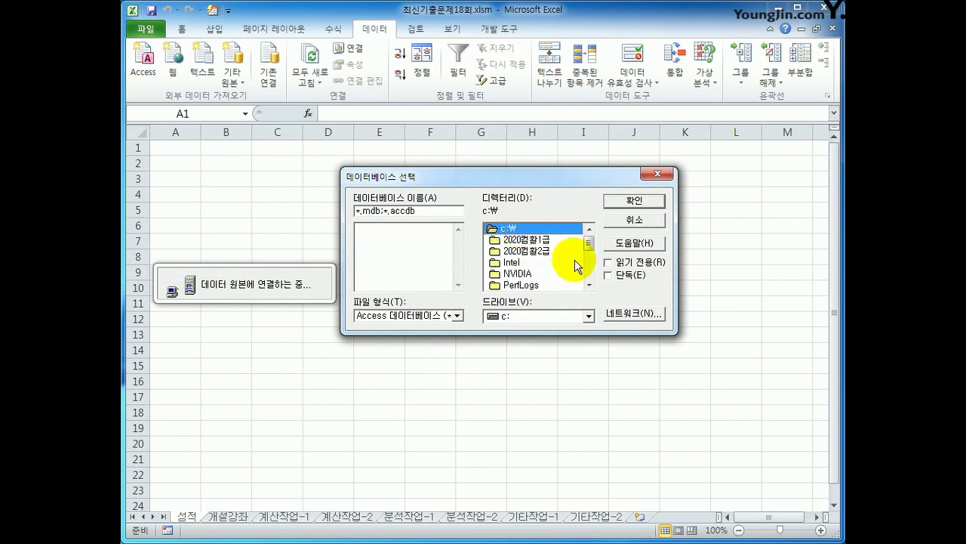
pyautogui.moveTo(590, 247); pyautogui.dragTo(588, 274)
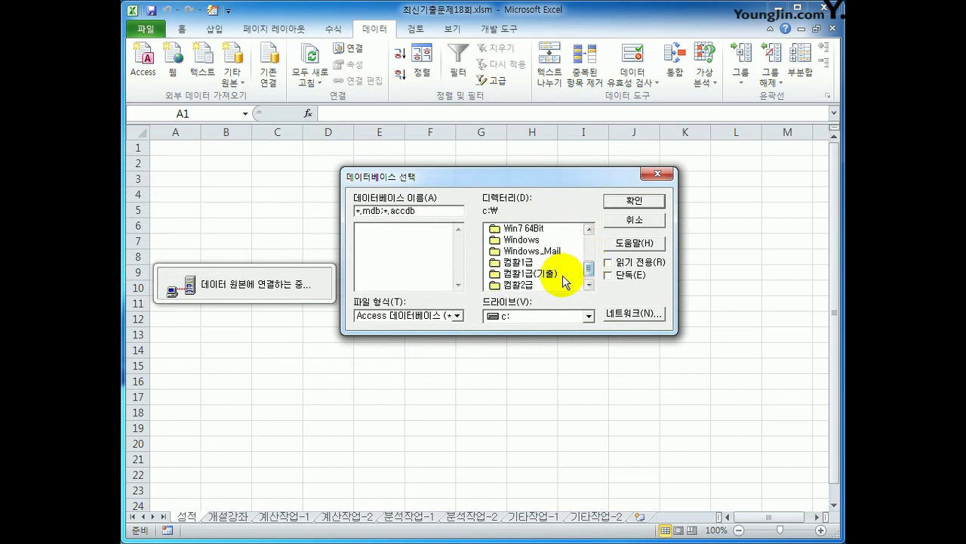
pyautogui.doubleClick(563, 273)
pyautogui.click(554, 263)
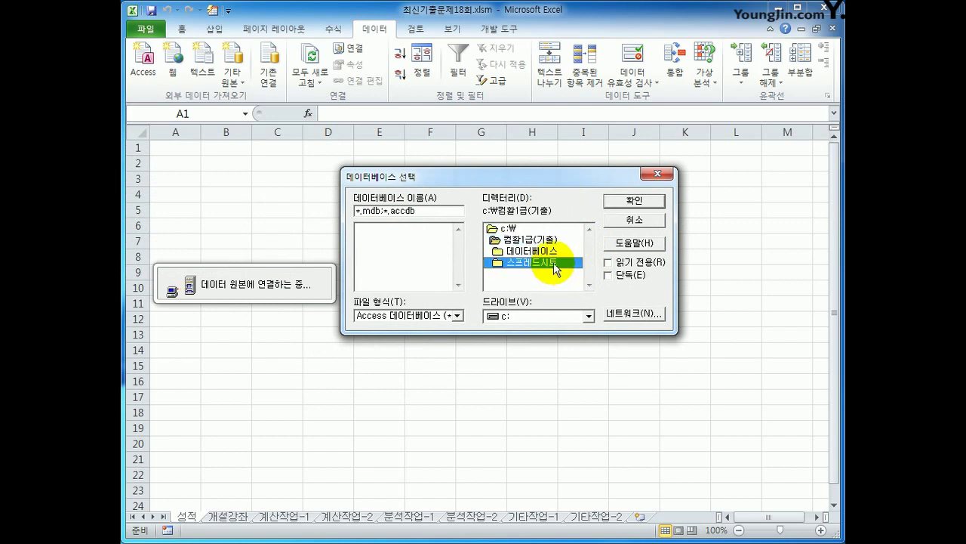
pyautogui.doubleClick(555, 264)
pyautogui.doubleClick(556, 276)
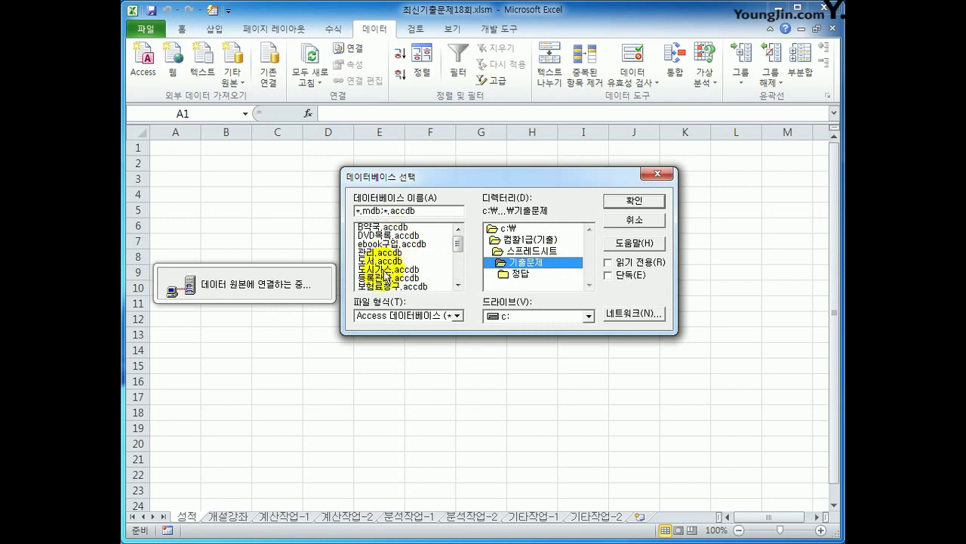
pyautogui.click(381, 253)
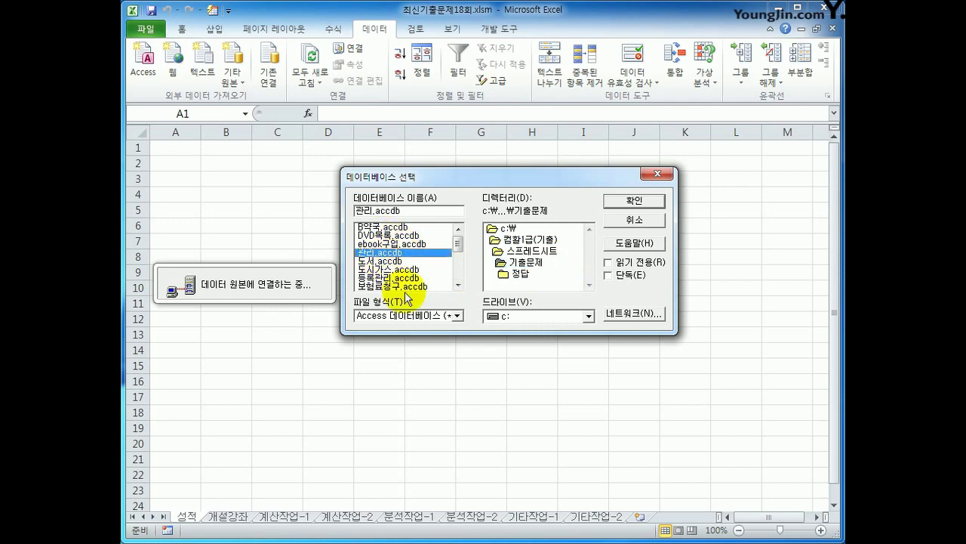
pyautogui.click(654, 202)
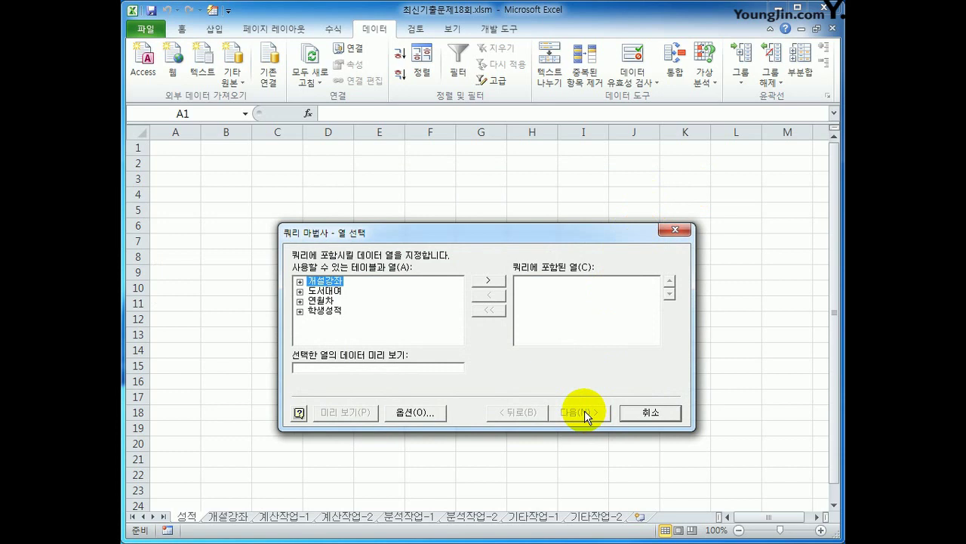
# Step: Add the columns 성명, 학과, 학번, 학년, 중간고사 and 기말고사 from the 학생성적 table to the query, in that order
pyautogui.click(324, 311)
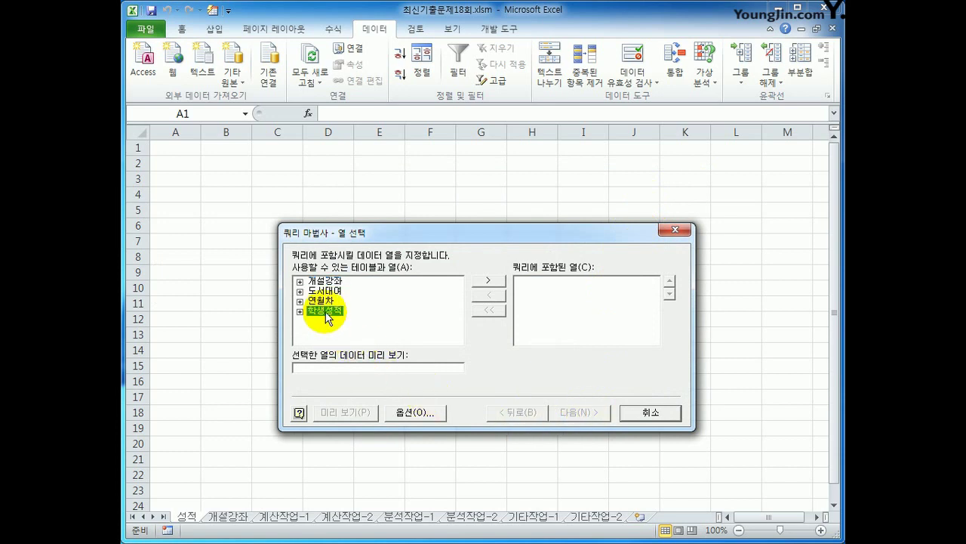
pyautogui.doubleClick(325, 313)
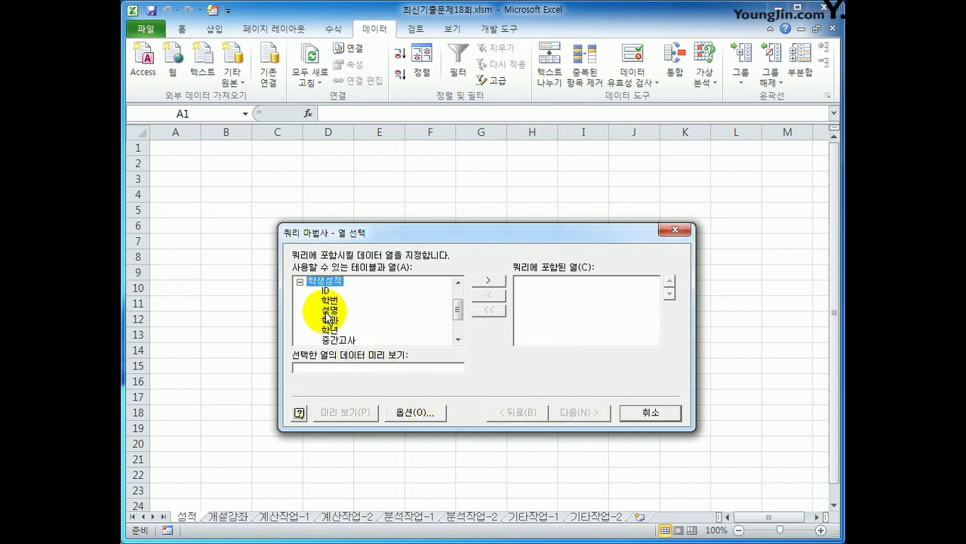
pyautogui.click(326, 311)
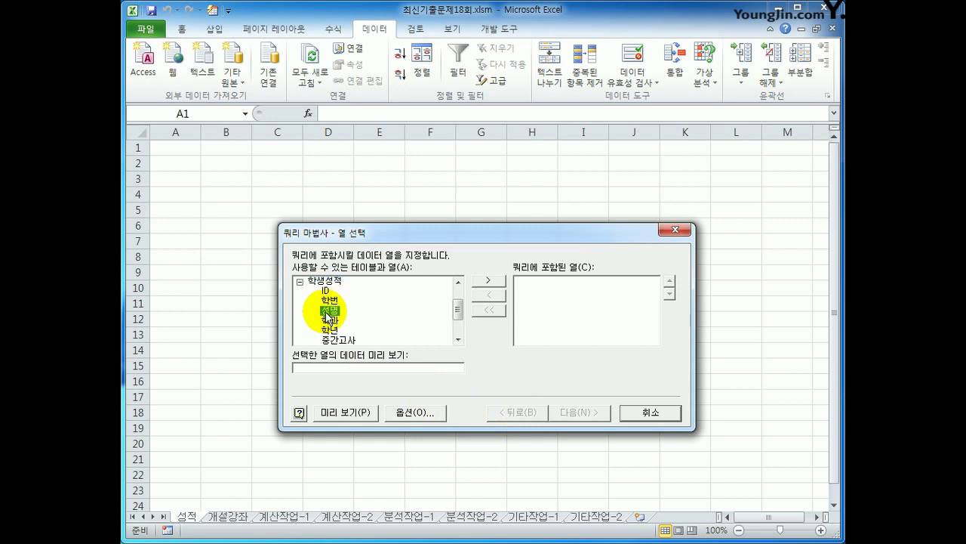
pyautogui.doubleClick(327, 311)
pyautogui.doubleClick(327, 311)
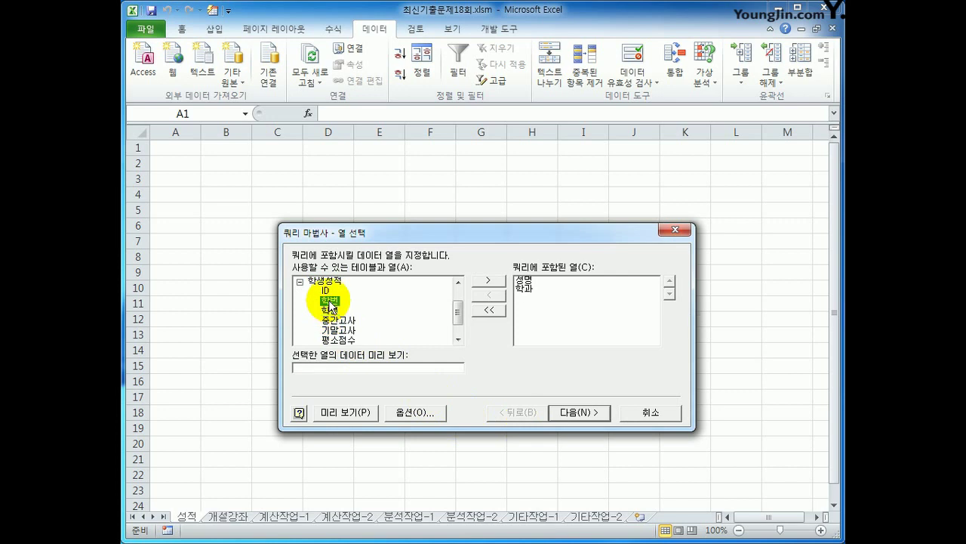
pyautogui.doubleClick(329, 301)
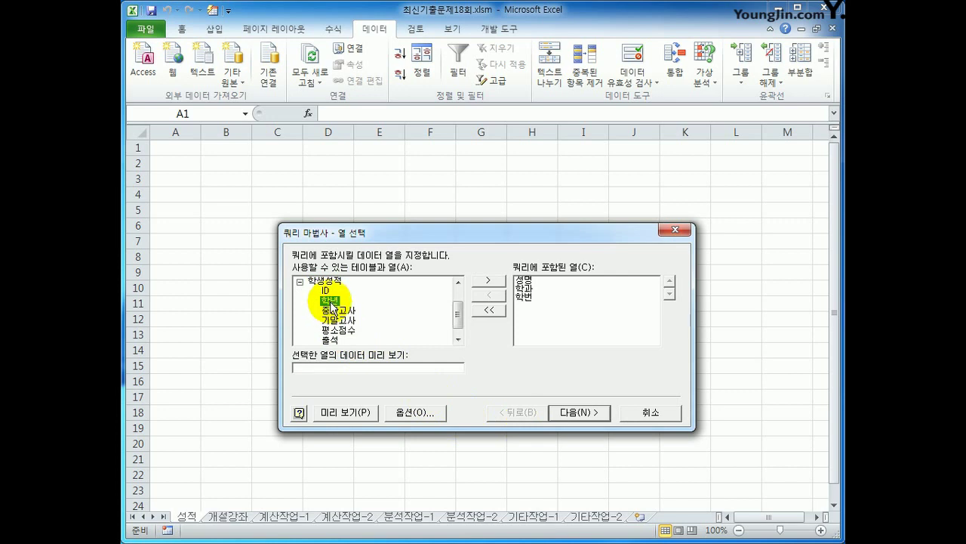
pyautogui.doubleClick(330, 302)
pyautogui.doubleClick(332, 302)
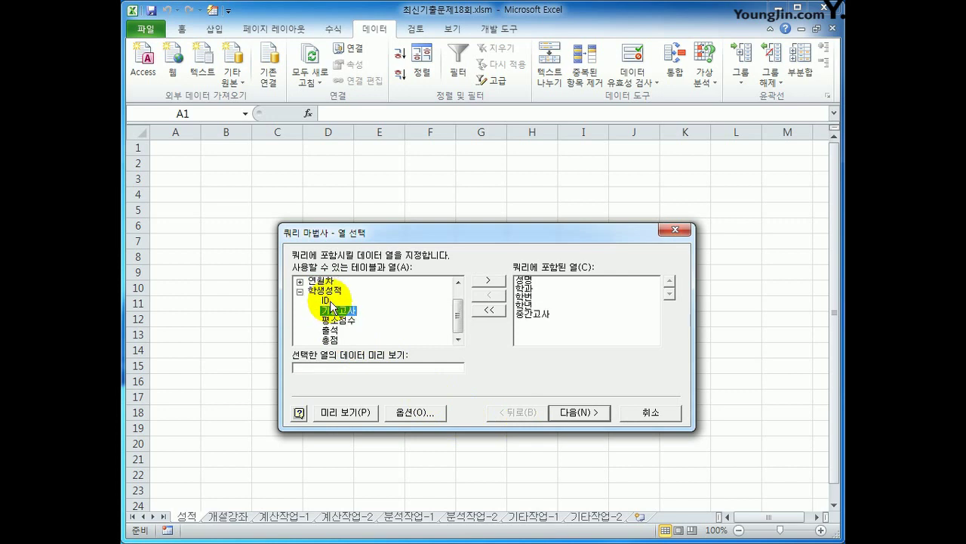
pyautogui.doubleClick(334, 309)
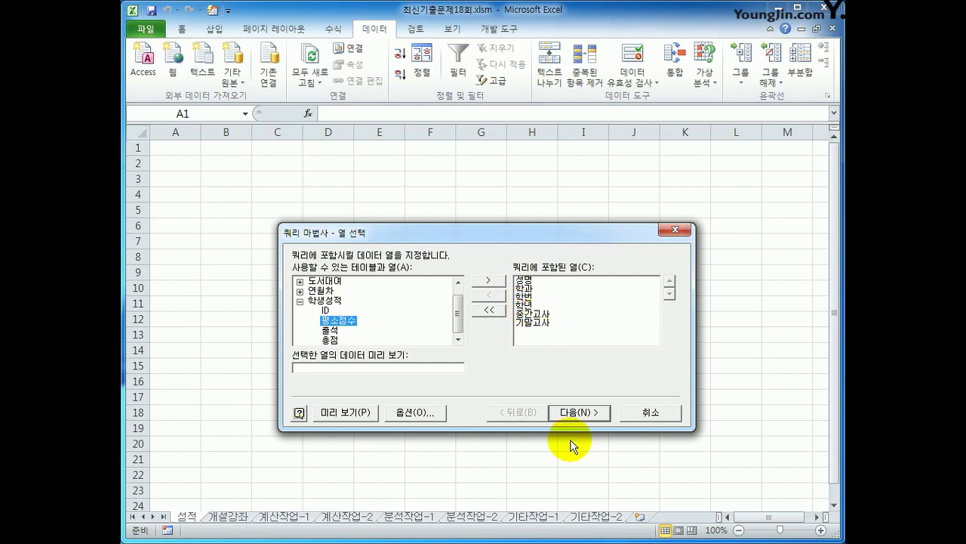
pyautogui.click(579, 413)
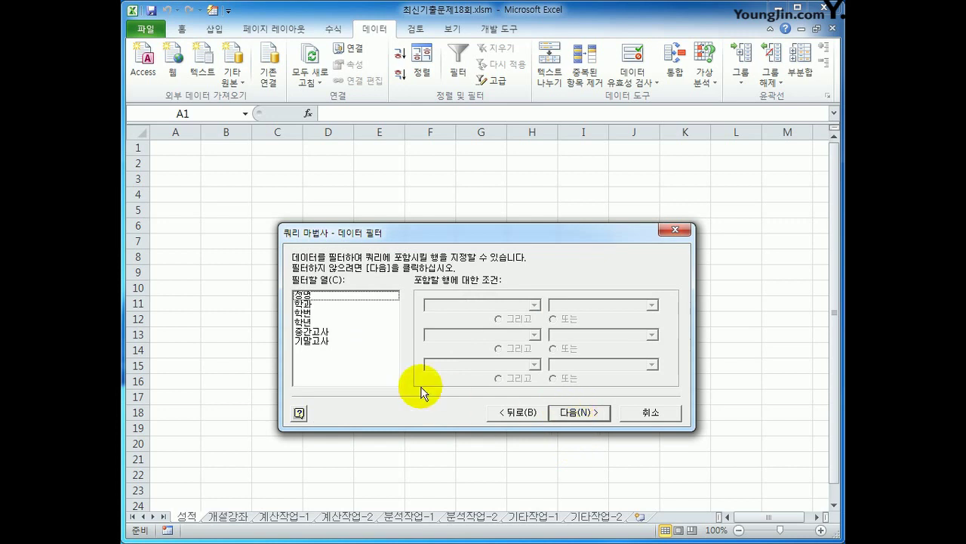
# Step: Filter the query rows to those where 학과 equals 경영학과
pyautogui.click(334, 305)
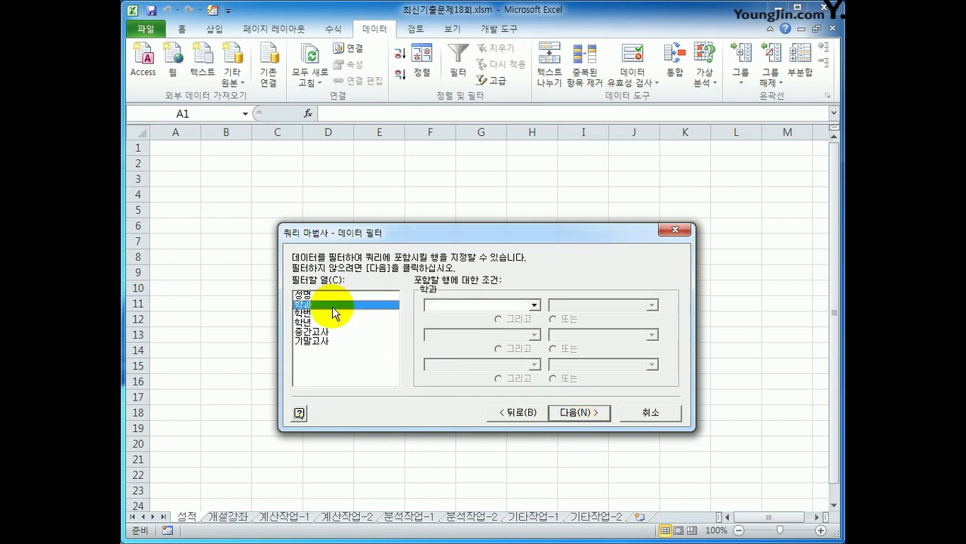
pyautogui.click(450, 306)
pyautogui.click(456, 317)
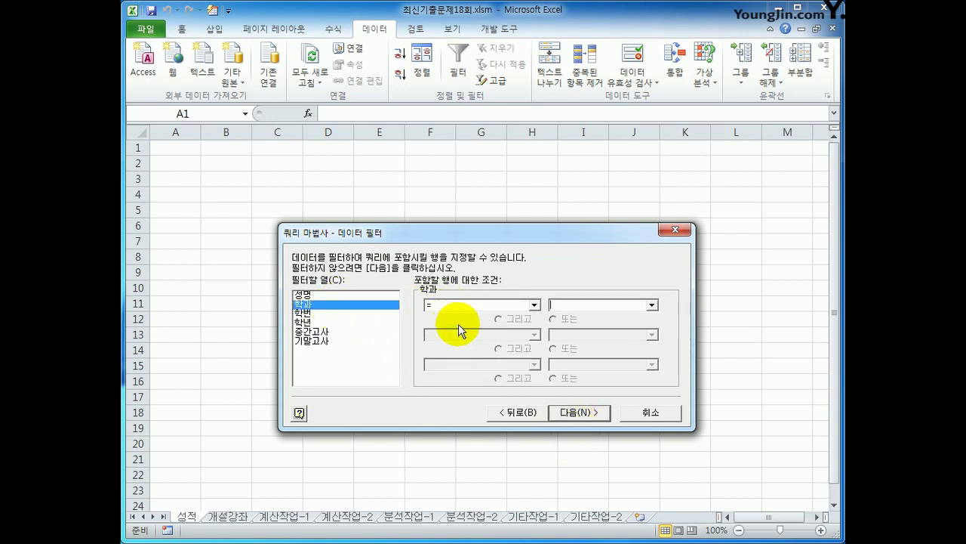
pyautogui.click(653, 305)
pyautogui.click(651, 322)
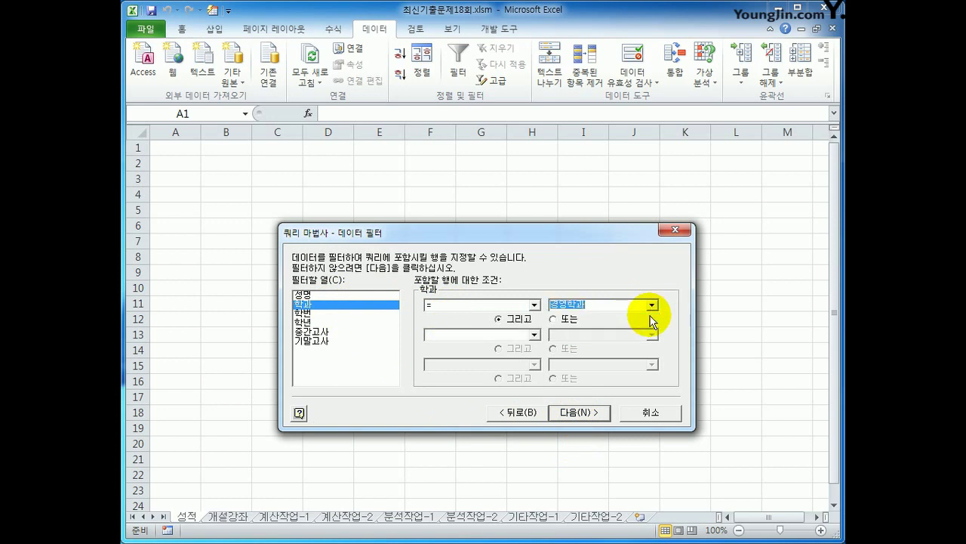
# Step: Add a filter condition that 학년 equals 3.0 and proceed to the sort order
pyautogui.click(365, 316)
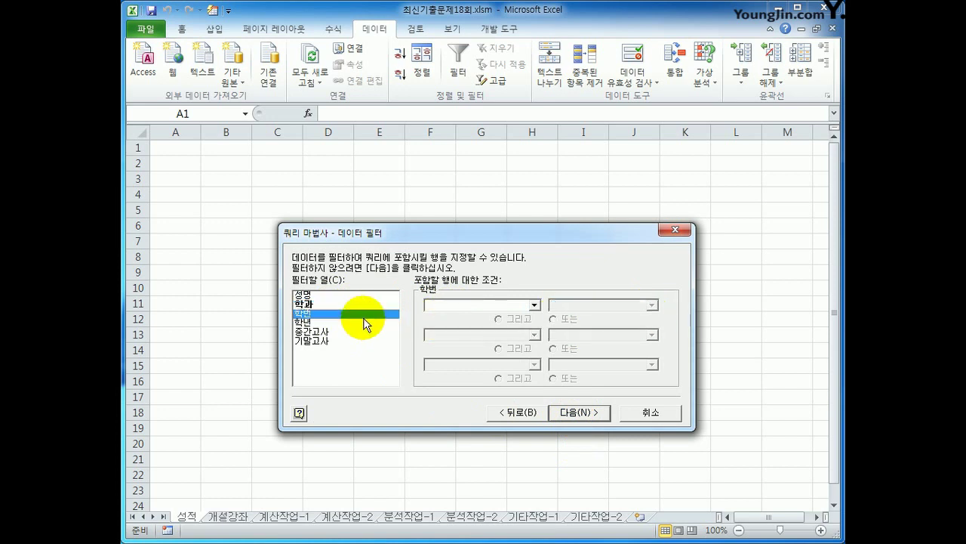
pyautogui.click(364, 328)
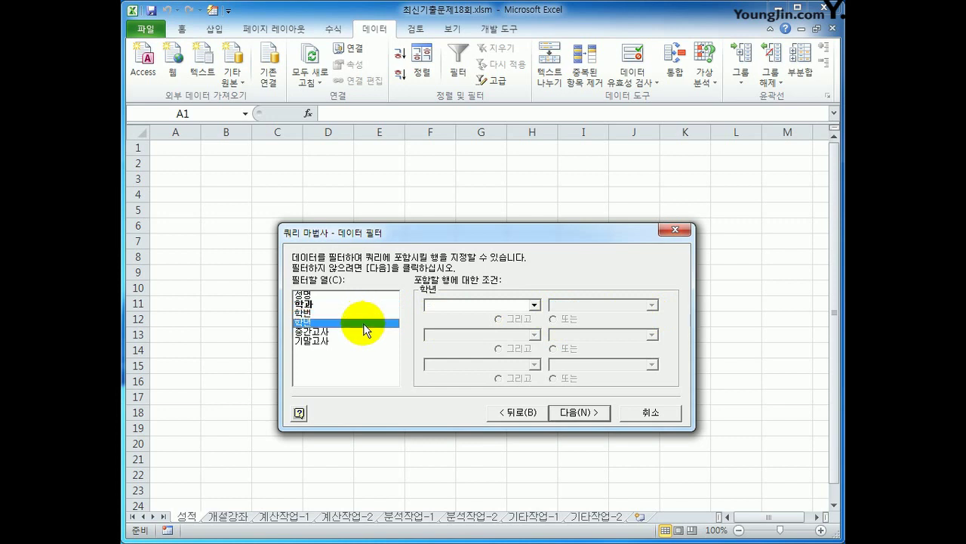
pyautogui.click(480, 305)
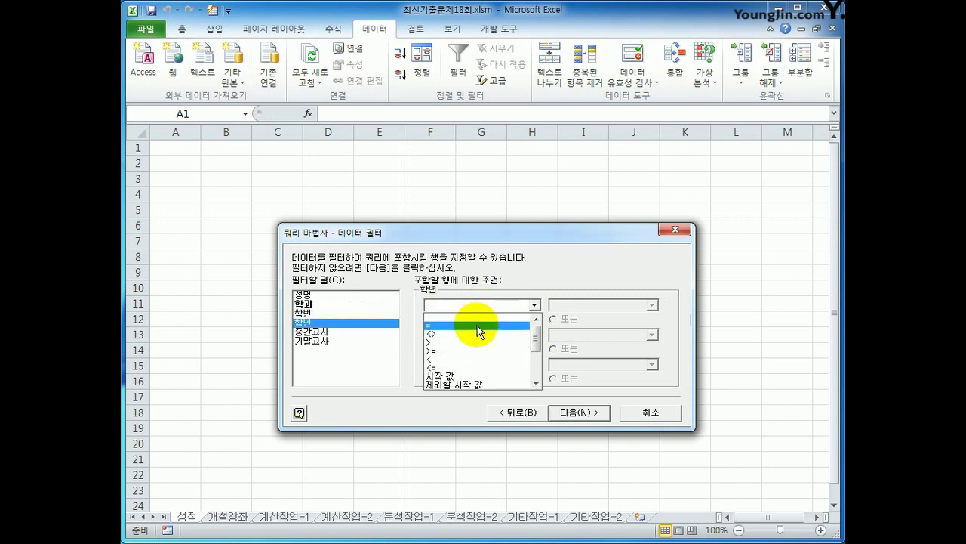
pyautogui.click(478, 326)
pyautogui.click(651, 305)
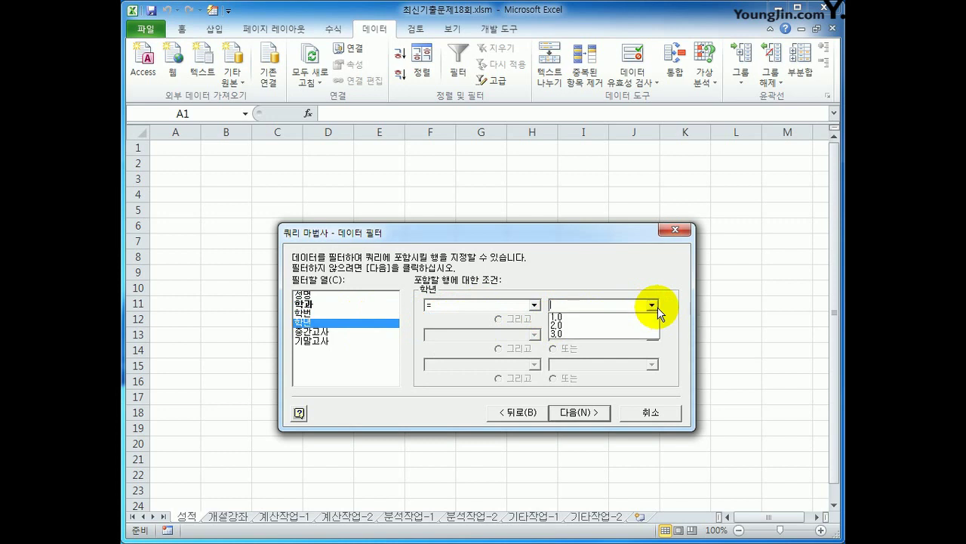
pyautogui.click(635, 331)
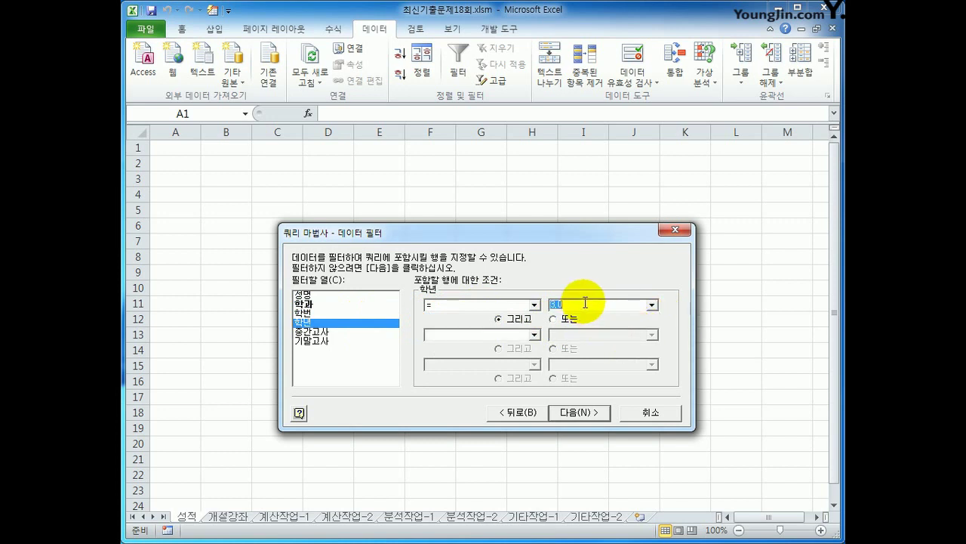
pyautogui.click(572, 414)
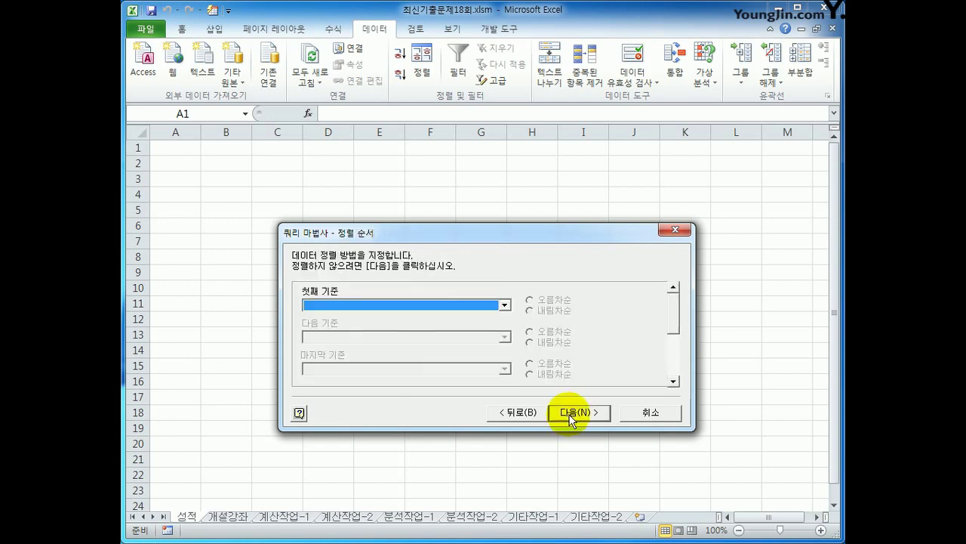
# Step: Sort the query results by 성명 ascending, with 학번 ascending as the second criterion
pyautogui.click(428, 306)
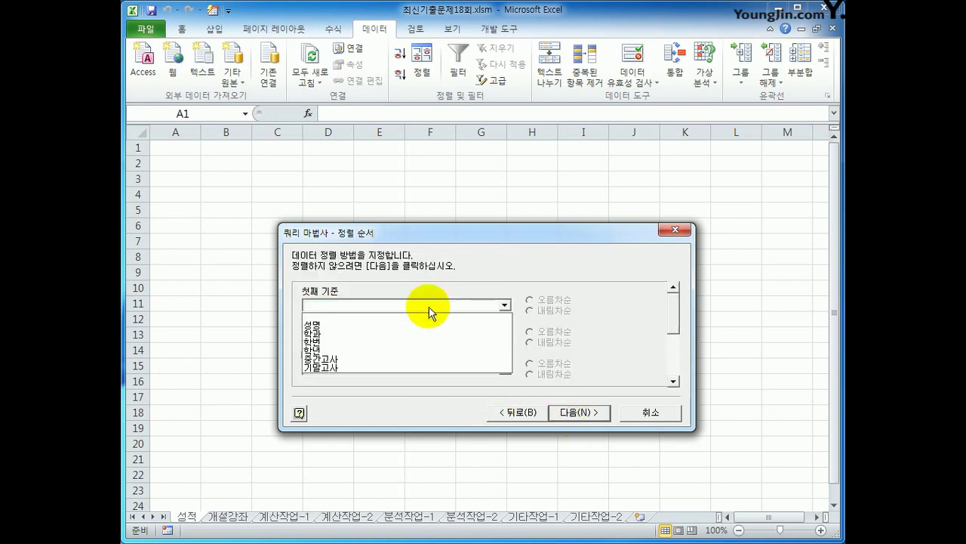
pyautogui.click(424, 325)
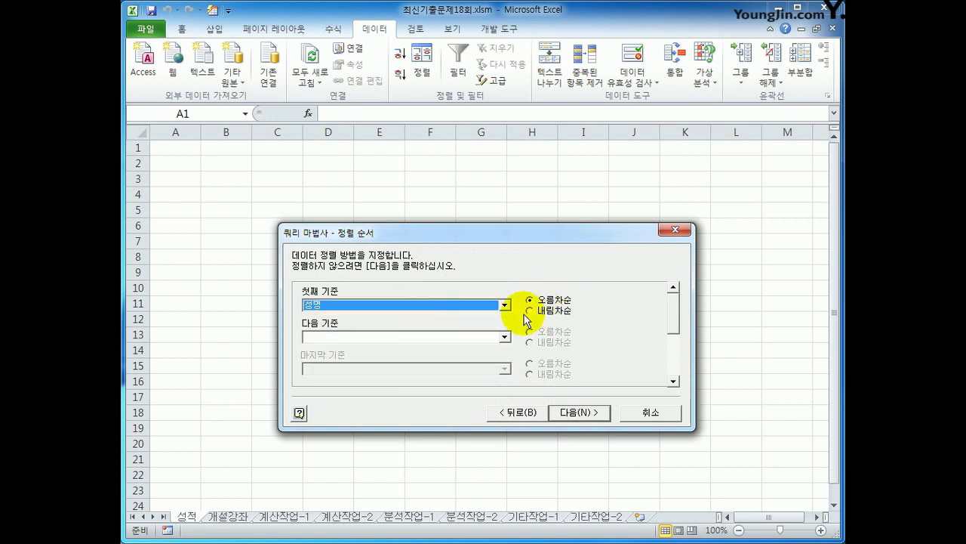
pyautogui.click(499, 337)
pyautogui.click(492, 366)
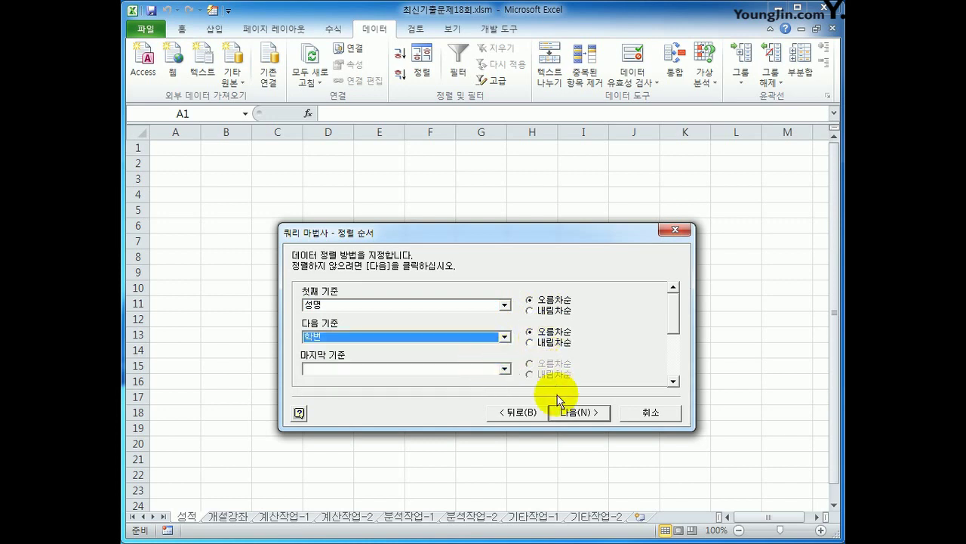
pyautogui.click(563, 418)
# Step: Finish the query wizard and import the data as a table into cell A1 of the existing 성적 sheet
pyautogui.click(579, 413)
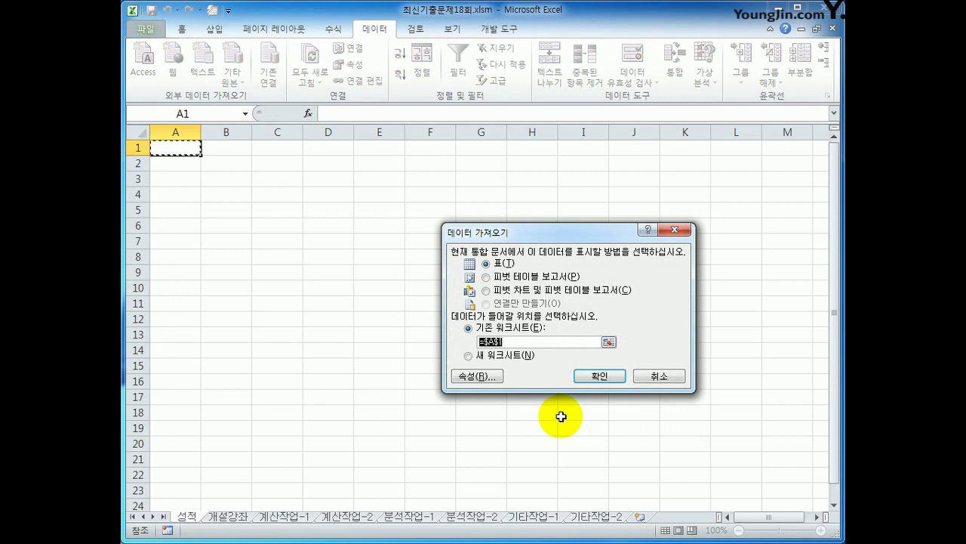
pyautogui.click(175, 155)
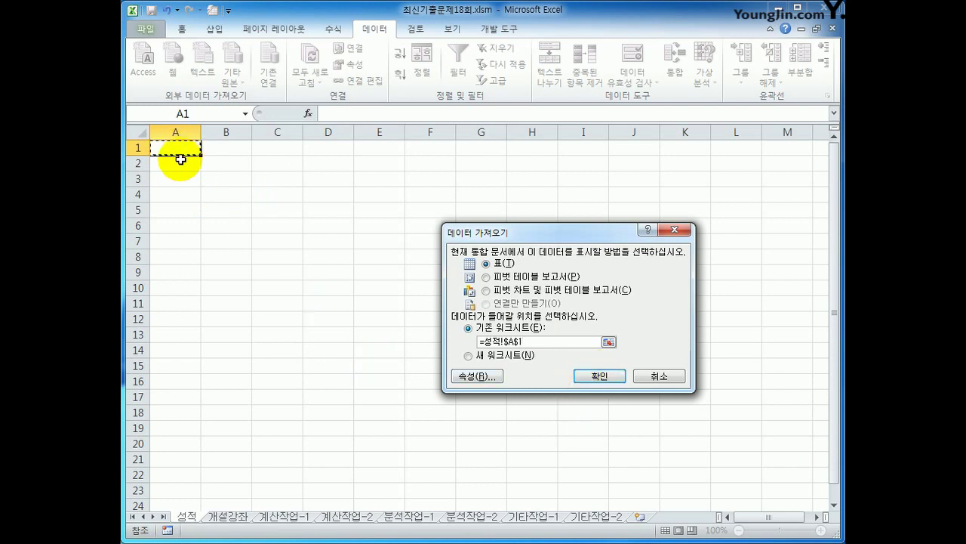
pyautogui.click(613, 374)
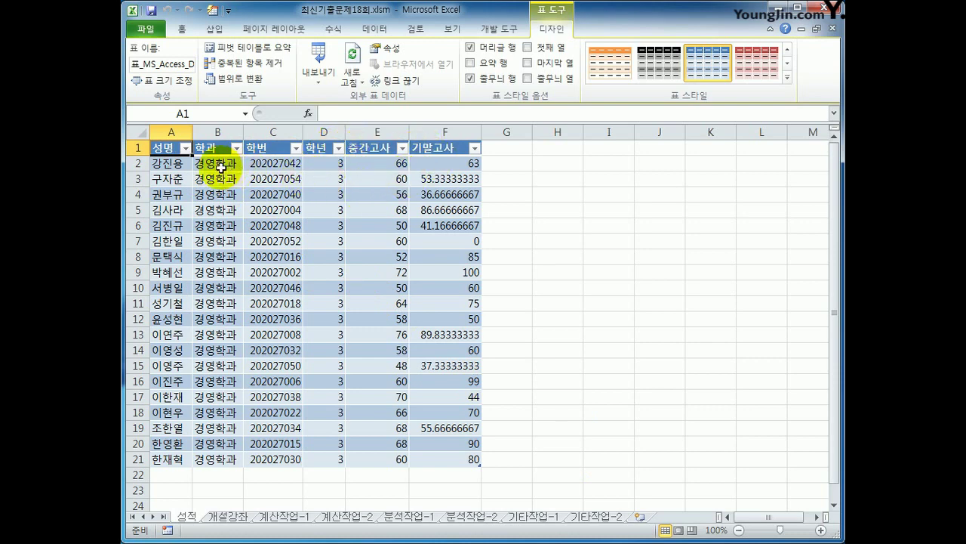
# Step: Check the imported 학과, 학년, 성명 and 학번 columns against the query's filter and sort conditions
pyautogui.moveTo(216, 163); pyautogui.dragTo(215, 450)
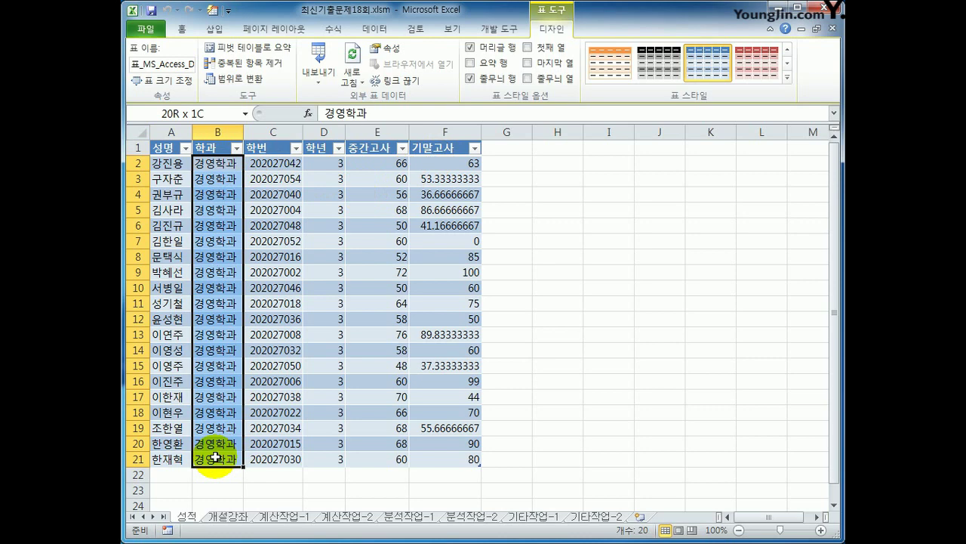
pyautogui.moveTo(324, 163); pyautogui.dragTo(334, 463)
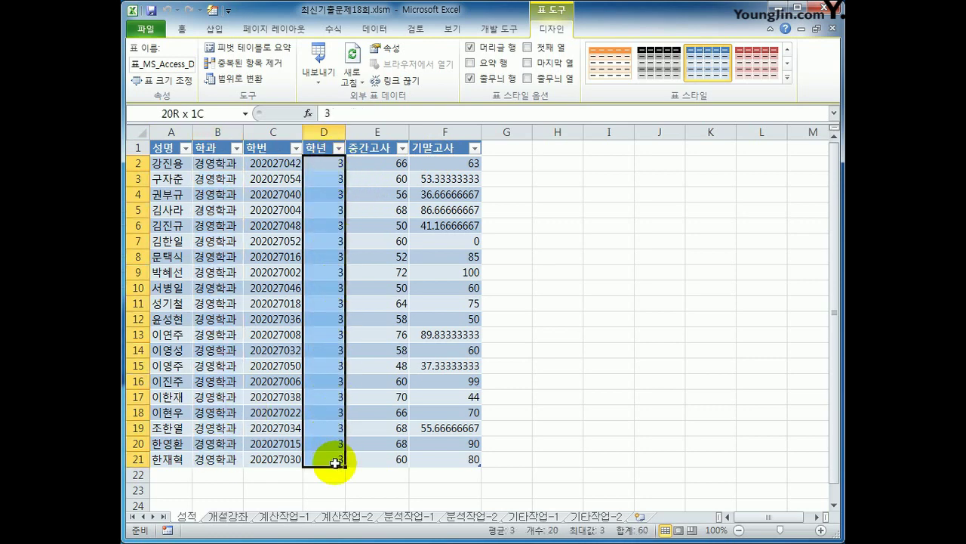
pyautogui.moveTo(169, 161); pyautogui.dragTo(173, 466)
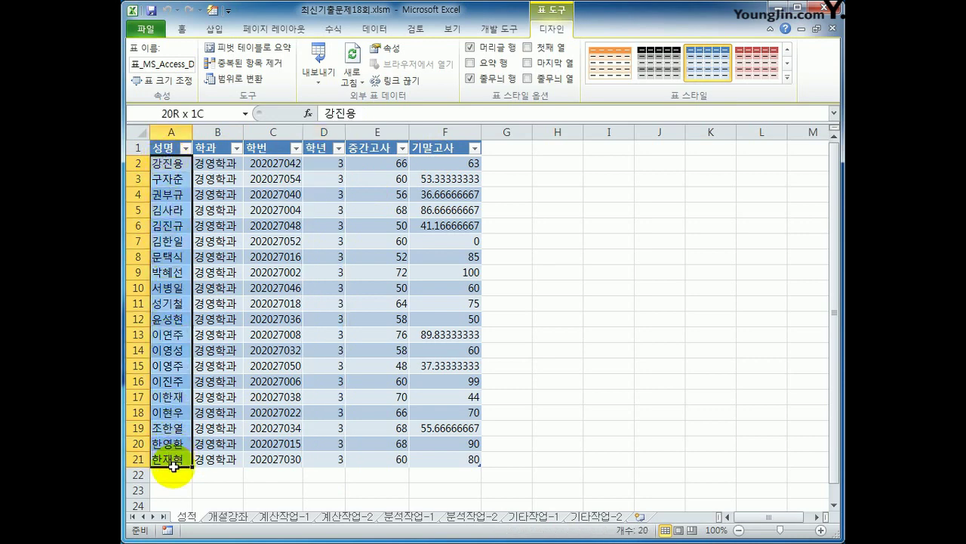
pyautogui.moveTo(173, 466); pyautogui.dragTo(173, 465)
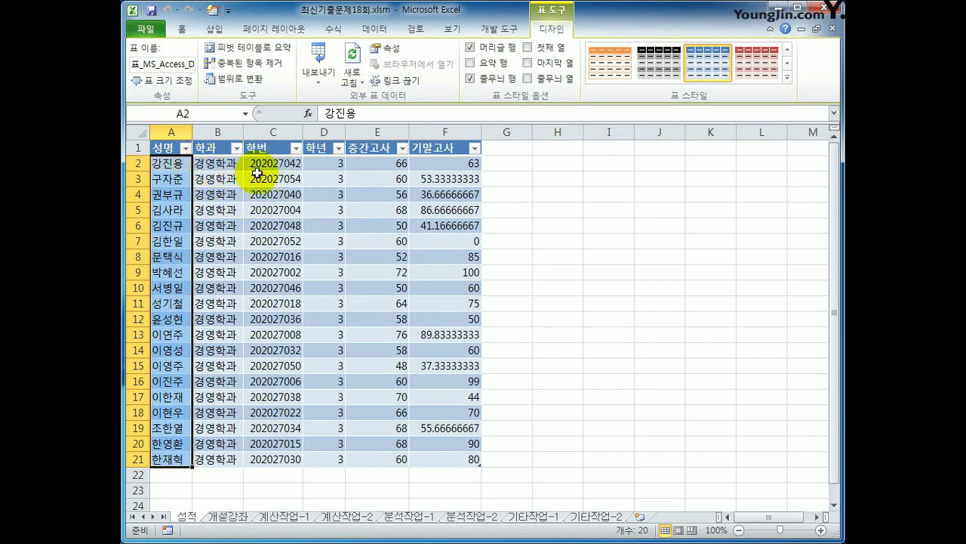
pyautogui.moveTo(287, 162); pyautogui.dragTo(292, 455)
pyautogui.click(293, 456)
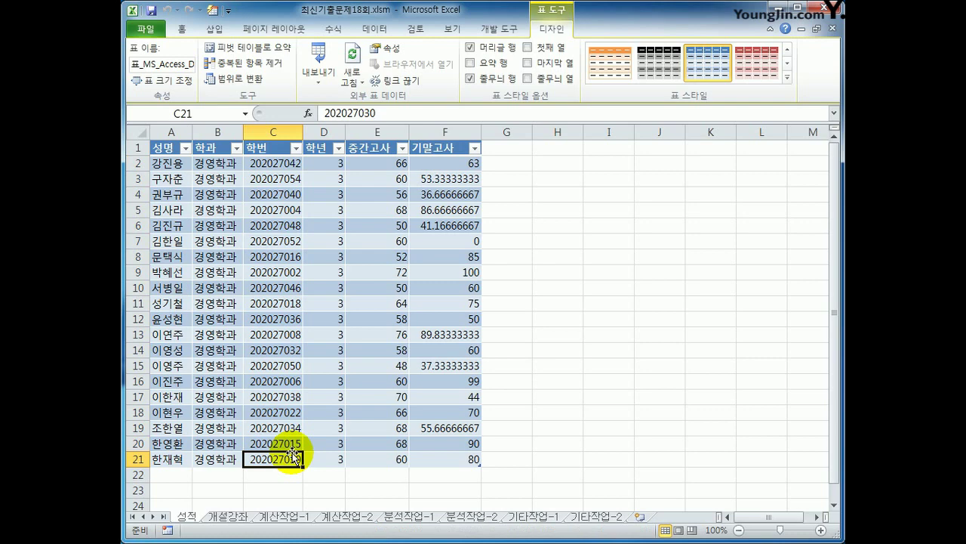
# Step: Open the 개설강좌 sheet and go to cell A33 in the blank area below the table
pyautogui.click(238, 518)
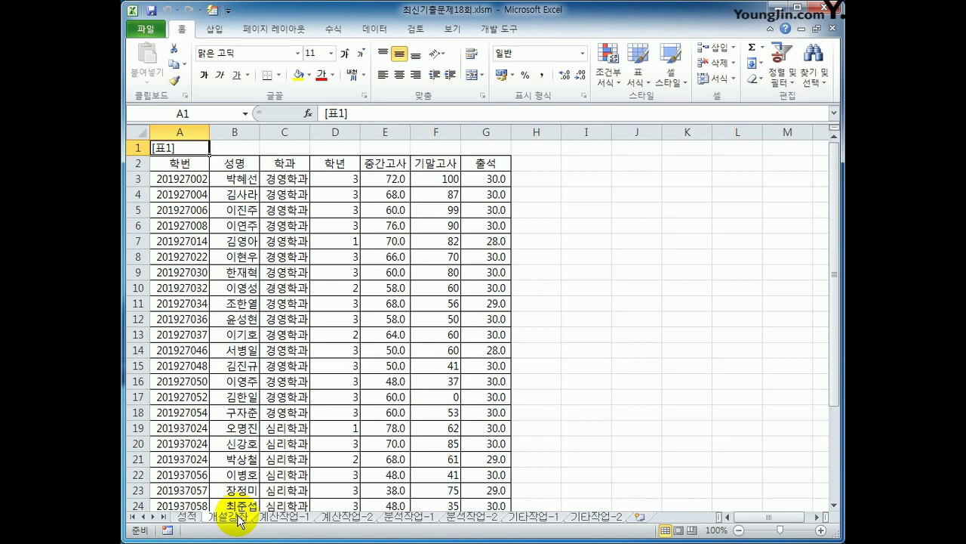
pyautogui.scroll(-3, 407, 495)
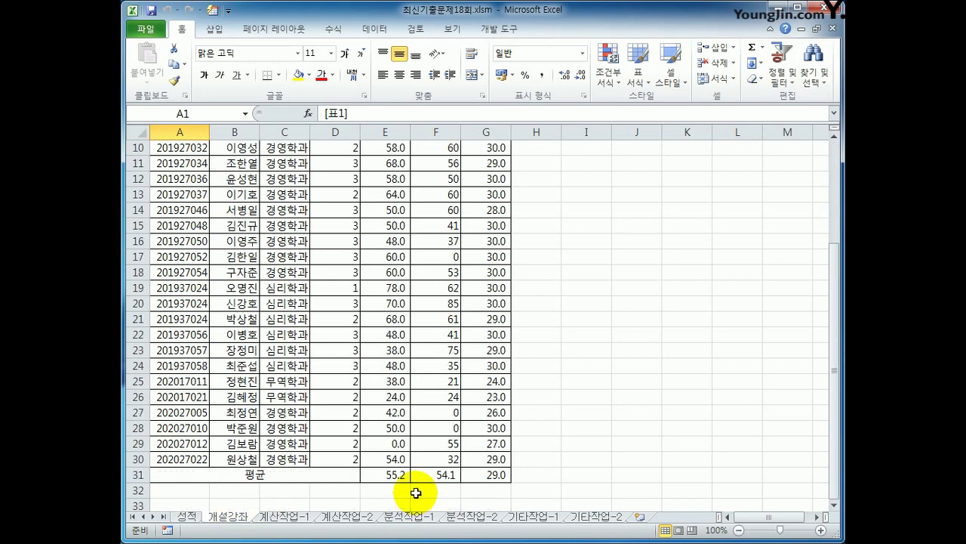
pyautogui.scroll(-3, 198, 468)
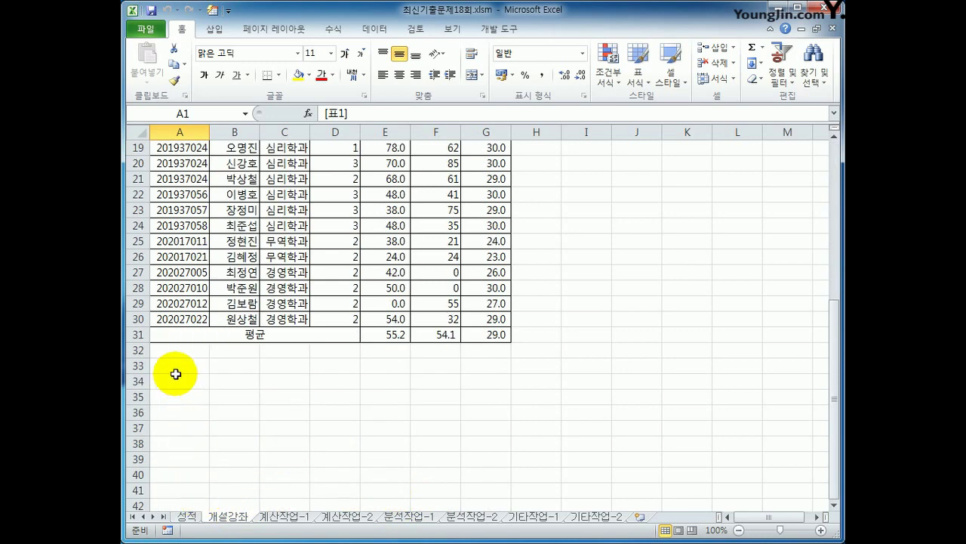
pyautogui.moveTo(177, 369); pyautogui.dragTo(327, 415)
pyautogui.moveTo(189, 360); pyautogui.dragTo(333, 413)
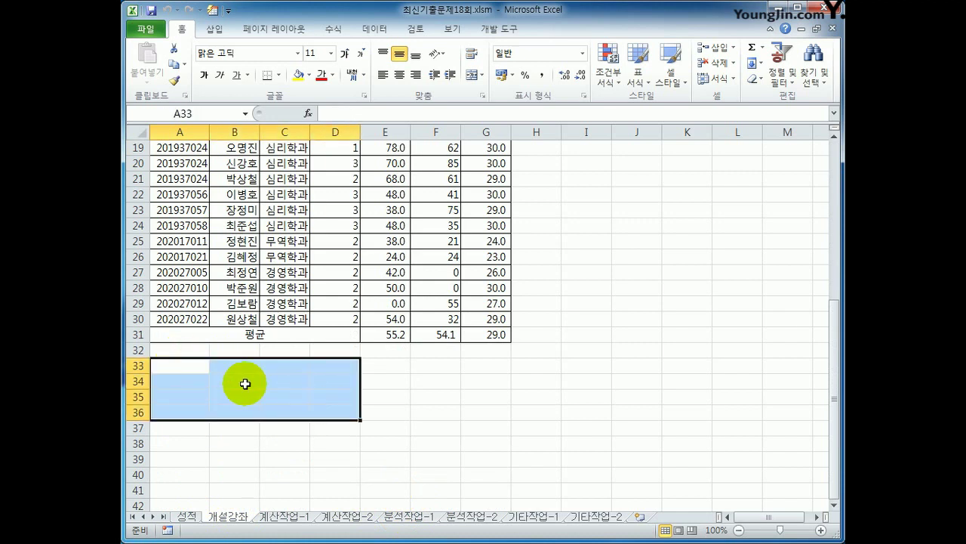
pyautogui.click(202, 368)
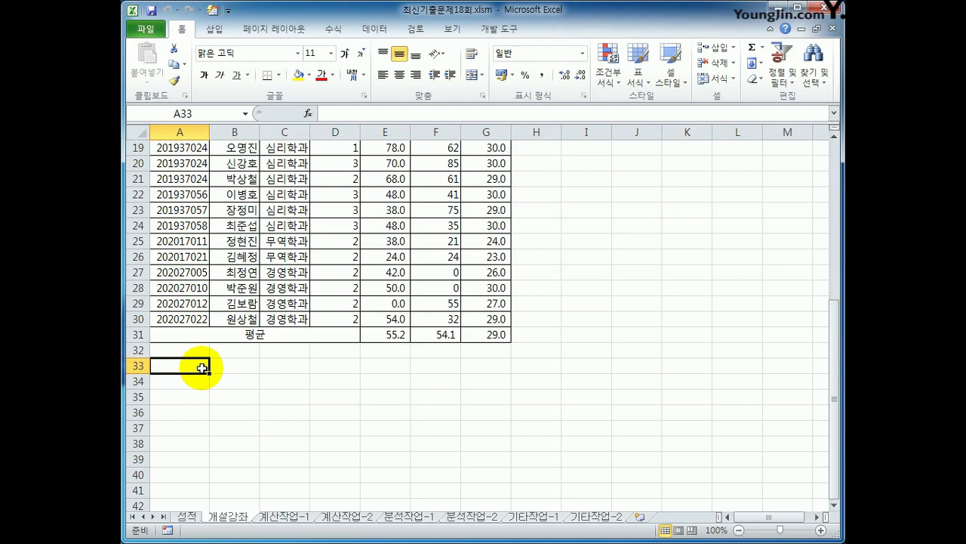
# Step: Check the 학번 values in the table and enter the criteria heading 조건 in cell A33
pyautogui.scroll(6, 272, 371)
pyautogui.moveTo(181, 179); pyautogui.dragTo(199, 352)
pyautogui.scroll(-4, 194, 393)
pyautogui.click(189, 352)
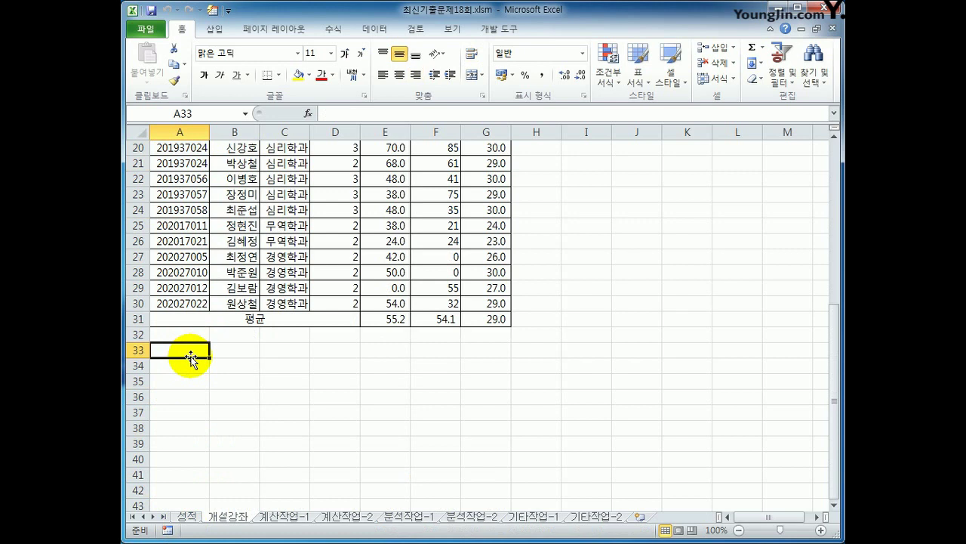
pyautogui.write('wh')
pyautogui.write('조거')
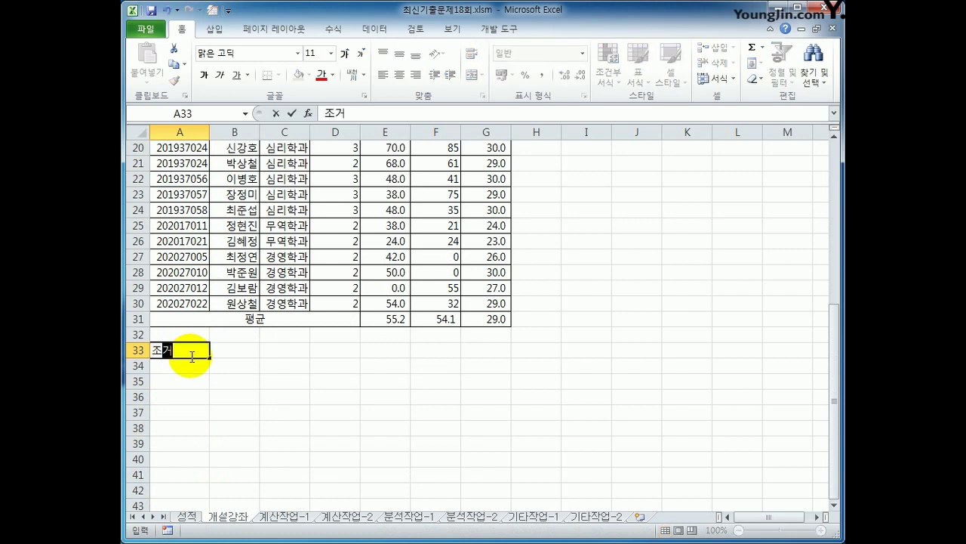
pyautogui.press('Return')
# Step: Enter the criteria formula =LEFT(A3,4)="2019" in cell A34, referring to the first 학번 value
pyautogui.write('=')
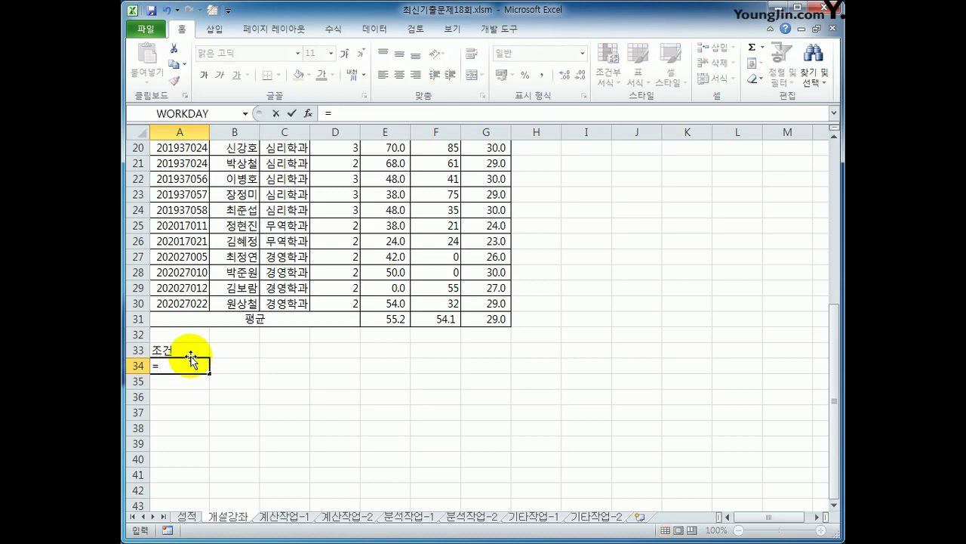
pyautogui.write('left')
pyautogui.press('Tab')
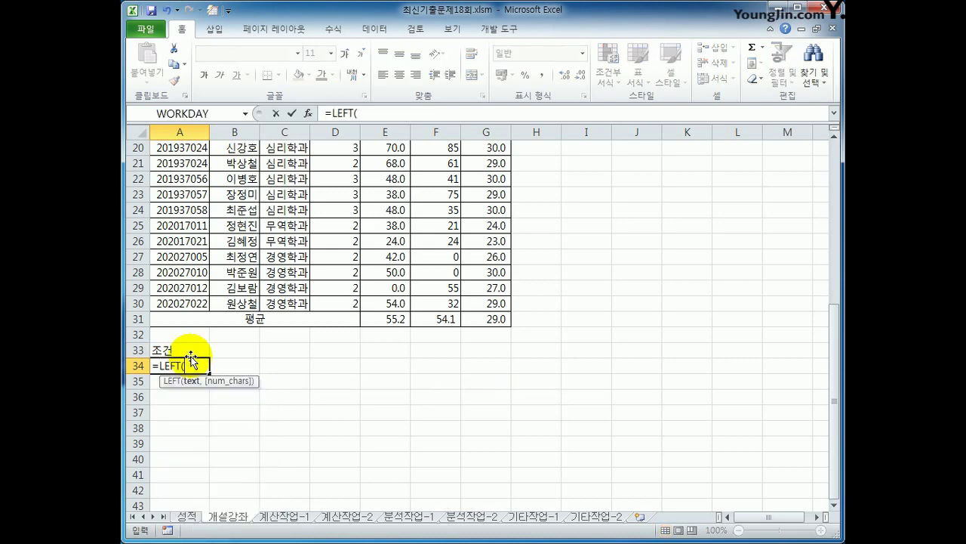
pyautogui.scroll(6, 190, 358)
pyautogui.click(182, 180)
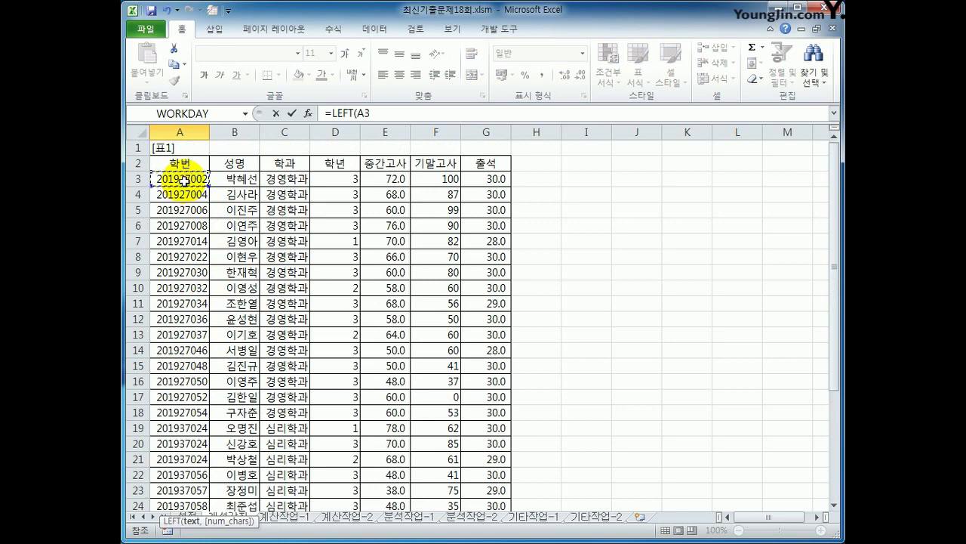
pyautogui.write(',')
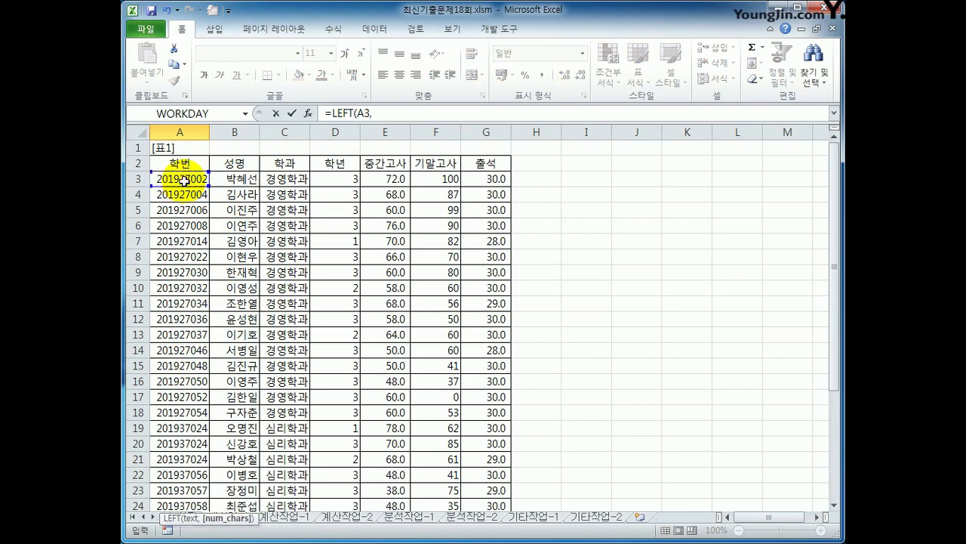
pyautogui.write('4)="2019')
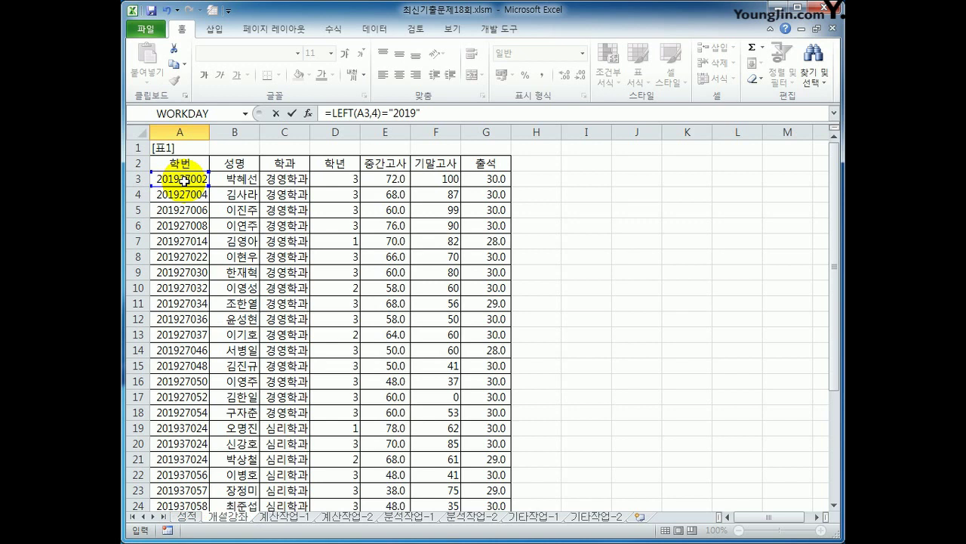
pyautogui.press('Return')
pyautogui.press('Up')
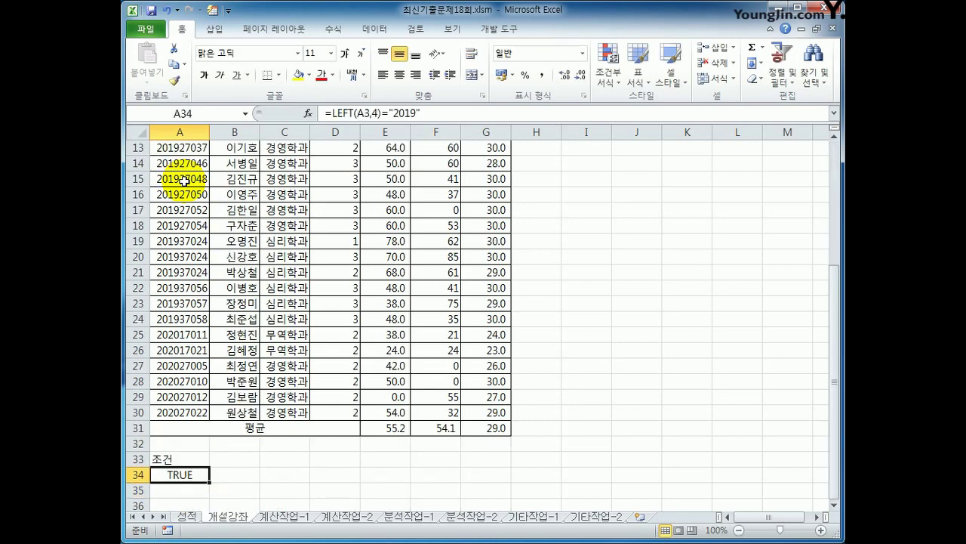
# Step: Copy the 학년 header and a 학년 value of 2 from the table into cells B33:B34
pyautogui.scroll(4, 184, 182)
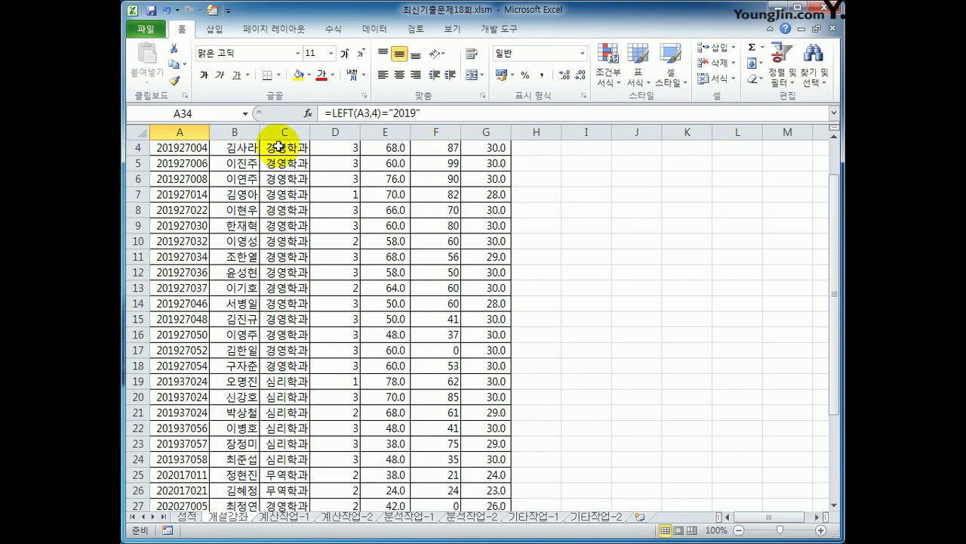
pyautogui.click(337, 162)
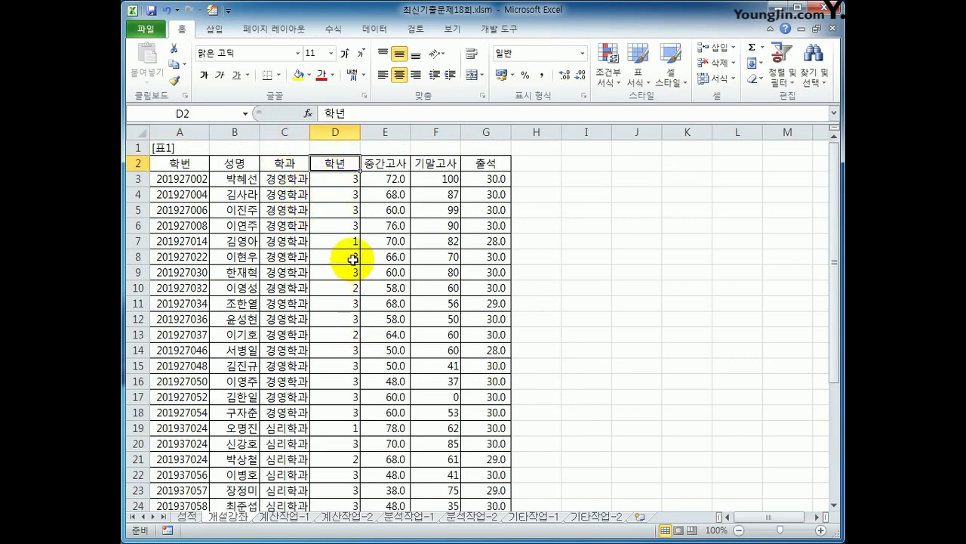
pyautogui.click(346, 333)
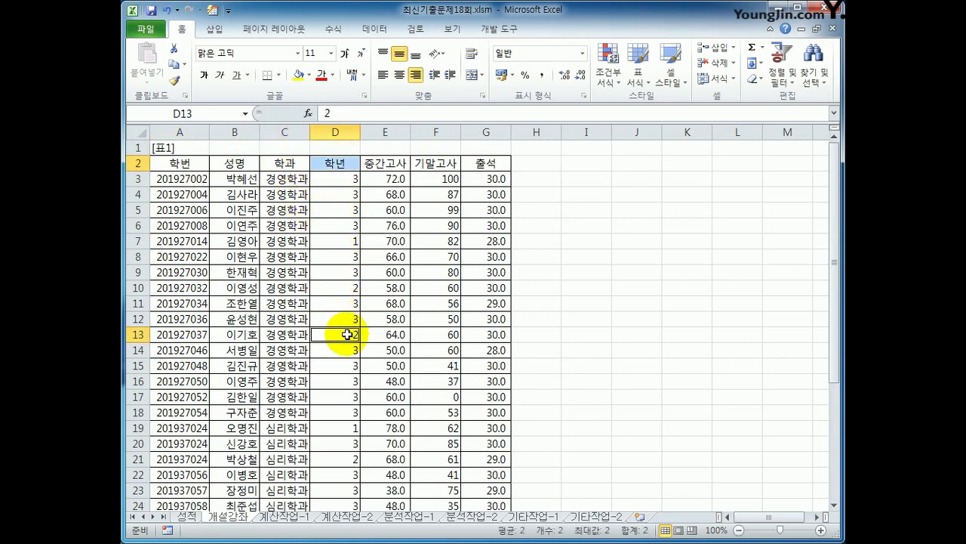
pyautogui.hotkey('ctrl', 'c')
pyautogui.scroll(-4, 319, 339)
pyautogui.click(225, 459)
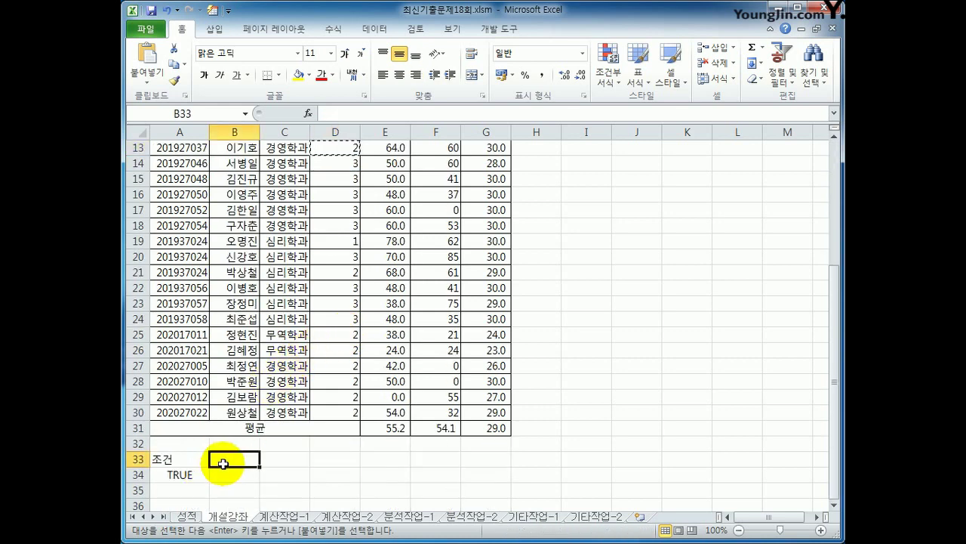
pyautogui.hotkey('ctrl', 'v')
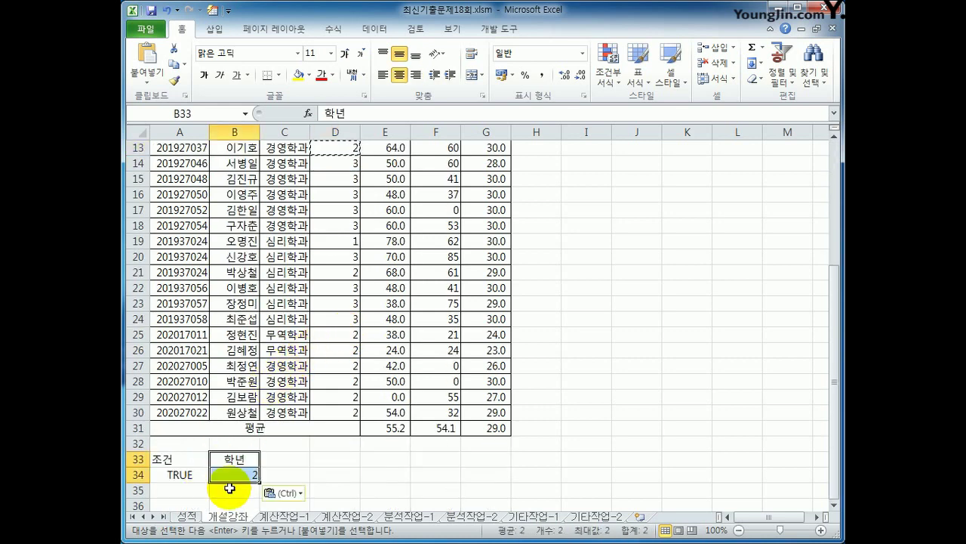
# Step: Review the criteria in A33:B34 against the 학번 and 학년 columns of the source table
pyautogui.click(321, 475)
pyautogui.click(235, 460)
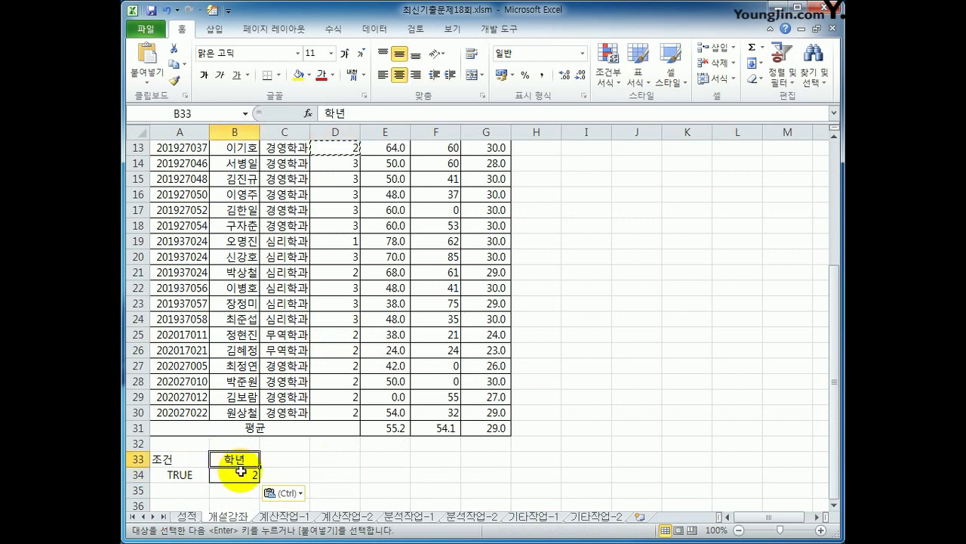
pyautogui.click(185, 475)
pyautogui.scroll(4, 209, 456)
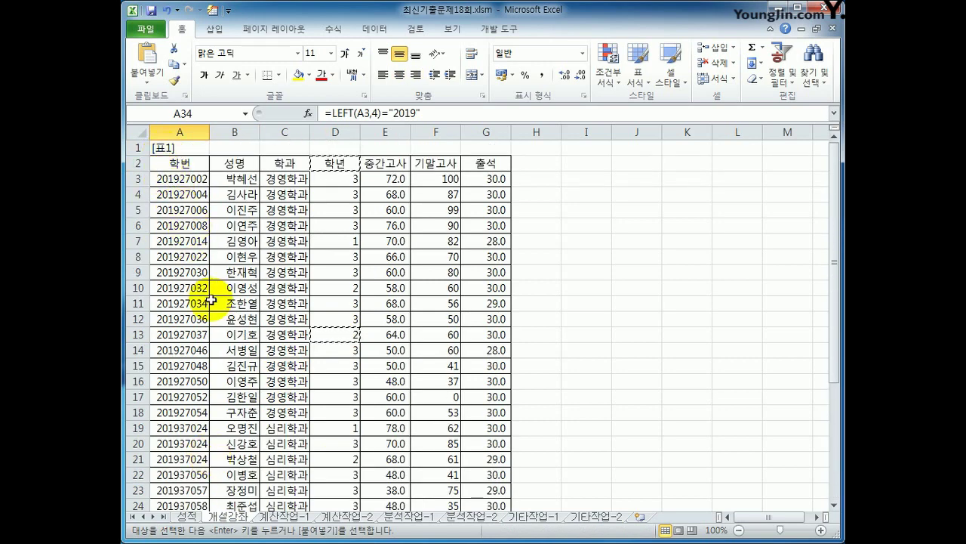
pyautogui.scroll(-4, 211, 300)
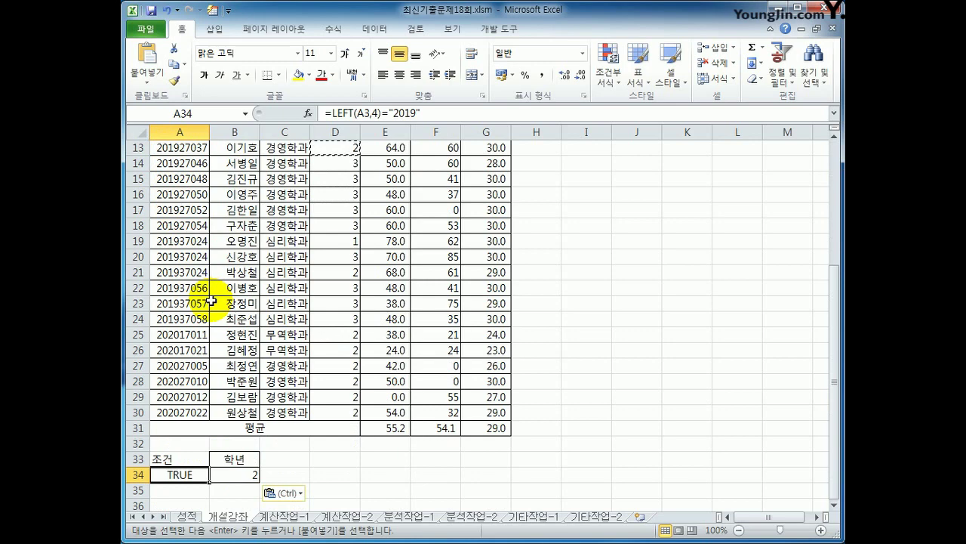
pyautogui.click(233, 458)
pyautogui.hotkey('ctrl', 'v')
pyautogui.click(251, 475)
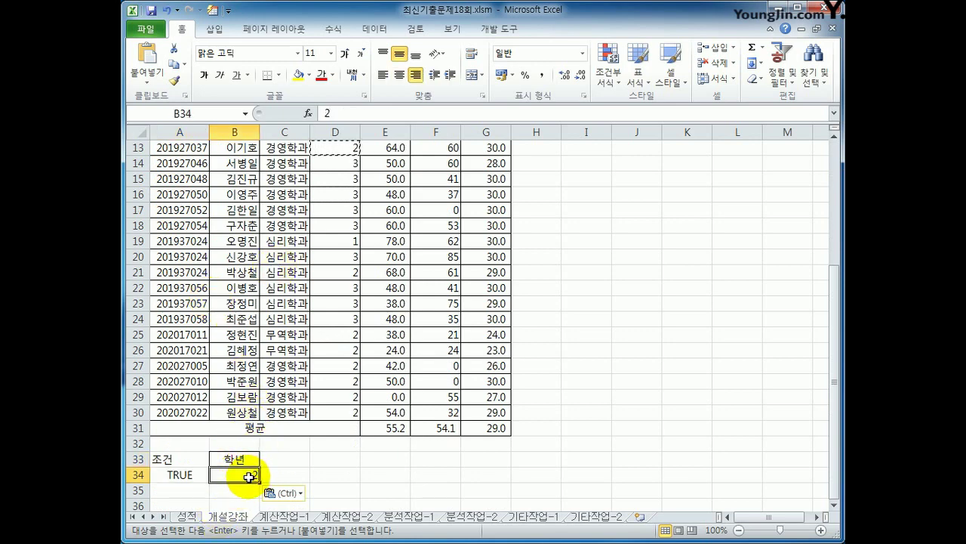
pyautogui.scroll(4, 249, 475)
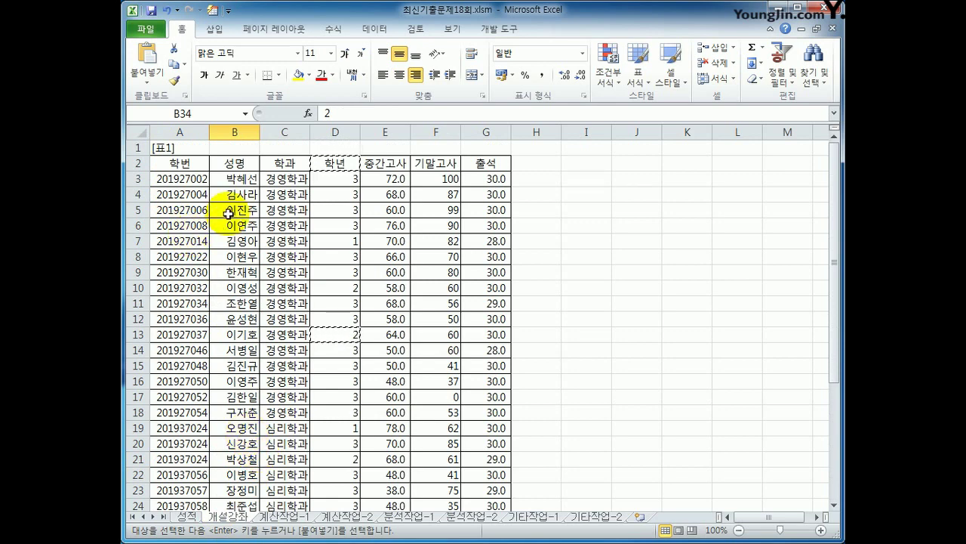
# Step: Enter the output headings 성명, 학번 and 학년 in cells A39:C39
pyautogui.click(247, 163)
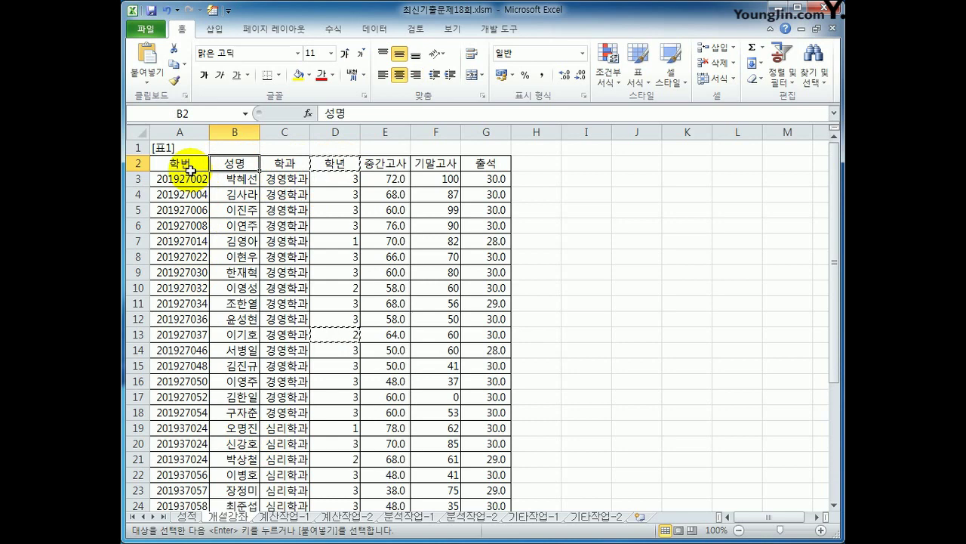
pyautogui.scroll(-5, 212, 272)
pyautogui.scroll(-2, 212, 272)
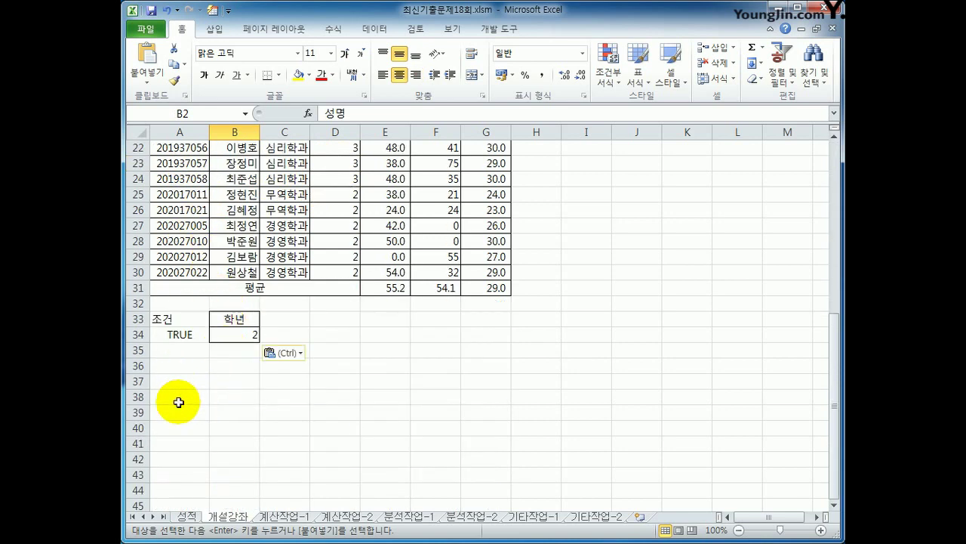
pyautogui.click(179, 408)
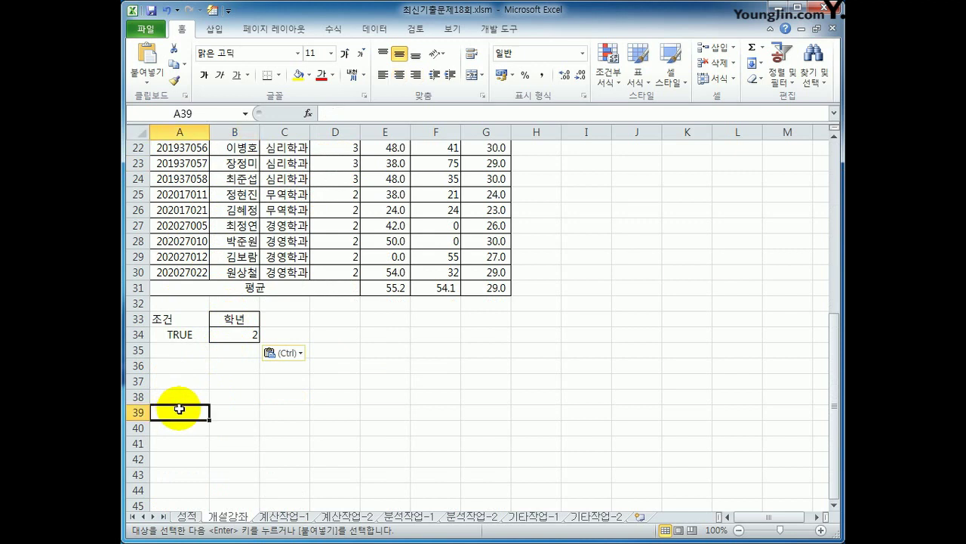
pyautogui.write('t성명')
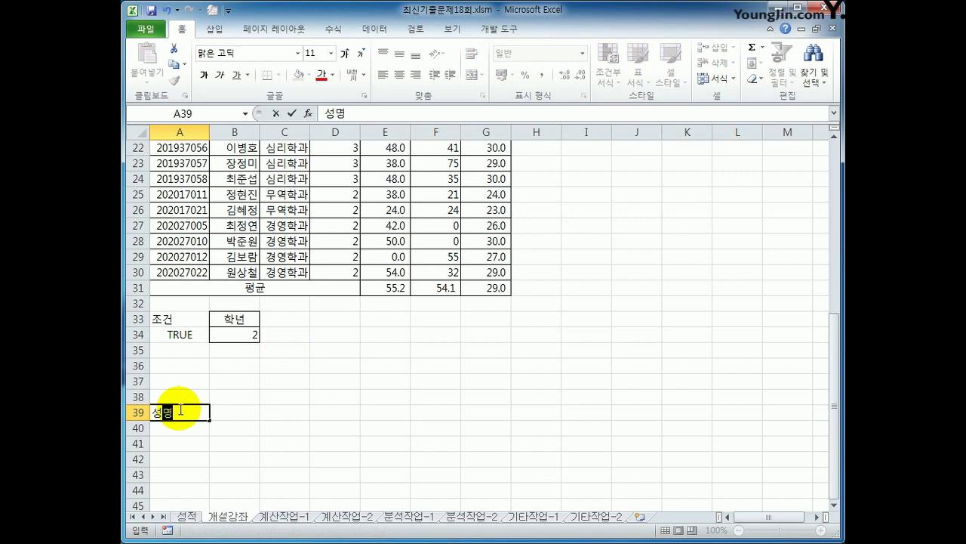
pyautogui.press('Tab')
pyautogui.write('학ㅂ')
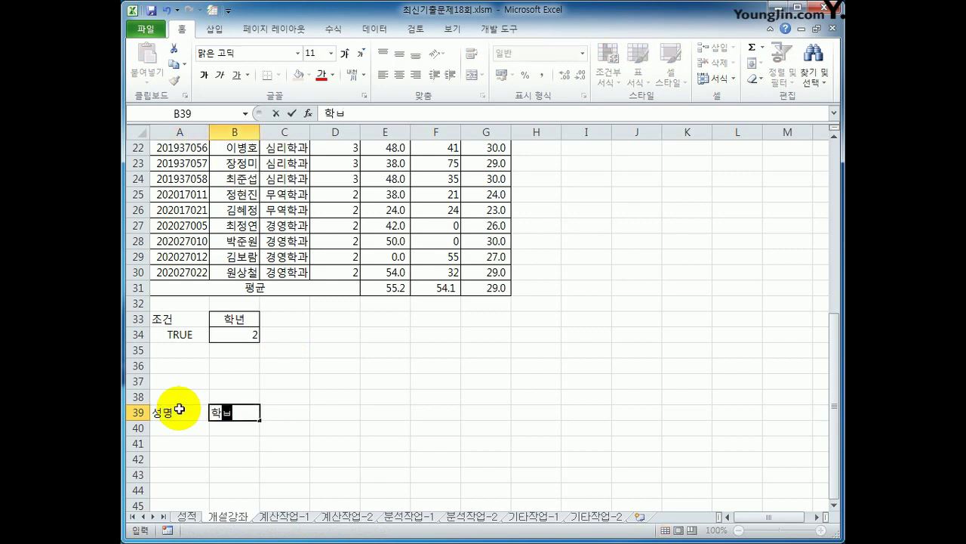
pyautogui.press('Tab')
pyautogui.write('학년')
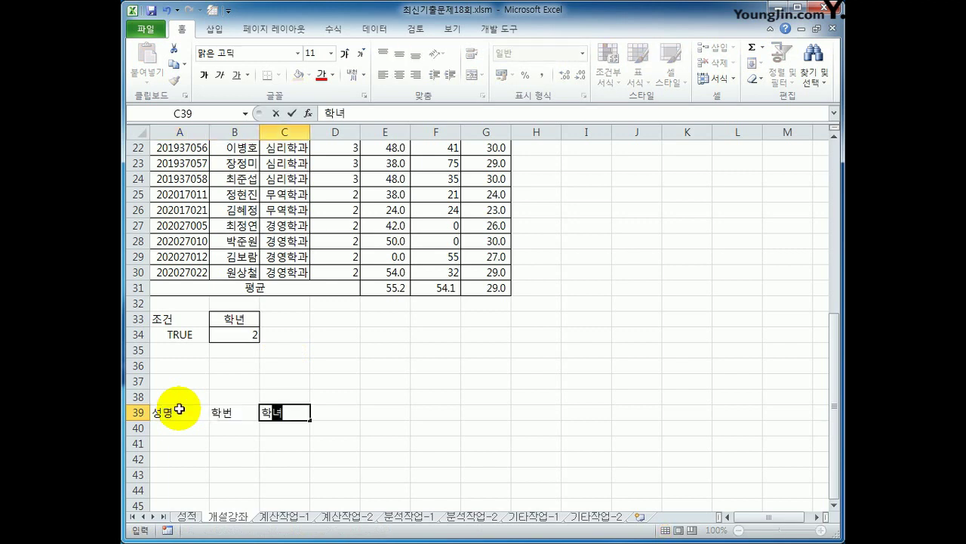
pyautogui.press('Return')
pyautogui.scroll(7, 194, 399)
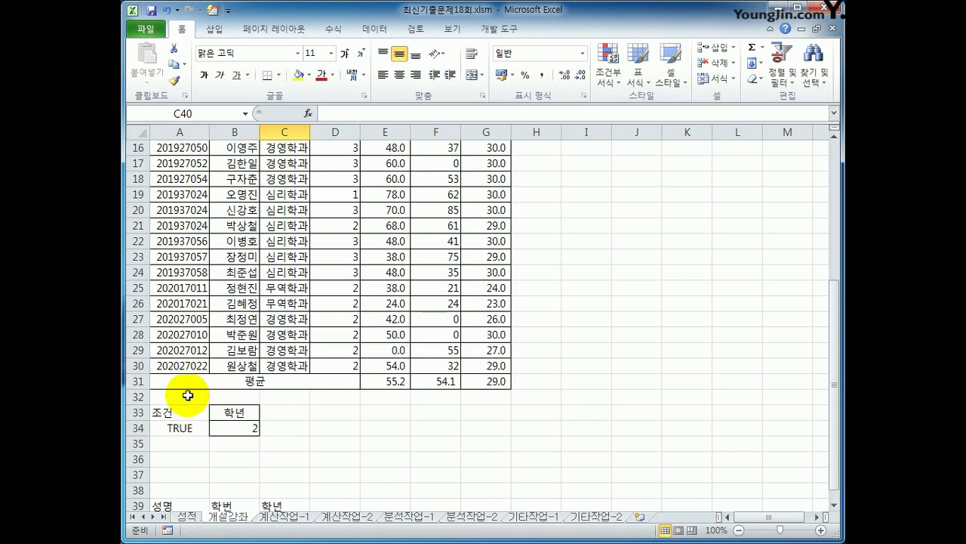
# Step: Check the output headings in A39:C39 against the header row of the source table
pyautogui.click(236, 162)
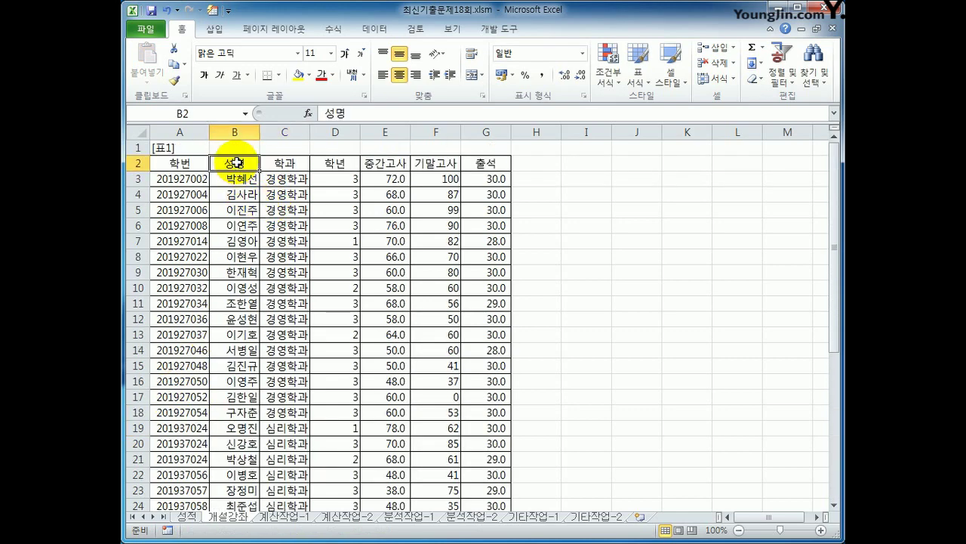
pyautogui.scroll(-9, 236, 226)
pyautogui.click(186, 320)
pyautogui.moveTo(186, 319); pyautogui.dragTo(280, 320)
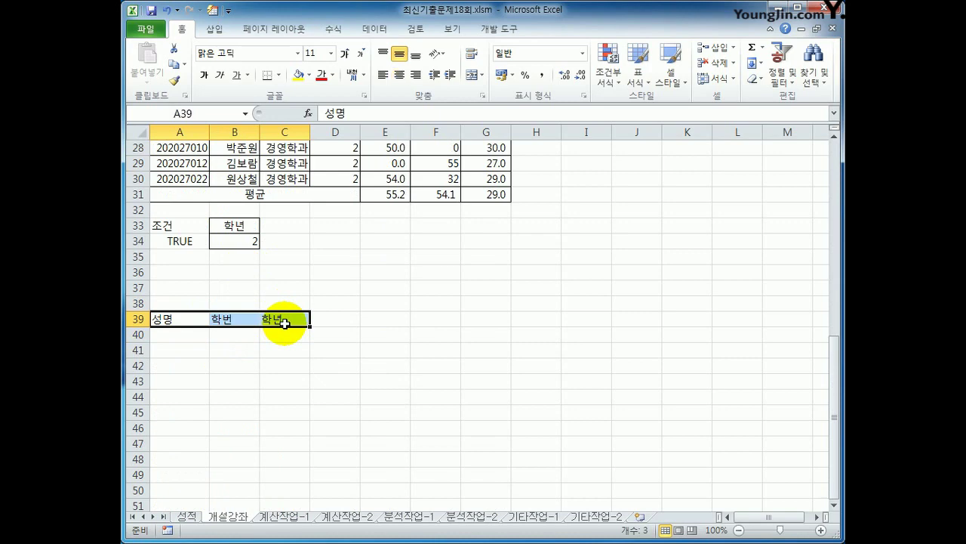
pyautogui.scroll(9, 284, 324)
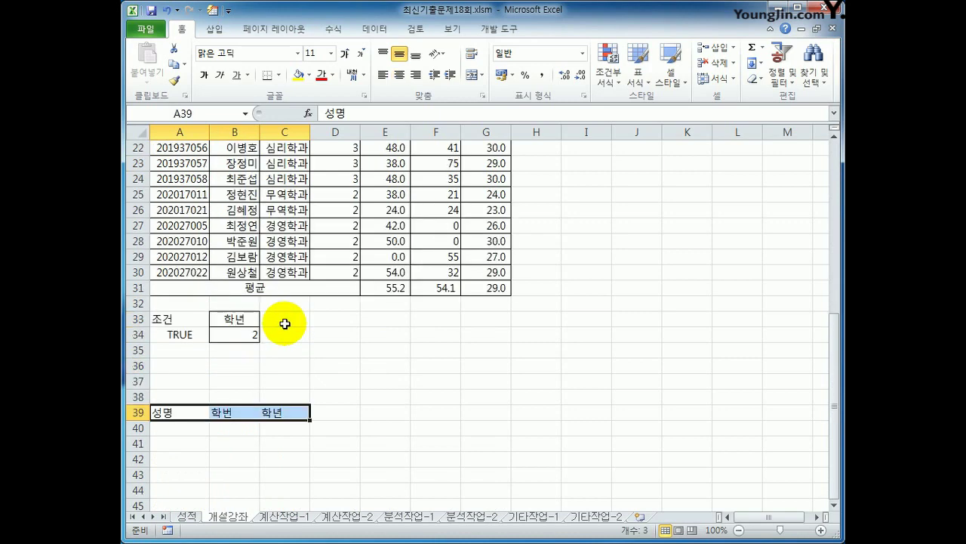
# Step: Start an advanced filter on the table with the list range A2:G30, excluding the 평균 row
pyautogui.click(242, 212)
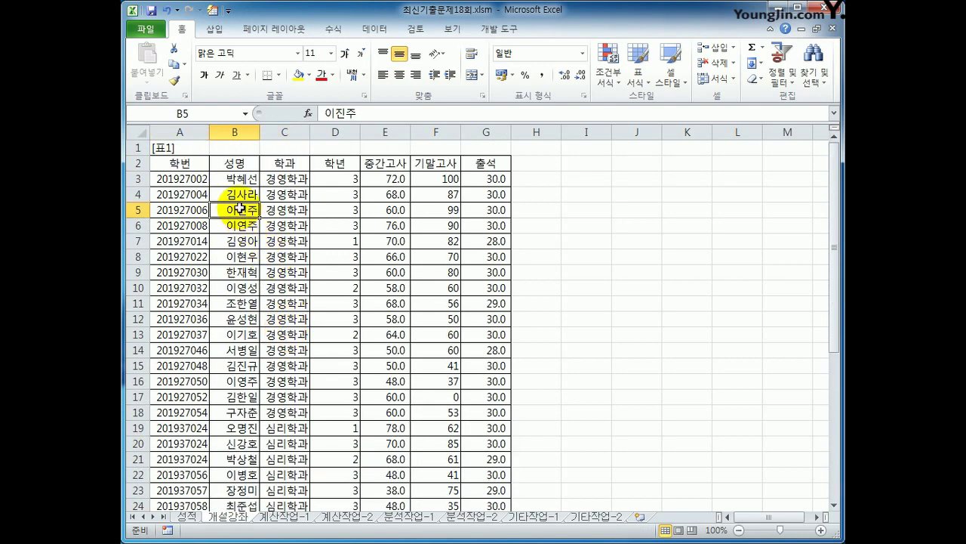
pyautogui.click(376, 29)
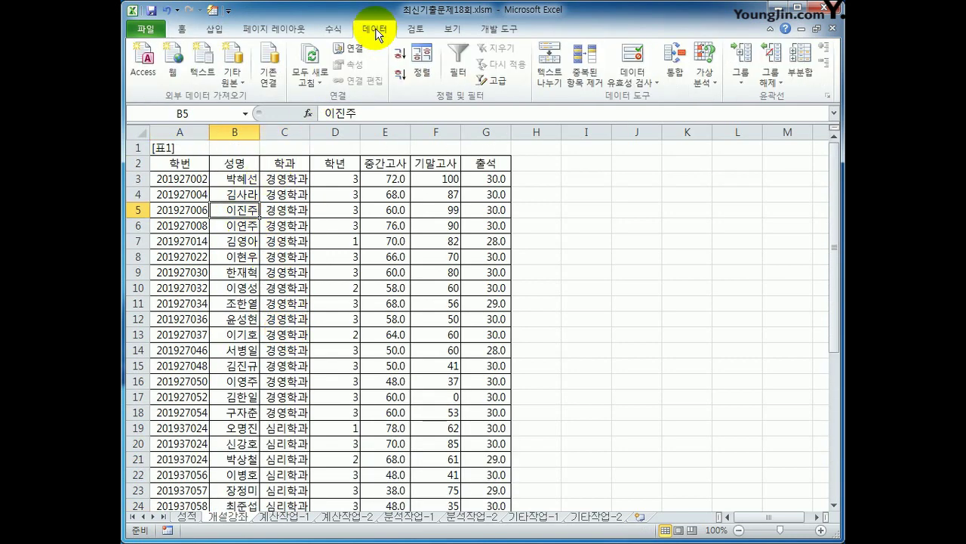
pyautogui.click(493, 80)
pyautogui.scroll(-3, 681, 365)
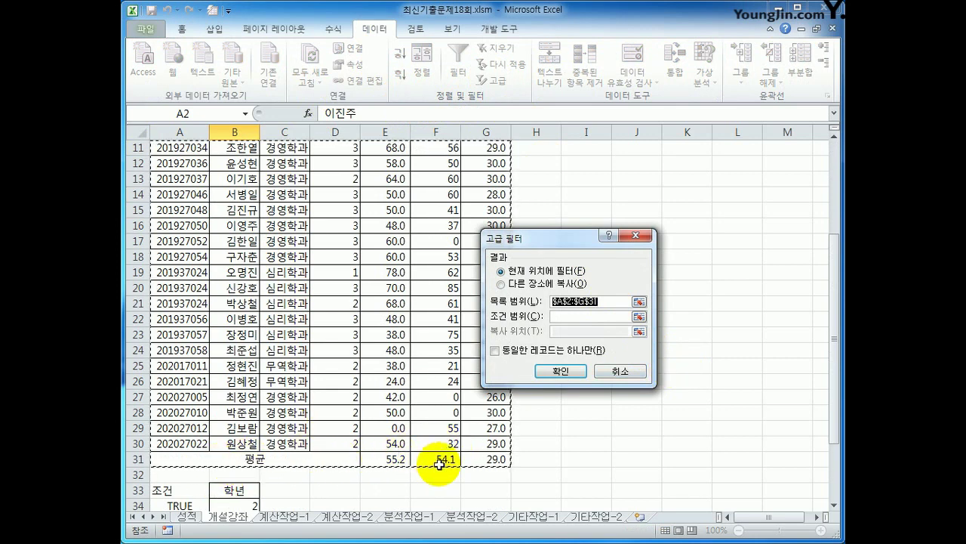
pyautogui.scroll(4, 439, 461)
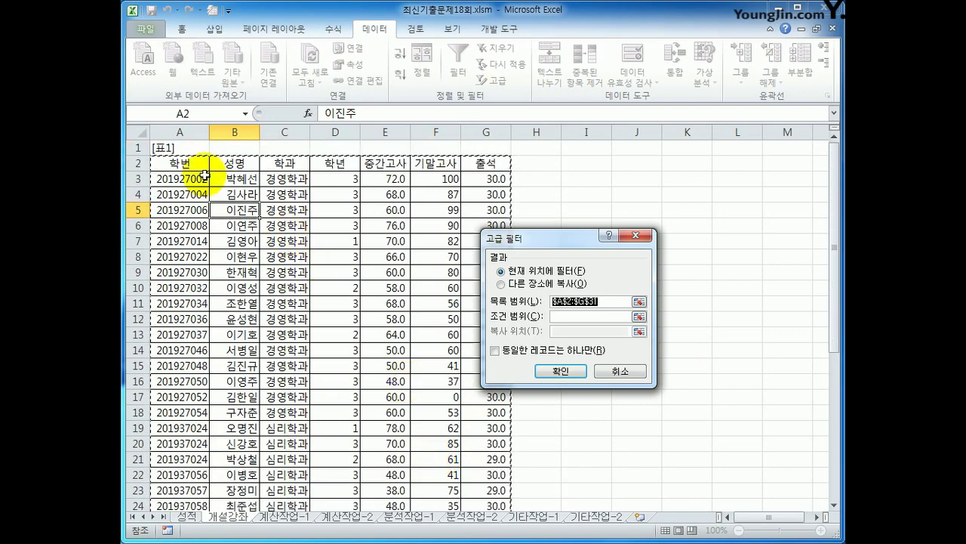
pyautogui.moveTo(190, 158); pyautogui.dragTo(484, 471)
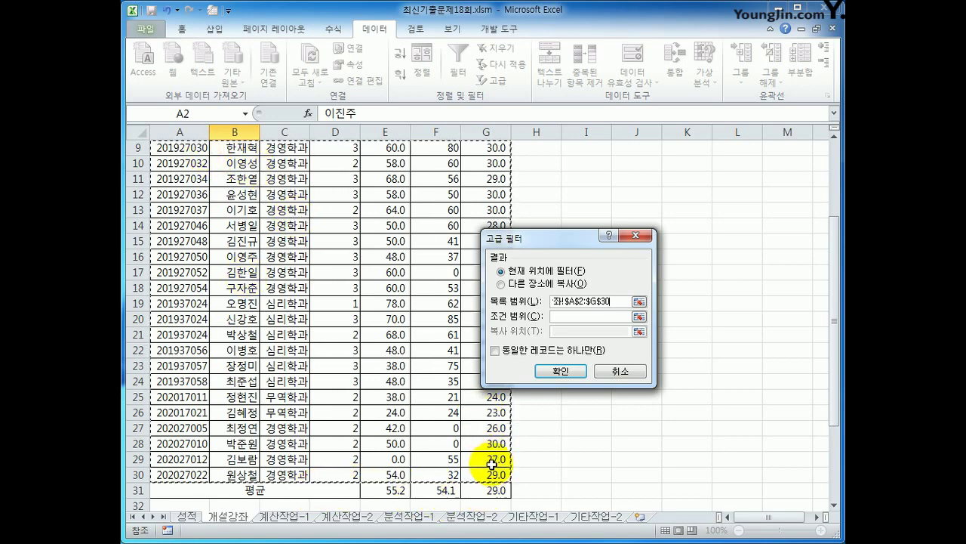
# Step: Set the filter's criteria range to A33:B34 and extract the results to another location, A39:C39
pyautogui.click(574, 316)
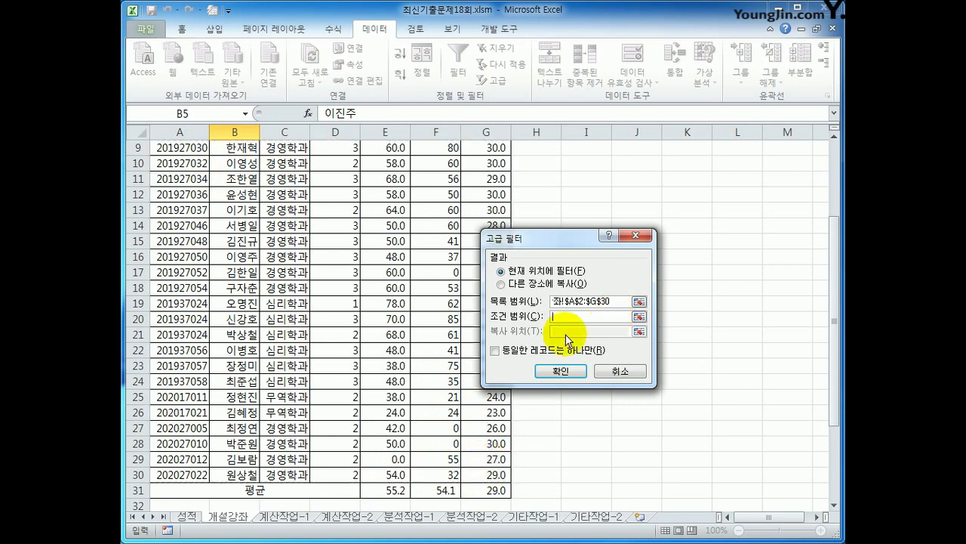
pyautogui.scroll(-3, 476, 359)
pyautogui.moveTo(193, 376); pyautogui.dragTo(234, 397)
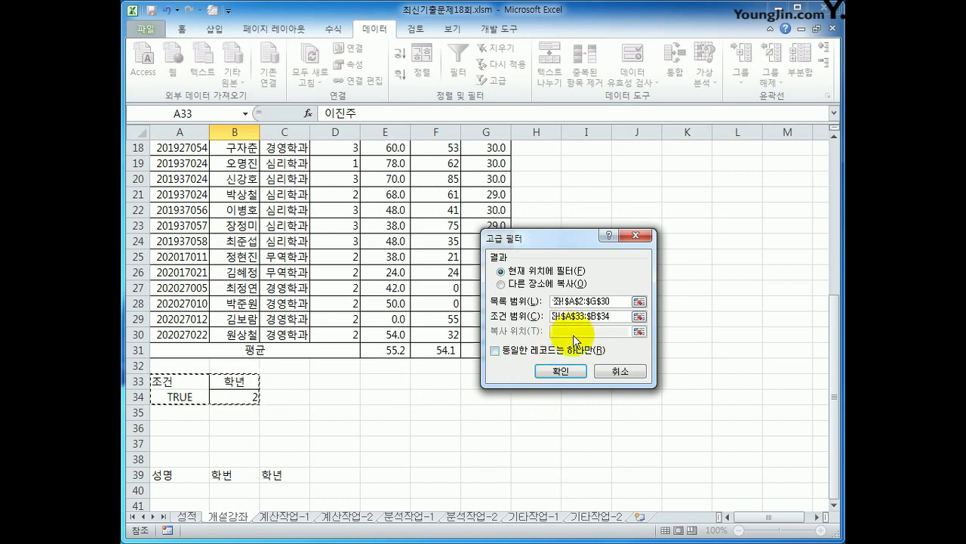
pyautogui.click(555, 285)
pyautogui.click(565, 332)
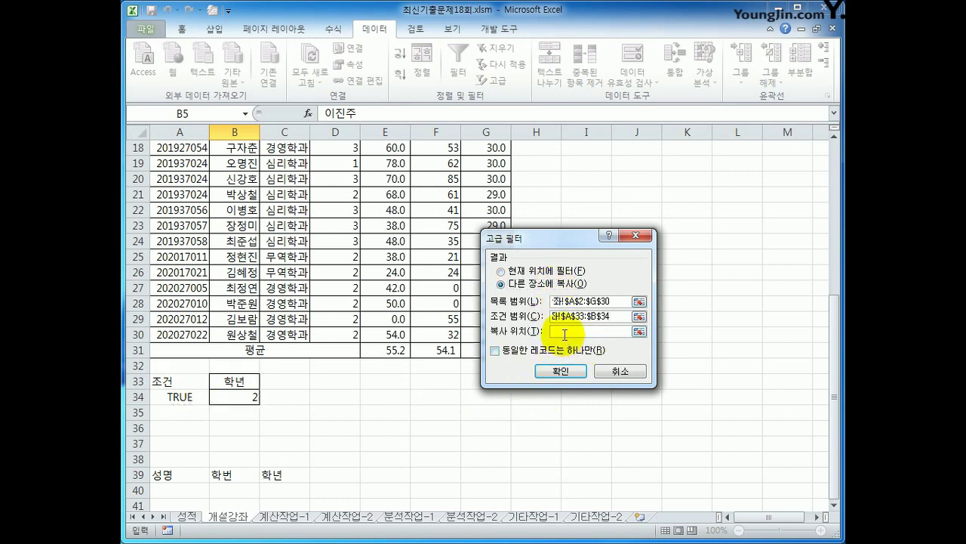
pyautogui.moveTo(161, 474); pyautogui.dragTo(264, 476)
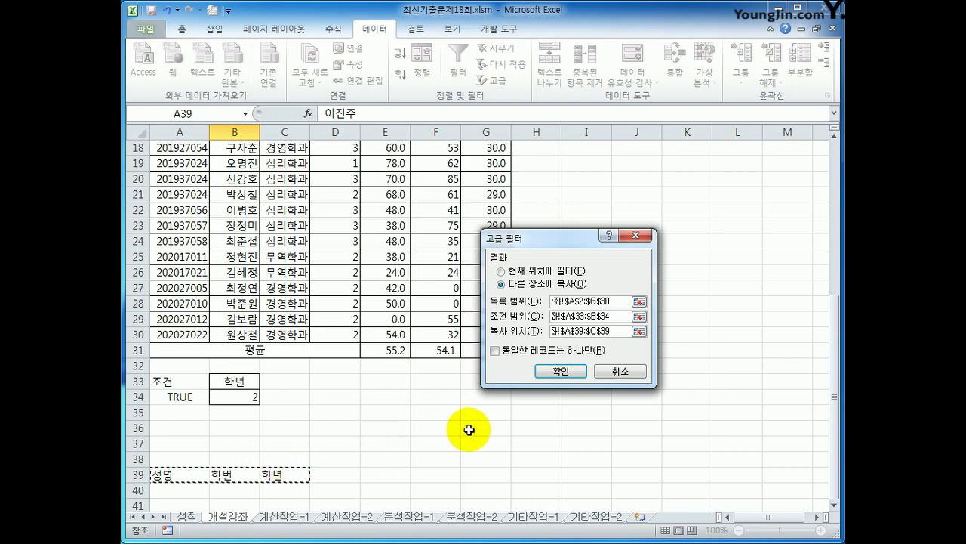
pyautogui.click(560, 370)
# Step: Widen column B to fit the full 학번 values and check the extracted rows in A40:C42 against the criteria
pyautogui.scroll(-8, 529, 388)
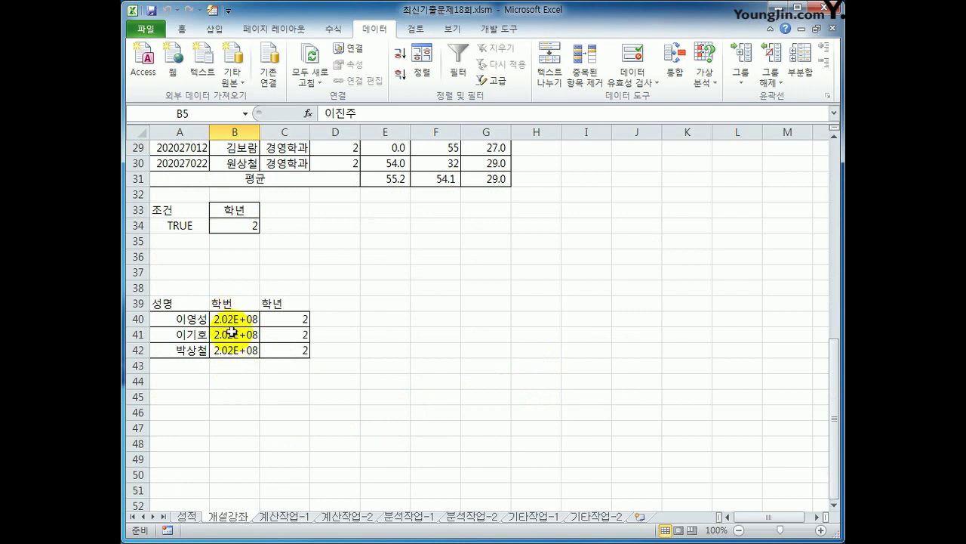
pyautogui.moveTo(260, 129)
pyautogui.mouseDown()
pyautogui.moveTo(287, 121)
pyautogui.moveTo(273, 122)
pyautogui.mouseUp()
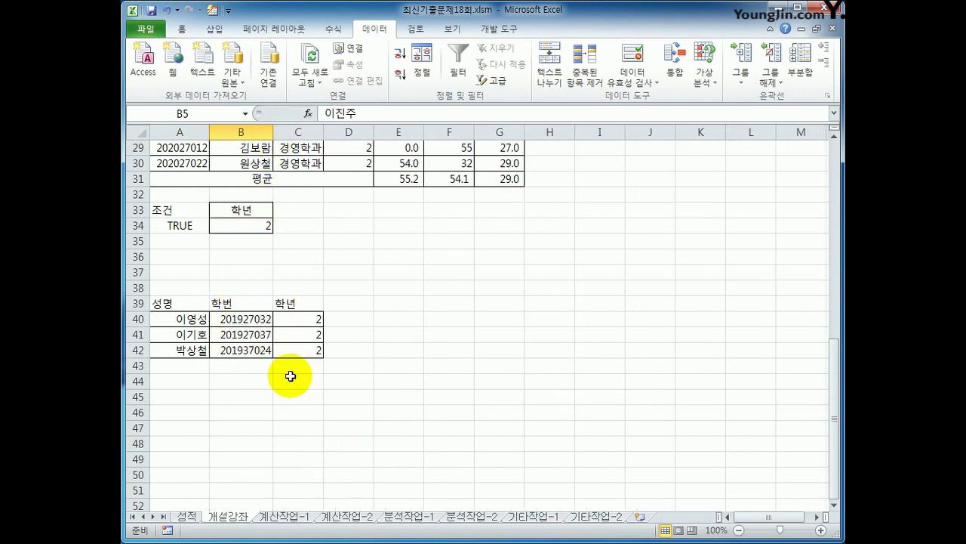
pyautogui.moveTo(250, 314); pyautogui.dragTo(247, 343)
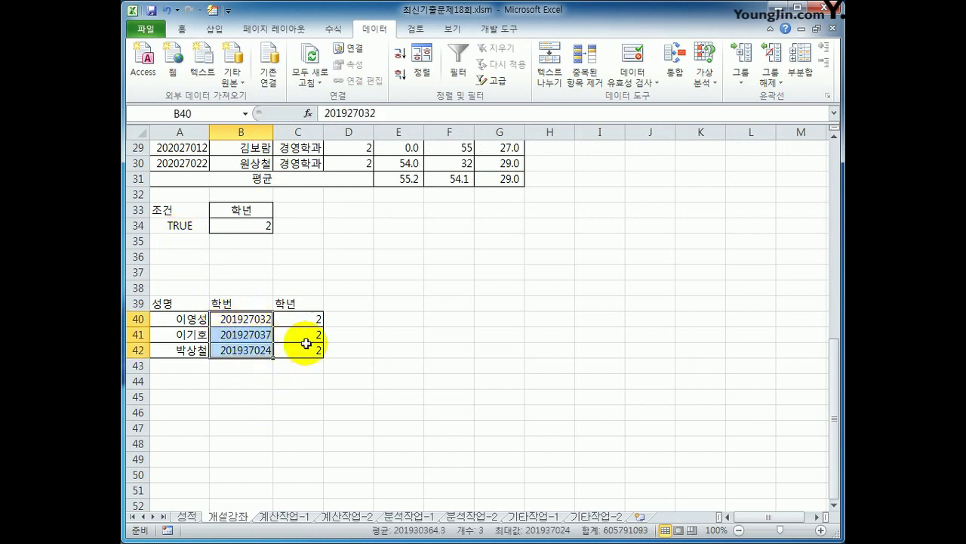
pyautogui.moveTo(311, 320); pyautogui.dragTo(308, 345)
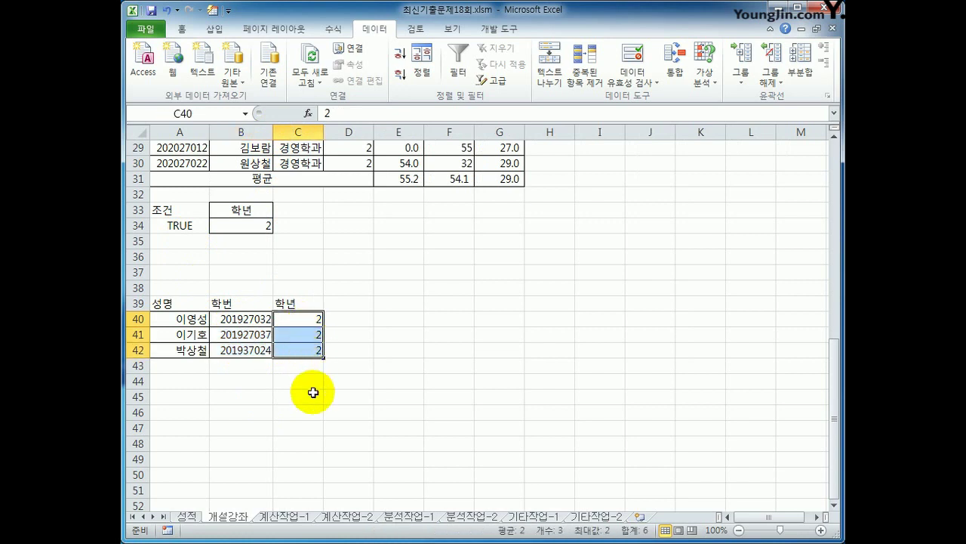
pyautogui.moveTo(205, 317); pyautogui.dragTo(299, 350)
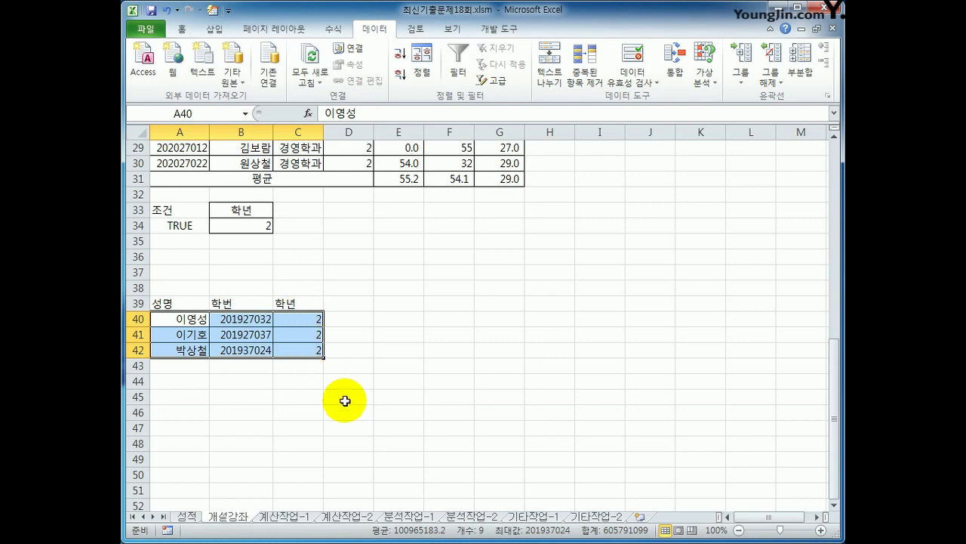
# Step: Start a new conditional formatting rule for the data range A3:G30, using a formula to determine which cells to format
pyautogui.scroll(9, 345, 402)
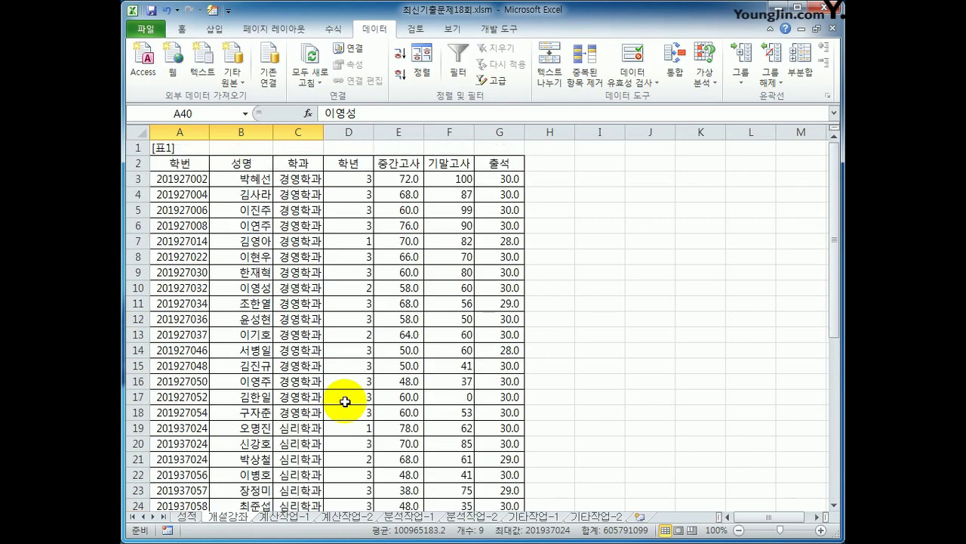
pyautogui.click(182, 179)
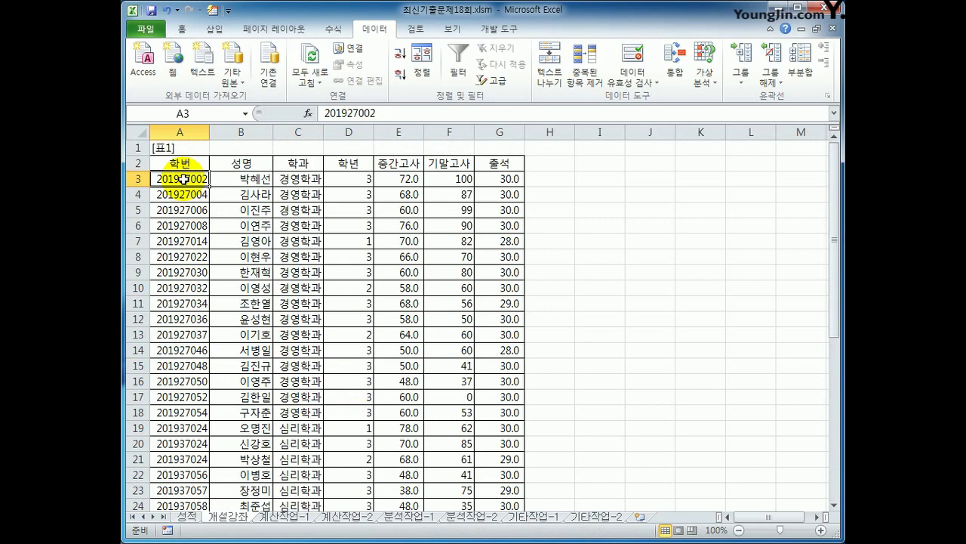
pyautogui.moveTo(182, 179); pyautogui.dragTo(487, 460)
pyautogui.scroll(3, 487, 460)
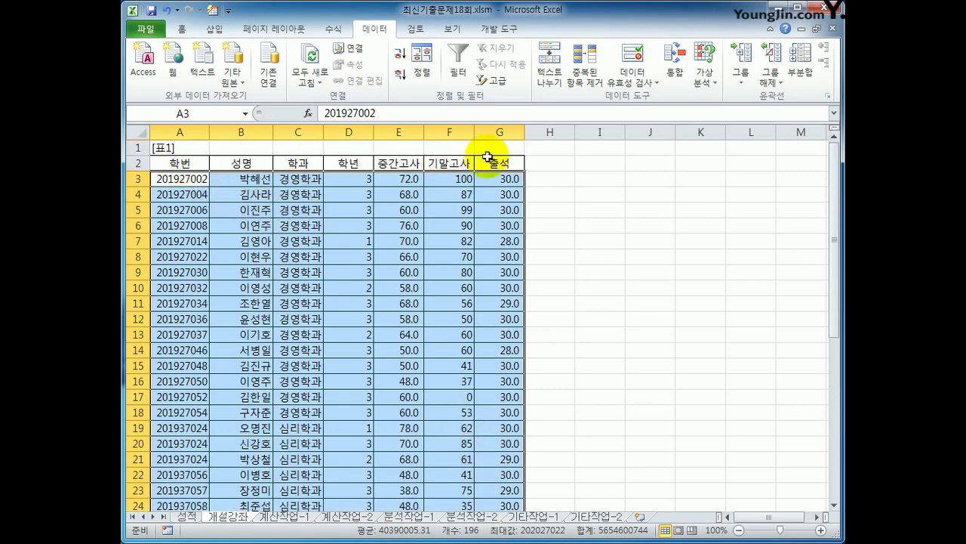
pyautogui.scroll(-4, 528, 269)
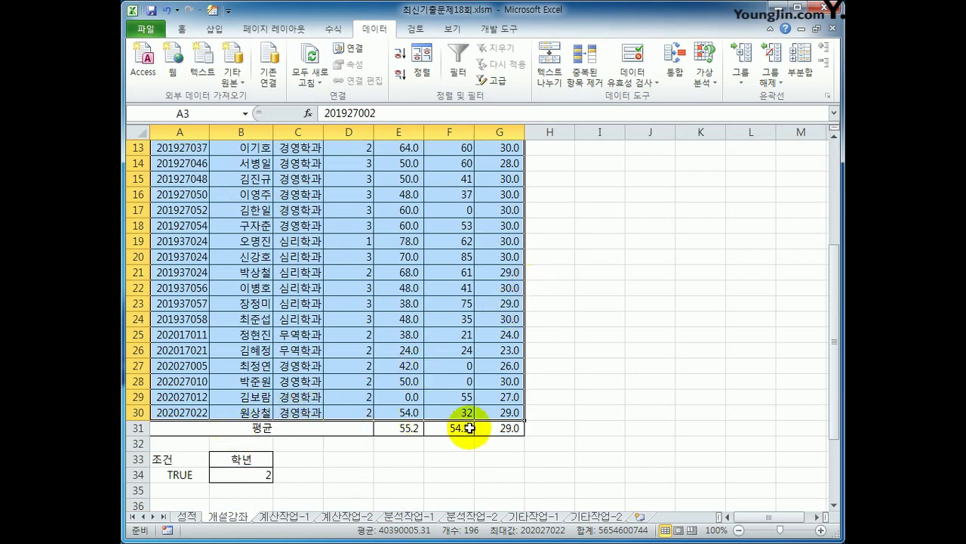
pyautogui.scroll(4, 489, 430)
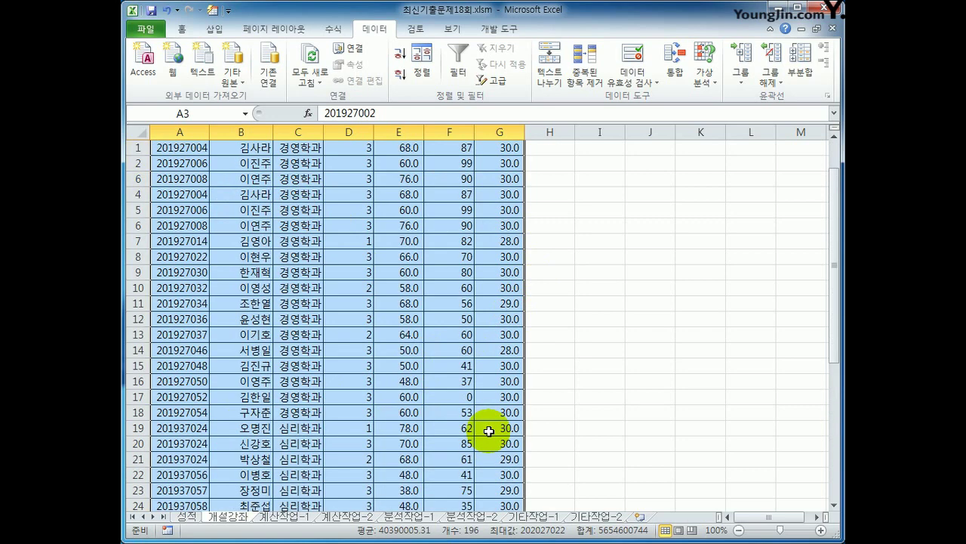
pyautogui.scroll(-3, 479, 349)
pyautogui.scroll(-1, 479, 349)
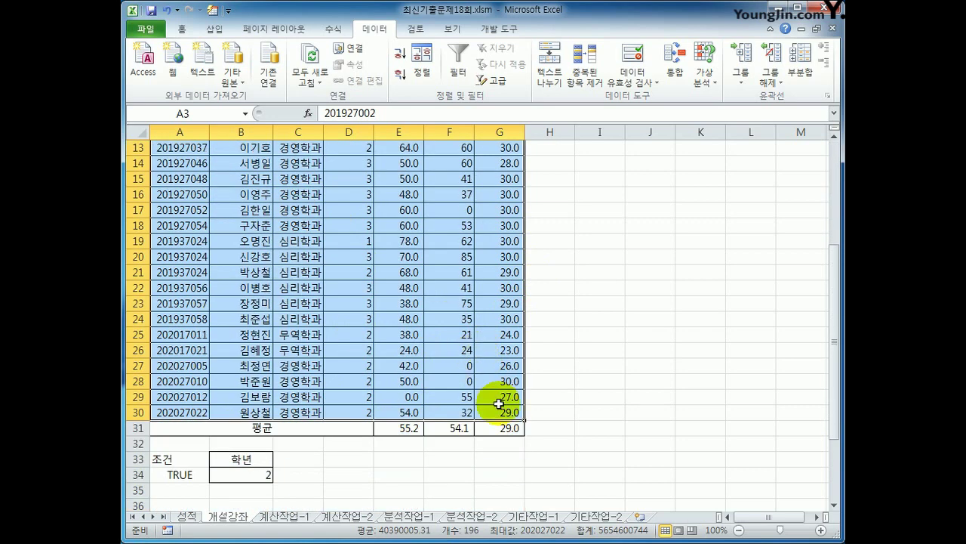
pyautogui.click(185, 30)
pyautogui.click(607, 83)
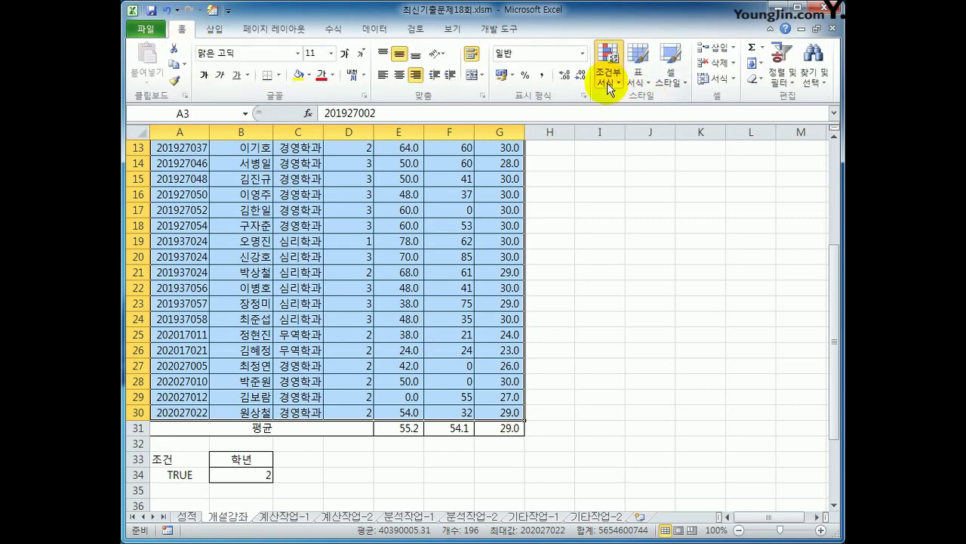
pyautogui.click(627, 318)
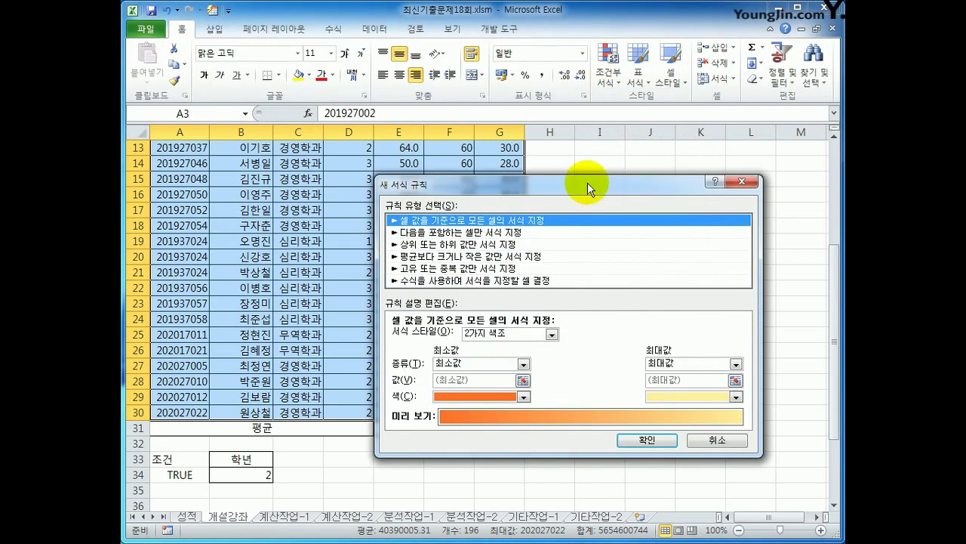
pyautogui.moveTo(587, 182); pyautogui.dragTo(586, 157)
pyautogui.click(527, 257)
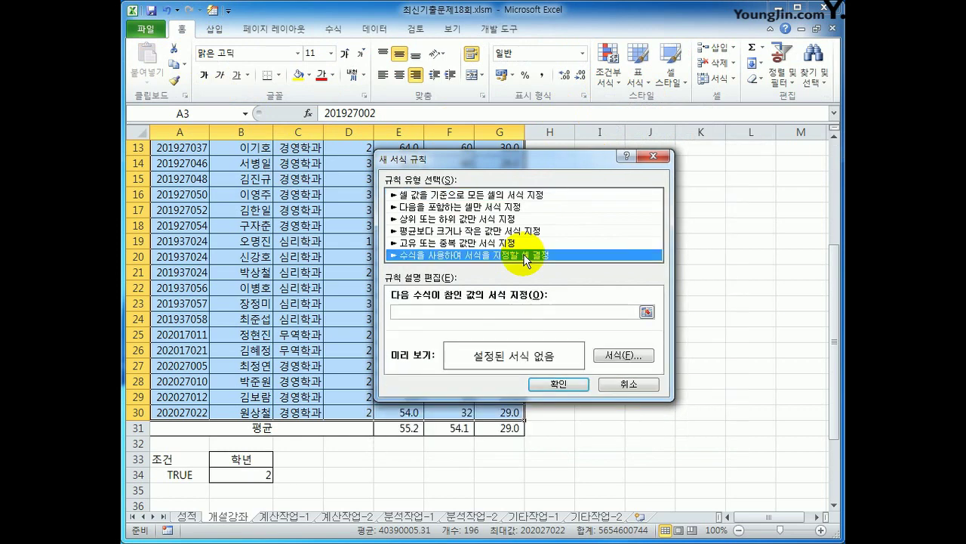
# Step: Enter =mod(row($A3),2)=1 as the rule's formula, with only column A fixed in the cell reference
pyautogui.click(503, 316)
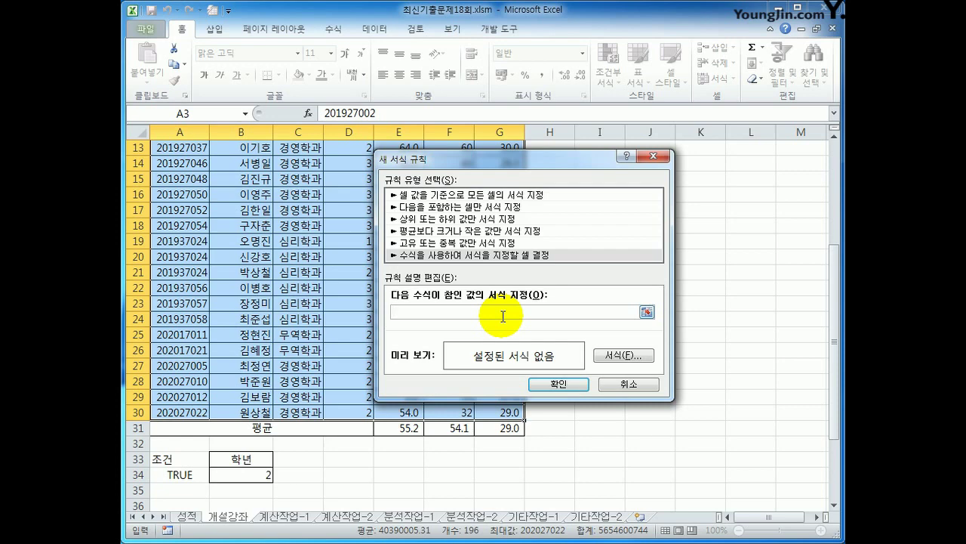
pyautogui.scroll(4, 502, 316)
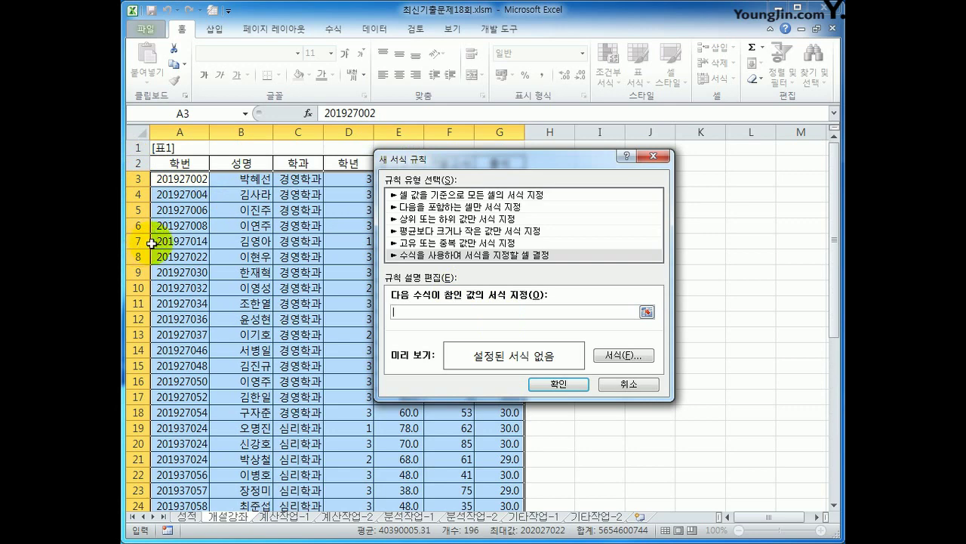
pyautogui.write('ㅋ')
pyautogui.write('mod')
pyautogui.write('(')
pyautogui.write('row')
pyautogui.write('(')
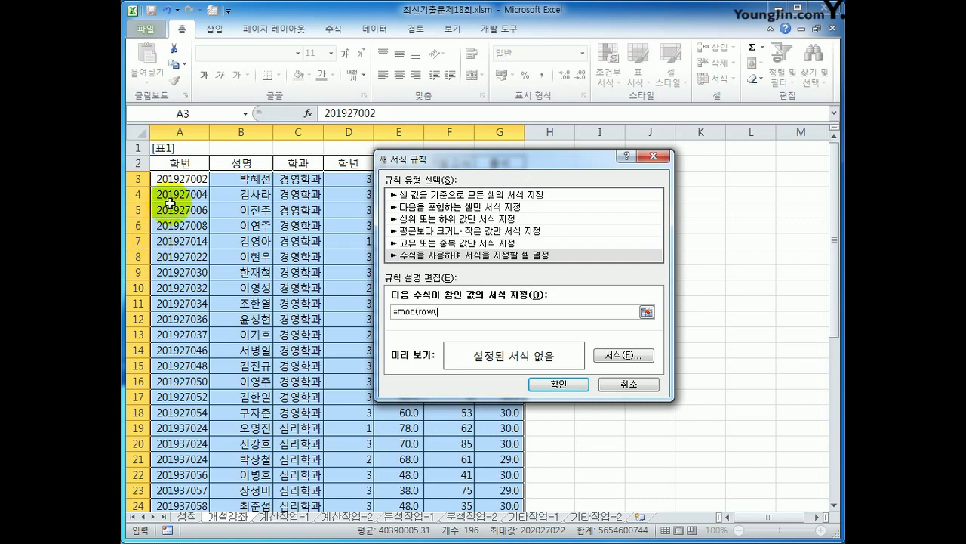
pyautogui.click(176, 179)
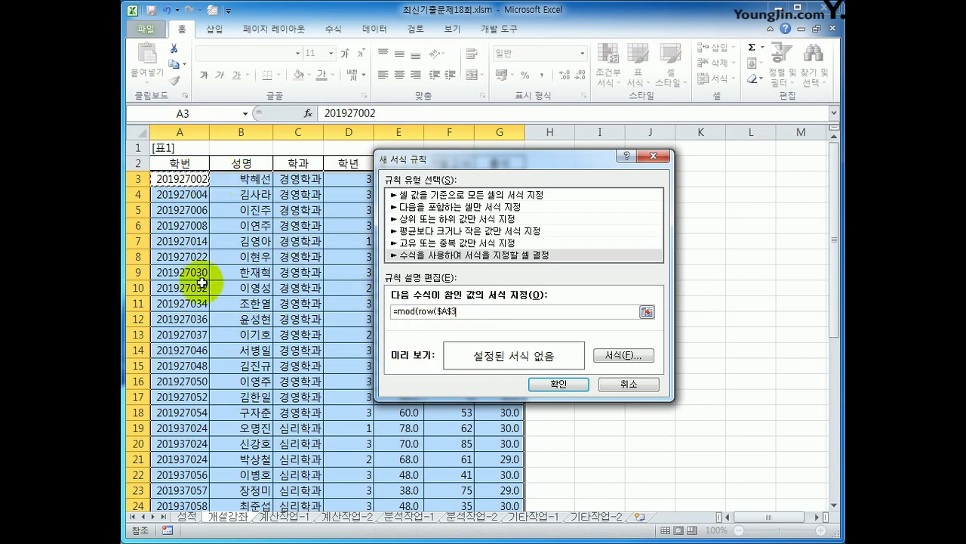
pyautogui.moveTo(448, 311); pyautogui.dragTo(454, 311)
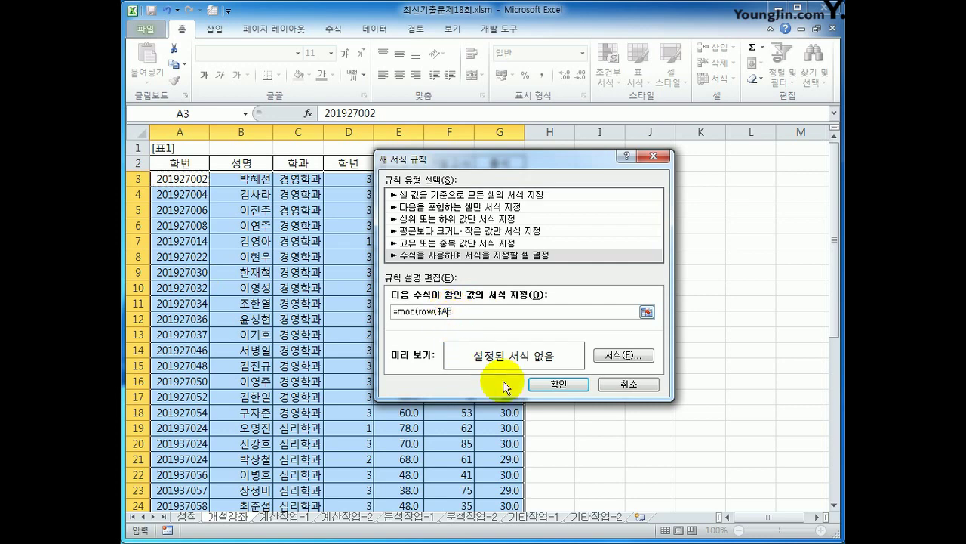
pyautogui.moveTo(450, 311); pyautogui.dragTo(462, 311)
pyautogui.click(462, 311)
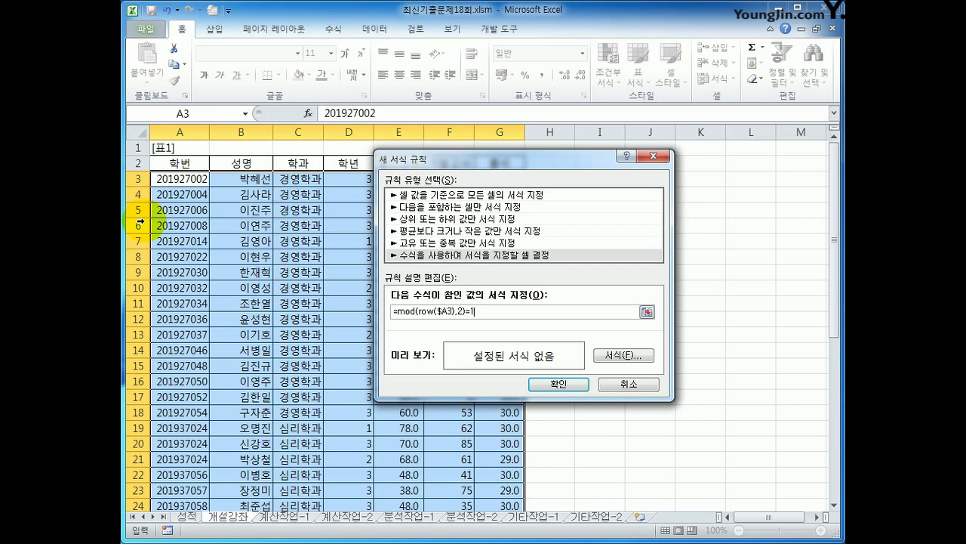
# Step: Set the rule's format to italic (기울임꼴) with a standard red font color and apply the rule to the data range
pyautogui.click(604, 358)
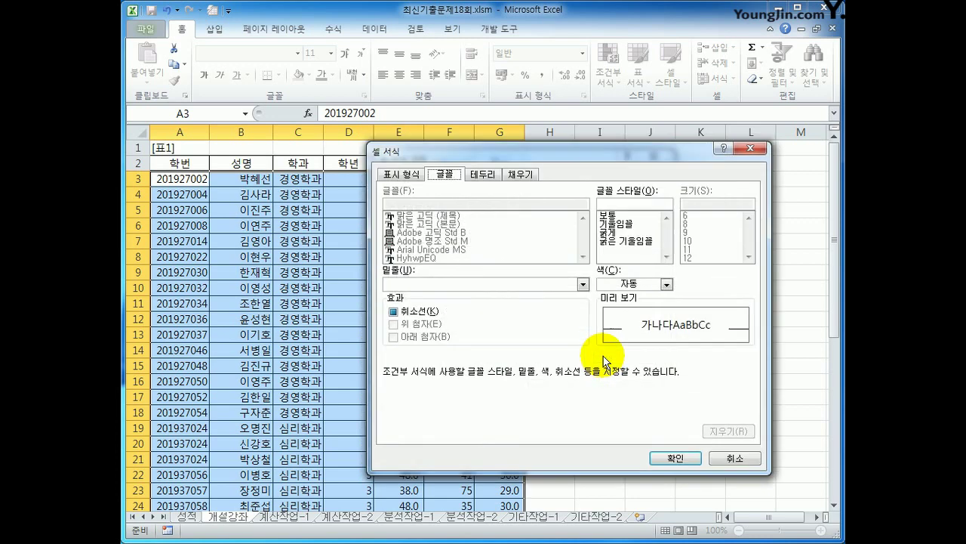
pyautogui.click(615, 224)
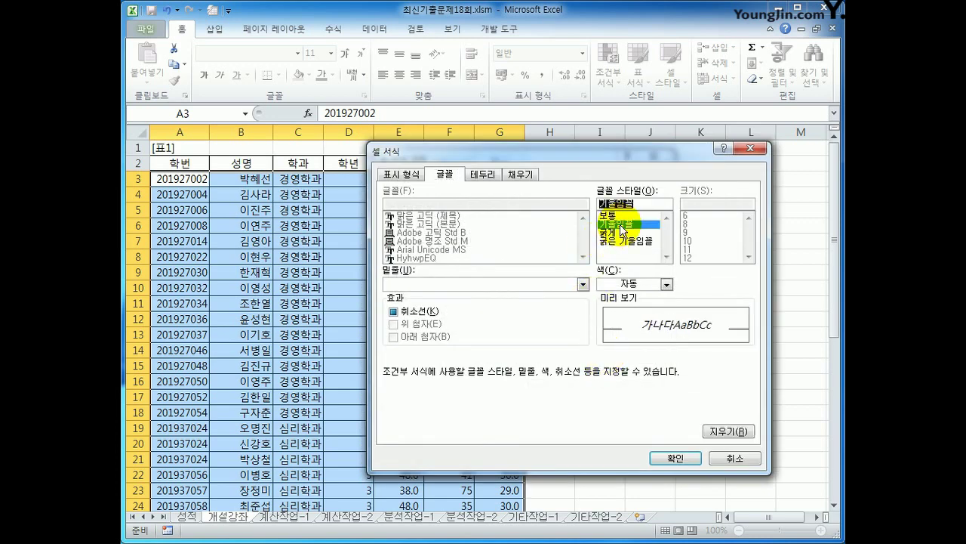
pyautogui.click(667, 284)
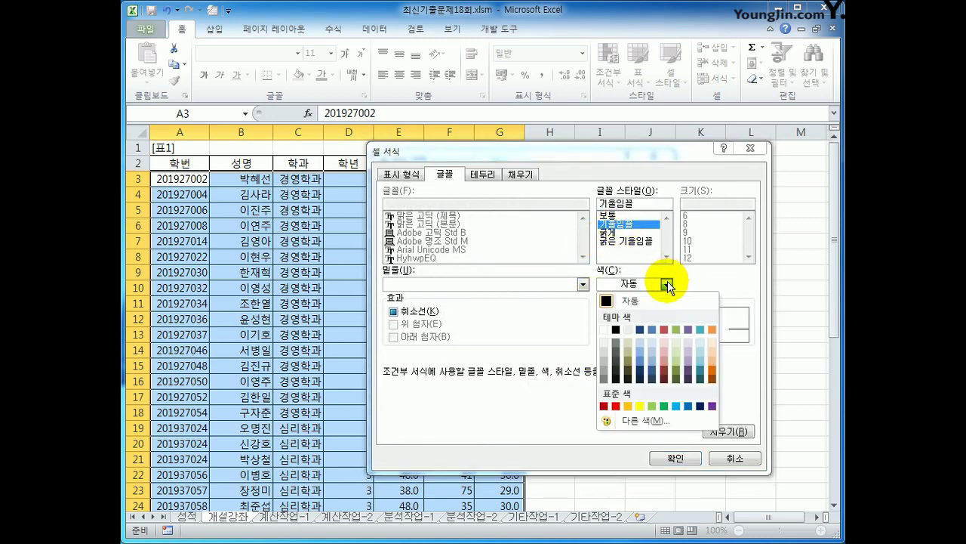
pyautogui.click(616, 406)
pyautogui.click(663, 459)
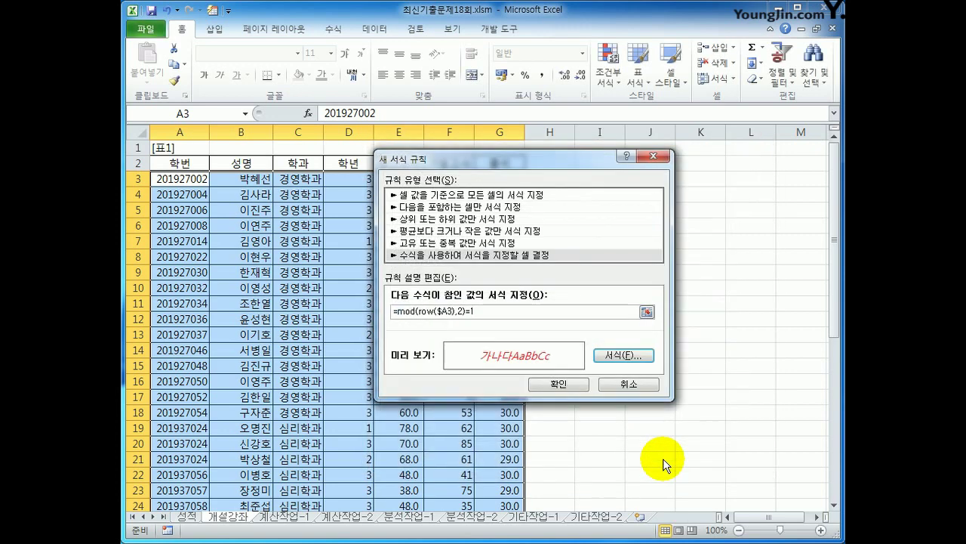
pyautogui.click(567, 386)
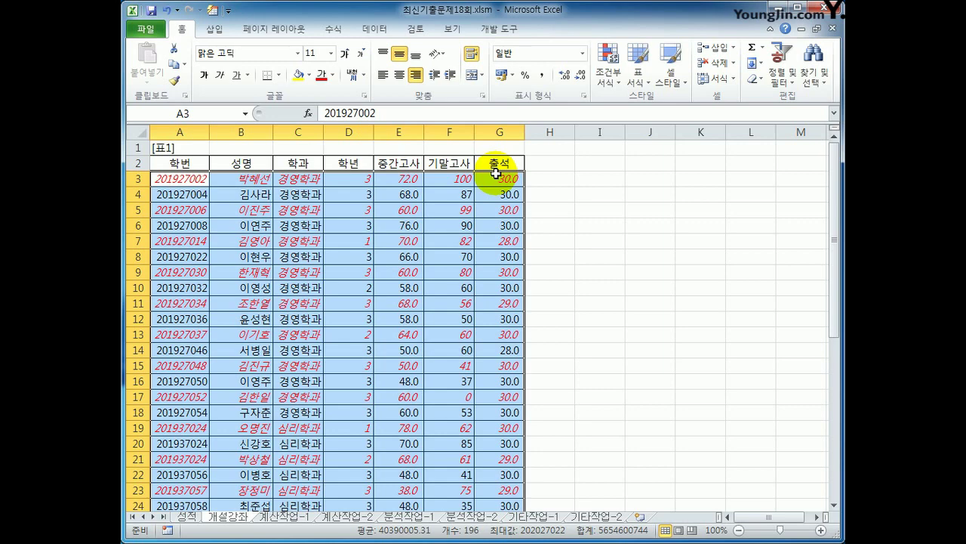
pyautogui.click(277, 193)
# Step: Turn on the 숨김 (hidden) protection attribute for the 평균 formula cells E31:G31
pyautogui.scroll(-4, 596, 310)
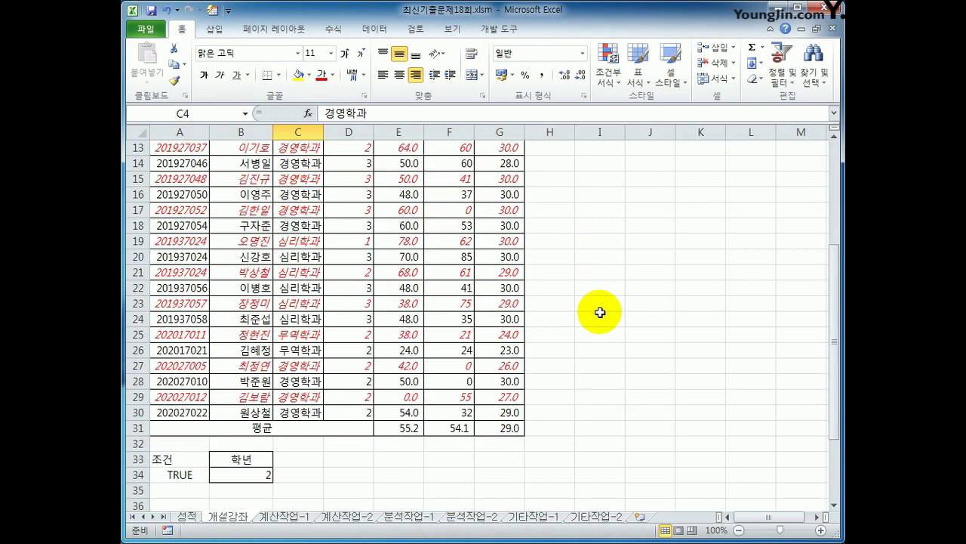
pyautogui.moveTo(402, 428); pyautogui.dragTo(492, 428)
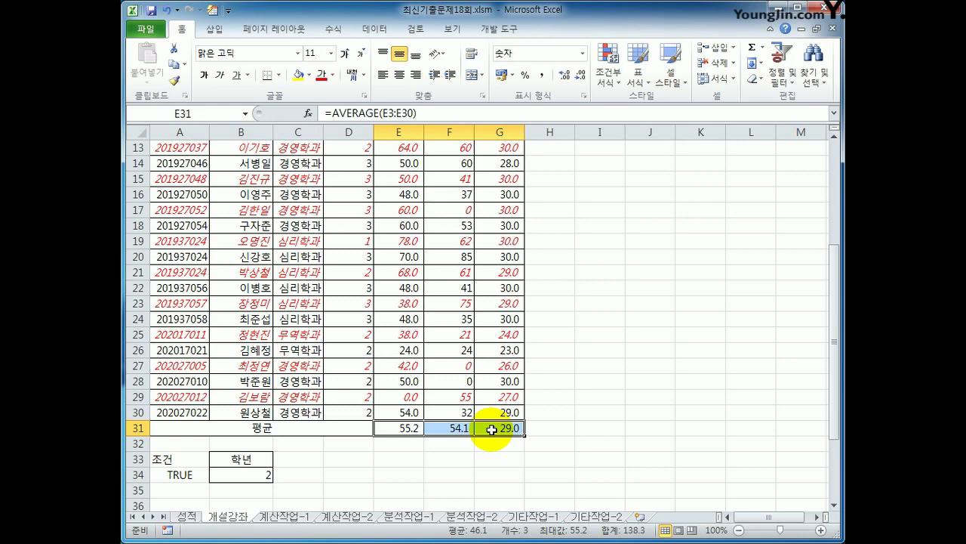
pyautogui.scroll(-2, 492, 429)
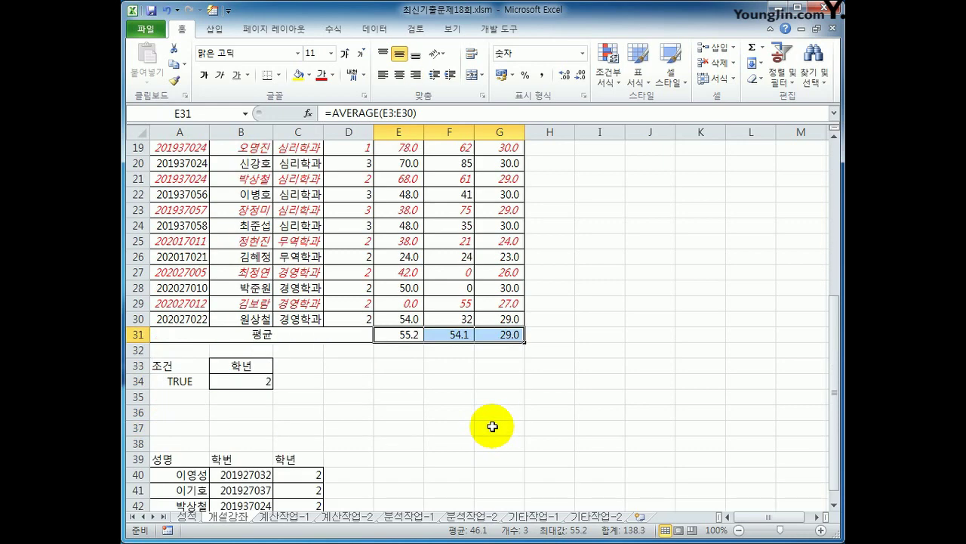
pyautogui.rightClick(468, 334)
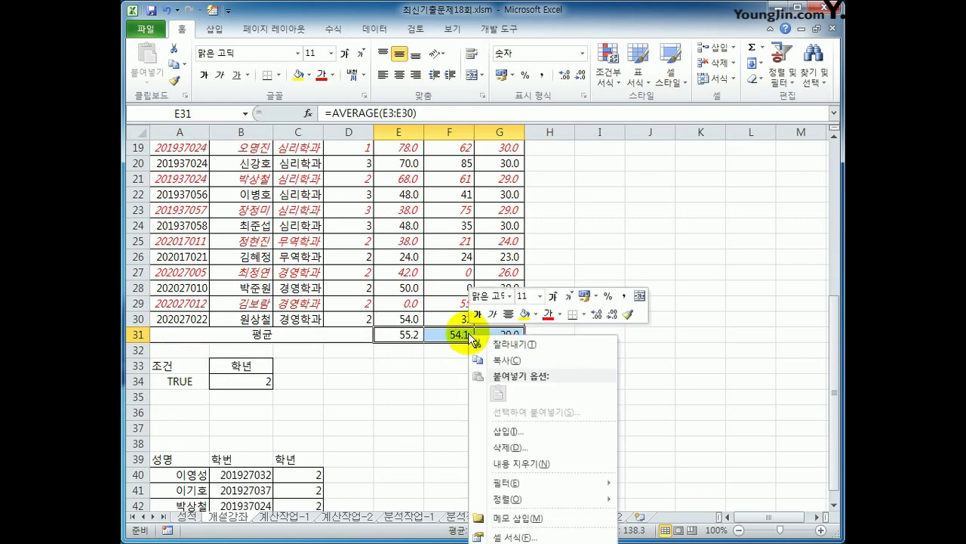
pyautogui.scroll(-2, 658, 248)
pyautogui.scroll(-2, 385, 249)
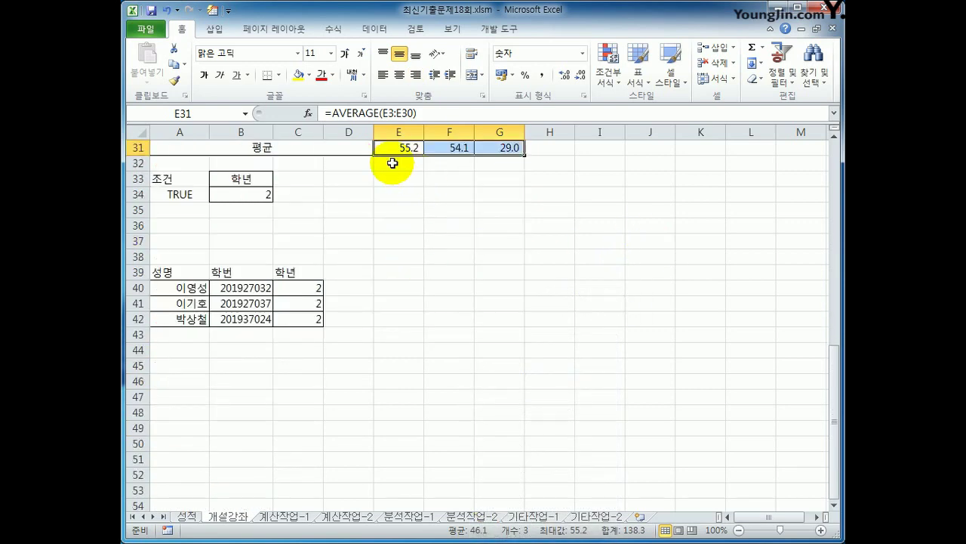
pyautogui.rightClick(394, 148)
pyautogui.click(491, 351)
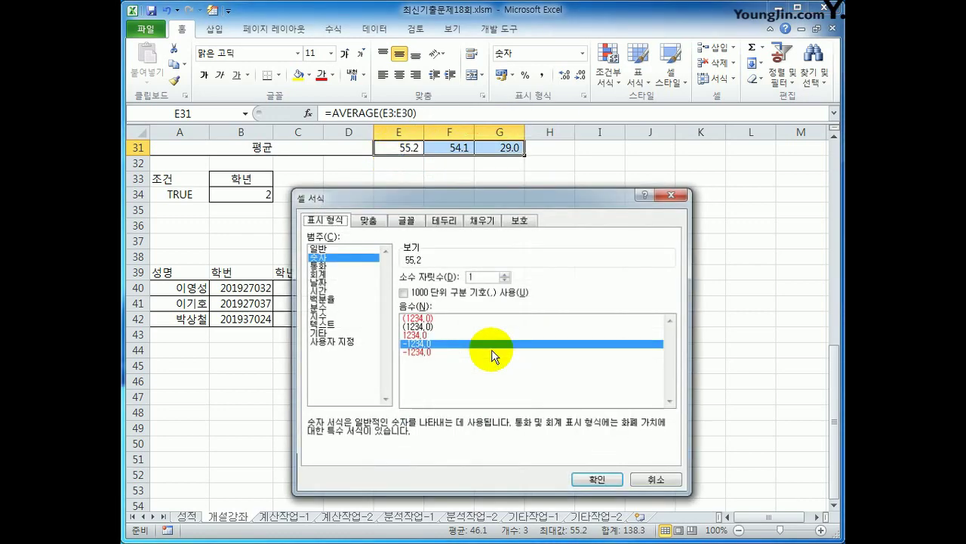
pyautogui.moveTo(508, 181); pyautogui.dragTo(508, 134)
pyautogui.click(510, 162)
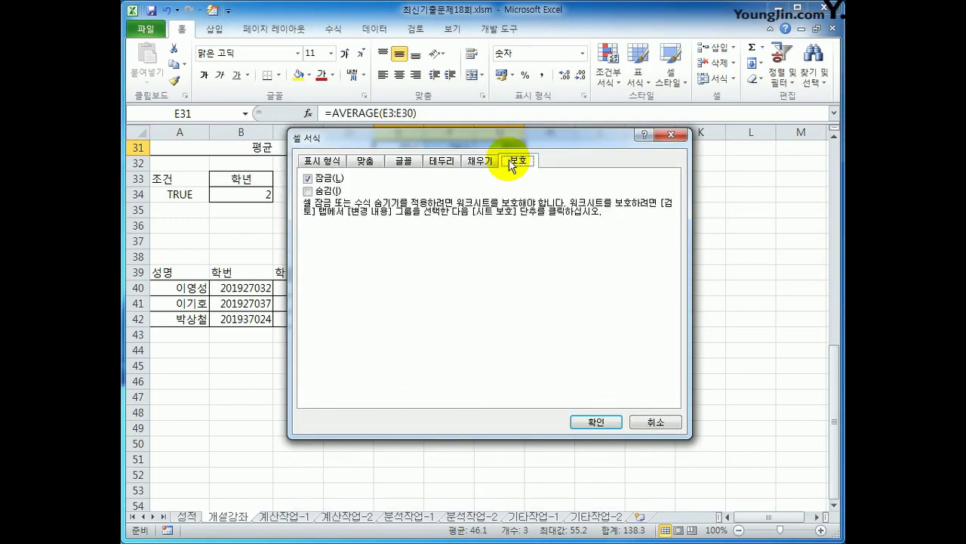
pyautogui.click(309, 192)
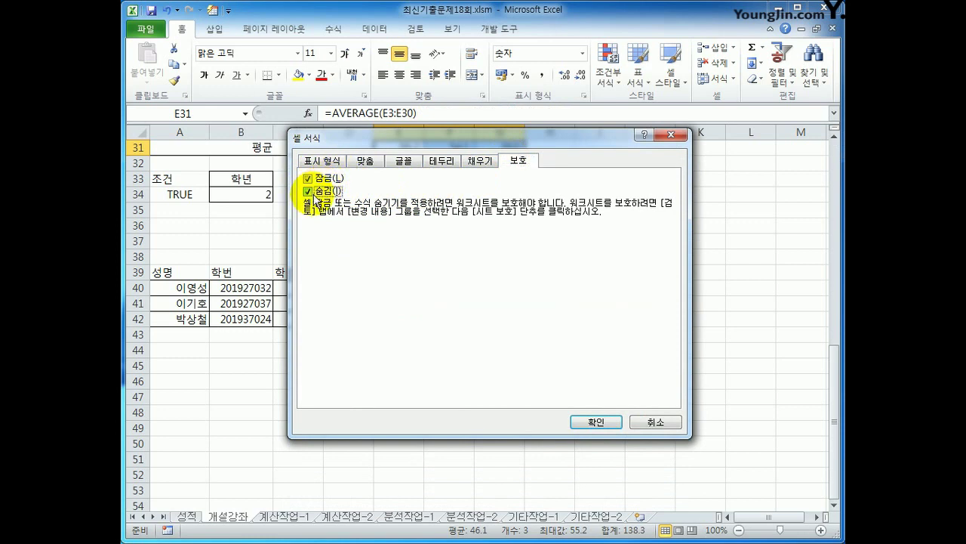
pyautogui.click(602, 421)
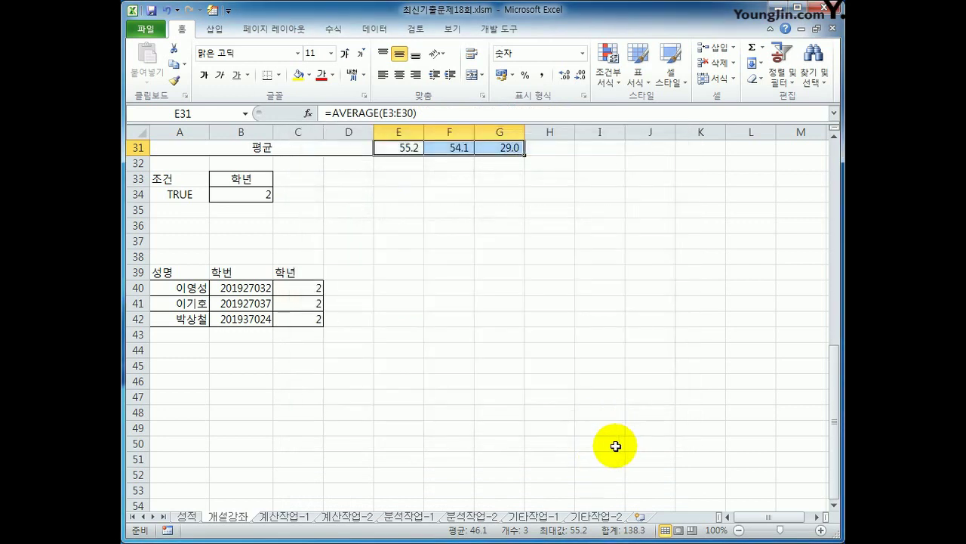
# Step: Protect the 개설강좌 sheet without a password, allowing only the selection of locked and unlocked cells
pyautogui.scroll(6, 615, 446)
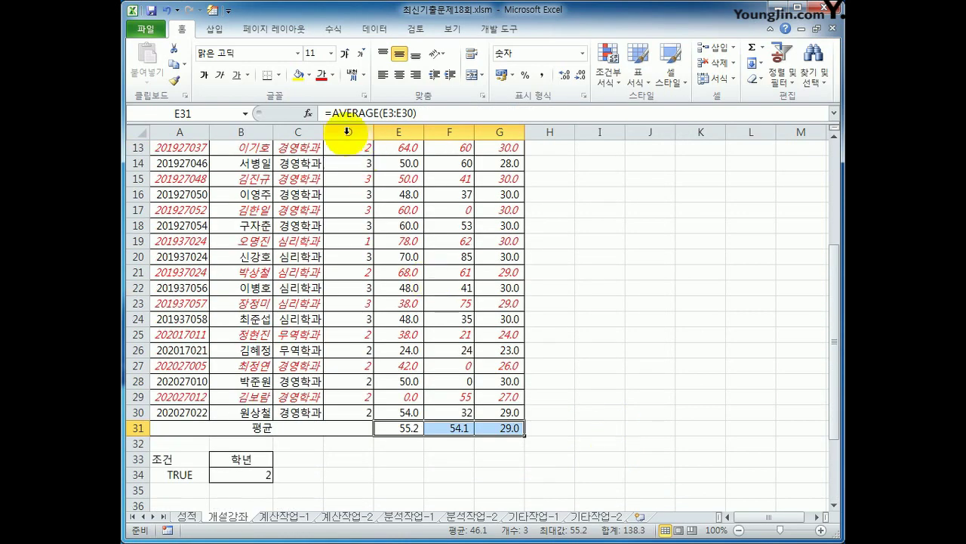
pyautogui.click(415, 29)
pyautogui.click(528, 73)
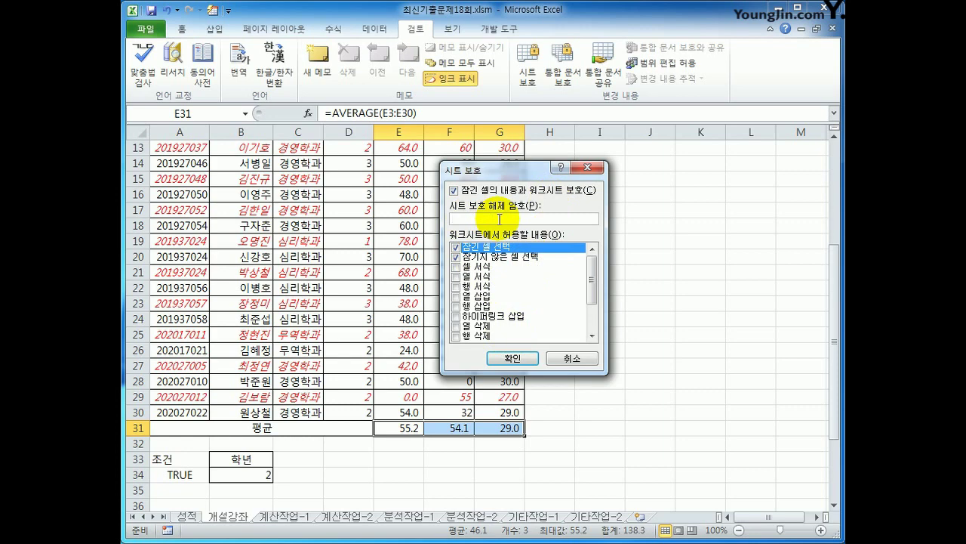
pyautogui.click(513, 357)
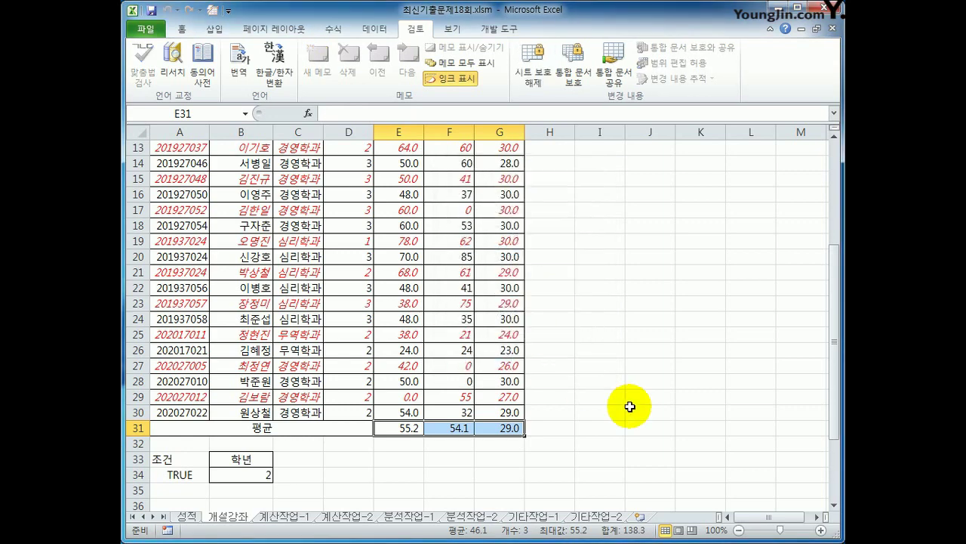
# Step: Check whether the formulas of the 평균 cells E31, F31 and G31 still show in the formula bar
pyautogui.click(630, 407)
pyautogui.click(403, 427)
pyautogui.click(434, 427)
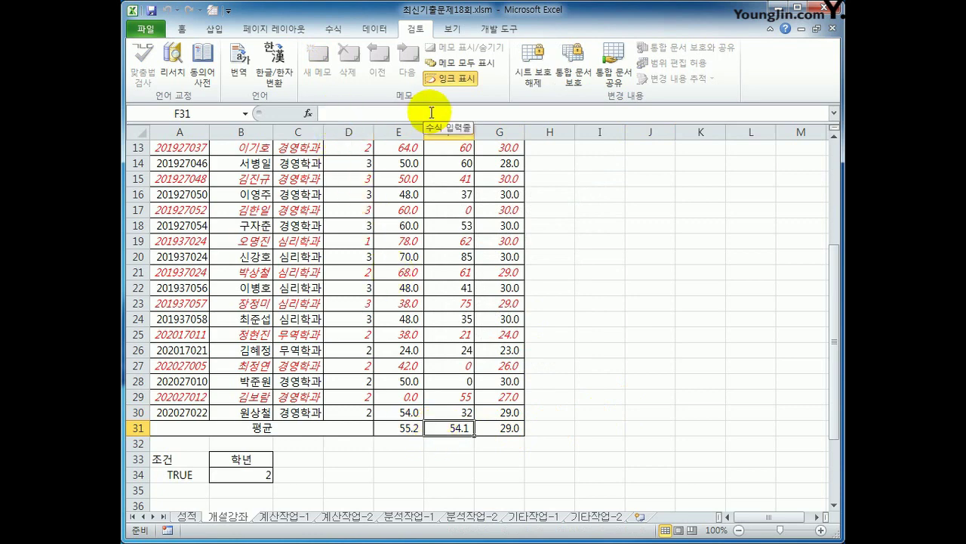
pyautogui.click(400, 427)
pyautogui.click(453, 427)
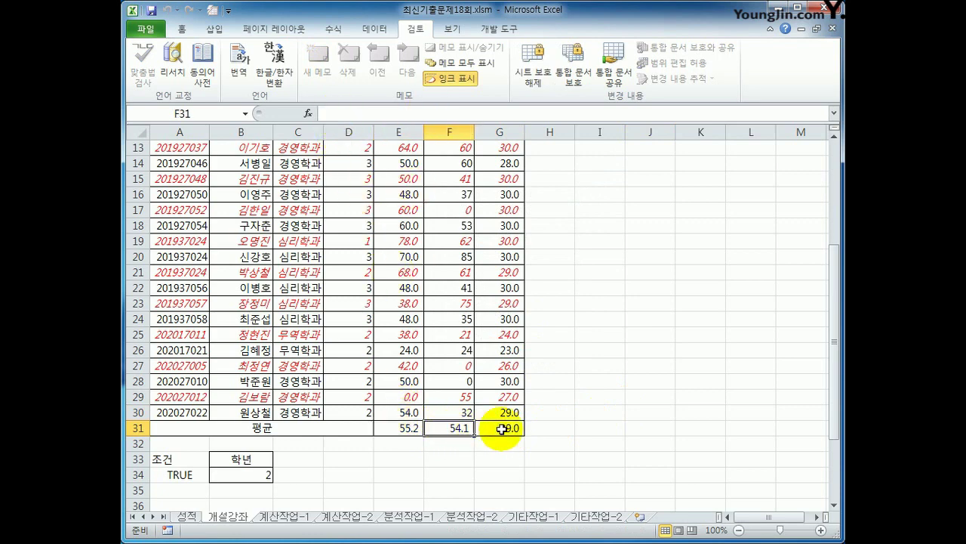
pyautogui.click(502, 428)
pyautogui.click(411, 428)
pyautogui.click(459, 428)
pyautogui.click(505, 428)
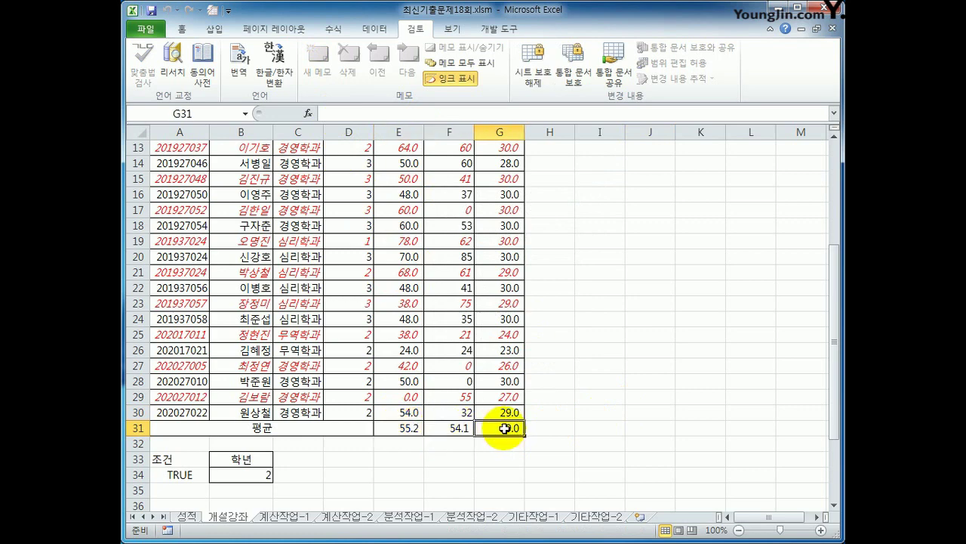
pyautogui.click(535, 476)
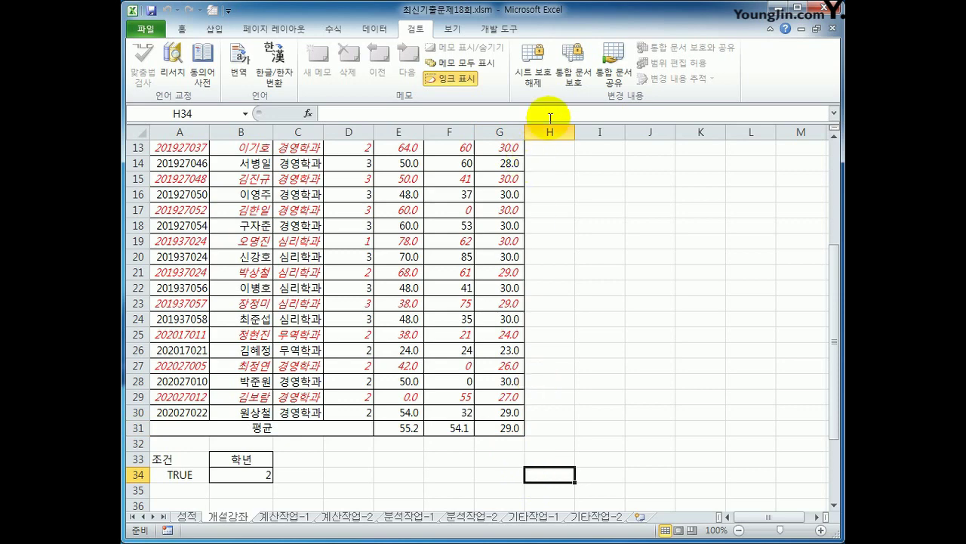
# Step: Protect the workbook's structure (구조) only, without a password
pyautogui.click(573, 68)
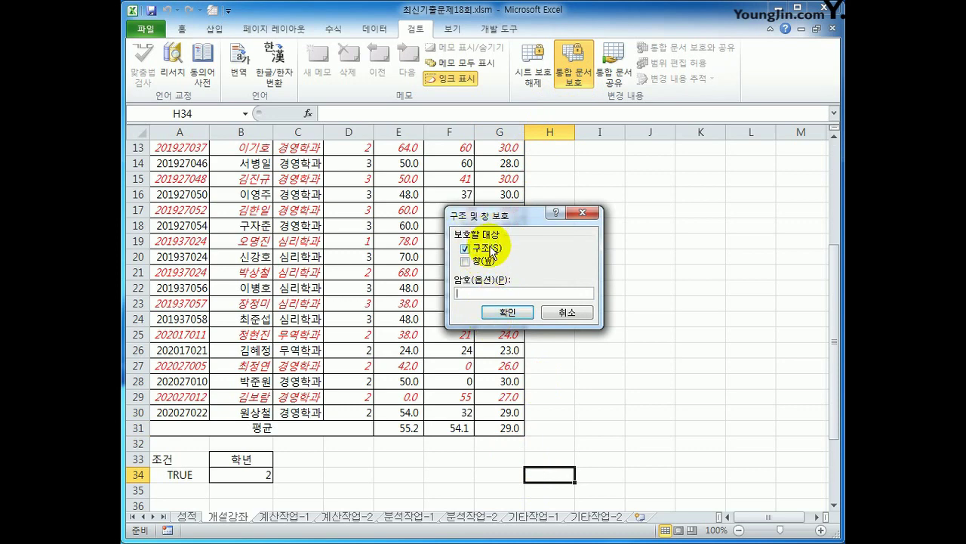
pyautogui.click(505, 312)
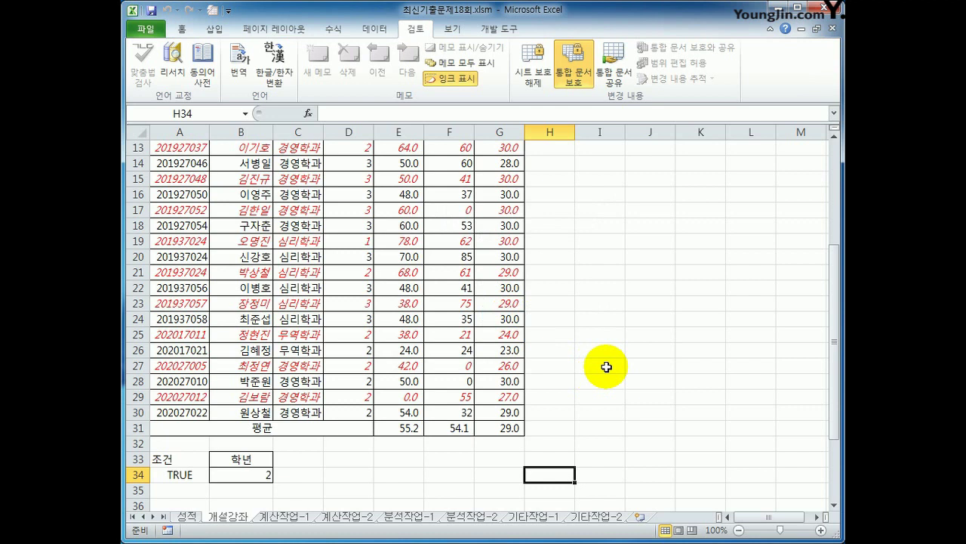
pyautogui.click(186, 517)
pyautogui.click(225, 517)
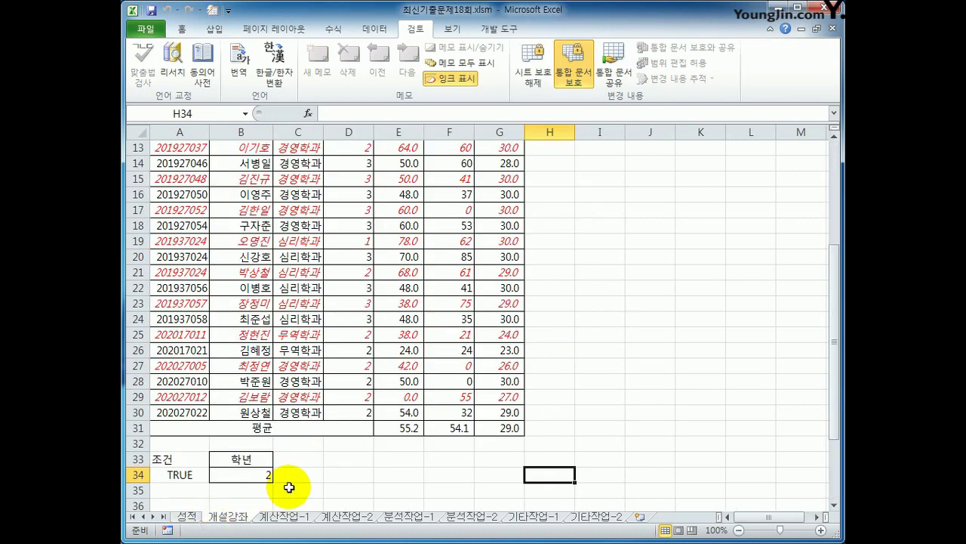
pyautogui.click(310, 446)
pyautogui.click(309, 214)
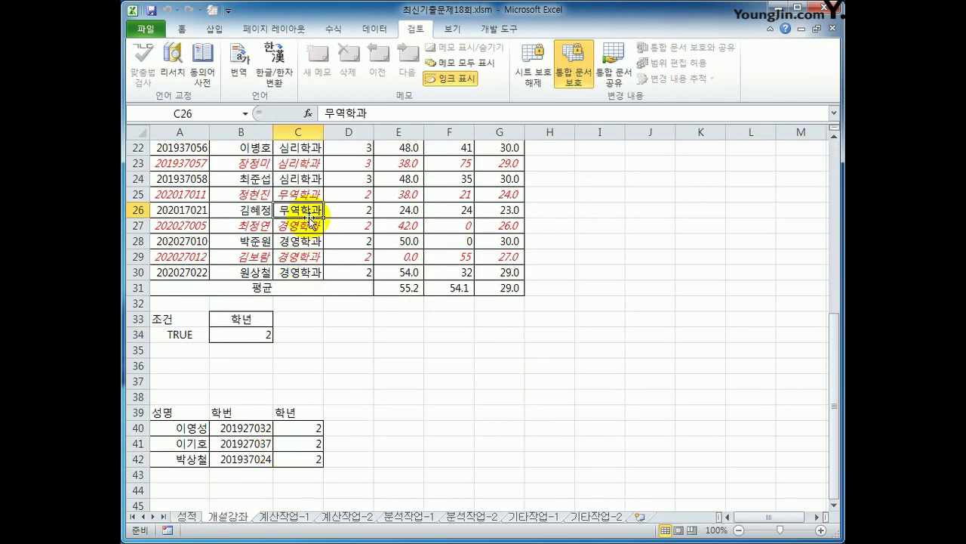
pyautogui.scroll(3, 318, 269)
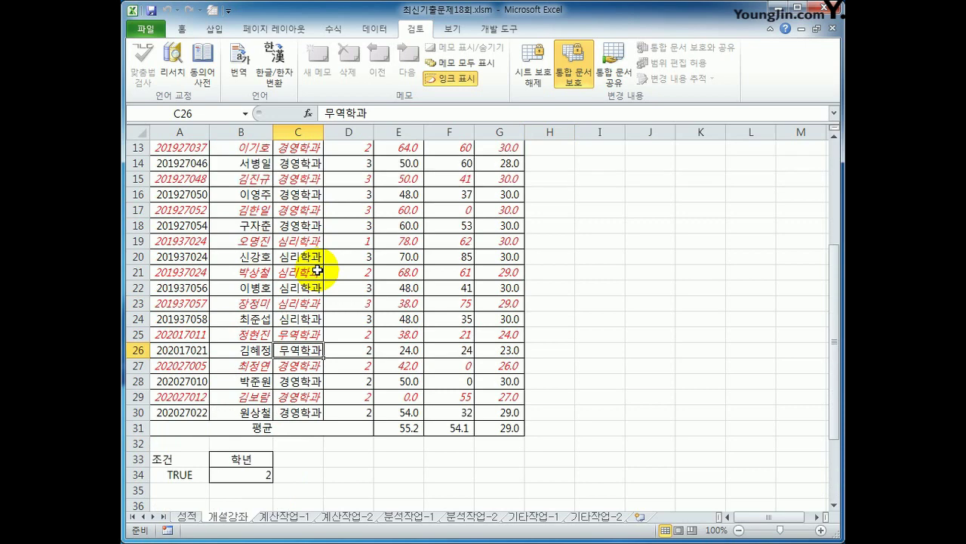
# Step: Go to the 계산작업-1 sheet and examine how the 표1 ranking cells B3:C5 relate to 코스구분 and 기록 in 표2
pyautogui.click(297, 518)
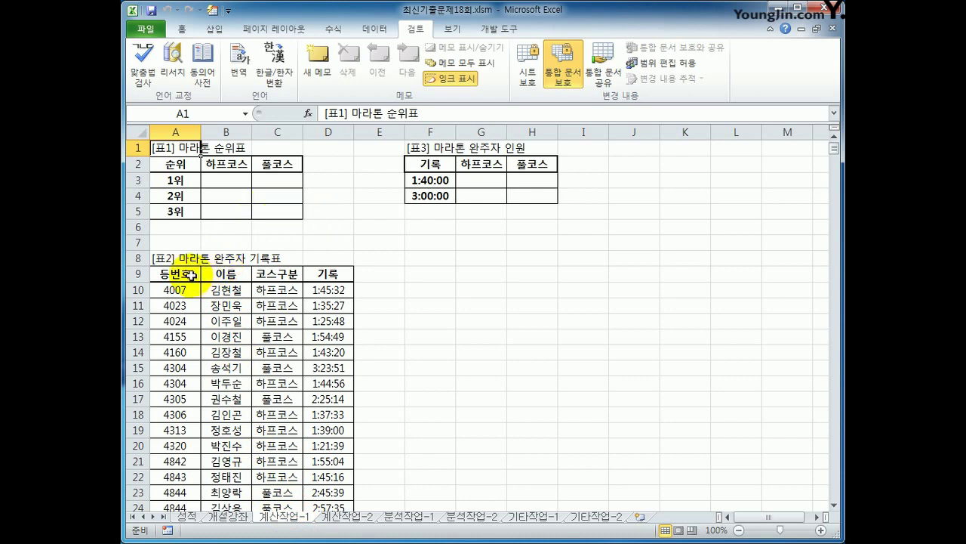
pyautogui.moveTo(175, 274); pyautogui.dragTo(310, 489)
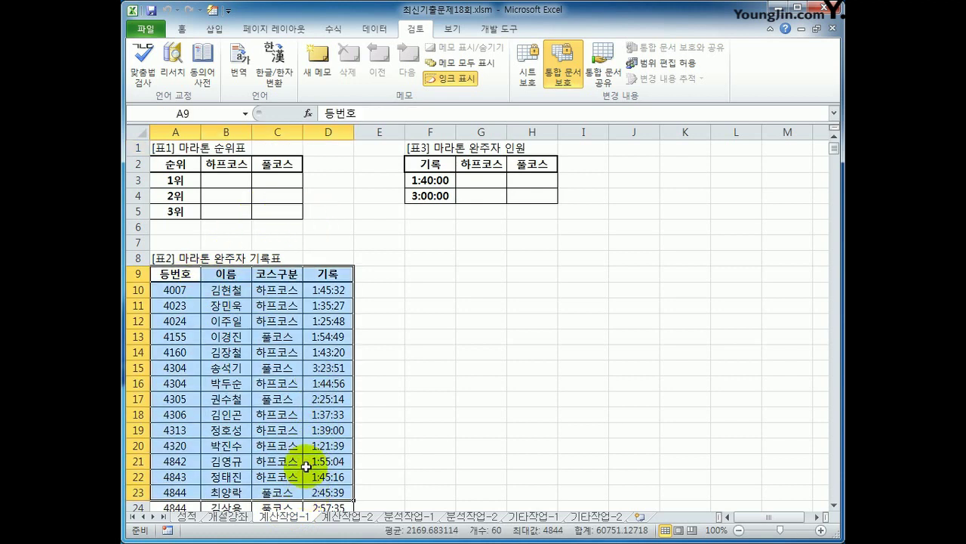
pyautogui.moveTo(239, 181); pyautogui.dragTo(284, 212)
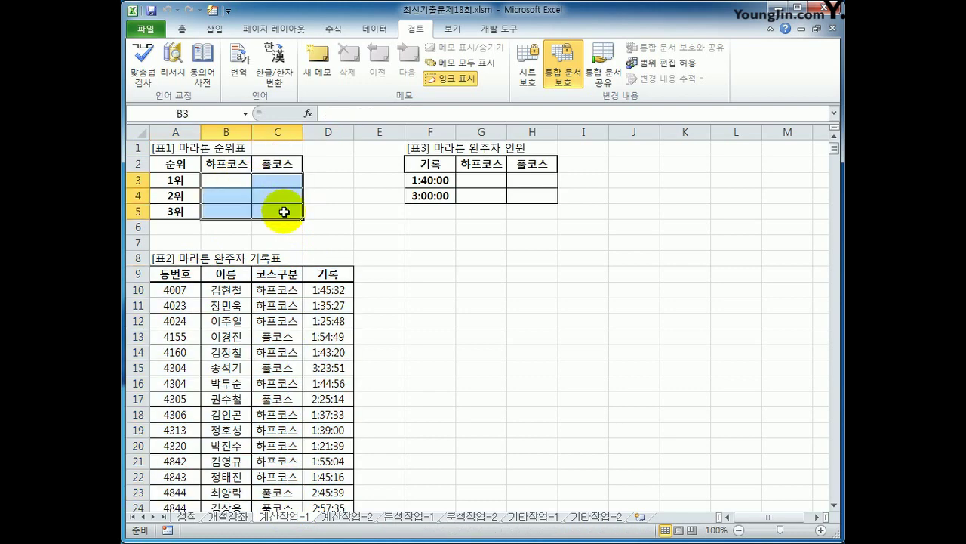
pyautogui.click(330, 199)
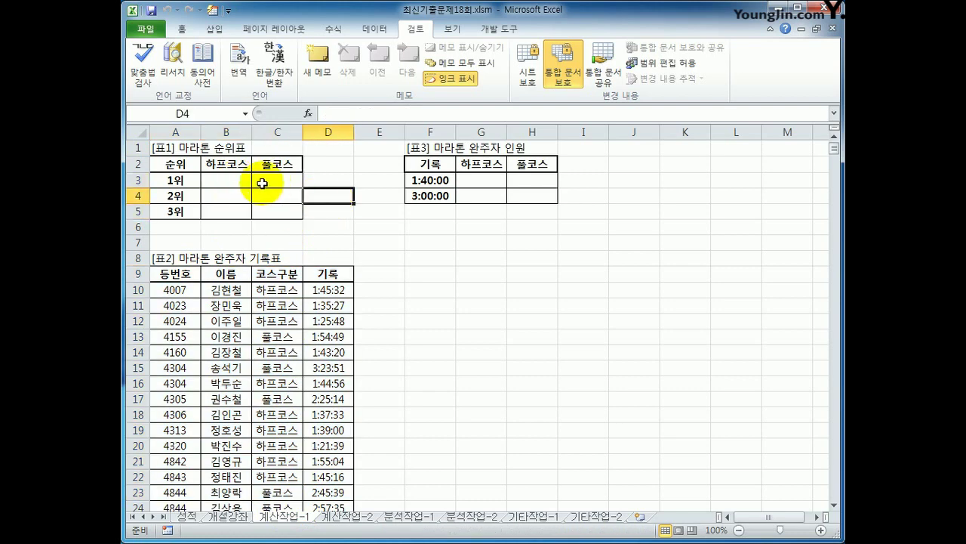
pyautogui.click(237, 181)
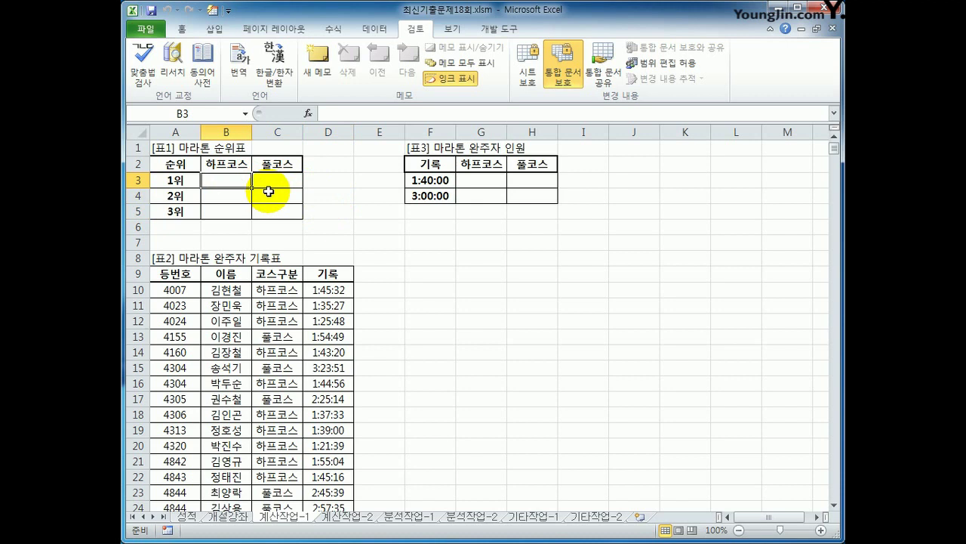
pyautogui.click(275, 290)
pyautogui.click(326, 290)
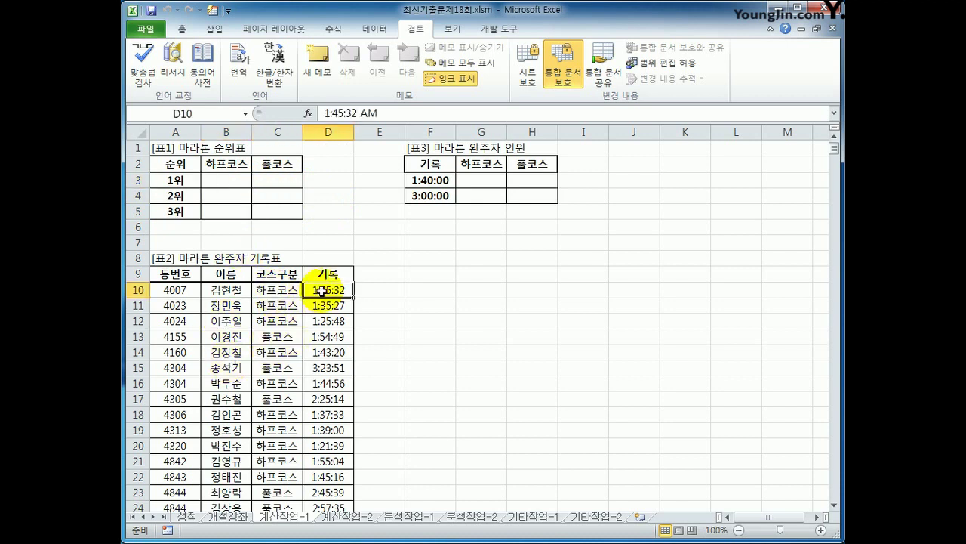
pyautogui.click(212, 182)
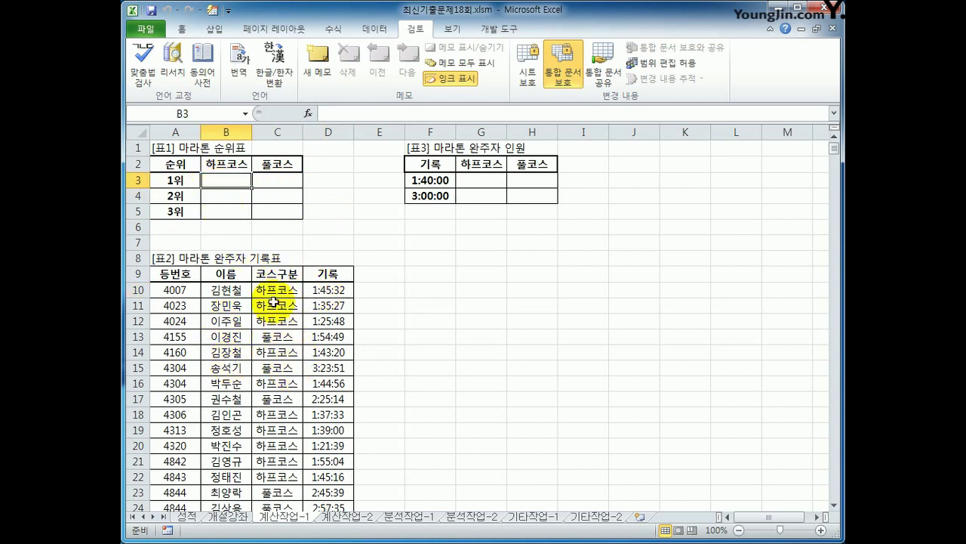
pyautogui.click(277, 336)
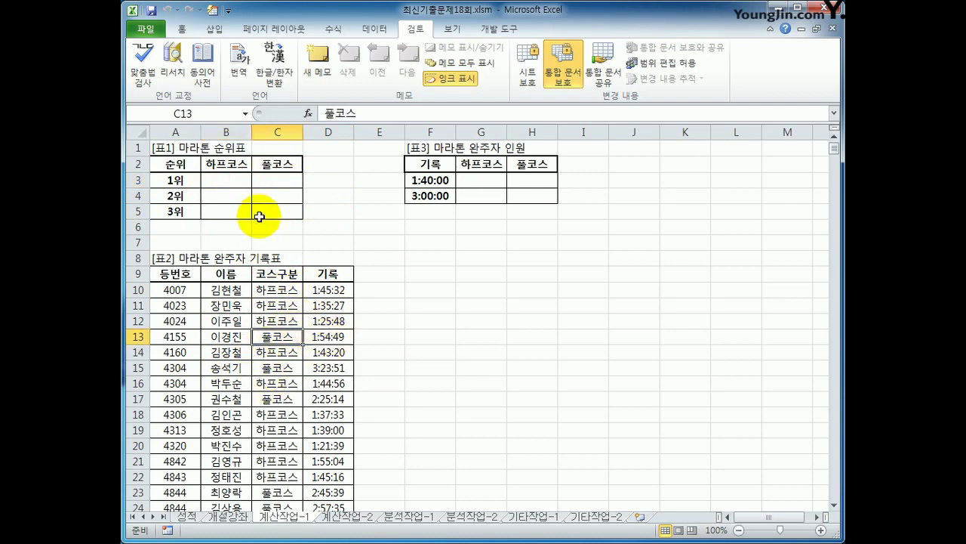
pyautogui.scroll(-2, 332, 382)
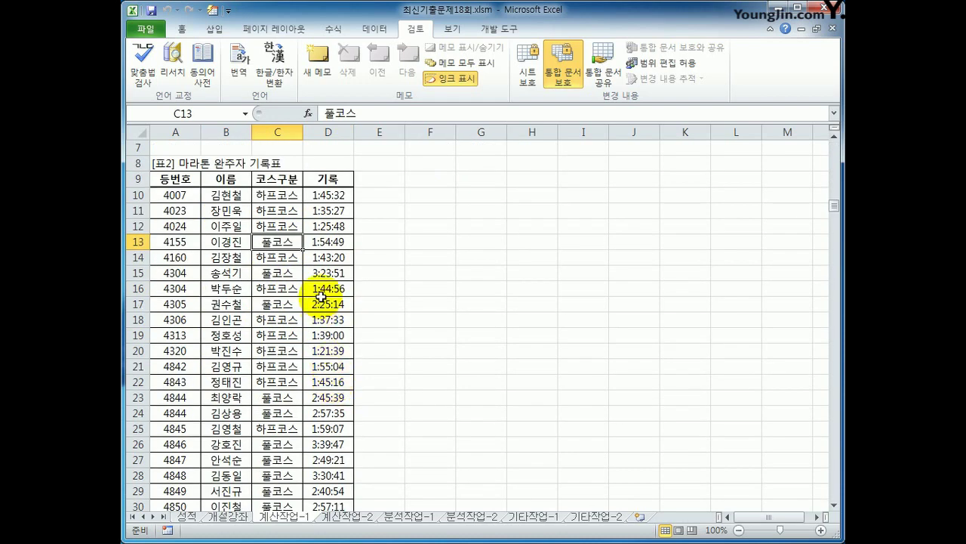
# Step: Begin a formula in 표1 cell B3 with the SMALL function and an IF function nested as its array argument
pyautogui.moveTo(335, 196); pyautogui.dragTo(325, 491)
pyautogui.scroll(2, 324, 492)
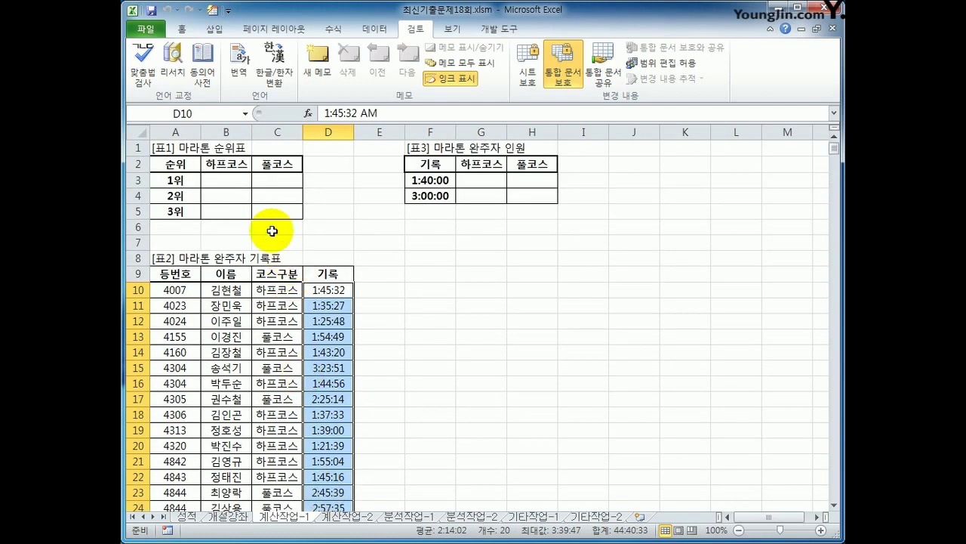
pyautogui.click(242, 181)
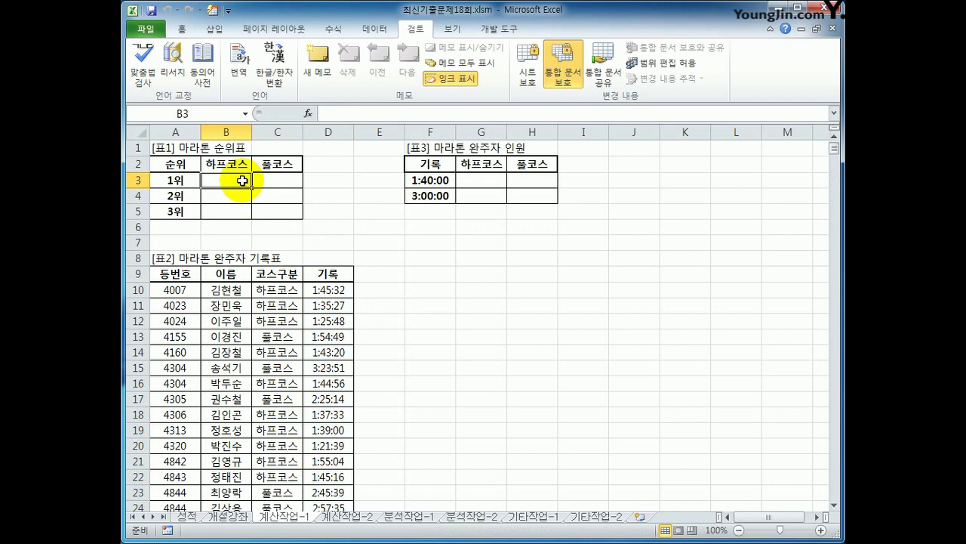
pyautogui.write('=')
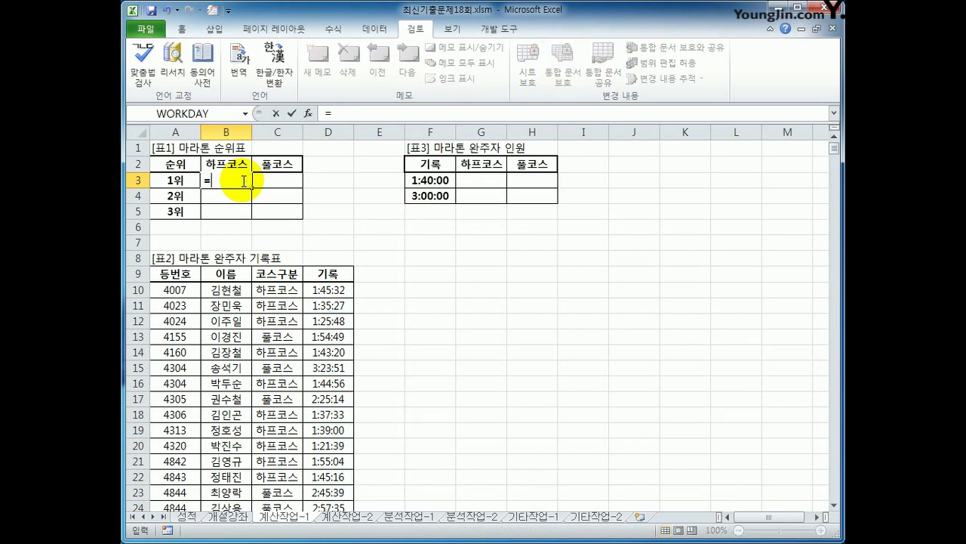
pyautogui.write('su')
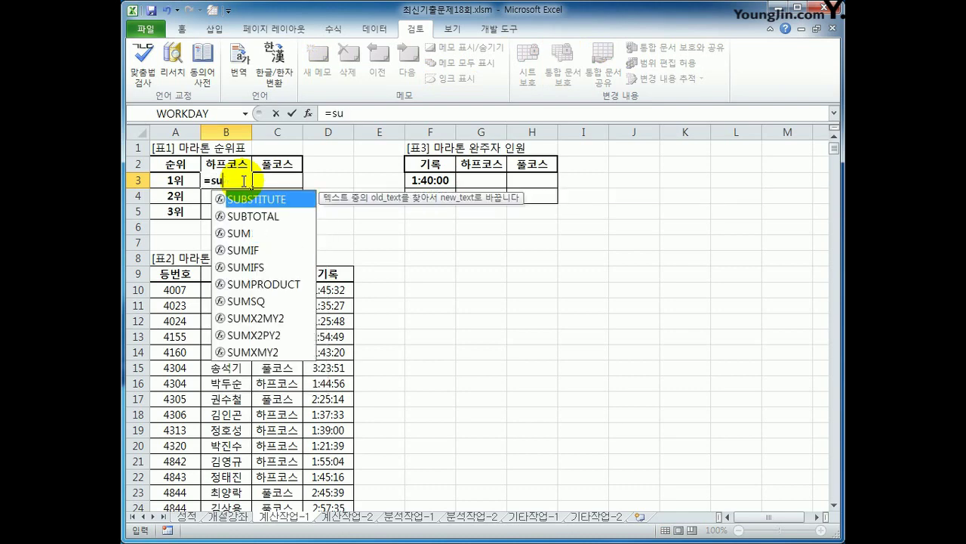
pyautogui.press('BackSpace')
pyautogui.write('m')
pyautogui.press('Tab')
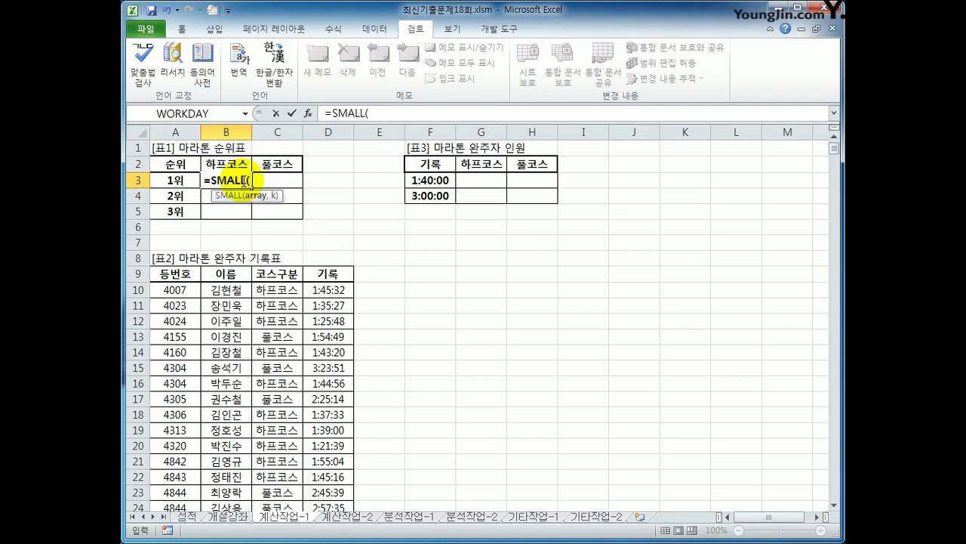
pyautogui.write('if(')
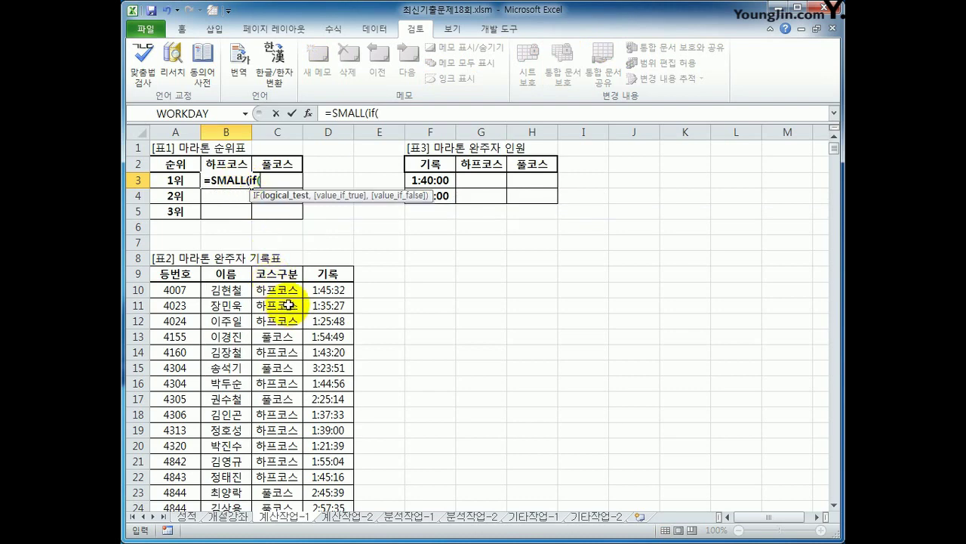
# Step: Make the IF condition in B3 compare the 코스구분 range with the column heading: $C$10:$C$37=B$2
pyautogui.moveTo(289, 293); pyautogui.dragTo(280, 475)
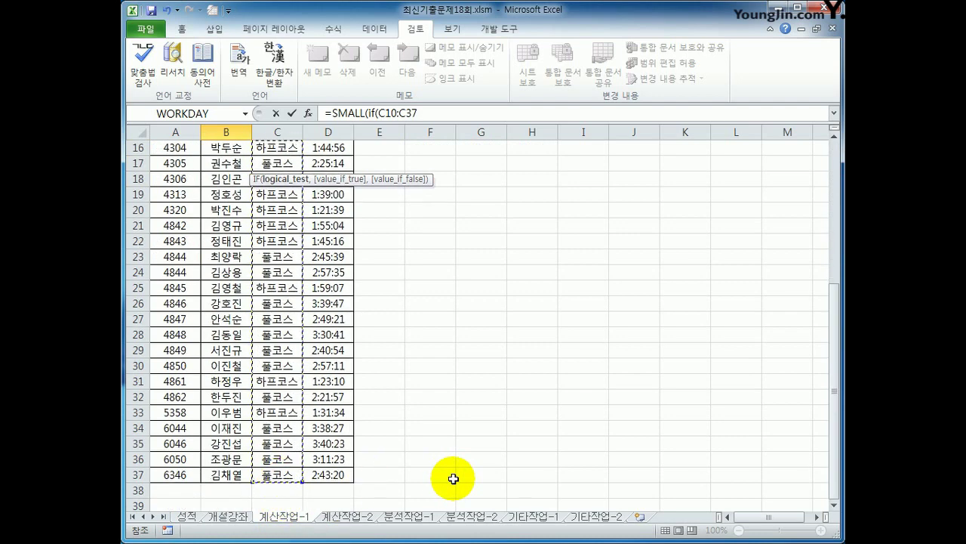
pyautogui.press('F4')
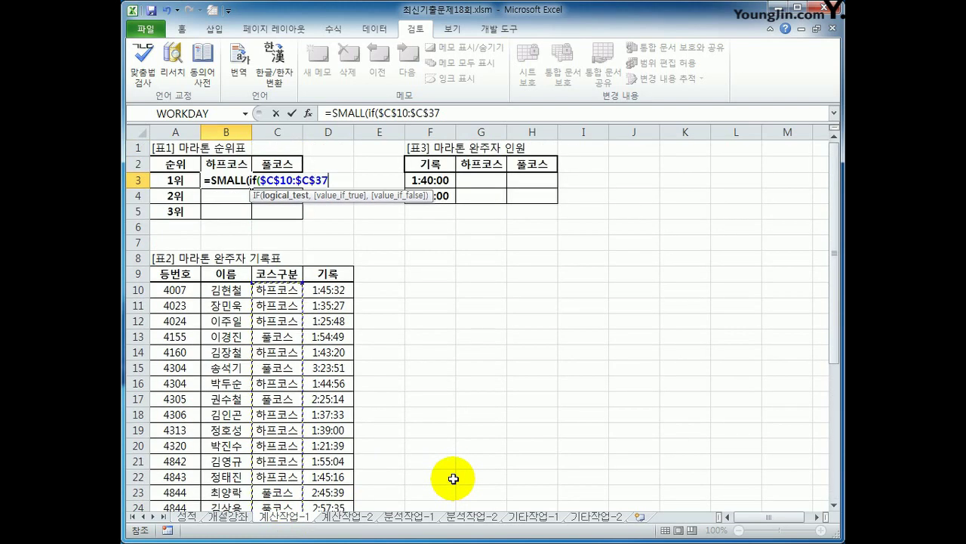
pyautogui.write('=')
pyautogui.press('Up')
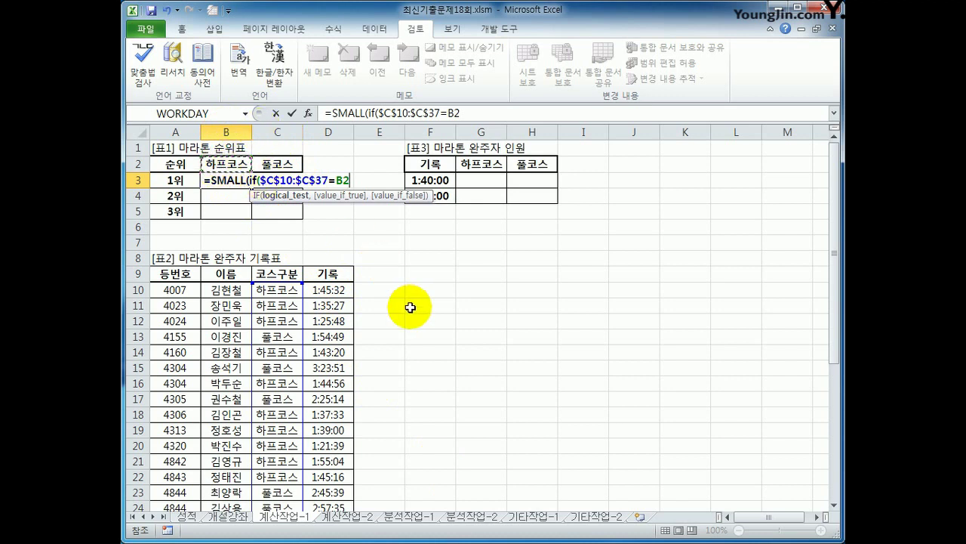
pyautogui.press('F4')
pyautogui.press('F4')
pyautogui.write(',')
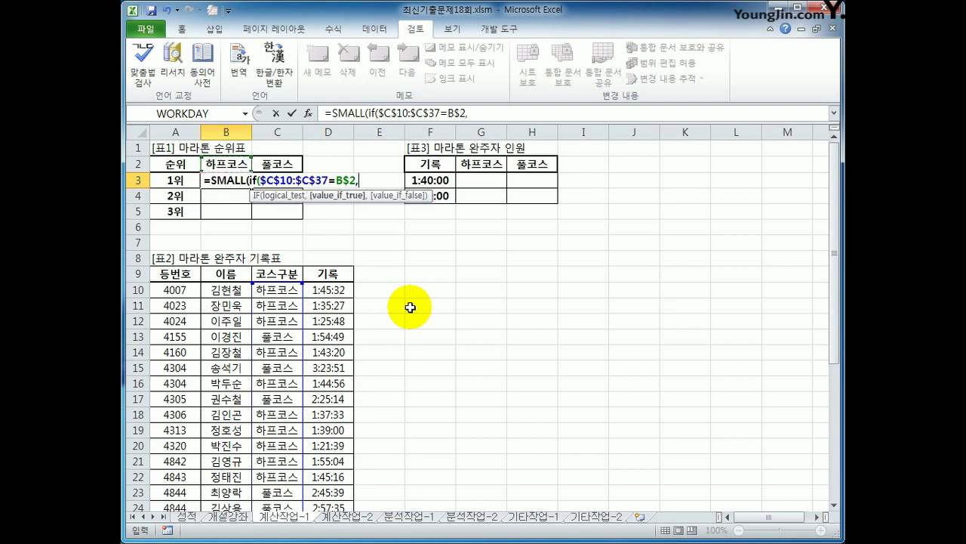
# Step: Set the 기록 range $D$10:$D$37 as the IF function's true value and close the IF
pyautogui.moveTo(349, 290); pyautogui.dragTo(331, 474)
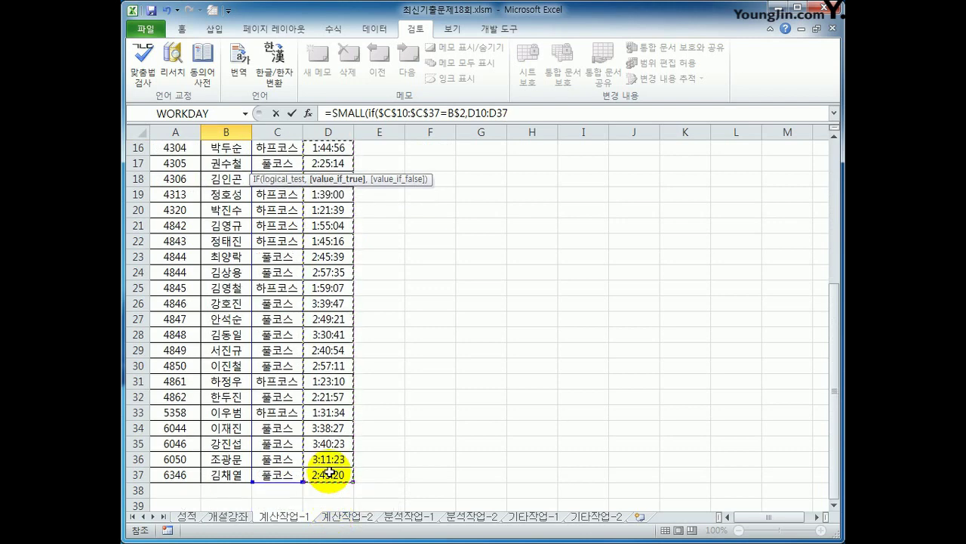
pyautogui.press('F4')
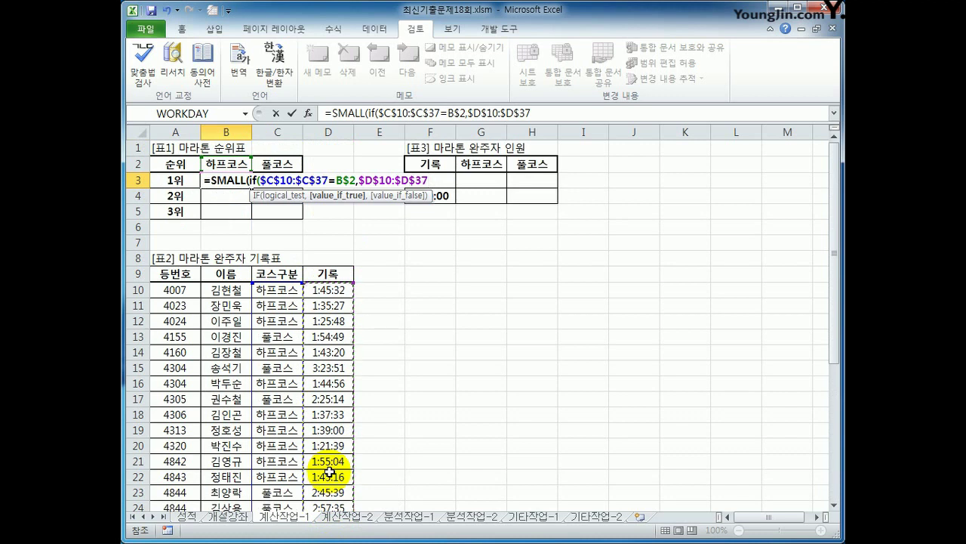
pyautogui.write(')')
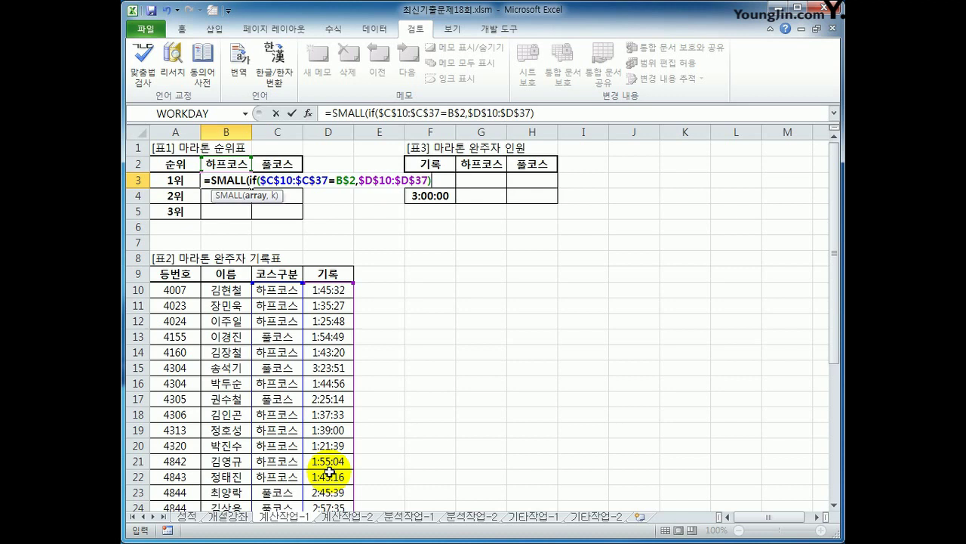
pyautogui.write(',')
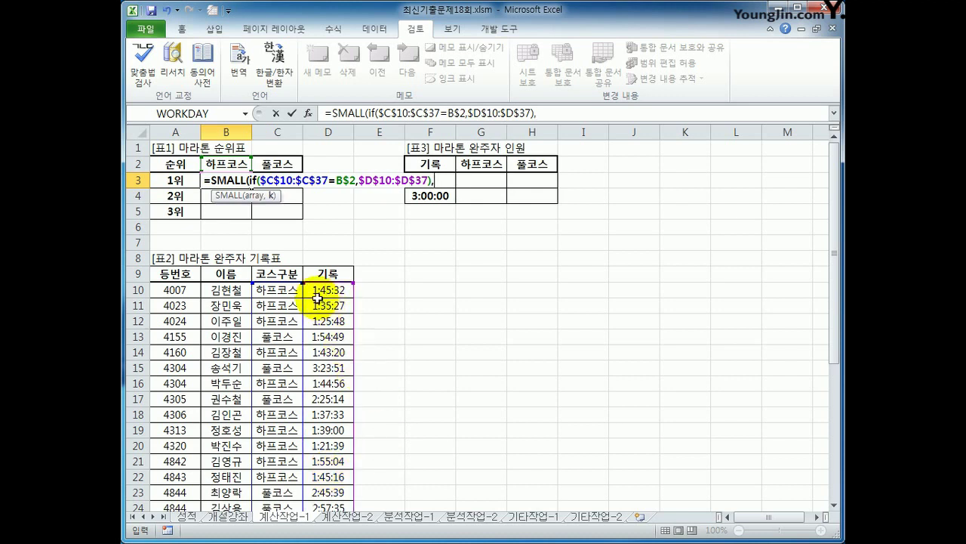
# Step: Use $A3 as the k argument of SMALL and enter the B3 formula as an array formula
pyautogui.click(190, 181)
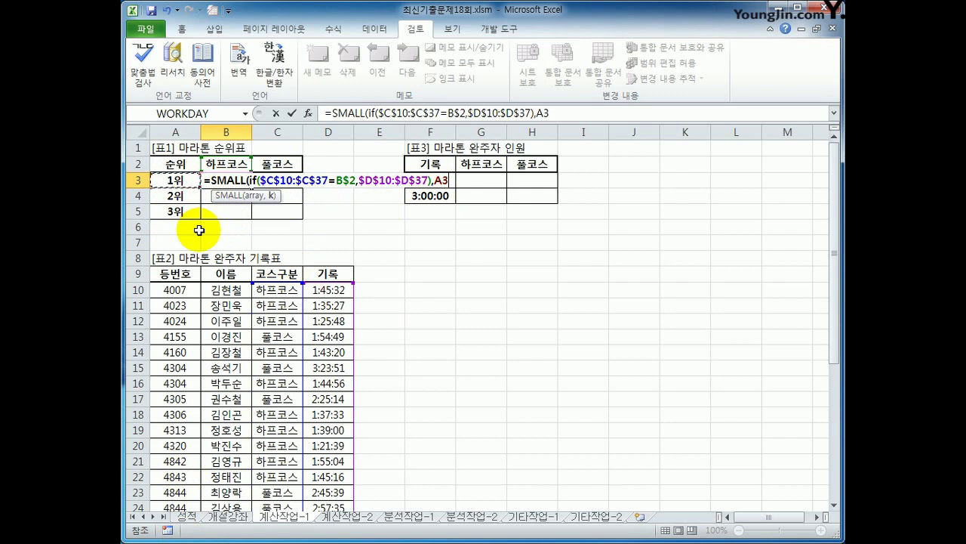
pyautogui.press('F4')
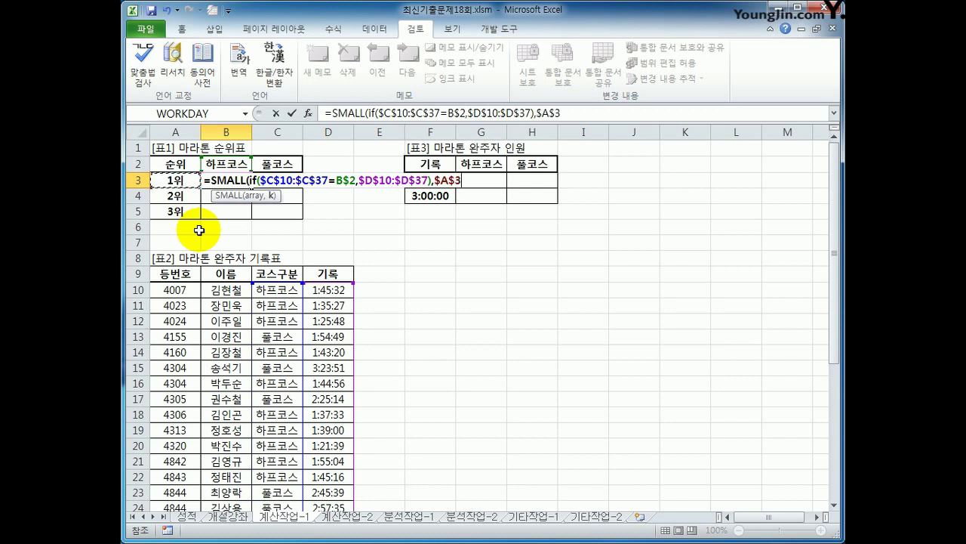
pyautogui.press('F4')
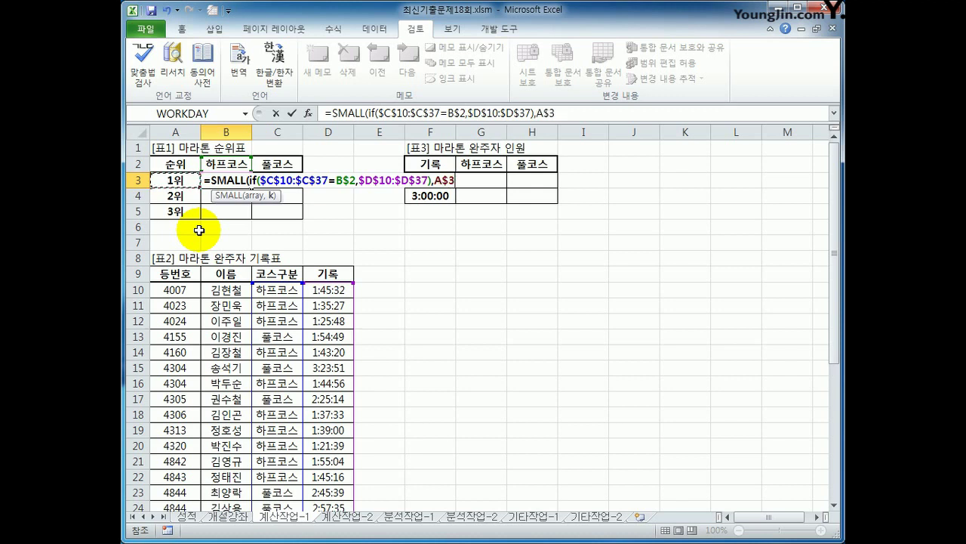
pyautogui.press('F4')
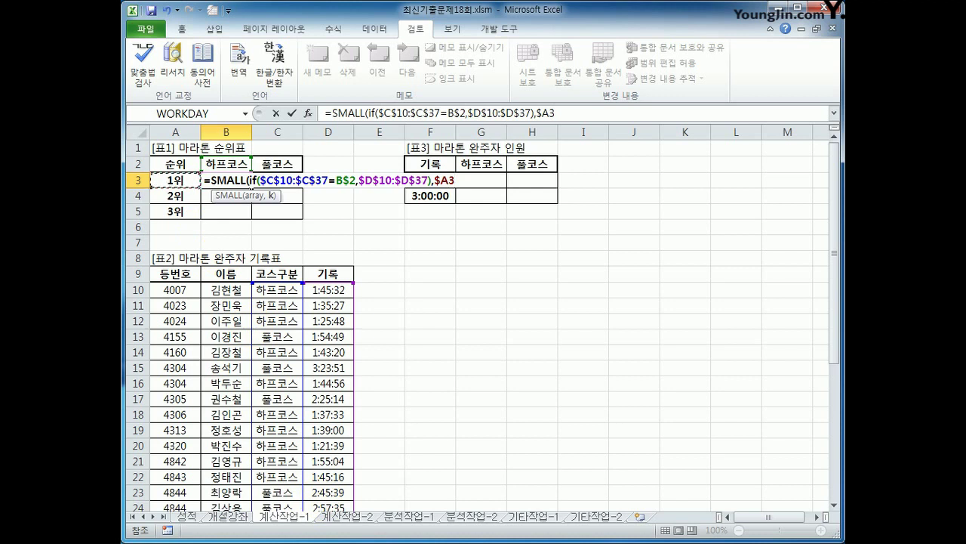
pyautogui.write(')')
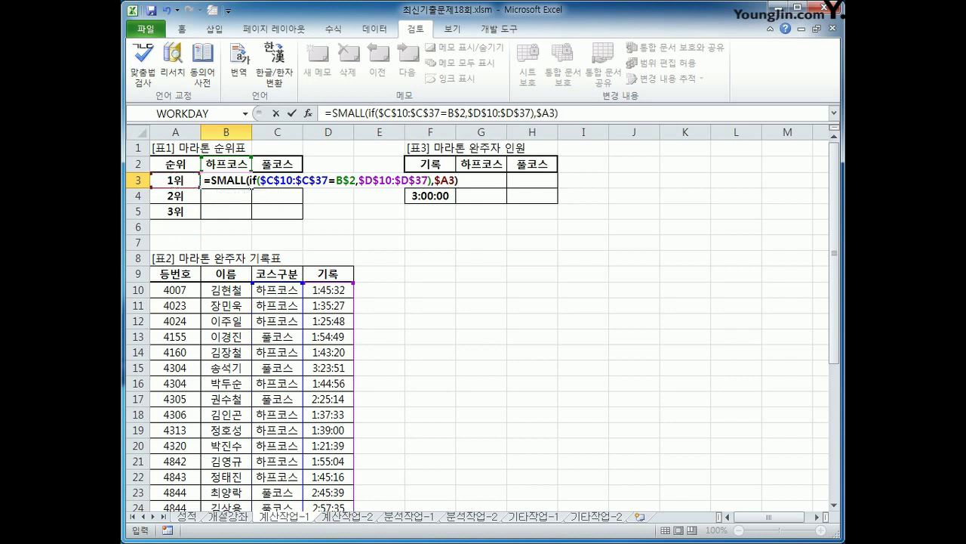
pyautogui.hotkey('ctrl', 'shift', 'Return')
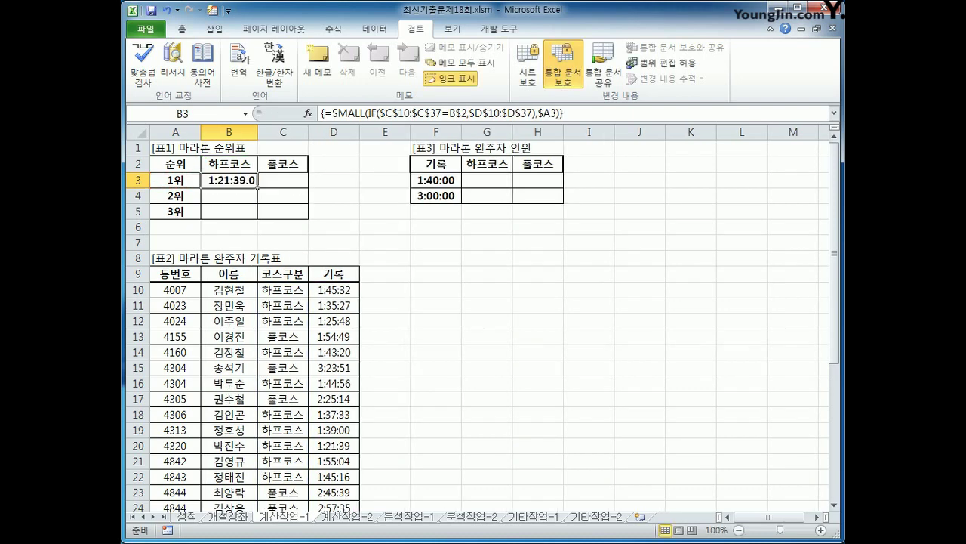
# Step: Copy the B3 array formula across B3:C5 and fit column C's width to its contents
pyautogui.moveTo(257, 187); pyautogui.dragTo(319, 212)
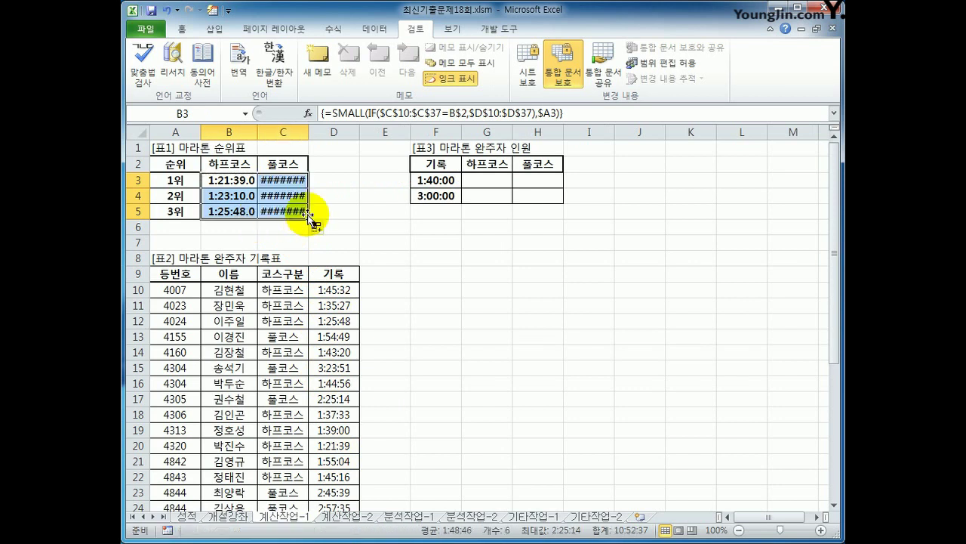
pyautogui.click(304, 132)
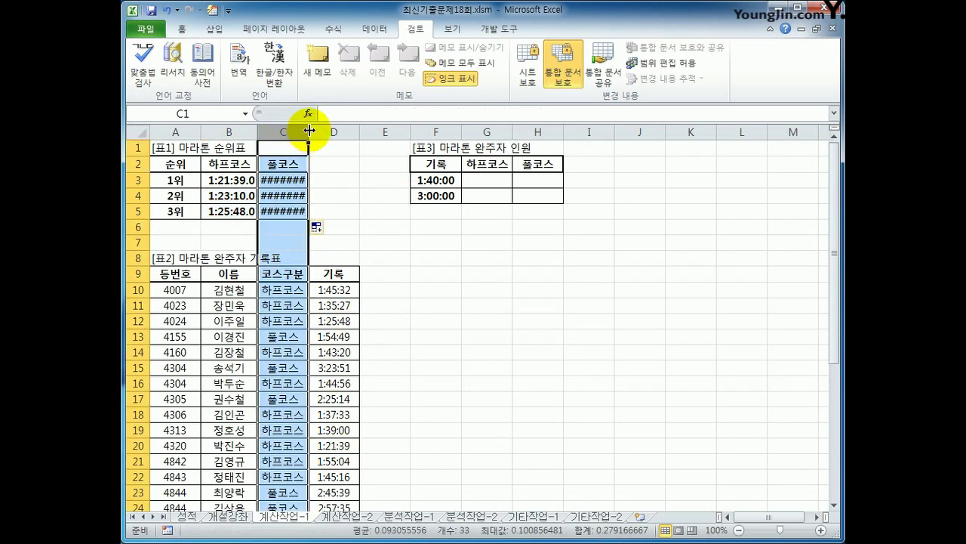
pyautogui.doubleClick(309, 131)
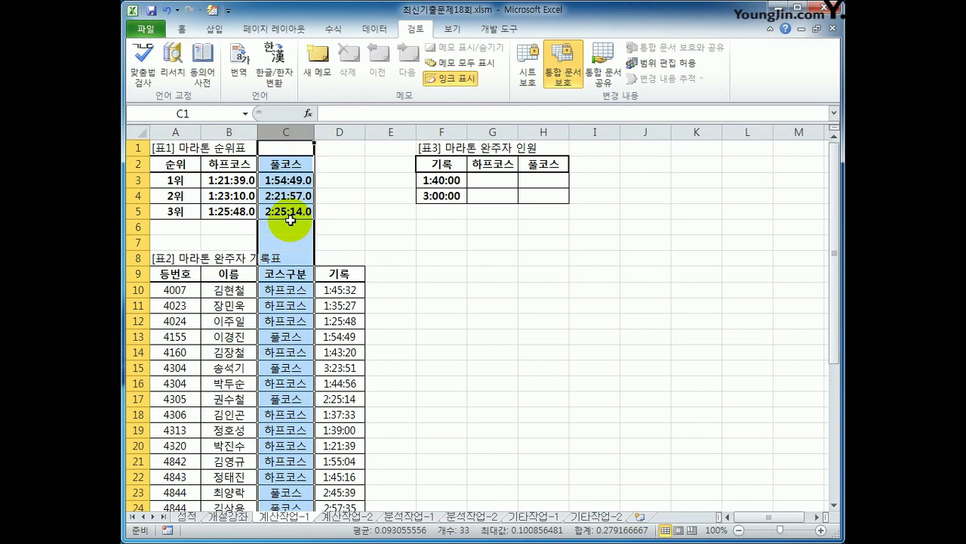
# Step: Examine how the 기록 criteria in F3 and F4 relate to the 하프코스 and 풀코스 cells of 표3
pyautogui.click(505, 180)
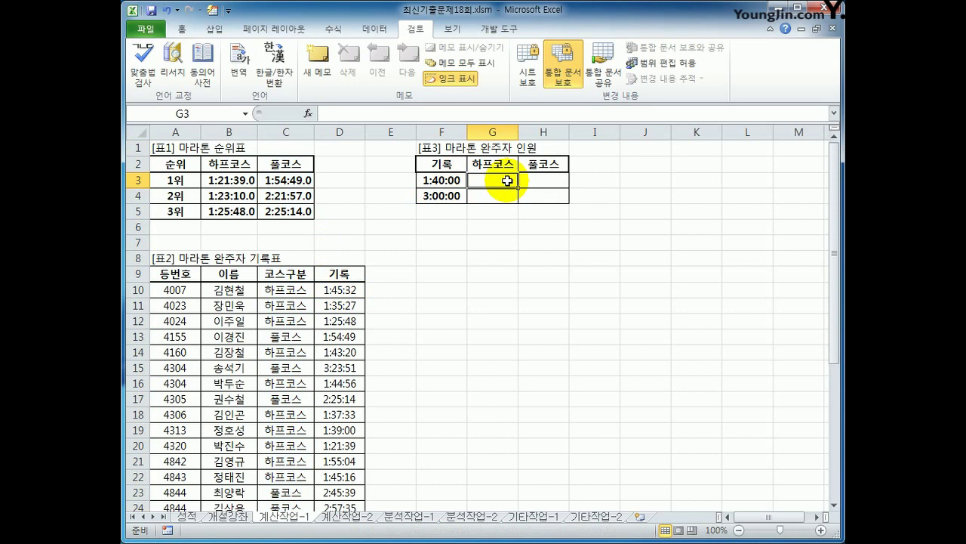
pyautogui.click(442, 181)
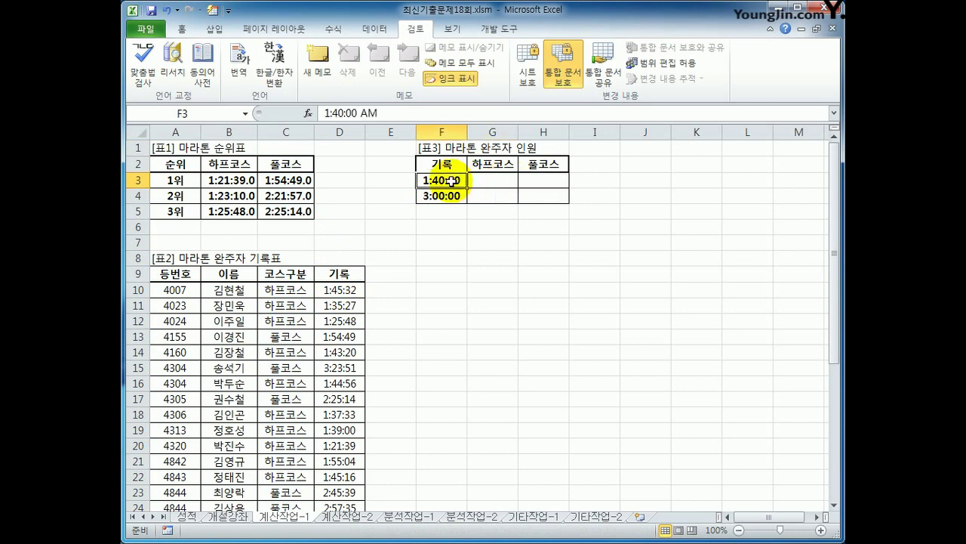
pyautogui.keyDown('shift'); pyautogui.click(438, 198); pyautogui.keyUp('shift')
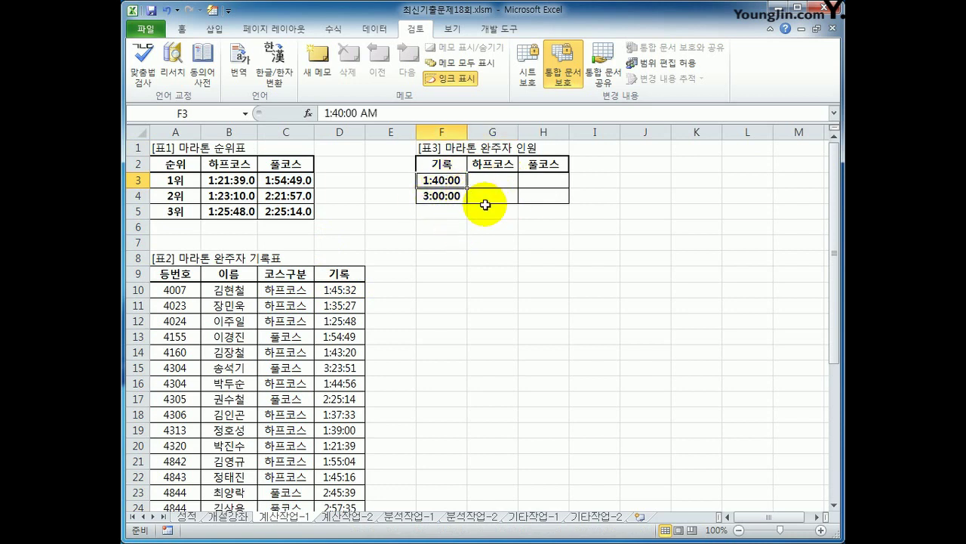
pyautogui.click(442, 196)
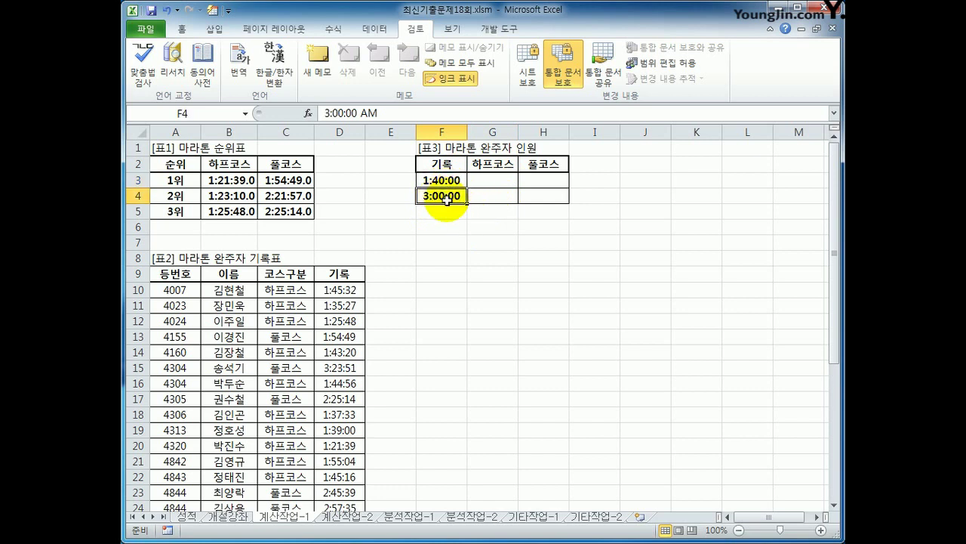
pyautogui.click(486, 180)
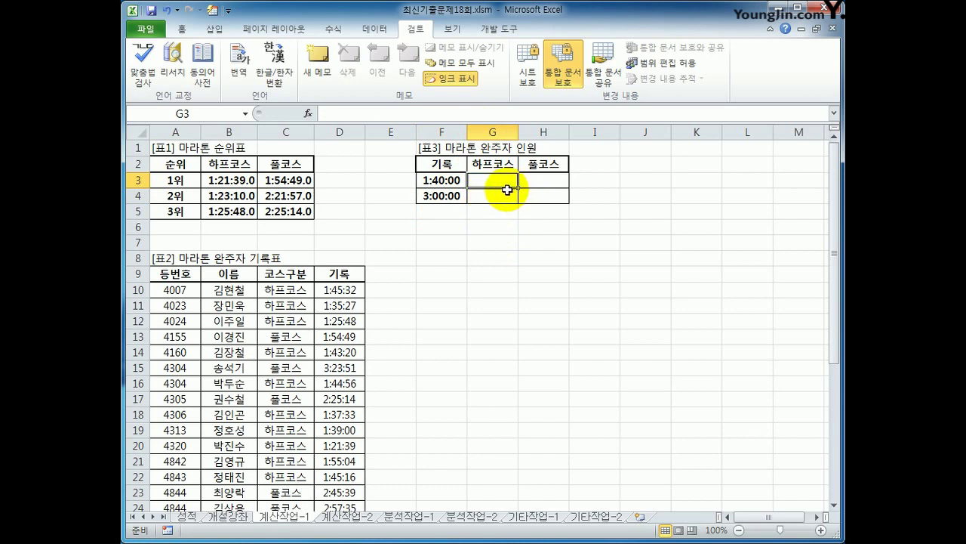
pyautogui.click(534, 181)
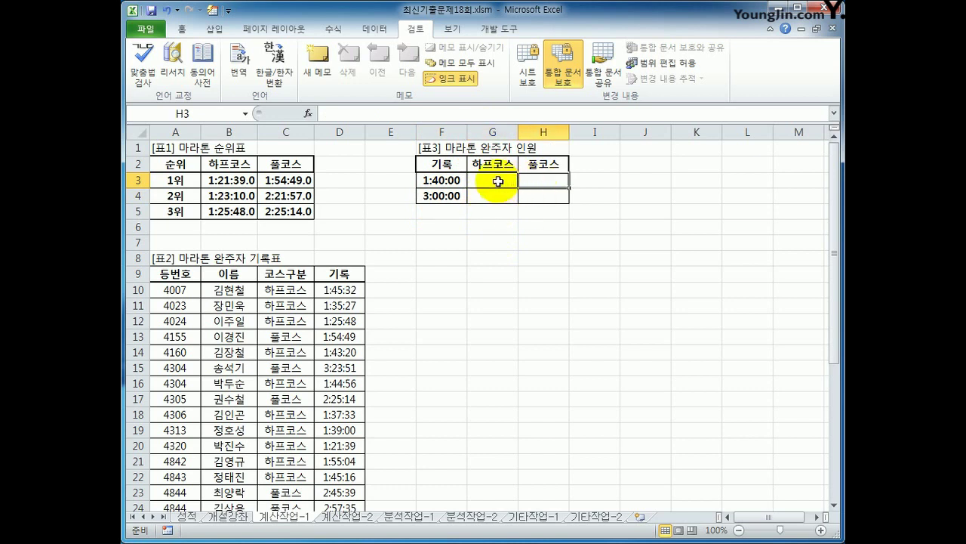
# Step: Start a SUM formula in G3 with a nested IF whose test begins with the absolute 코스구분 range $C$10:$C$37
pyautogui.click(502, 180)
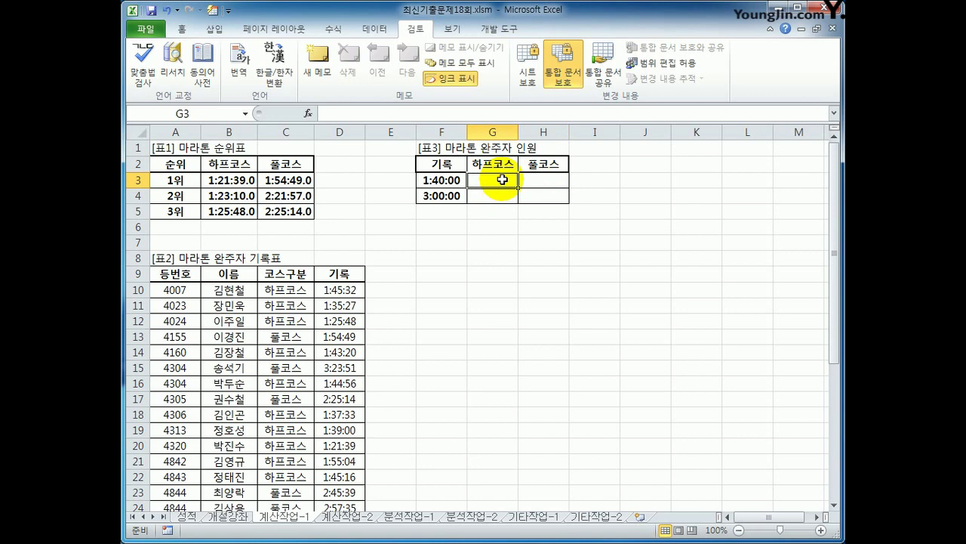
pyautogui.write('=')
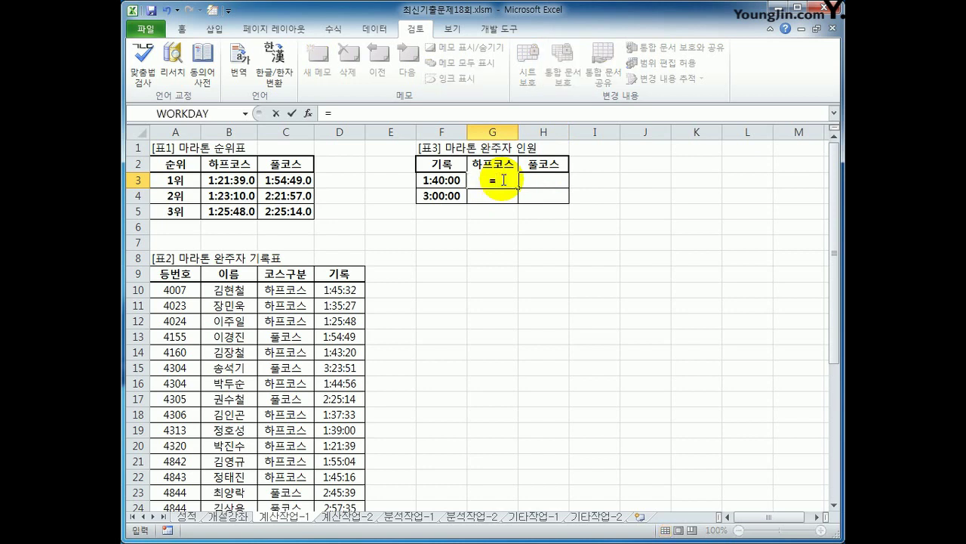
pyautogui.write('sum')
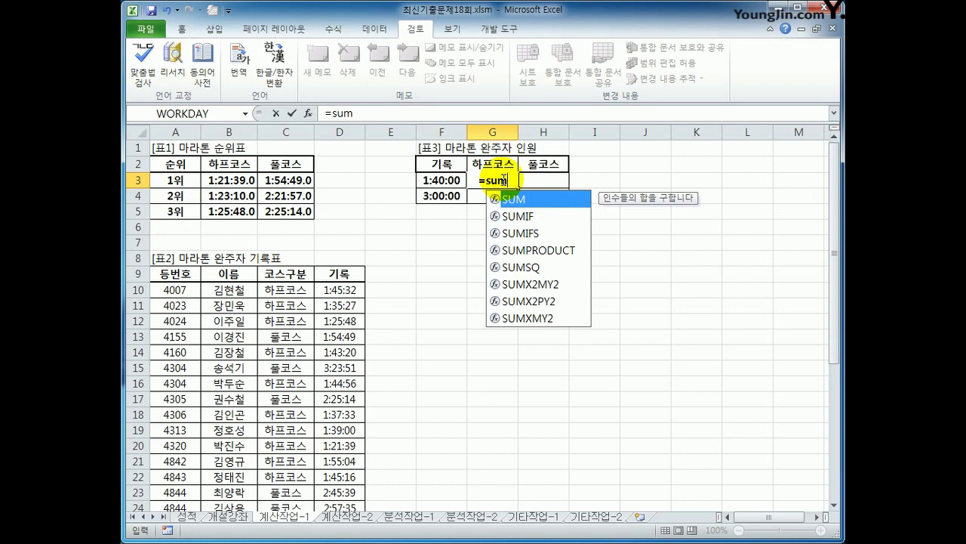
pyautogui.write('(')
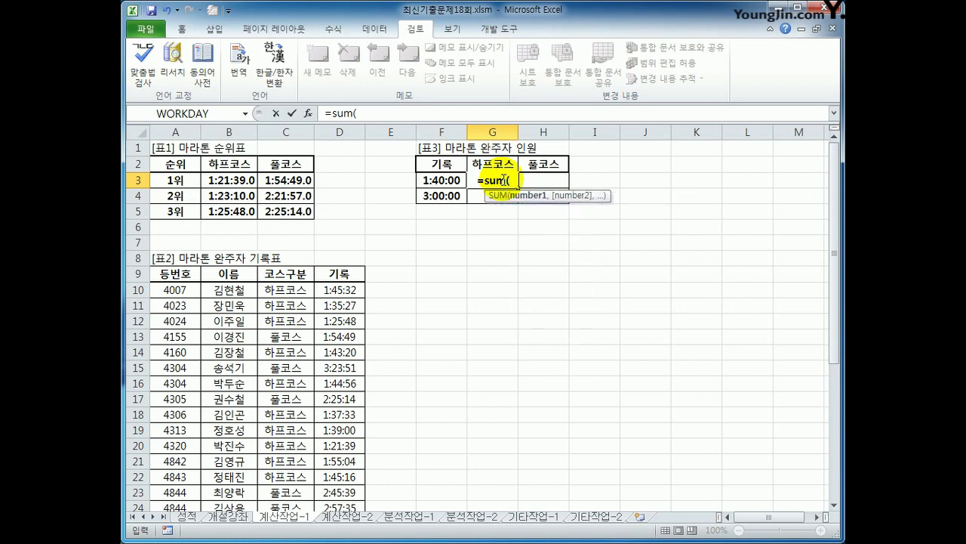
pyautogui.write('if(')
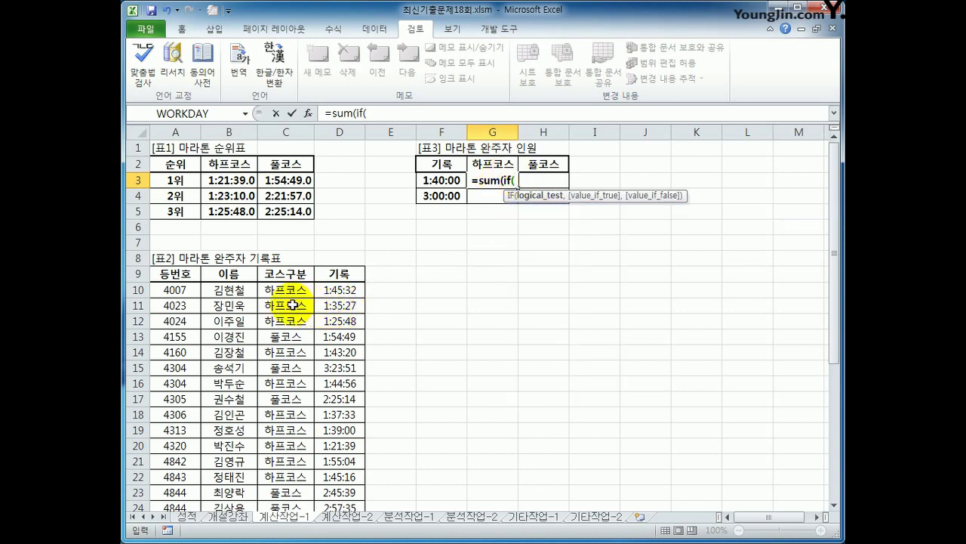
pyautogui.moveTo(287, 290); pyautogui.dragTo(288, 317)
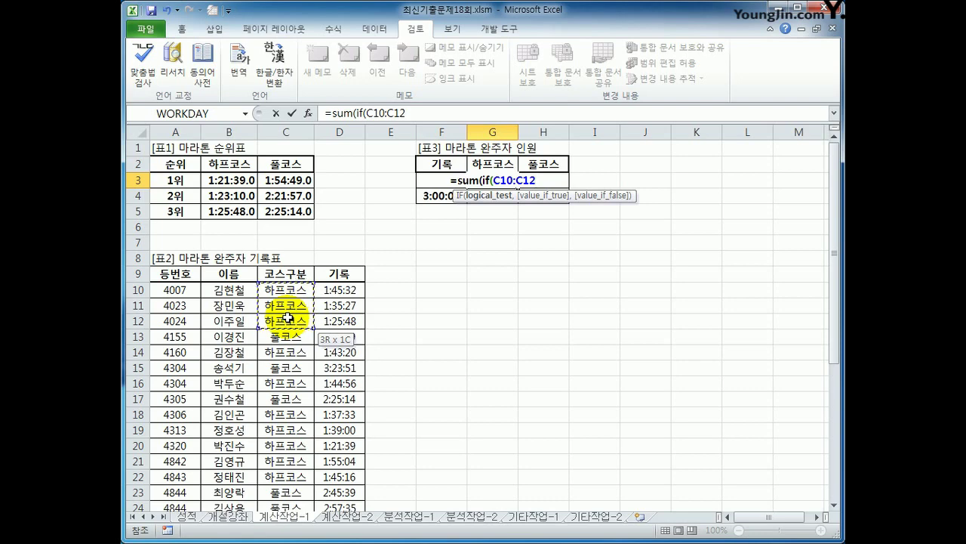
pyautogui.moveTo(288, 317); pyautogui.dragTo(283, 478)
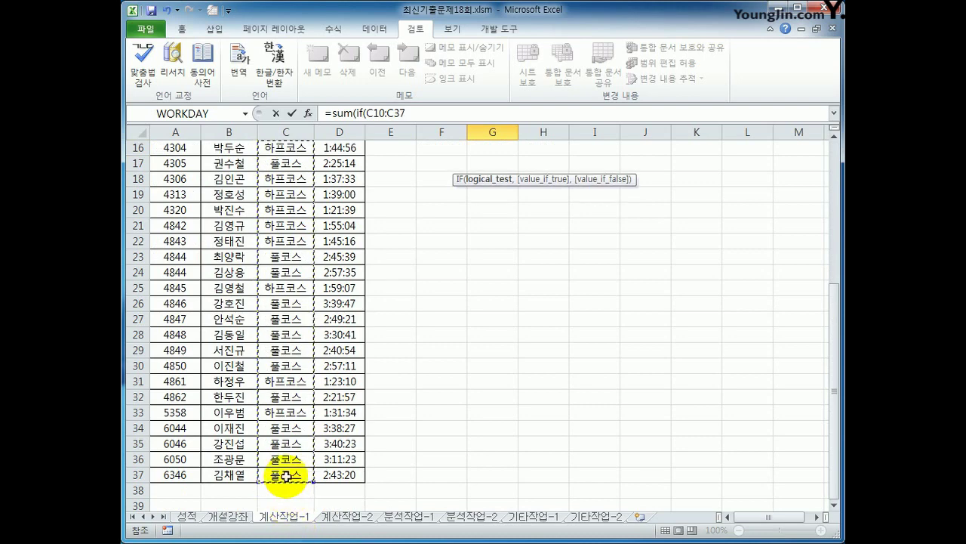
pyautogui.scroll(3, 451, 474)
pyautogui.scroll(1, 451, 474)
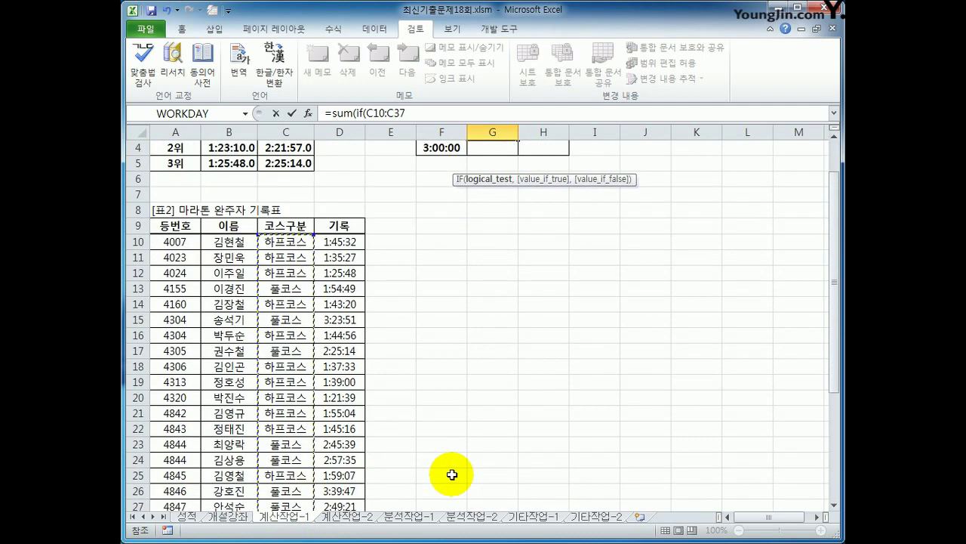
pyautogui.scroll(1, 452, 474)
pyautogui.press('F4')
# Step: Compare the 코스구분 range for equality with the 하프코스 header as G$2 and enclose this condition in parentheses
pyautogui.write('=')
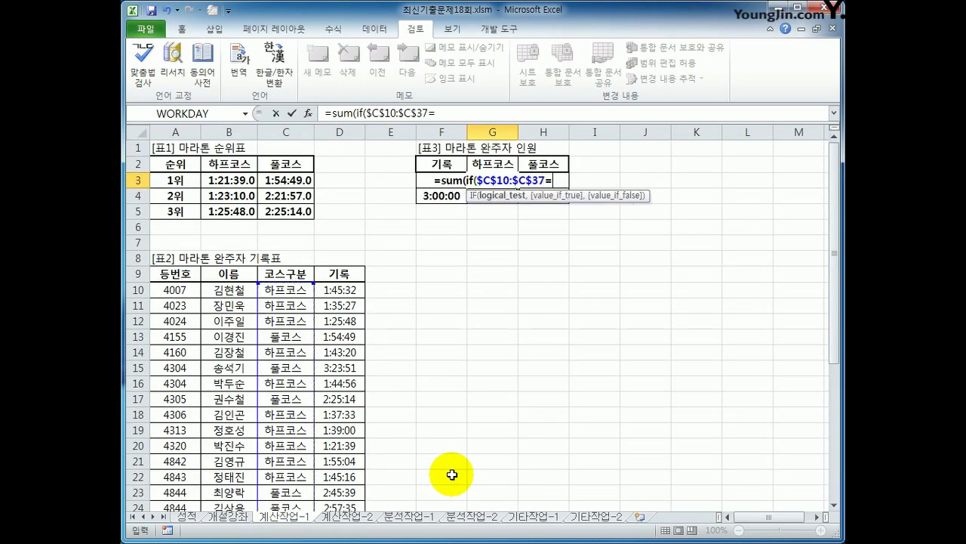
pyautogui.click(492, 163)
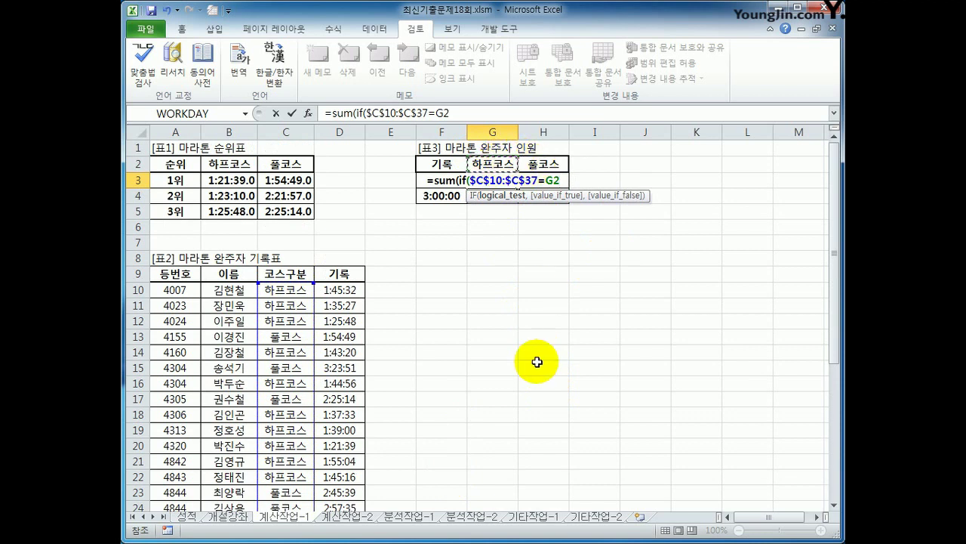
pyautogui.press('F4')
pyautogui.press('F4')
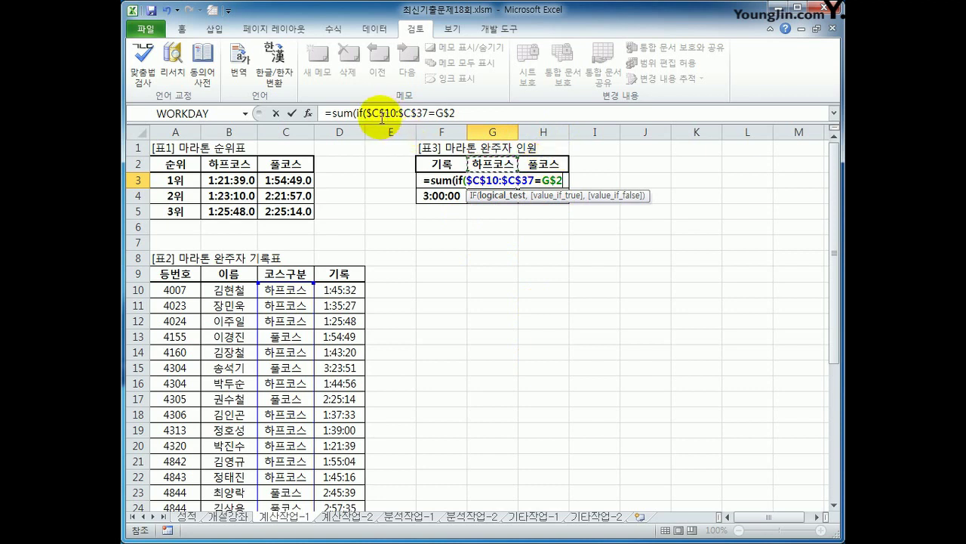
pyautogui.click(367, 114)
pyautogui.write('(')
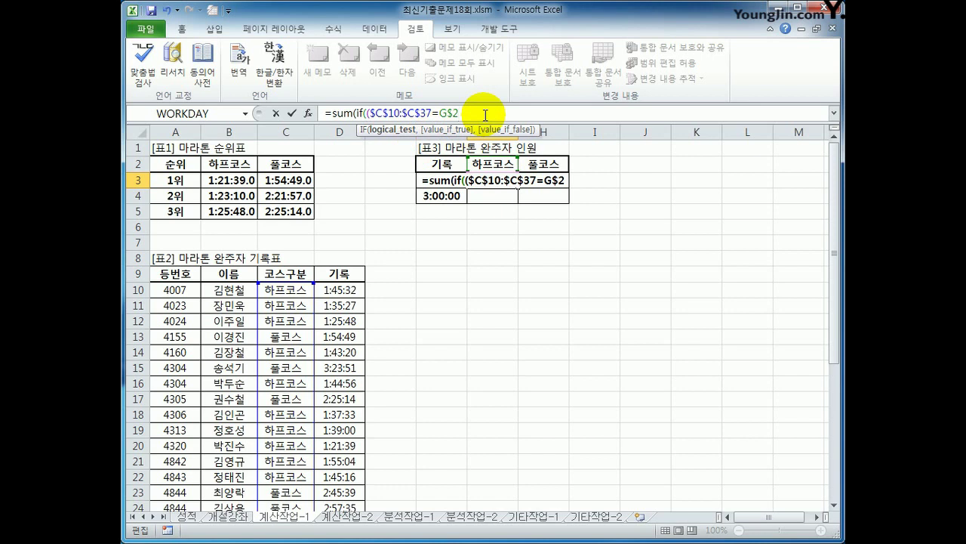
pyautogui.write(')')
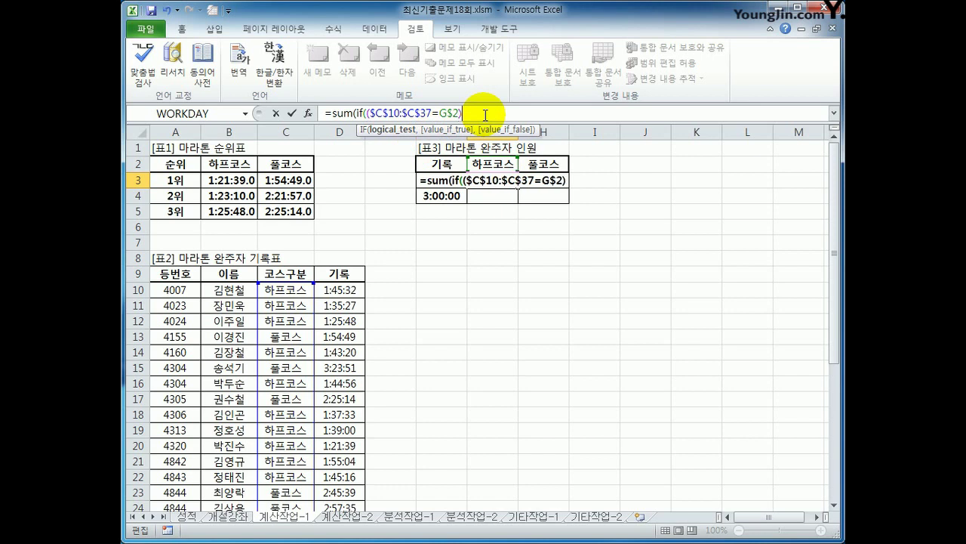
# Step: Multiply the course condition by a second parenthesized condition, ($D$10:$D$37<=$F3), testing the 기록 range against the time criterion
pyautogui.write('*')
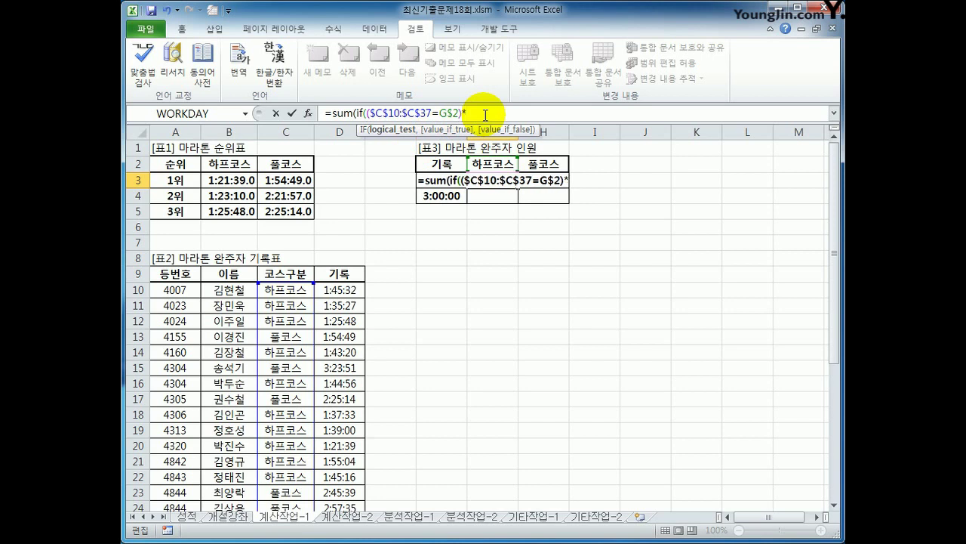
pyautogui.write('(')
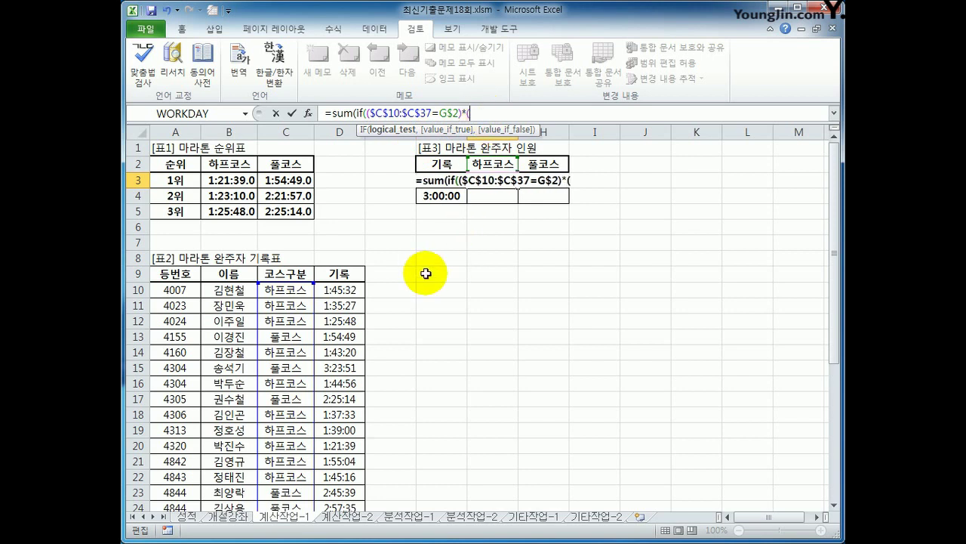
pyautogui.moveTo(354, 289); pyautogui.dragTo(339, 514)
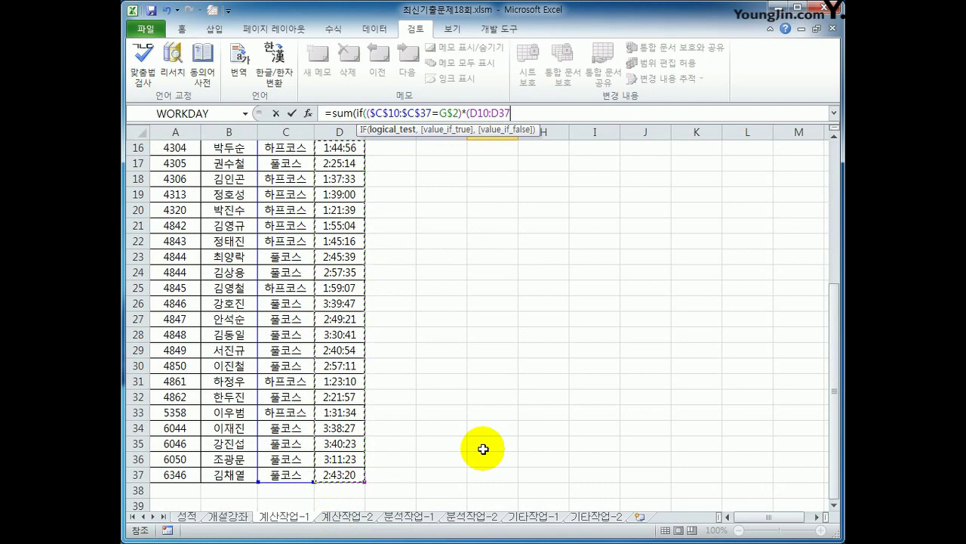
pyautogui.press('F4')
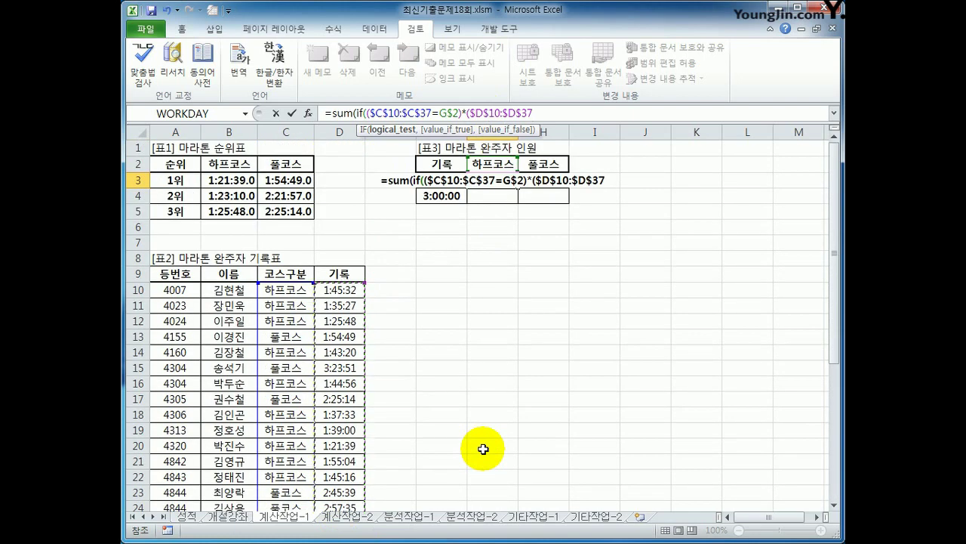
pyautogui.write('<')
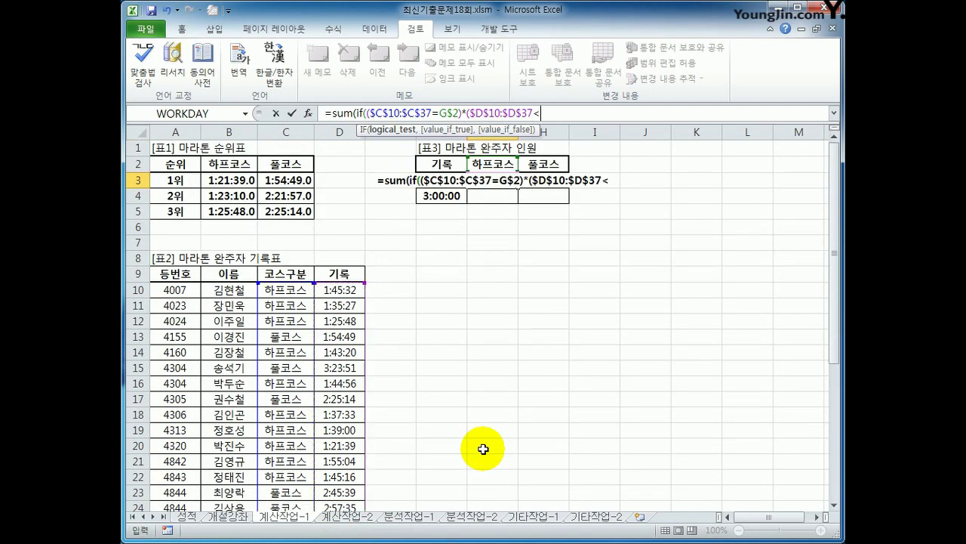
pyautogui.write('=')
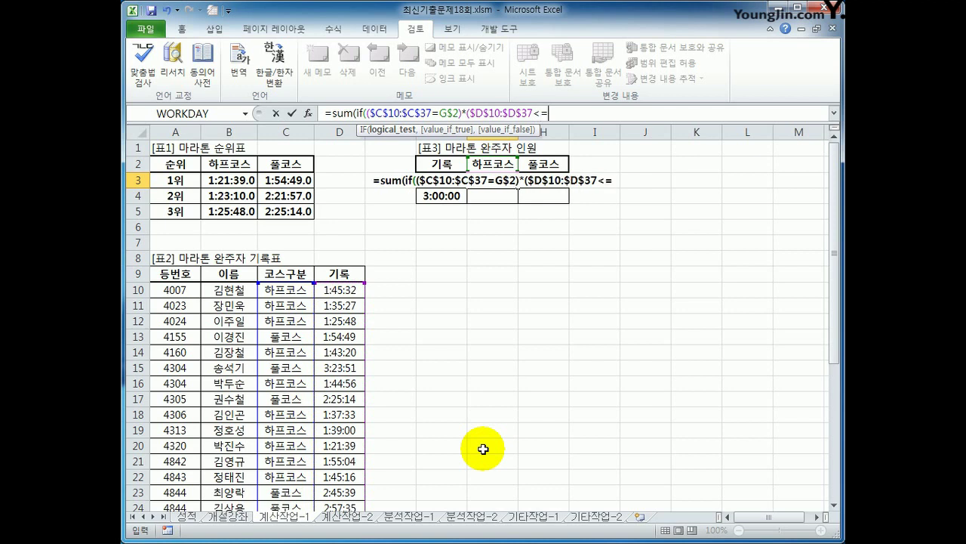
pyautogui.press('Left')
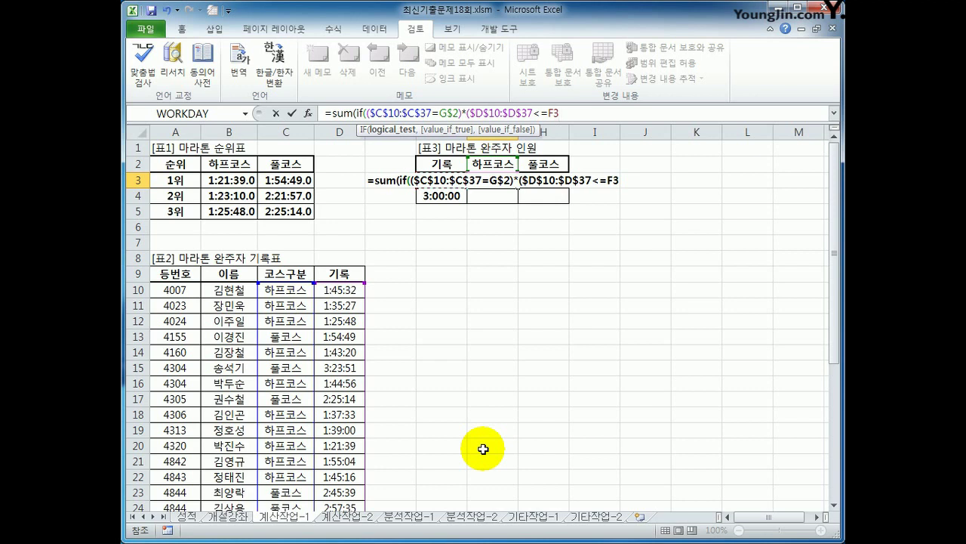
pyautogui.press('F4')
pyautogui.press('F4')
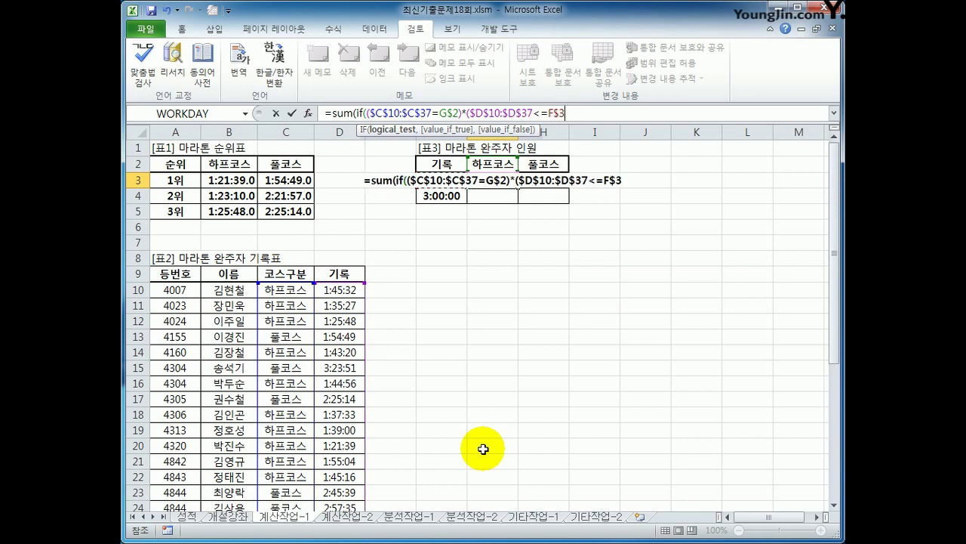
pyautogui.press('F4')
pyautogui.write(')')
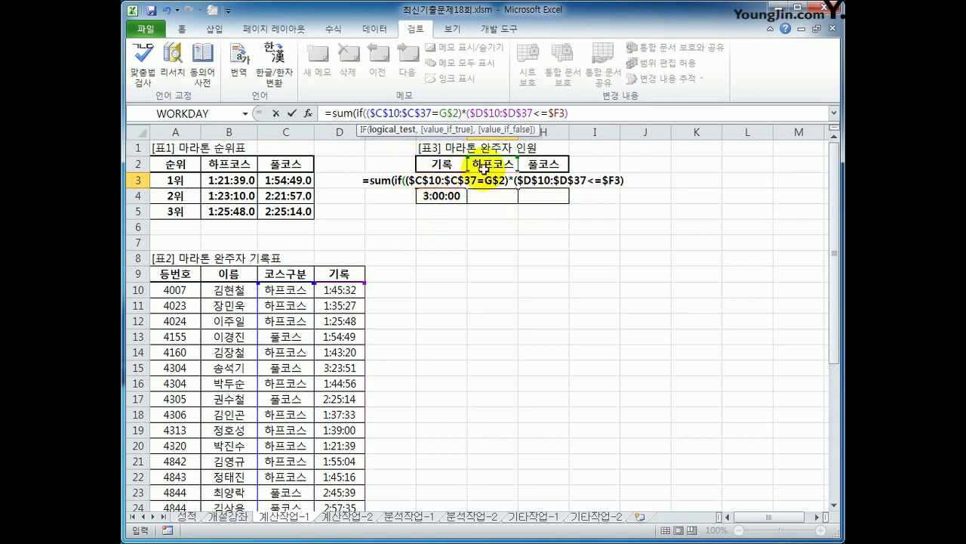
# Step: Set 1 as the IF function's true value and close both the IF and SUM functions
pyautogui.click(369, 113)
pyautogui.click(462, 113)
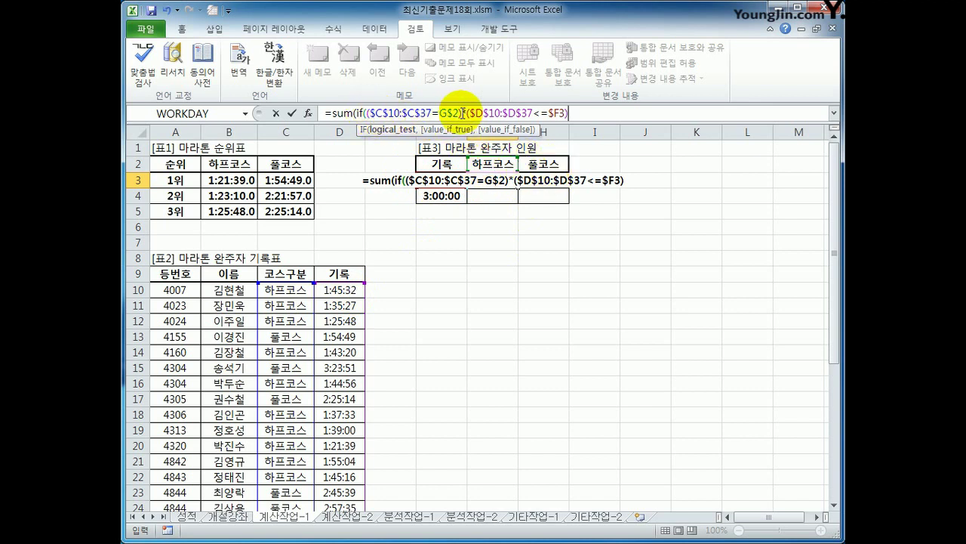
pyautogui.click(604, 114)
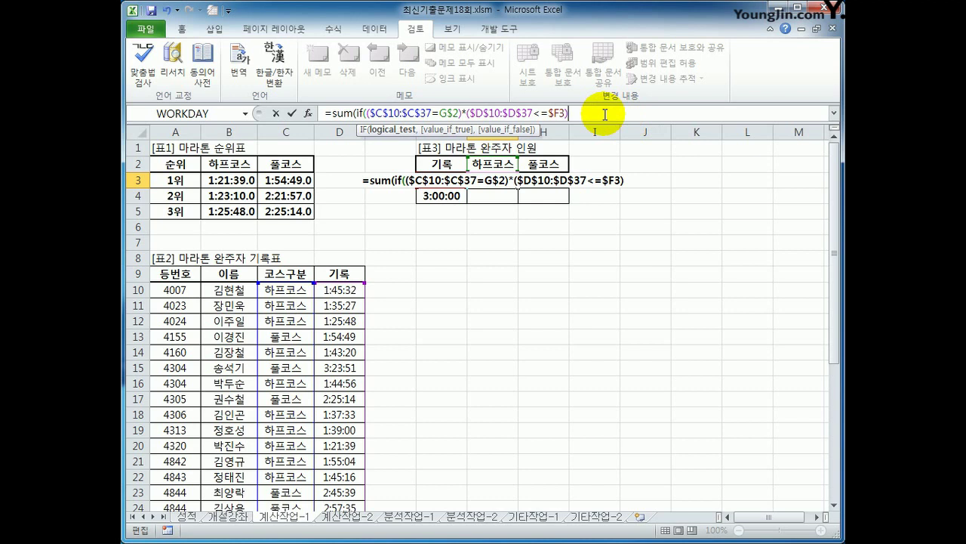
pyautogui.write(',')
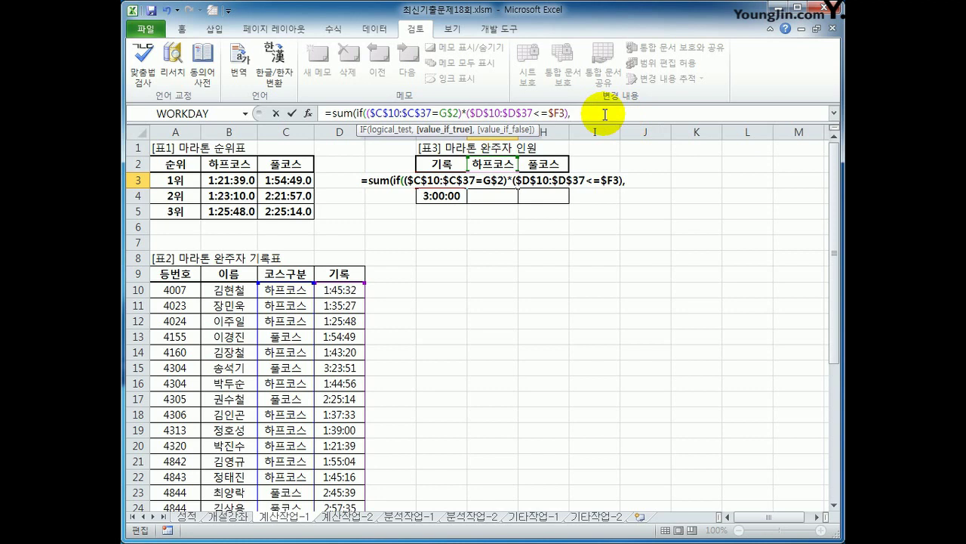
pyautogui.write('1')
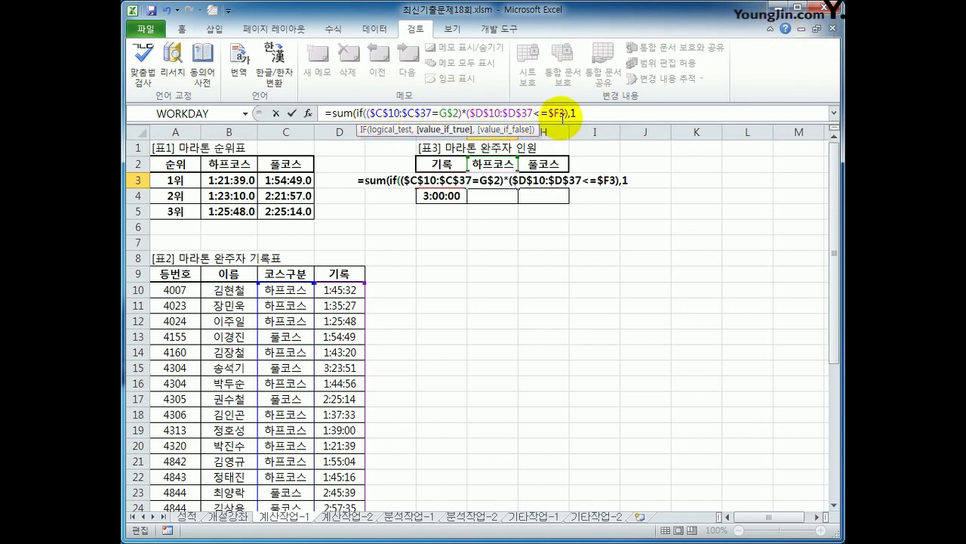
pyautogui.doubleClick(572, 114)
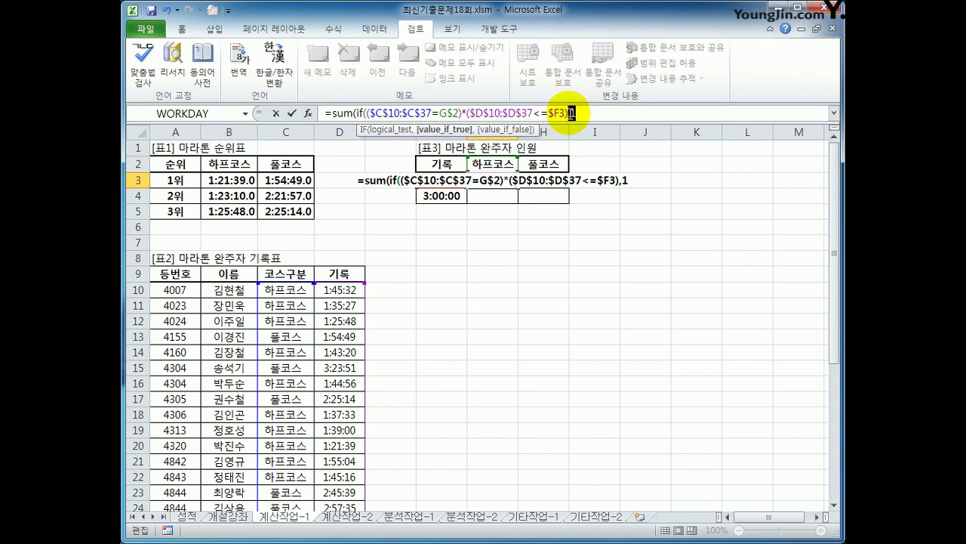
pyautogui.click(572, 113)
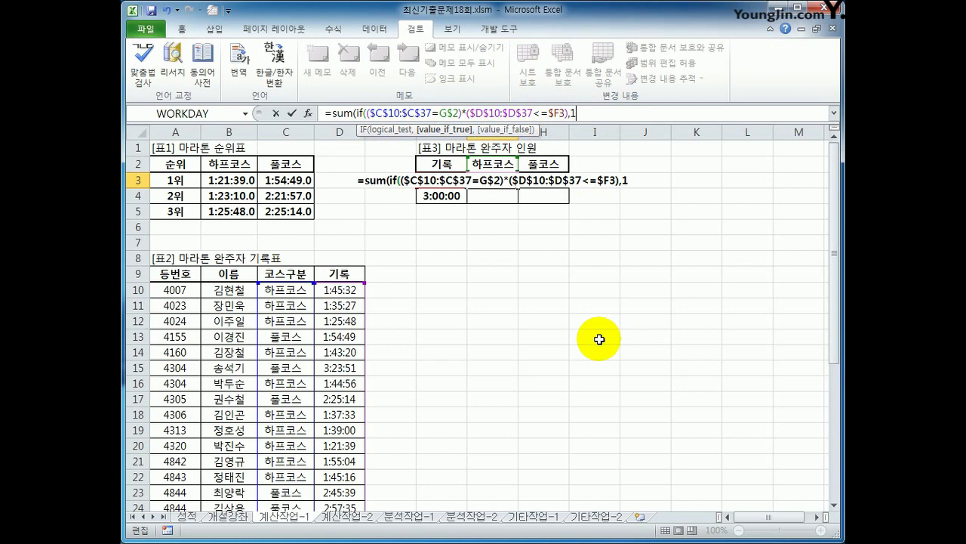
pyautogui.write('))')
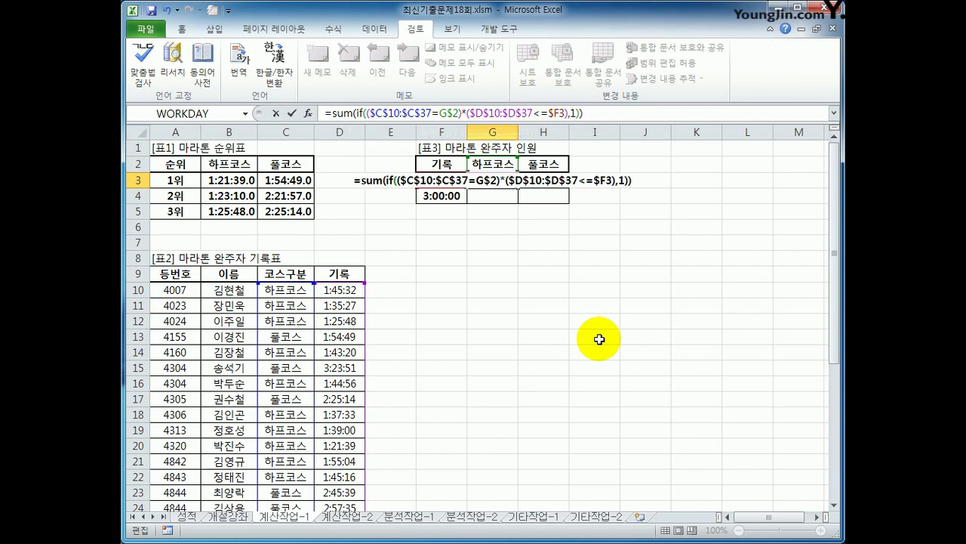
# Step: Append &"명" to the G3 formula and enter it as an array formula
pyautogui.write('&')
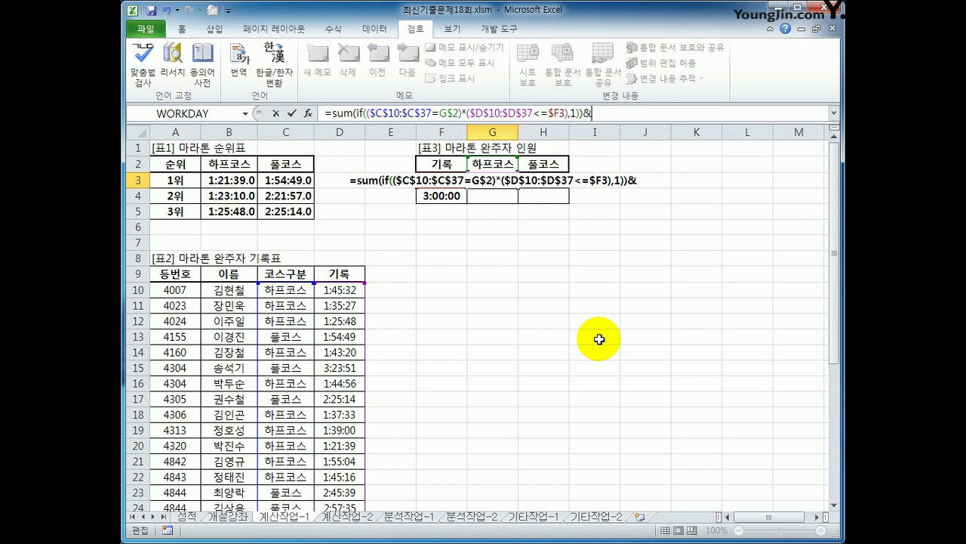
pyautogui.write('"')
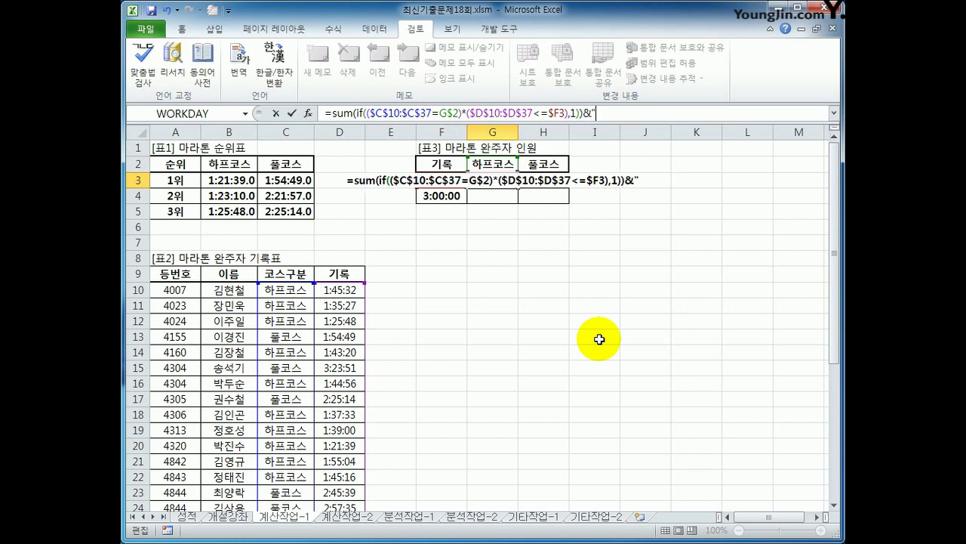
pyautogui.write('명"')
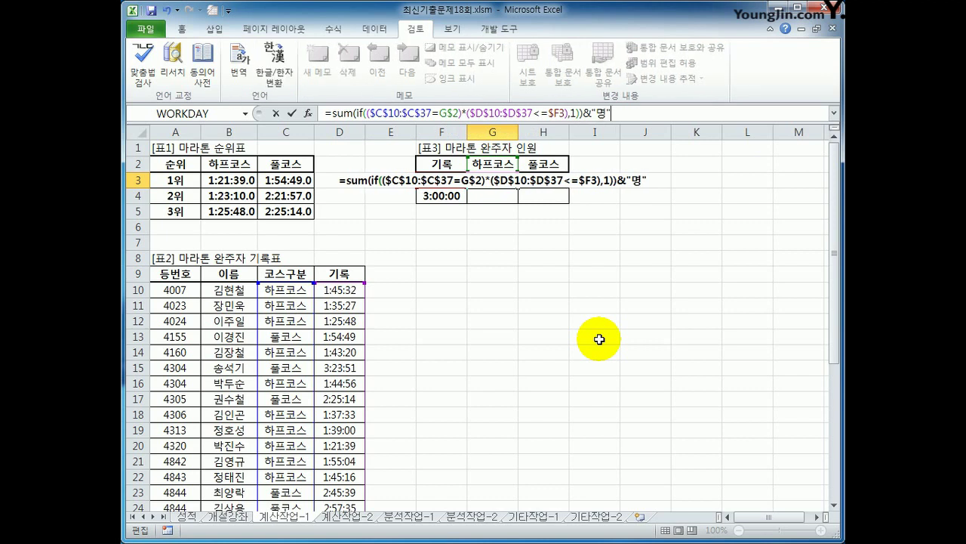
pyautogui.hotkey('ctrl', 'shift', 'Return')
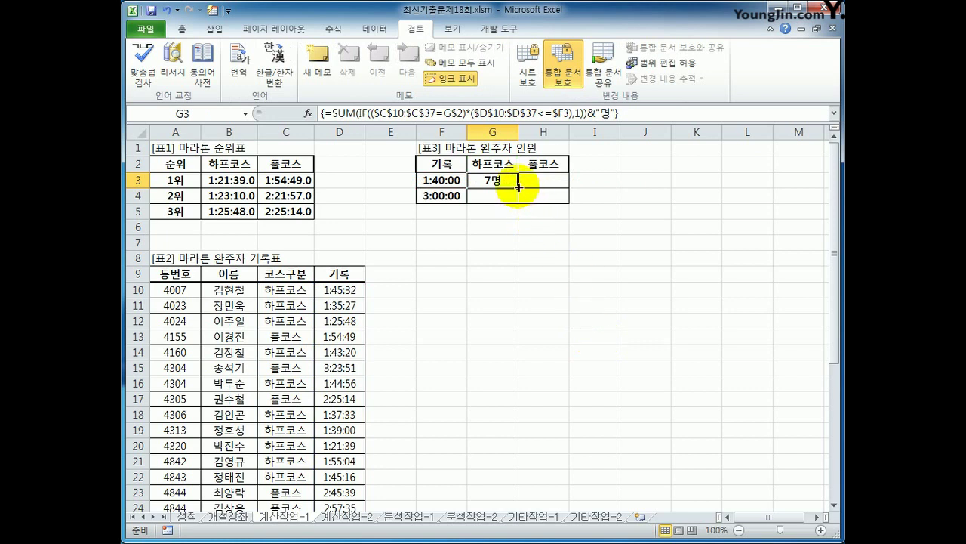
# Step: Copy the G3 array formula across G3:H4 and check the copied formula in H4
pyautogui.moveTo(518, 187); pyautogui.dragTo(556, 200)
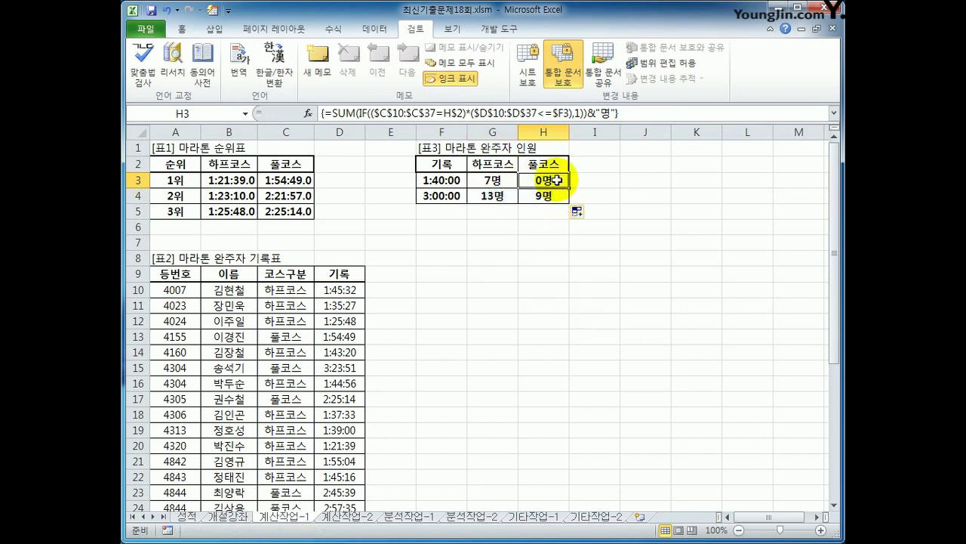
pyautogui.click(556, 198)
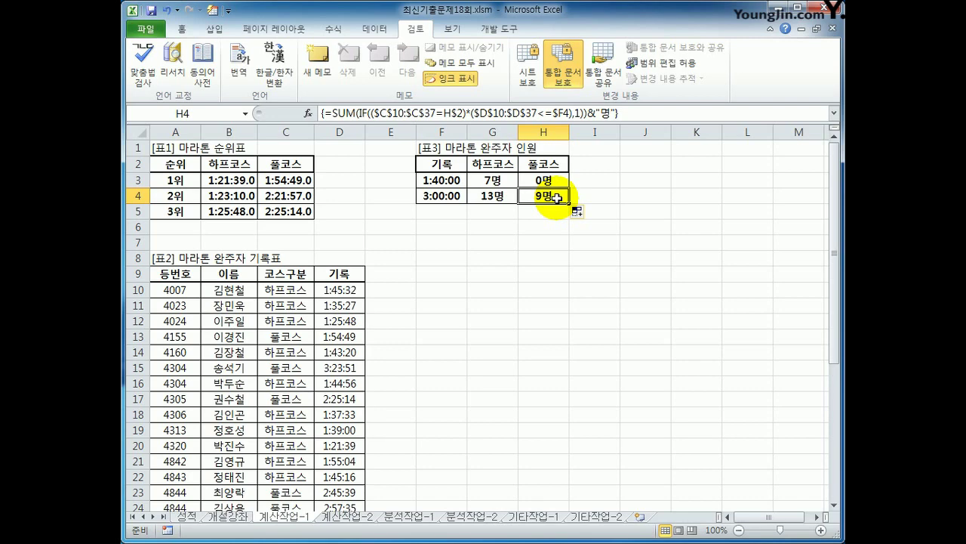
# Step: Open the 계산작업-2 sheet and examine the 표2 department code table and the 학번 values in 표1
pyautogui.click(367, 519)
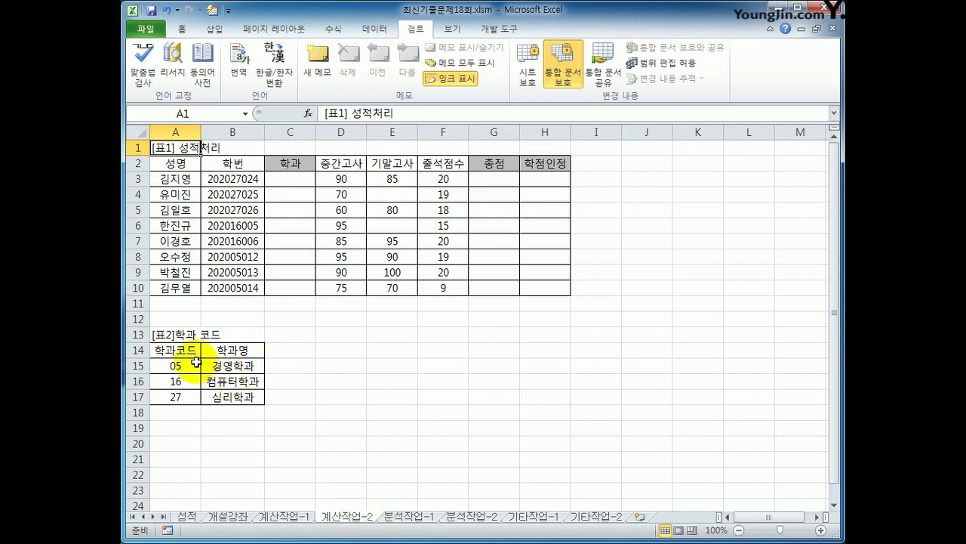
pyautogui.moveTo(177, 351); pyautogui.dragTo(211, 397)
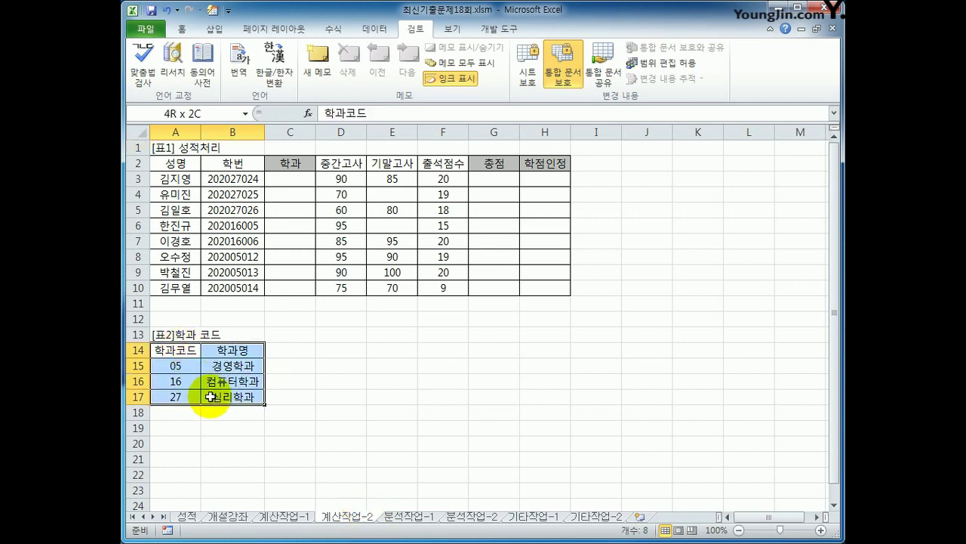
pyautogui.moveTo(211, 396); pyautogui.dragTo(210, 396)
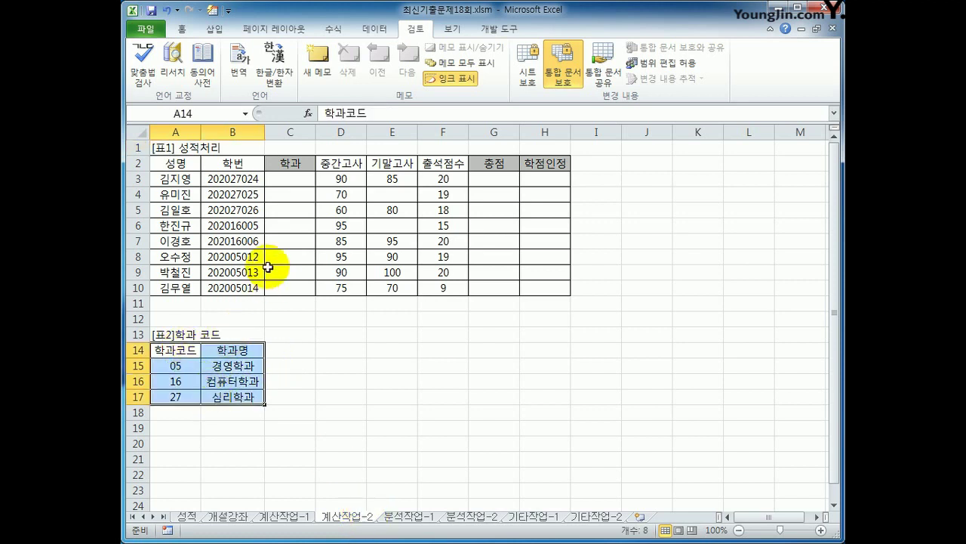
pyautogui.click(290, 181)
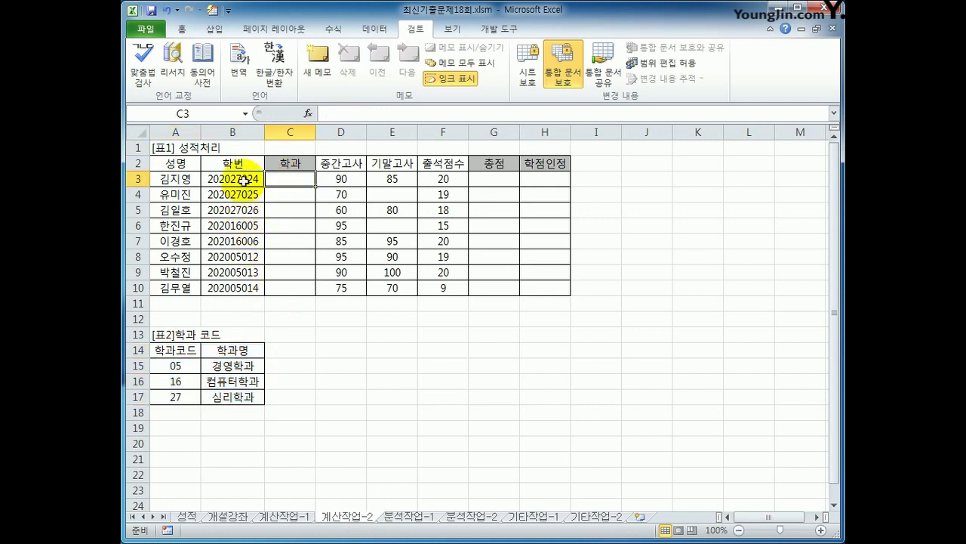
pyautogui.moveTo(225, 178); pyautogui.dragTo(228, 288)
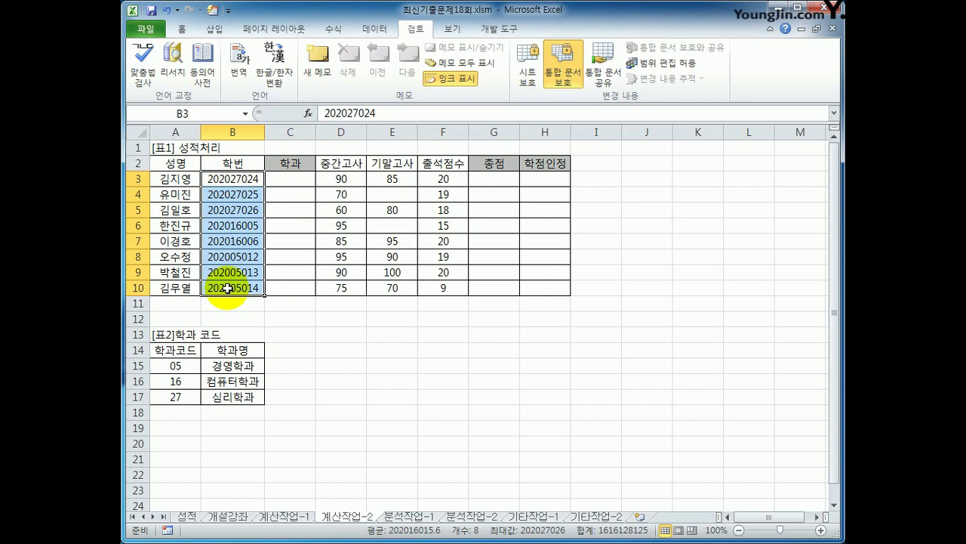
# Step: Begin a VLOOKUP formula in C3, the first 학과 cell of 표1
pyautogui.click(291, 180)
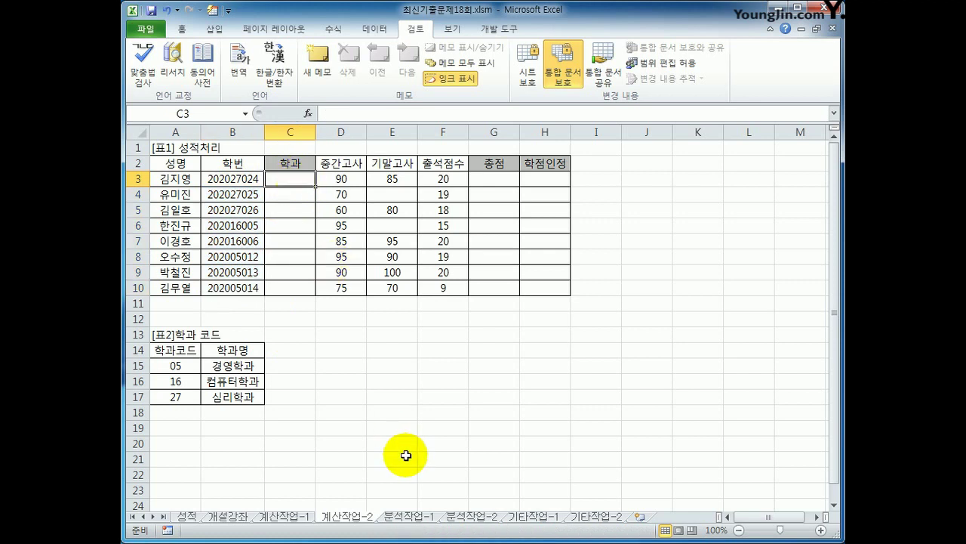
pyautogui.write('=v')
pyautogui.press('BackSpace')
pyautogui.press('Hangul')
pyautogui.write('v')
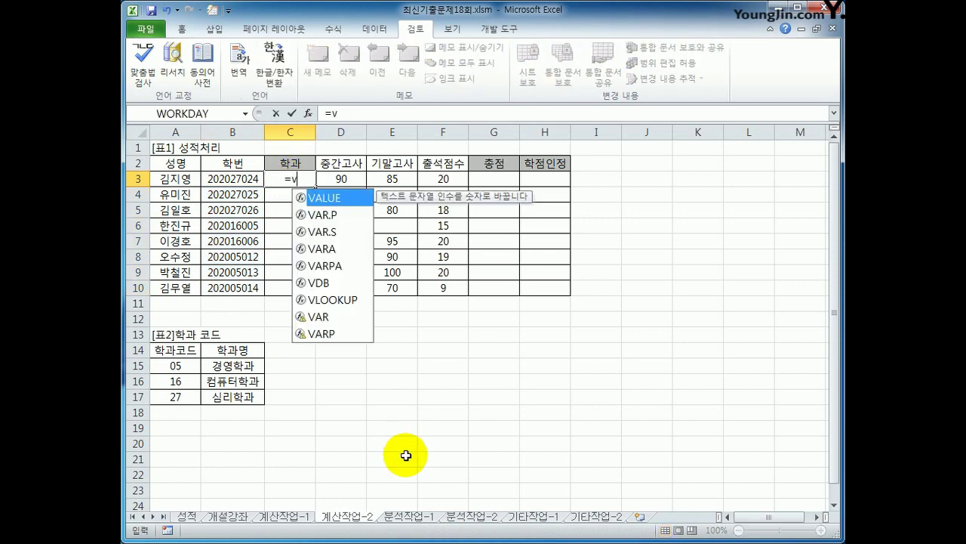
pyautogui.write('l')
pyautogui.press('Tab')
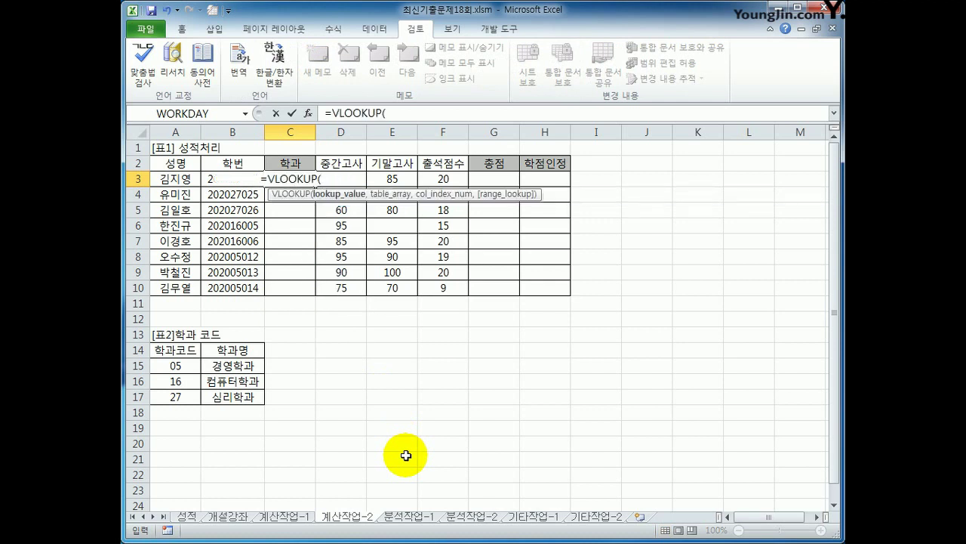
# Step: Set the VLOOKUP lookup value to MID(B3,5,2) to extract the department code from the 학번
pyautogui.write('mid(')
pyautogui.press('Left')
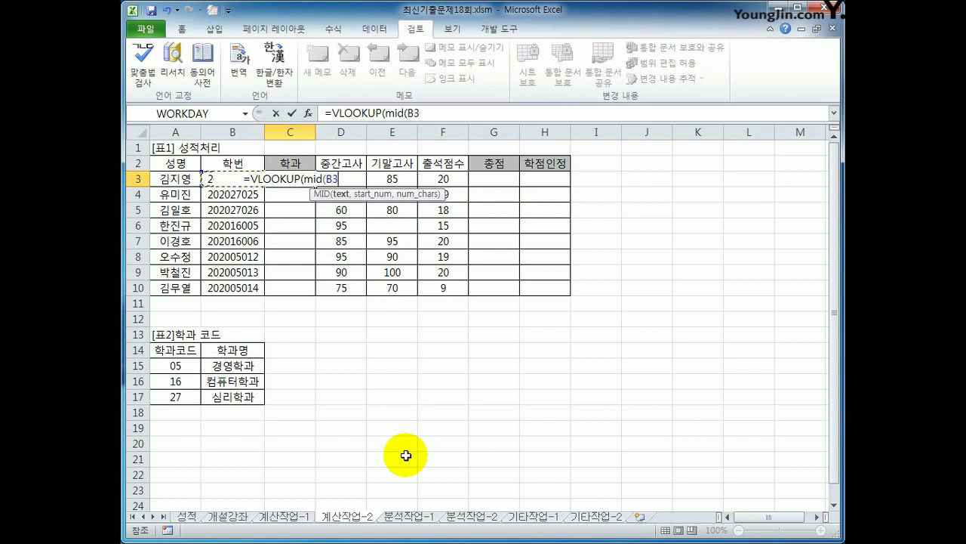
pyautogui.write(',')
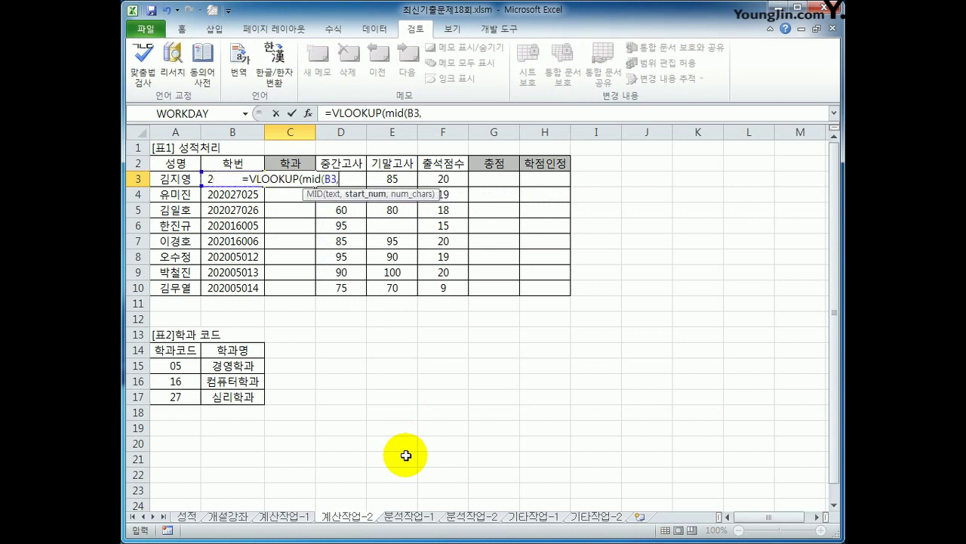
pyautogui.write('5,')
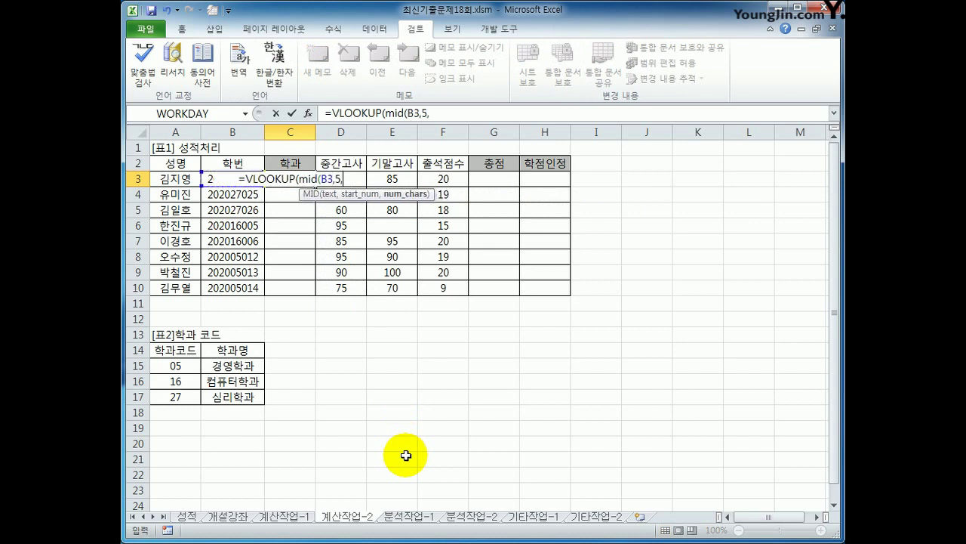
pyautogui.write('2')
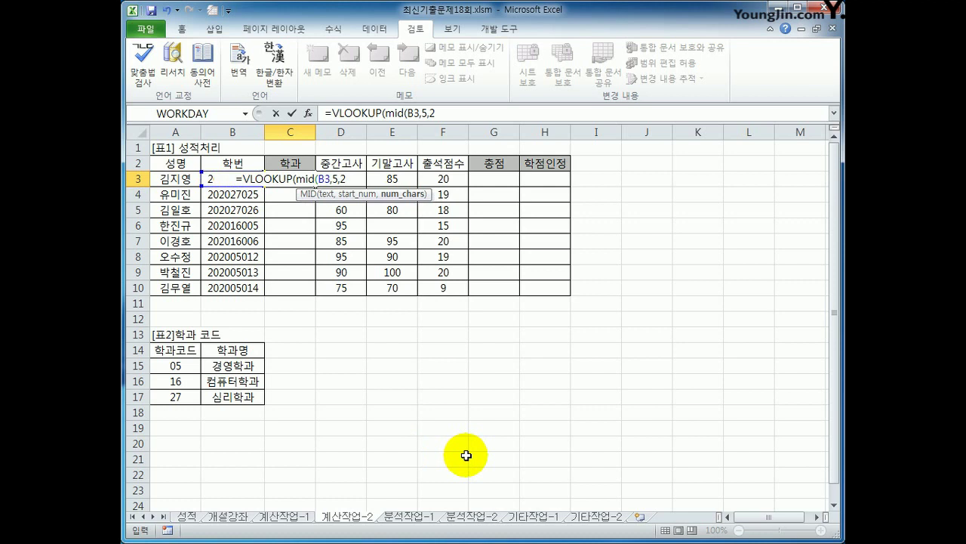
pyautogui.write(')')
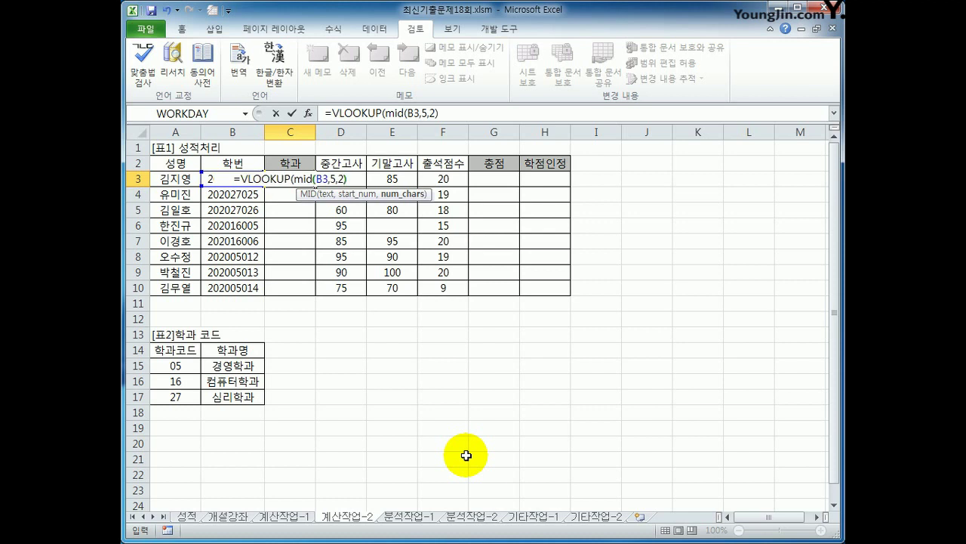
pyautogui.write(',')
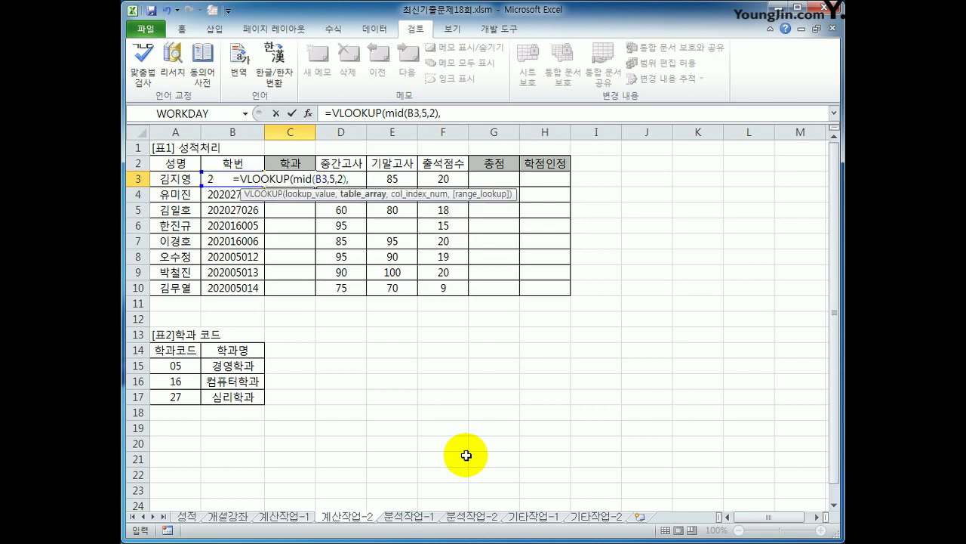
# Step: Complete the C3 VLOOKUP with table range $A$15:$B$17, column index 2 and exact match 0, and enter the formula
pyautogui.moveTo(170, 365); pyautogui.dragTo(239, 406)
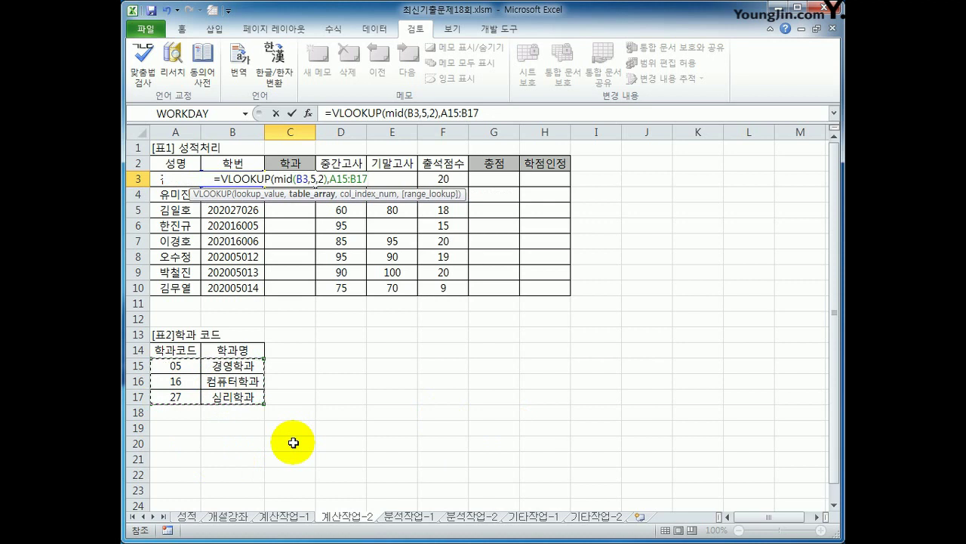
pyautogui.press('F4')
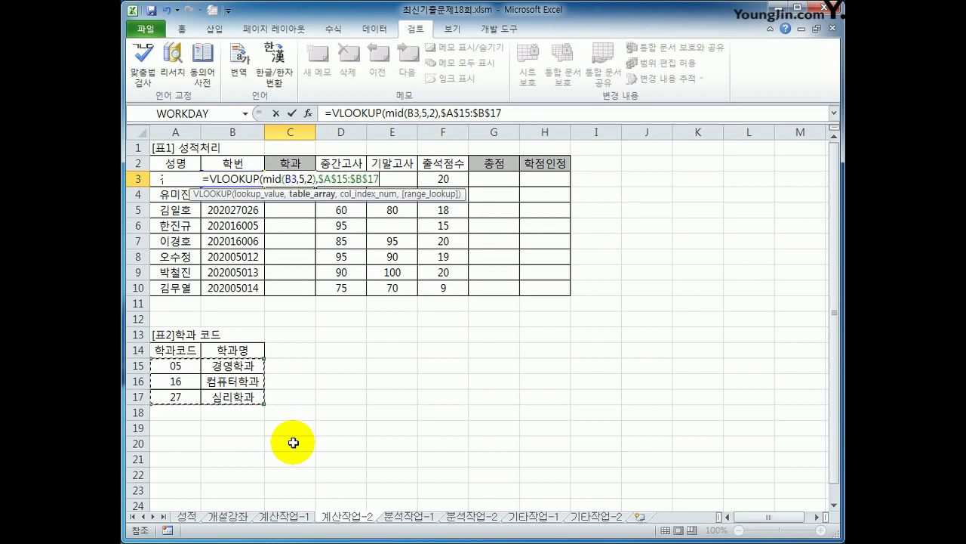
pyautogui.write(',')
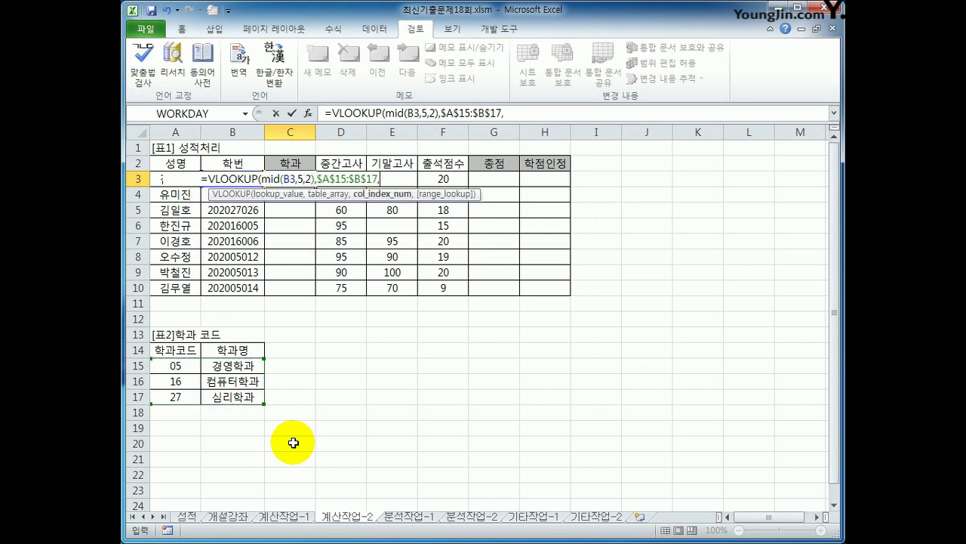
pyautogui.write('2')
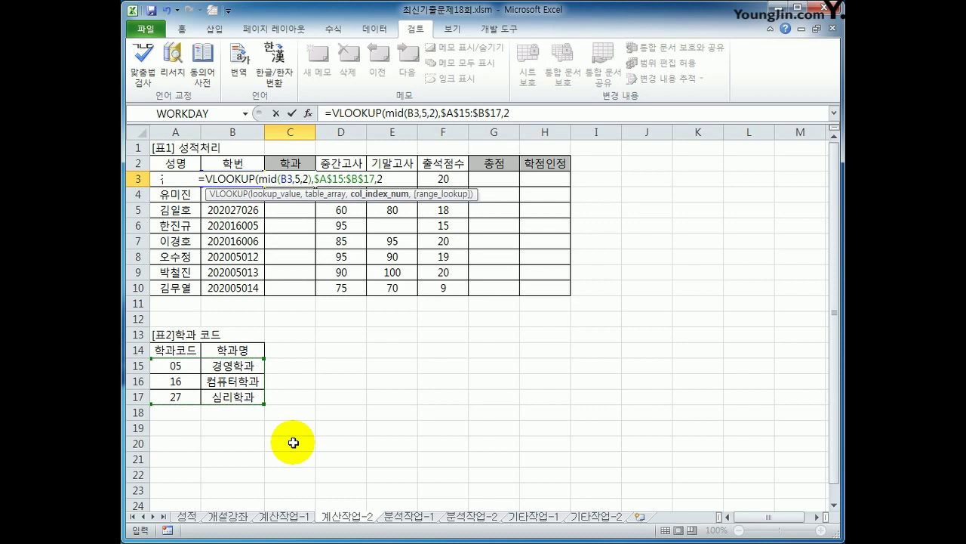
pyautogui.write(',0')
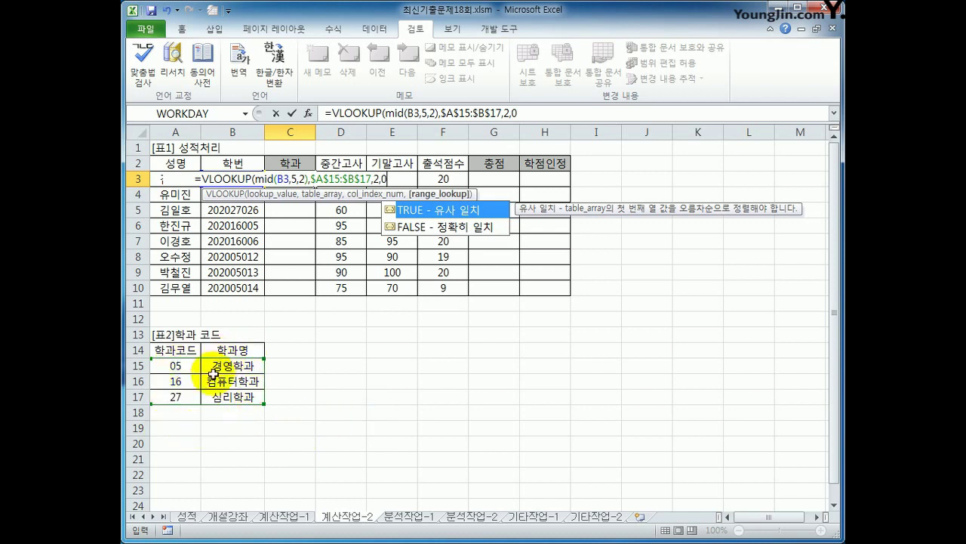
pyautogui.doubleClick(377, 179)
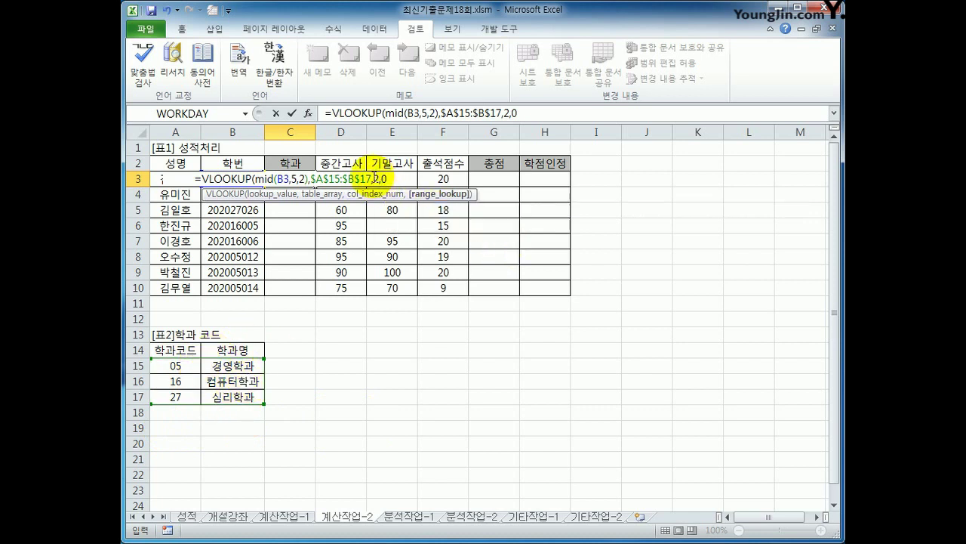
pyautogui.press('End')
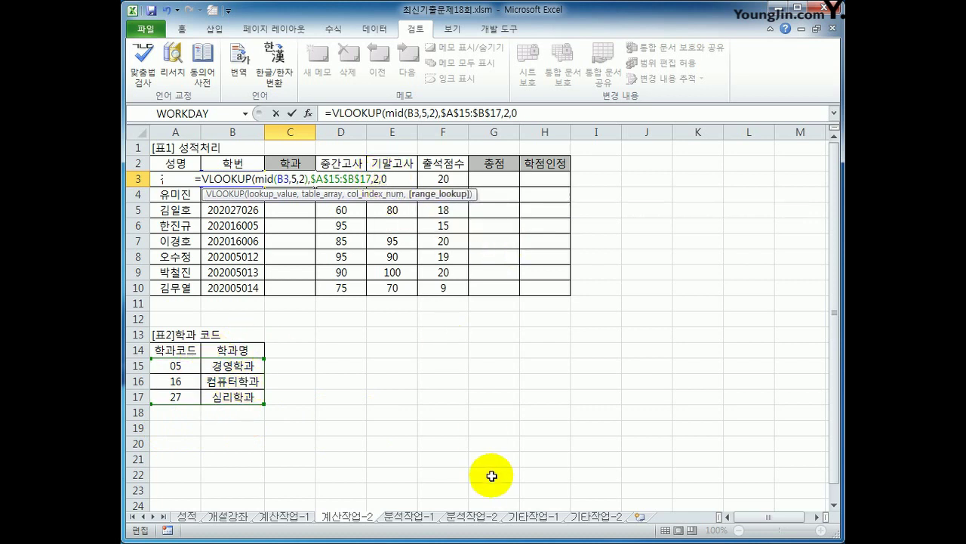
pyautogui.write(')')
pyautogui.press('Return')
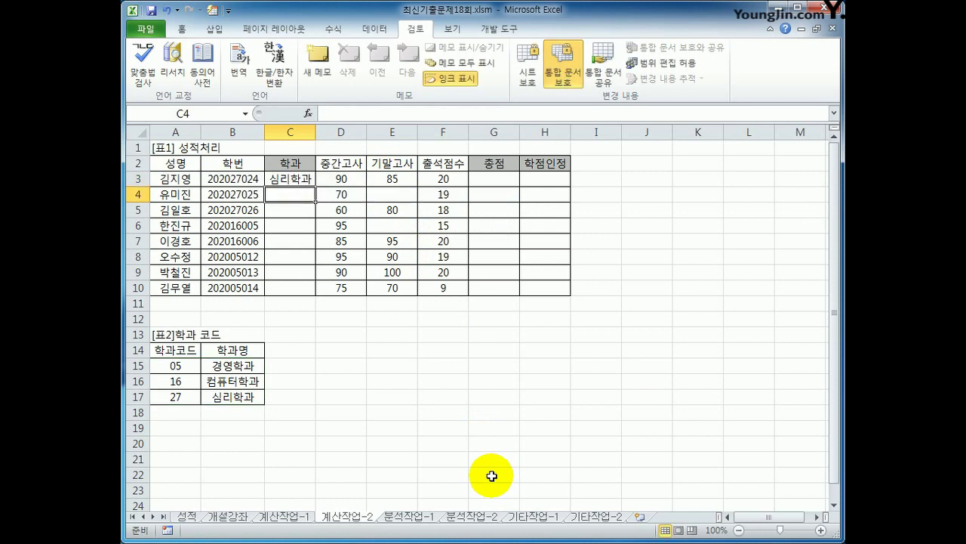
# Step: Copy the C3 formula down through C10 and auto-fit the width of column C
pyautogui.click(292, 176)
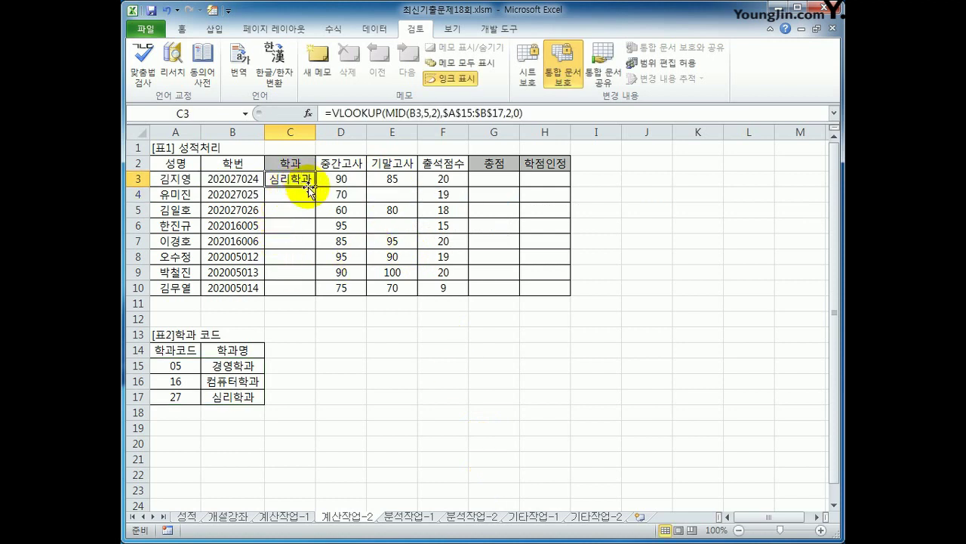
pyautogui.moveTo(316, 186); pyautogui.dragTo(319, 293)
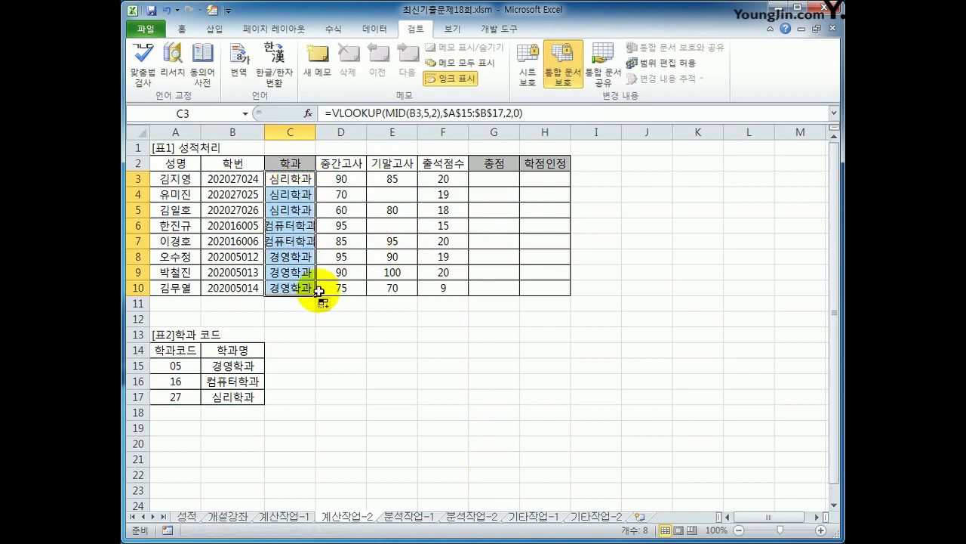
pyautogui.doubleClick(317, 132)
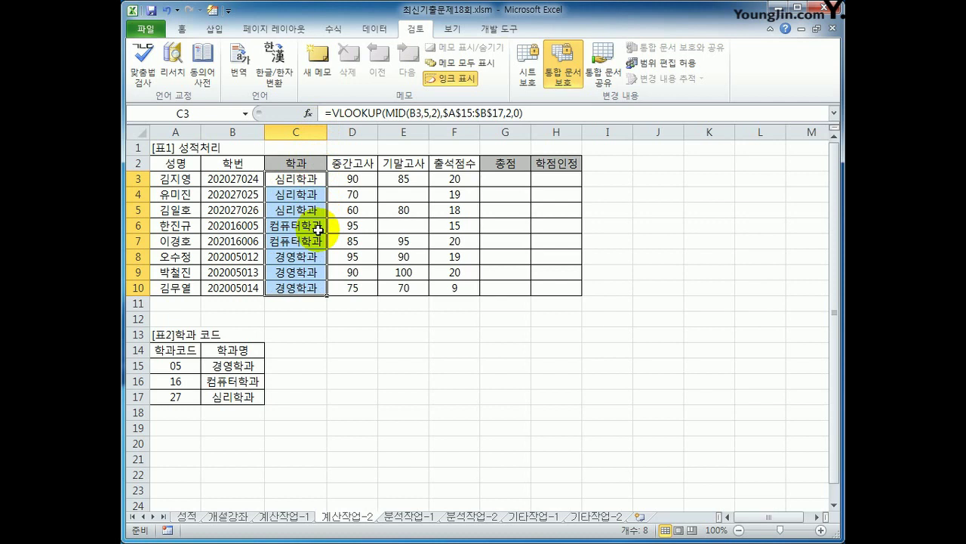
# Step: Examine the 중간고사, 기말고사 and 출석점수 cells in row 3 that the 학점인정 result depends on
pyautogui.moveTo(349, 181); pyautogui.dragTo(445, 182)
pyautogui.click(552, 181)
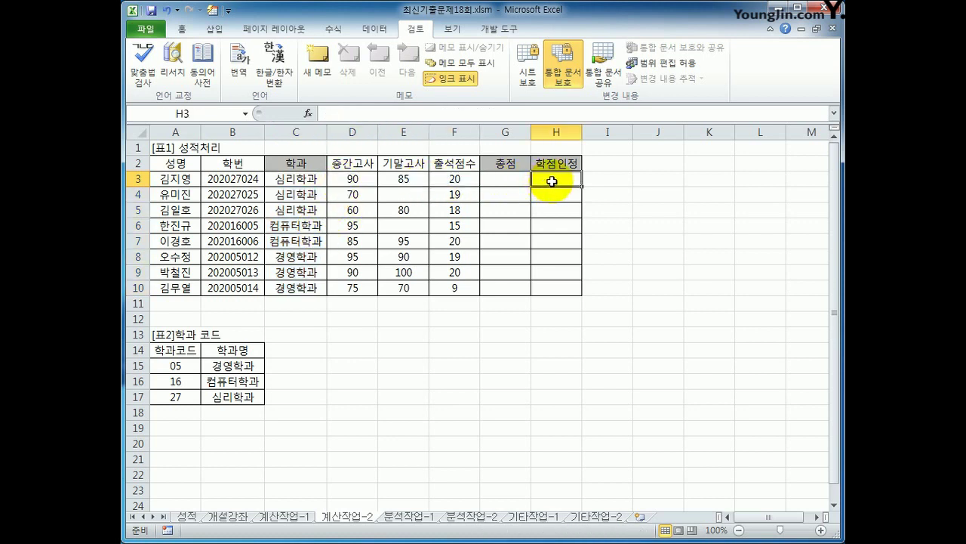
pyautogui.click(368, 182)
pyautogui.click(411, 176)
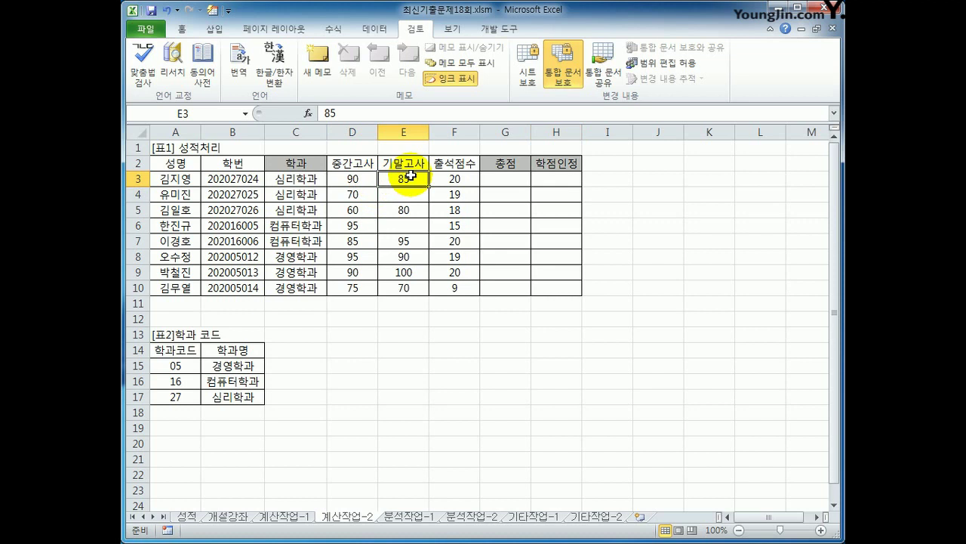
pyautogui.click(444, 179)
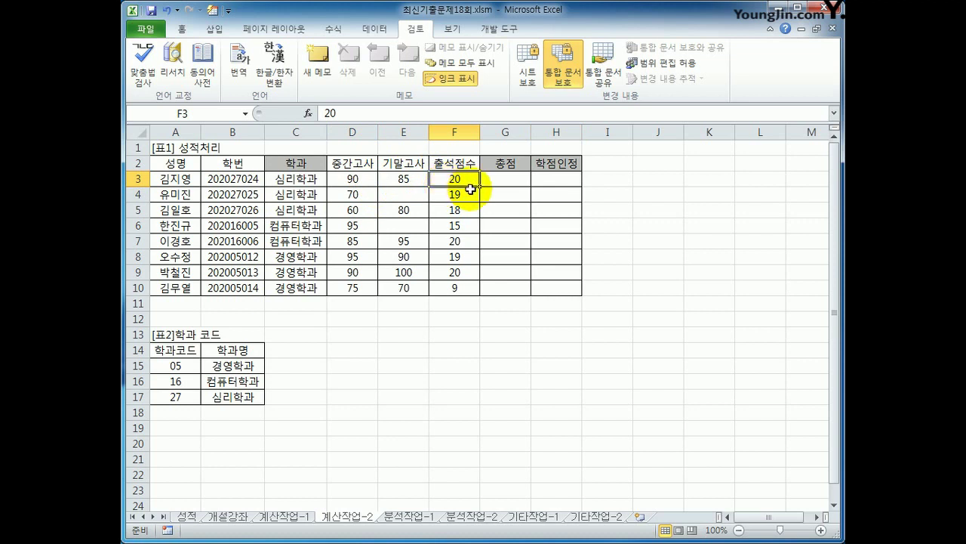
# Step: Begin an IF formula in H3 with a nested OR test whose first condition is ISBLANK(D3)
pyautogui.click(549, 181)
pyautogui.write('=')
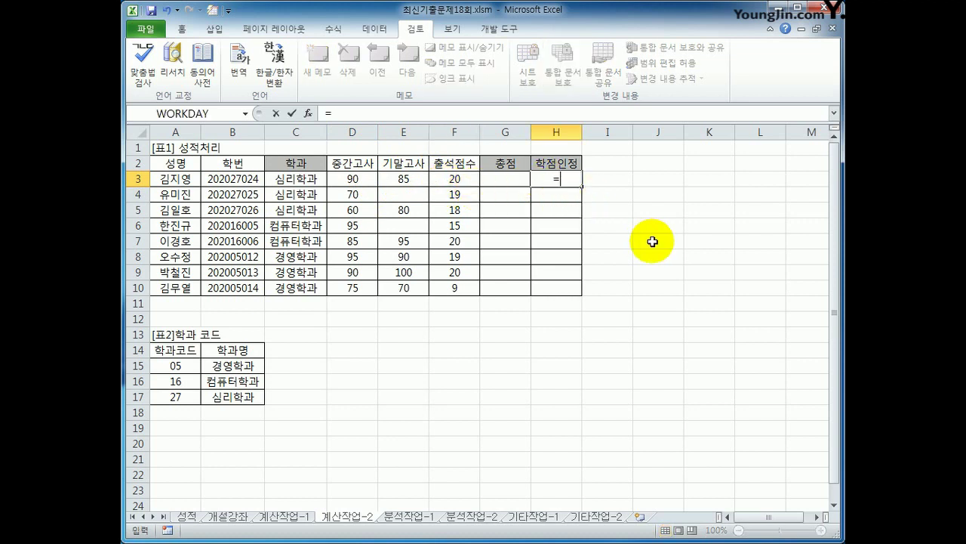
pyautogui.write('if(')
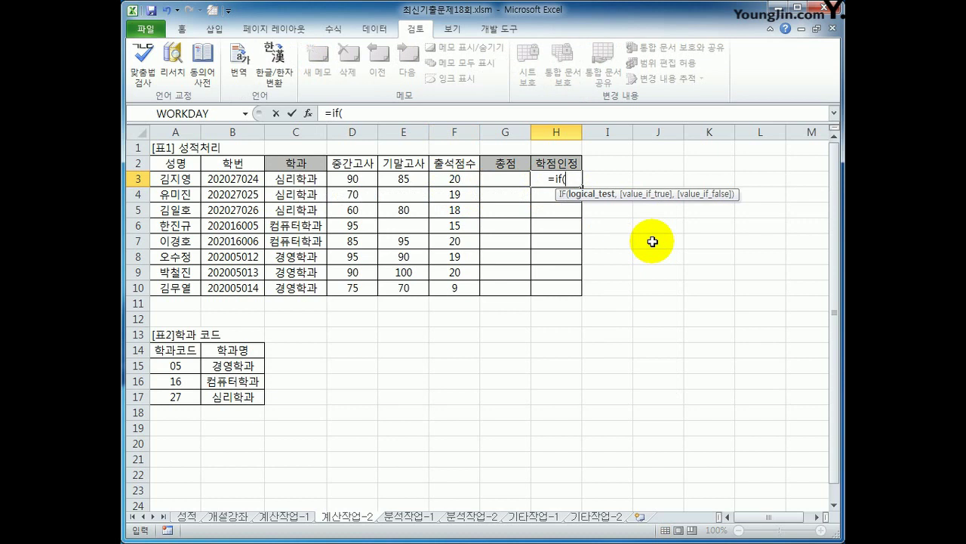
pyautogui.write('or(')
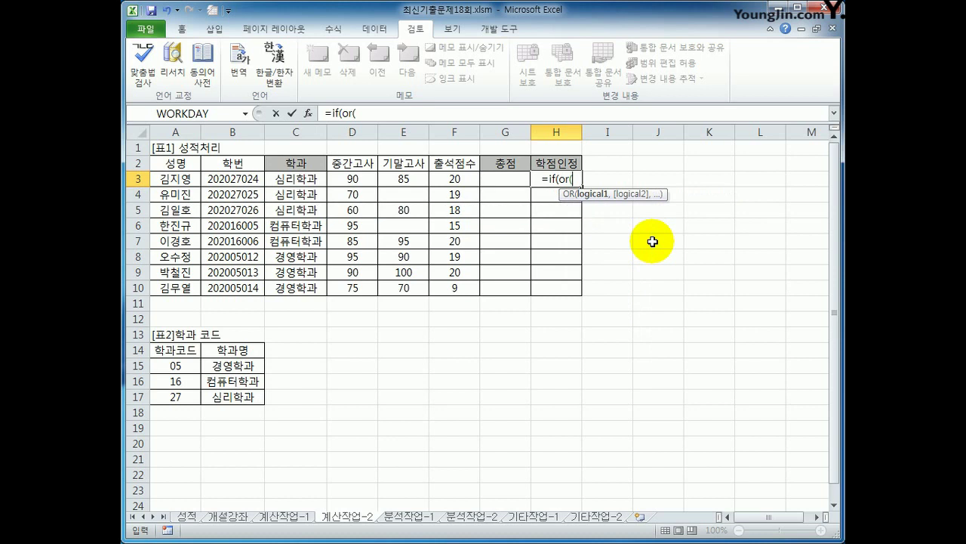
pyautogui.write('is')
pyautogui.press('Tab')
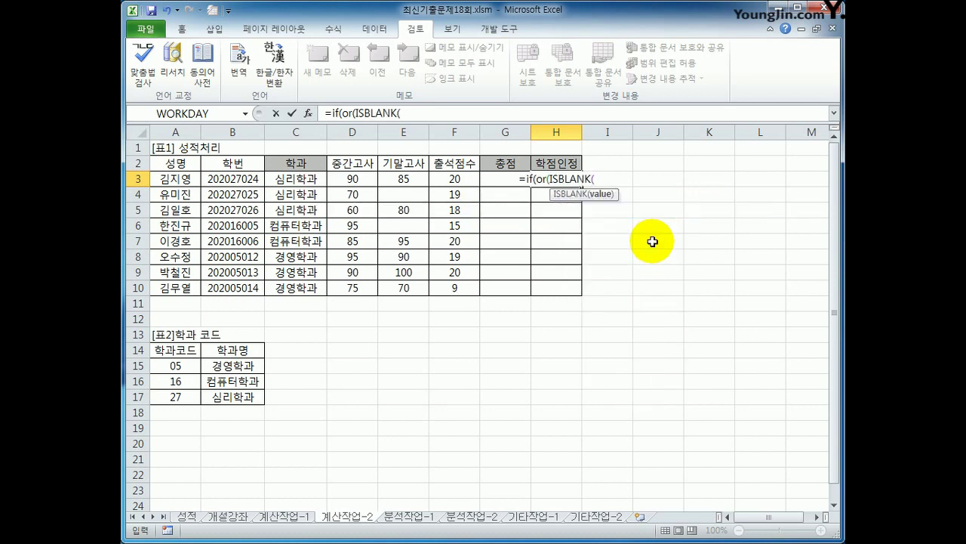
pyautogui.click(355, 179)
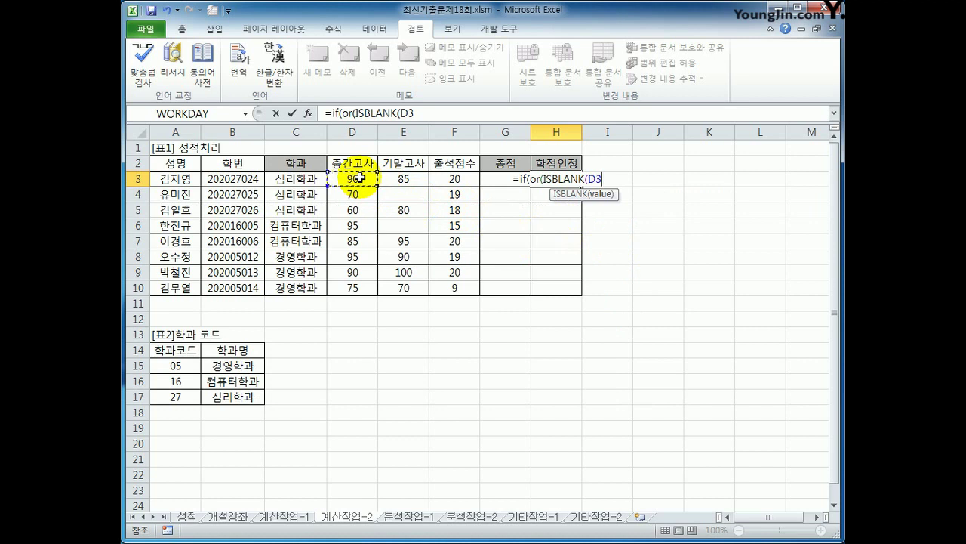
pyautogui.write(')')
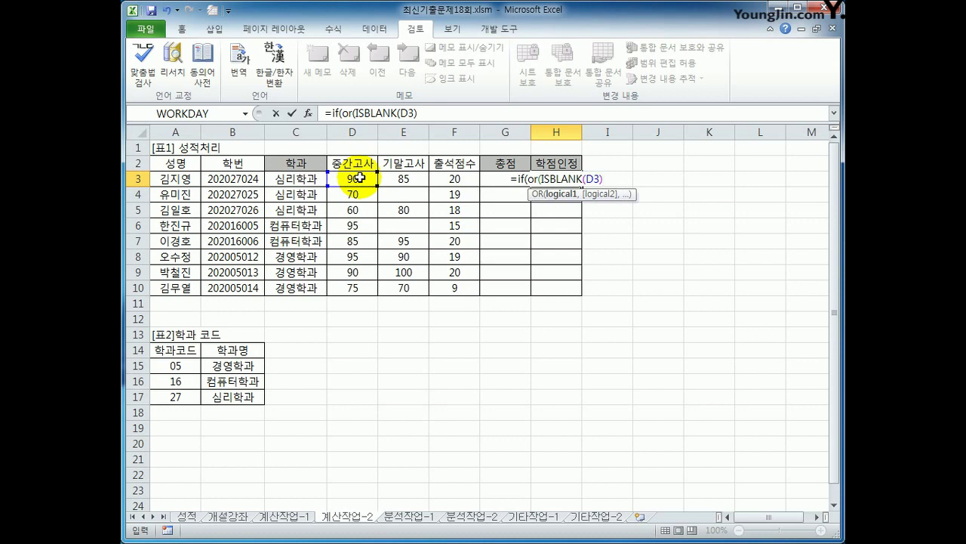
pyautogui.write(',')
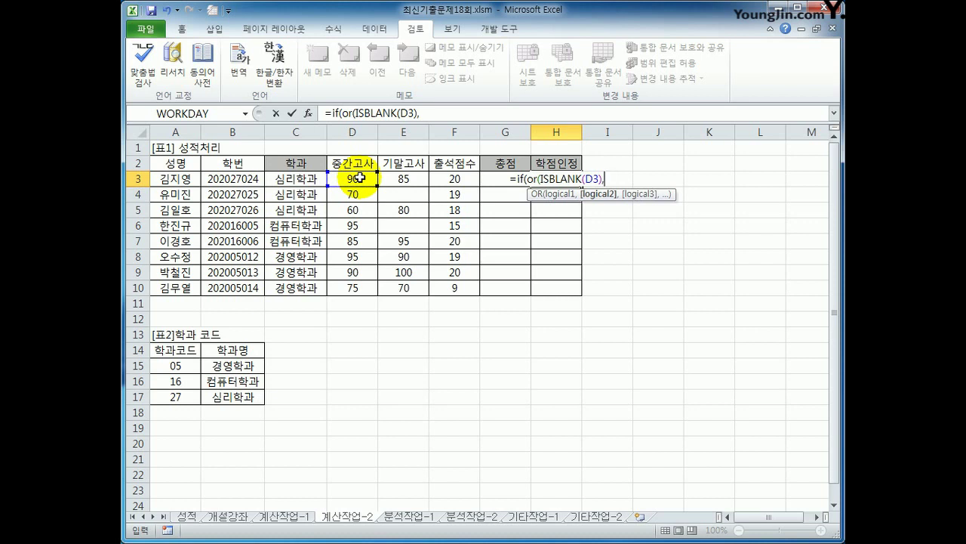
# Step: Add ISBLANK(E3) and F3<10 as the second and third OR conditions in the H3 formula and close the OR test
pyautogui.write('is')
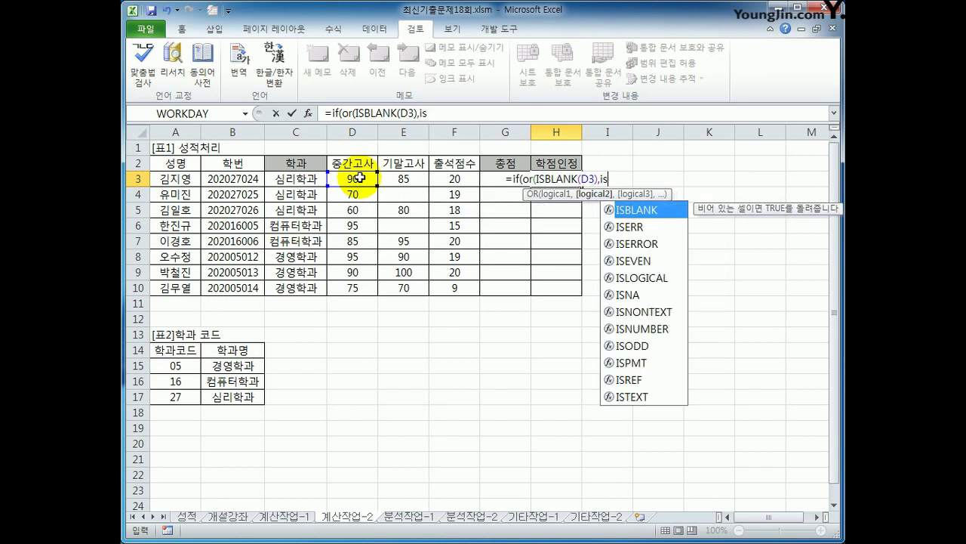
pyautogui.press('Tab')
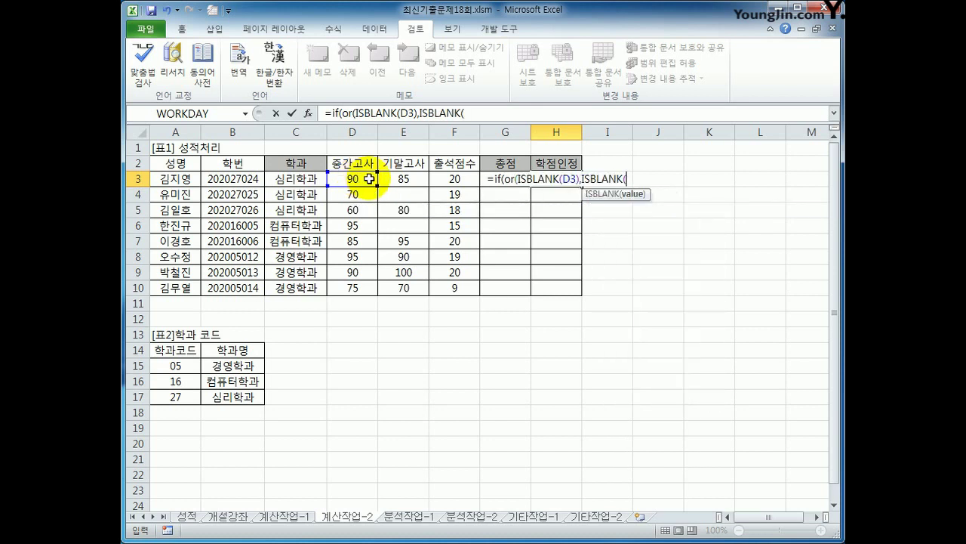
pyautogui.click(389, 181)
pyautogui.write(')')
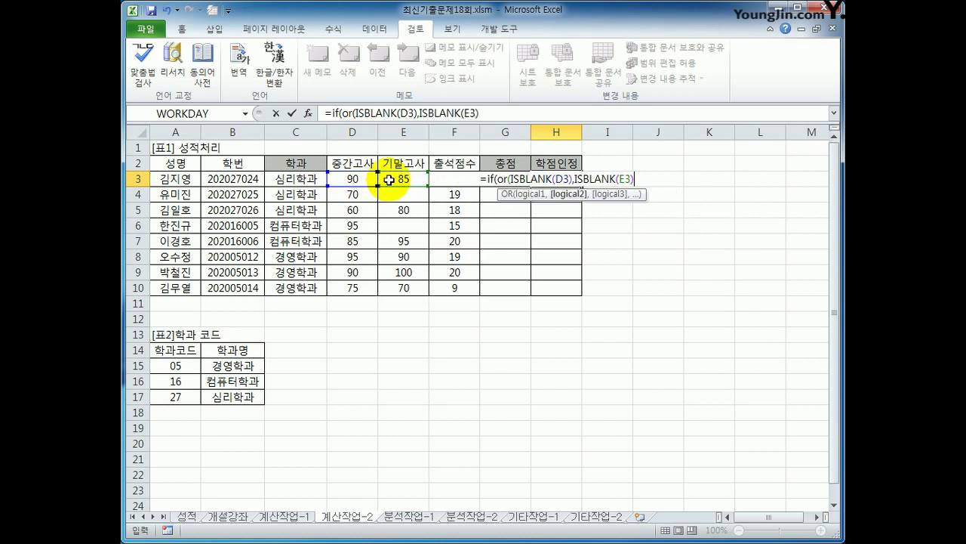
pyautogui.write(',')
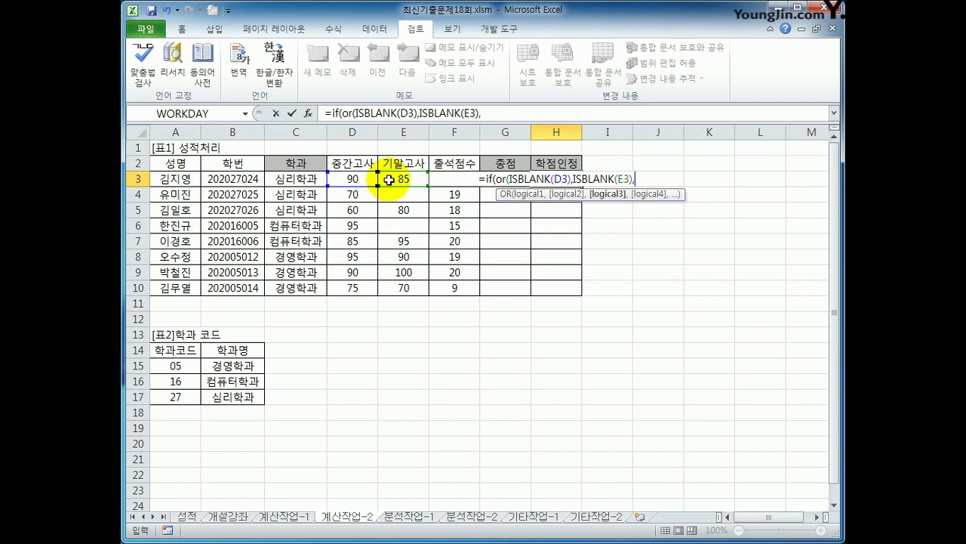
pyautogui.press('Left')
pyautogui.press('Left')
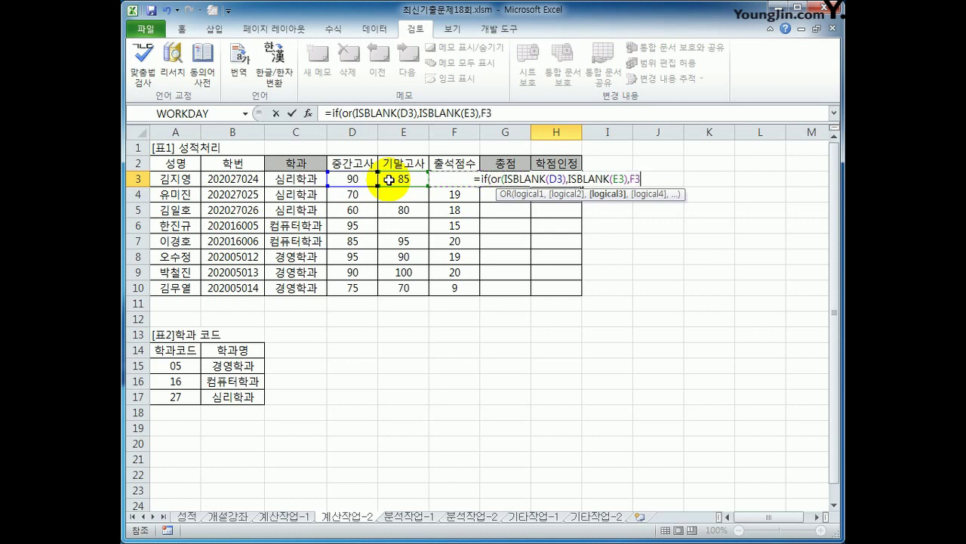
pyautogui.write('<10')
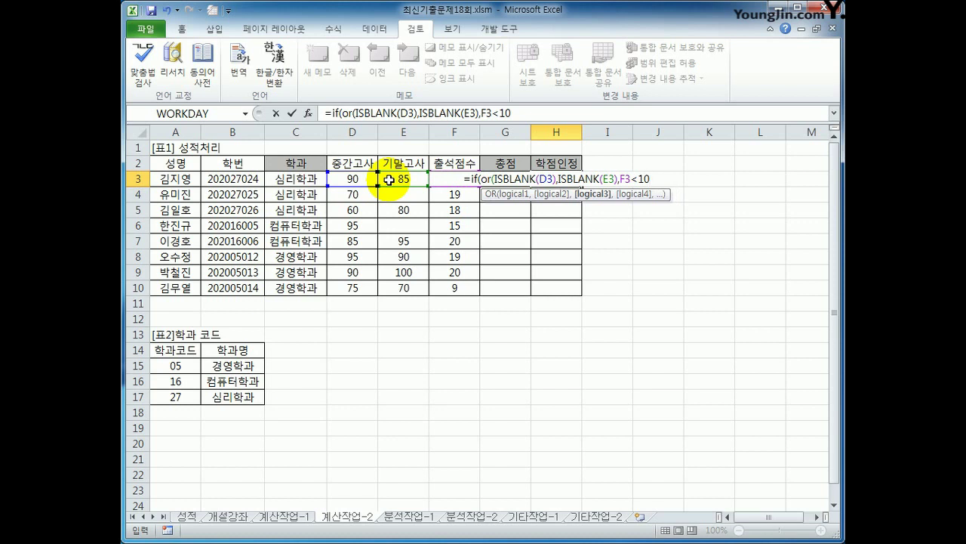
pyautogui.write(')')
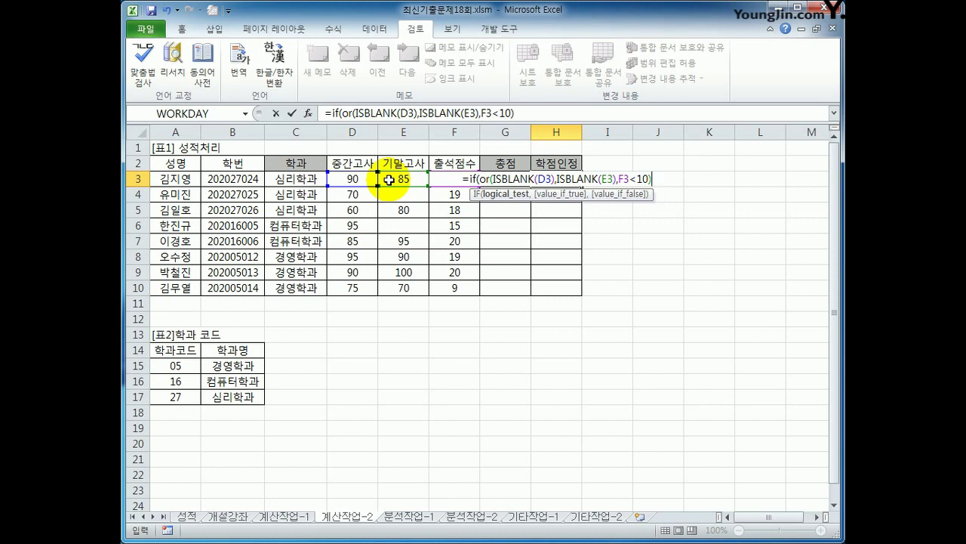
pyautogui.write(',')
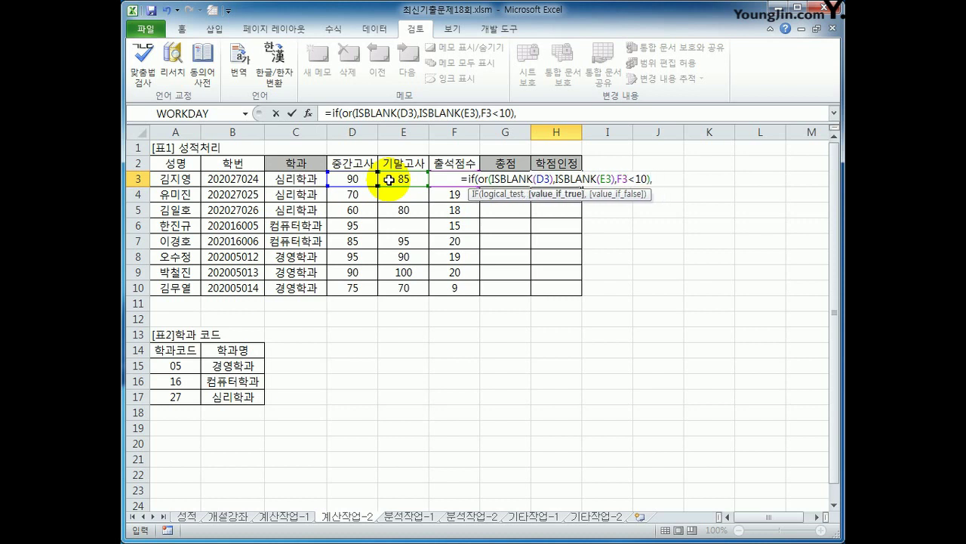
# Step: Set the H3 IF's true result to "FAIL" and start its false result text with "PA"
pyautogui.write('"')
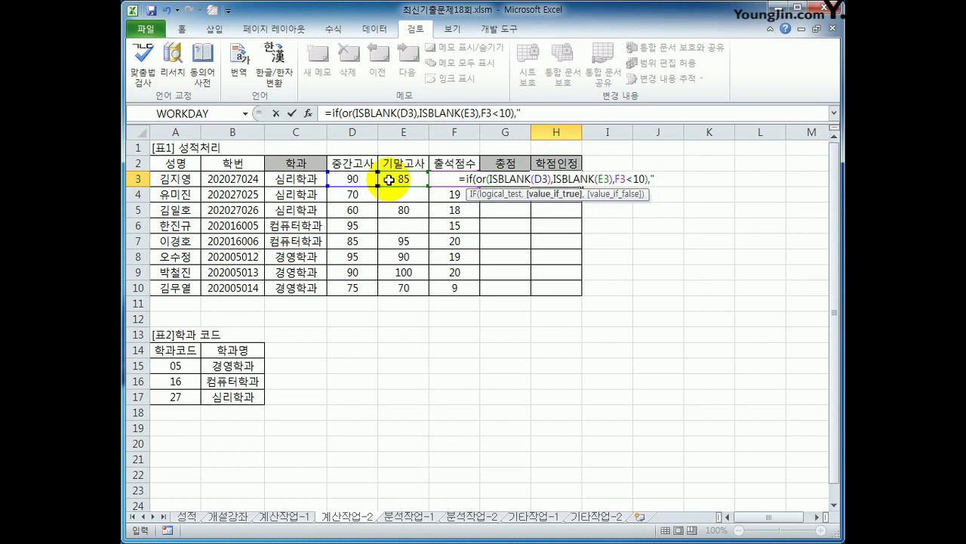
pyautogui.write('FA')
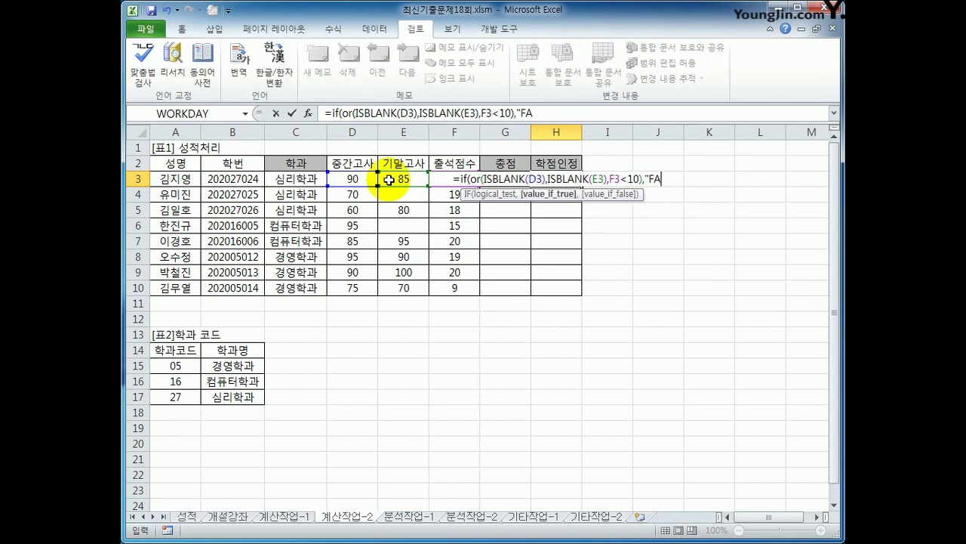
pyautogui.write('IL')
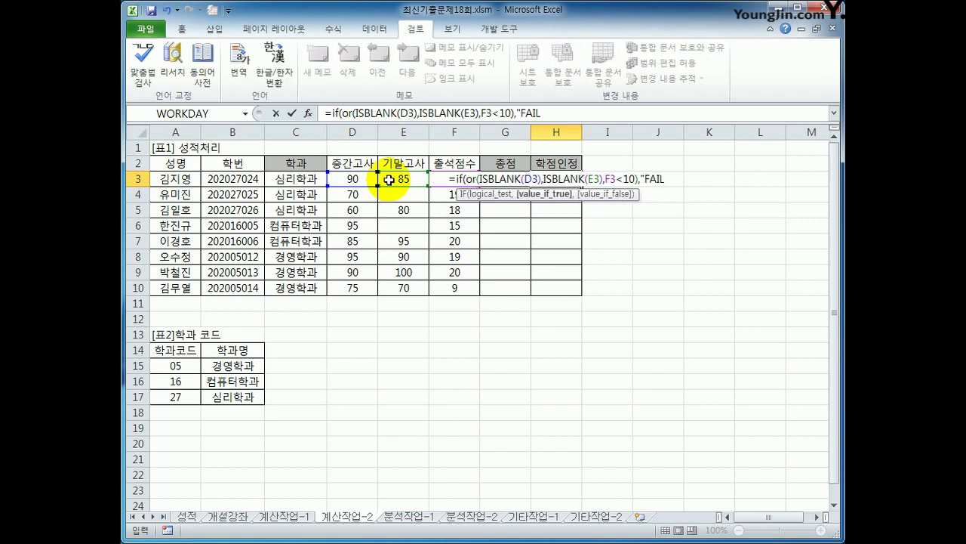
pyautogui.write('"')
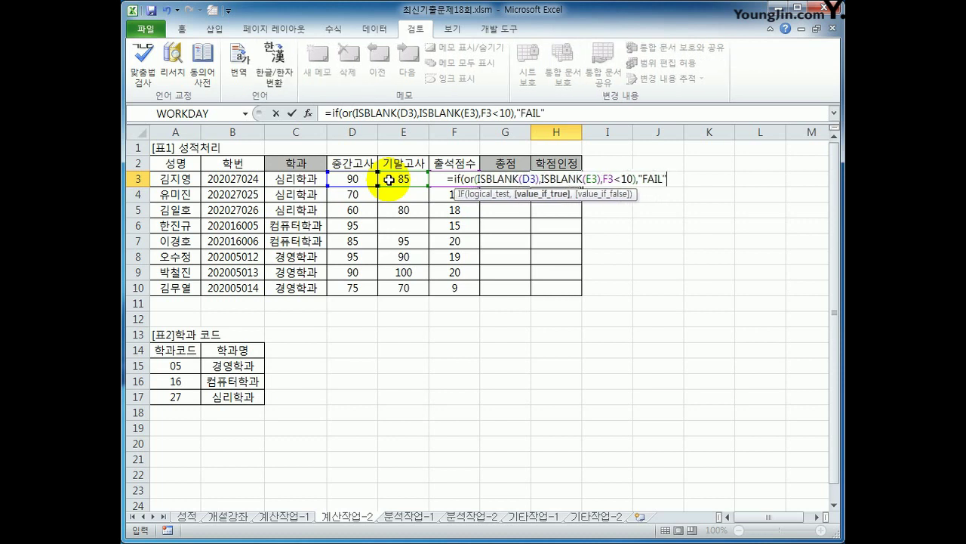
pyautogui.write(',')
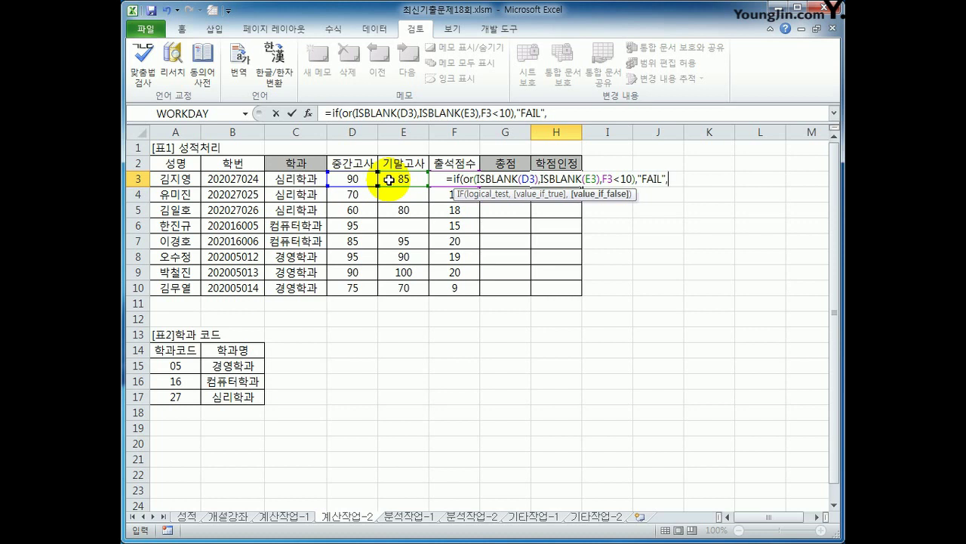
pyautogui.write('"PA')
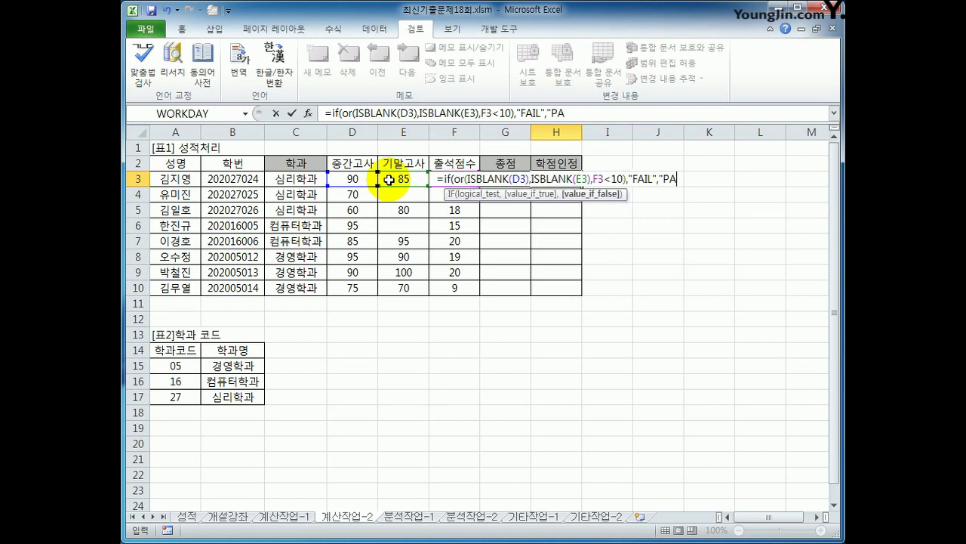
# Step: Complete the H3 formula with "PASS" as the value if false and fill it down through H10
pyautogui.write('SS"')
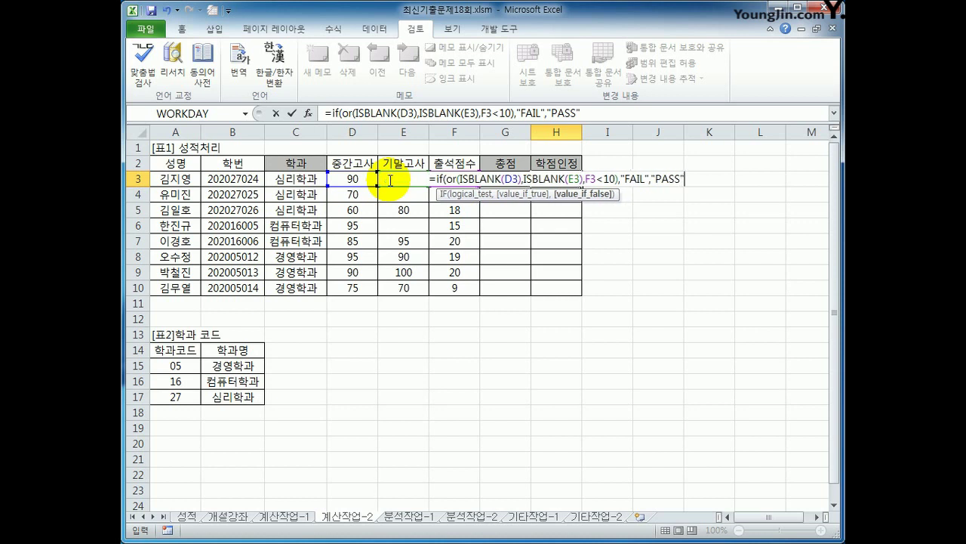
pyautogui.write(')')
pyautogui.press('Return')
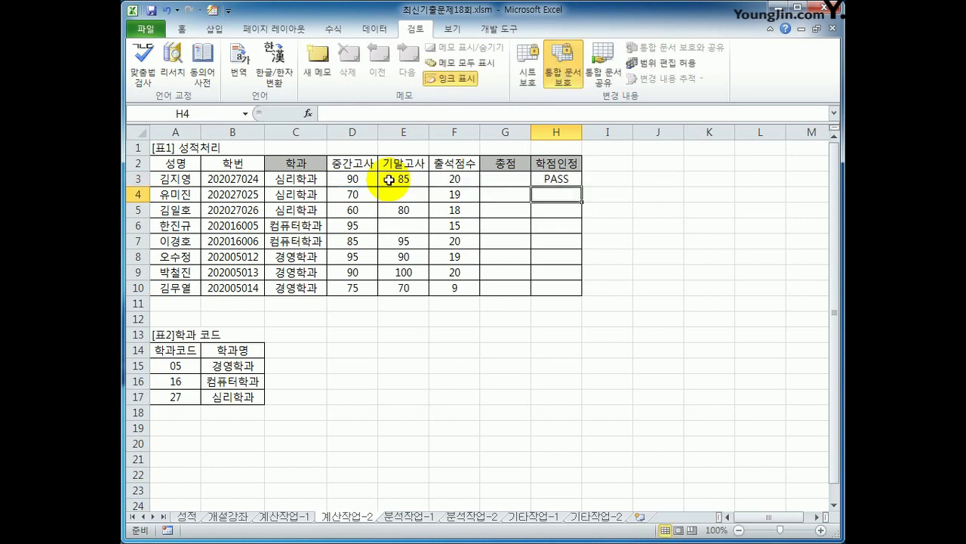
pyautogui.press('Up')
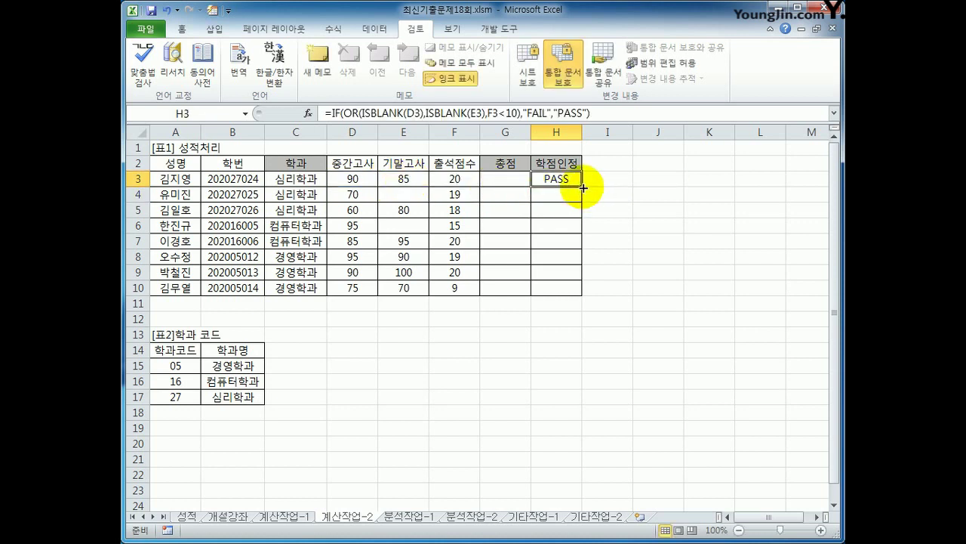
pyautogui.moveTo(582, 187); pyautogui.dragTo(587, 293)
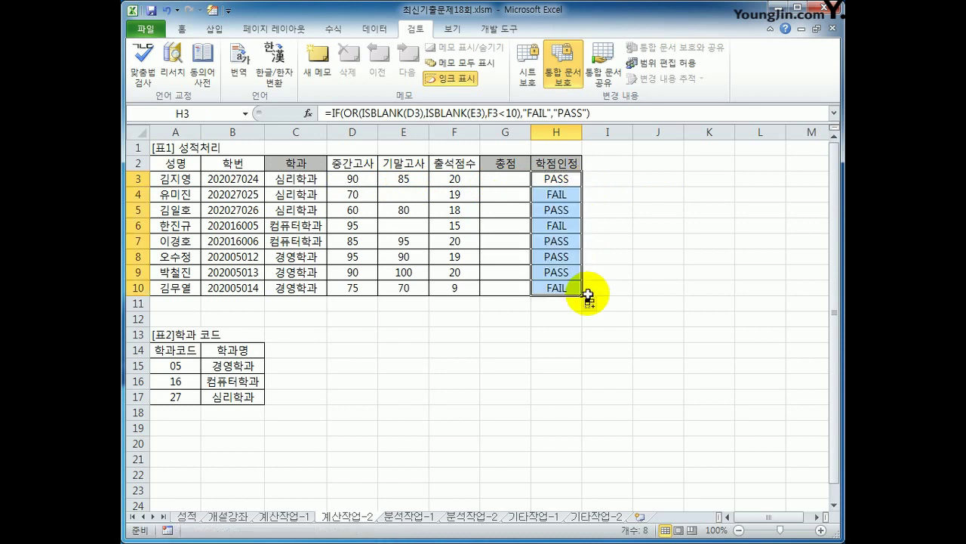
# Step: Check the 학점인정 results and formula against the blank exam cells and the attendance scores below 10
pyautogui.click(556, 179)
pyautogui.click(355, 179)
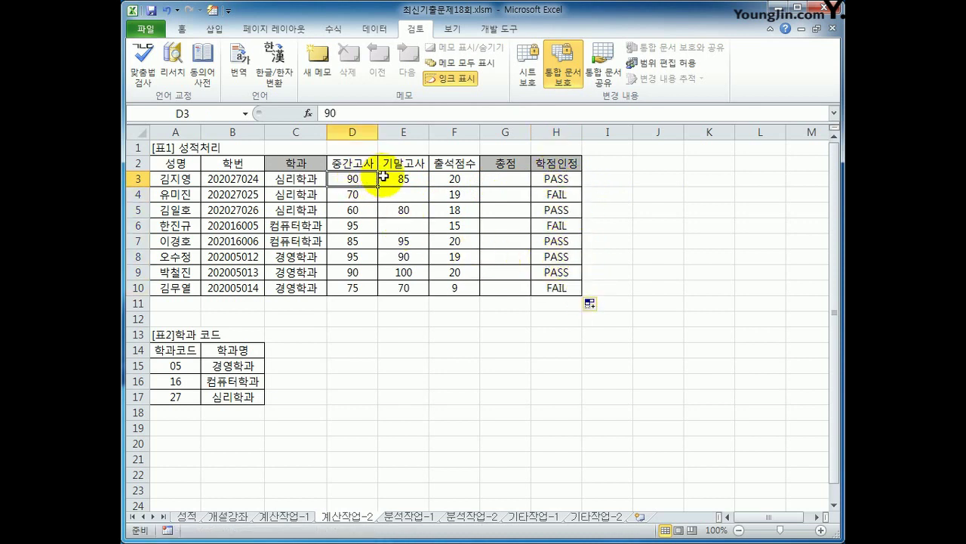
pyautogui.click(394, 176)
pyautogui.click(364, 177)
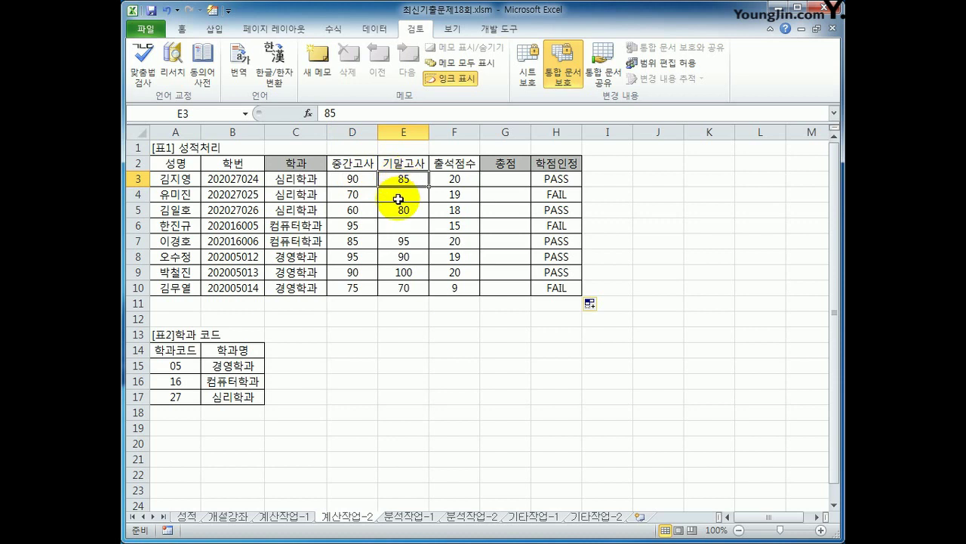
pyautogui.click(451, 180)
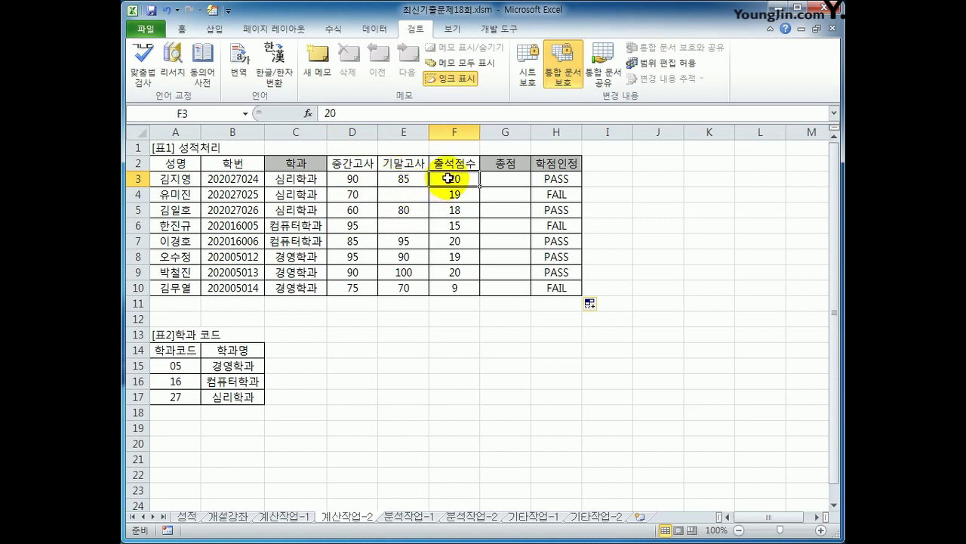
pyautogui.click(556, 179)
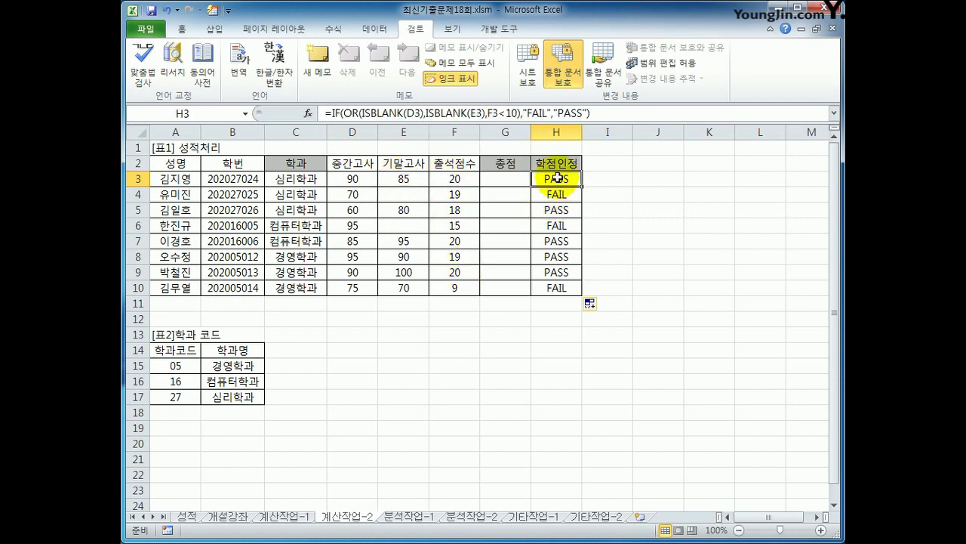
pyautogui.click(402, 194)
pyautogui.click(403, 225)
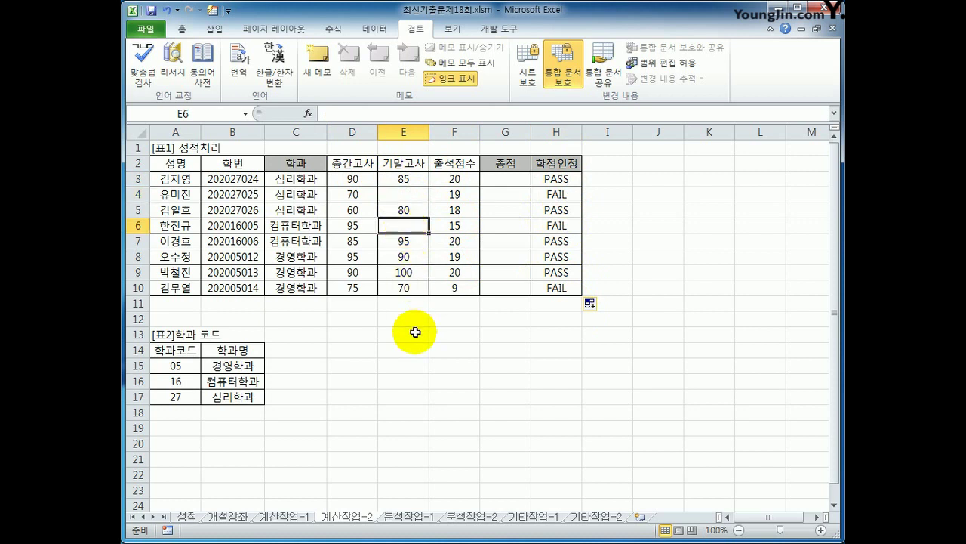
pyautogui.moveTo(455, 179); pyautogui.dragTo(461, 288)
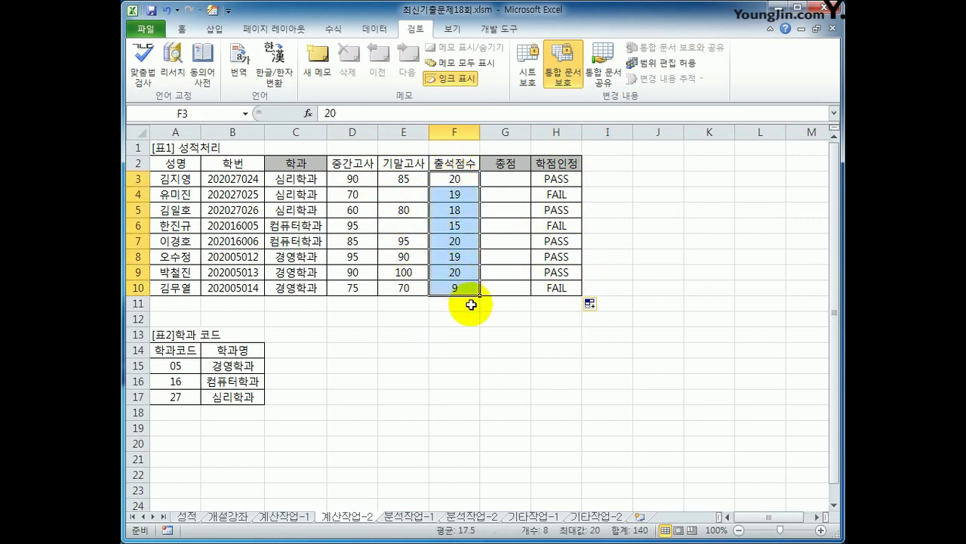
pyautogui.click(459, 287)
pyautogui.click(552, 284)
pyautogui.click(566, 226)
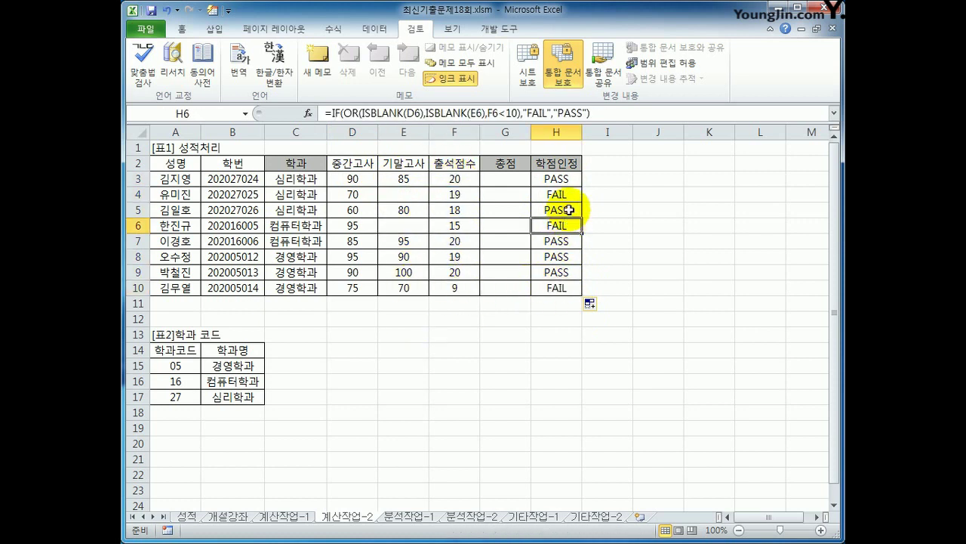
pyautogui.click(566, 194)
pyautogui.moveTo(524, 114); pyautogui.dragTo(547, 113)
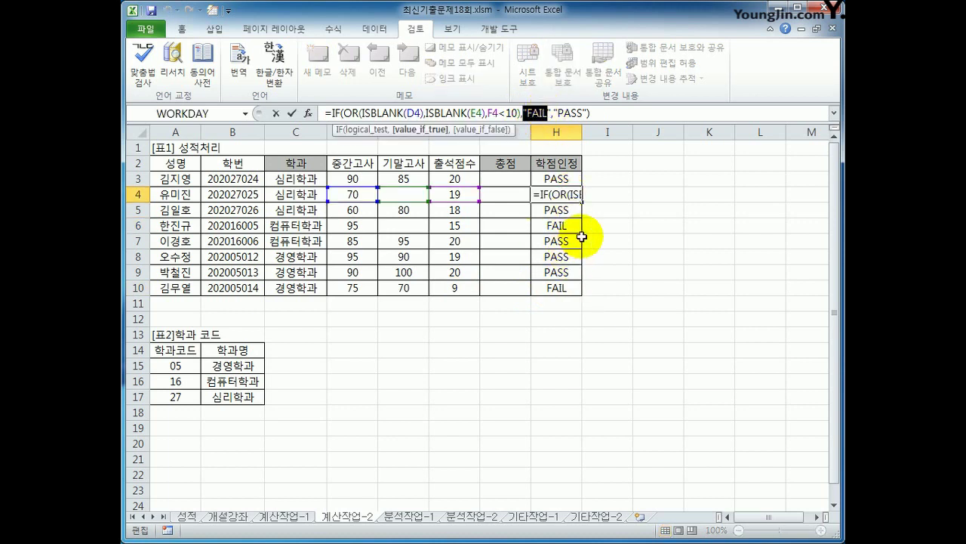
pyautogui.press('Escape')
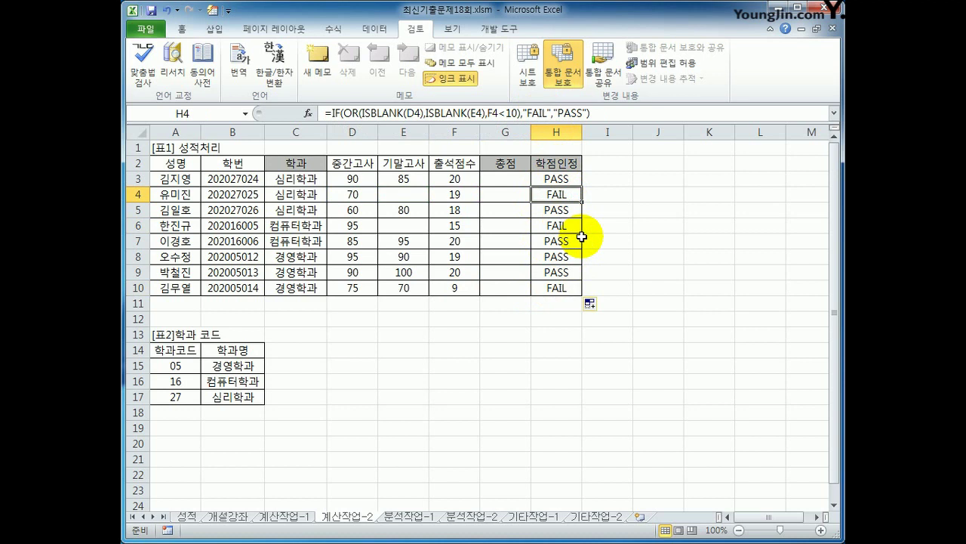
# Step: With cell G3 selected, open the Visual Basic editor and insert a new module
pyautogui.click(520, 181)
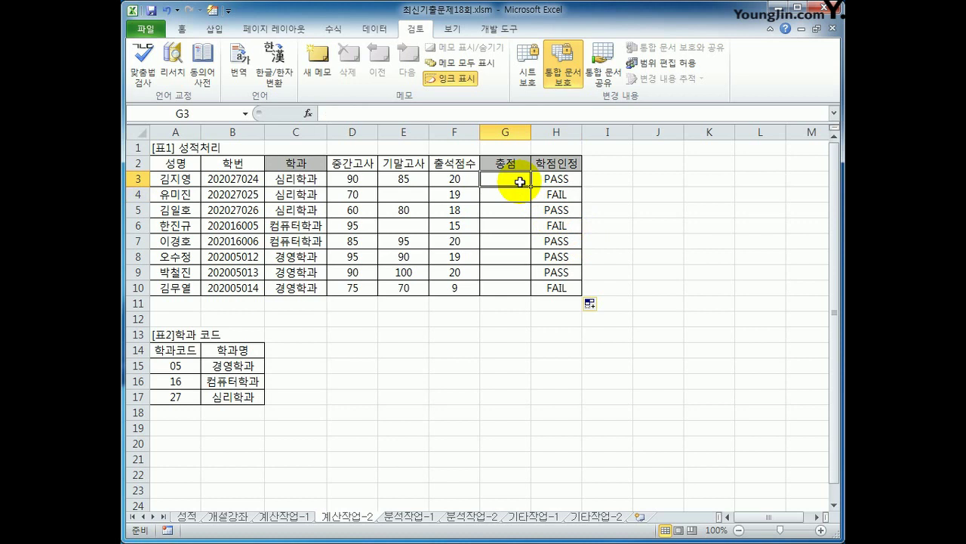
pyautogui.click(499, 29)
pyautogui.click(140, 83)
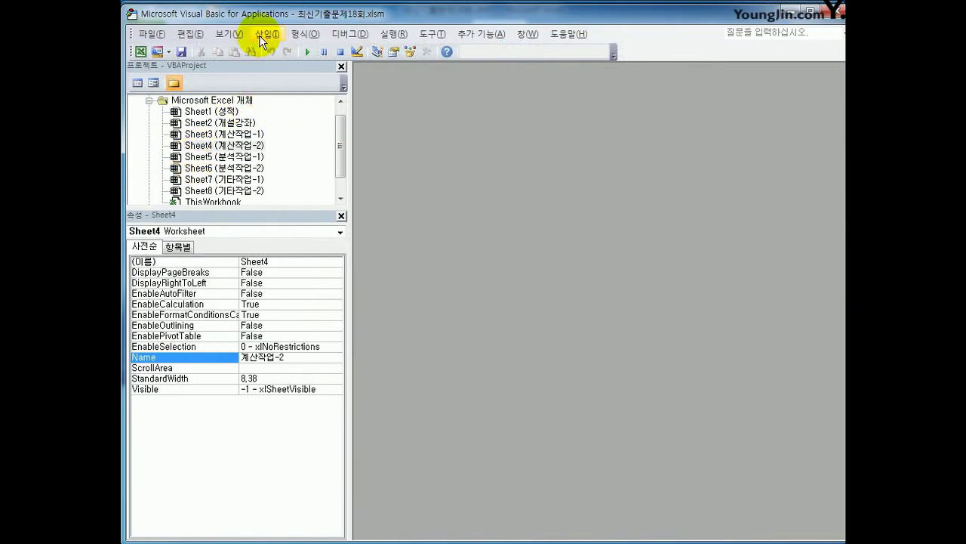
pyautogui.click(264, 34)
pyautogui.click(281, 81)
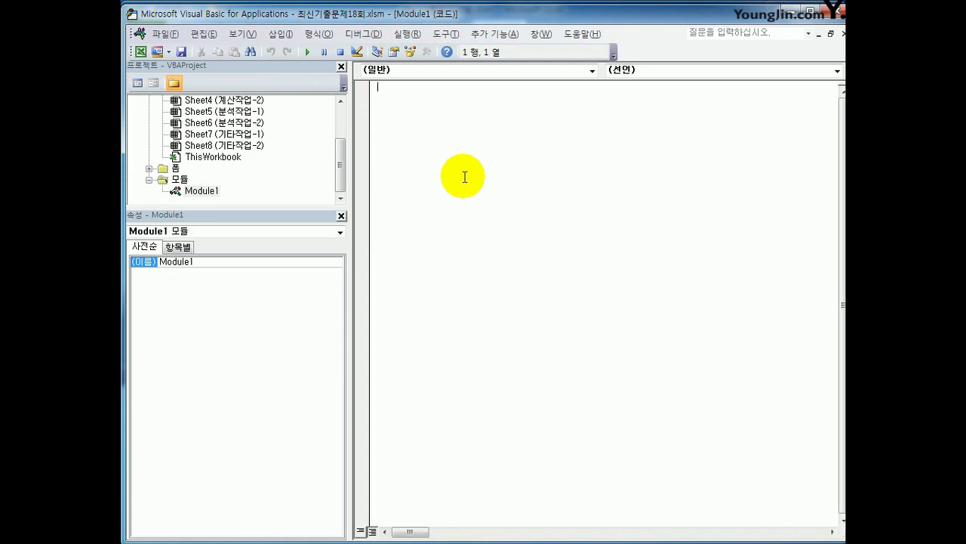
# Step: Declare the public function fn총점 with the arguments 중간고사, 기말고사 and 출석점수
pyautogui.write('public function fn')
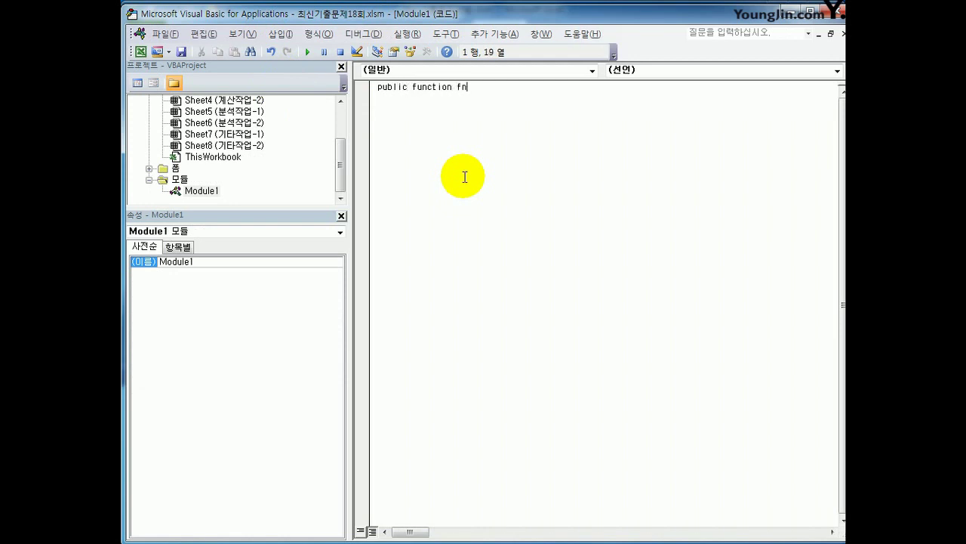
pyautogui.write('총점(종ㄱ')
pyautogui.write('간고사,')
pyautogui.write('기말고사,출')
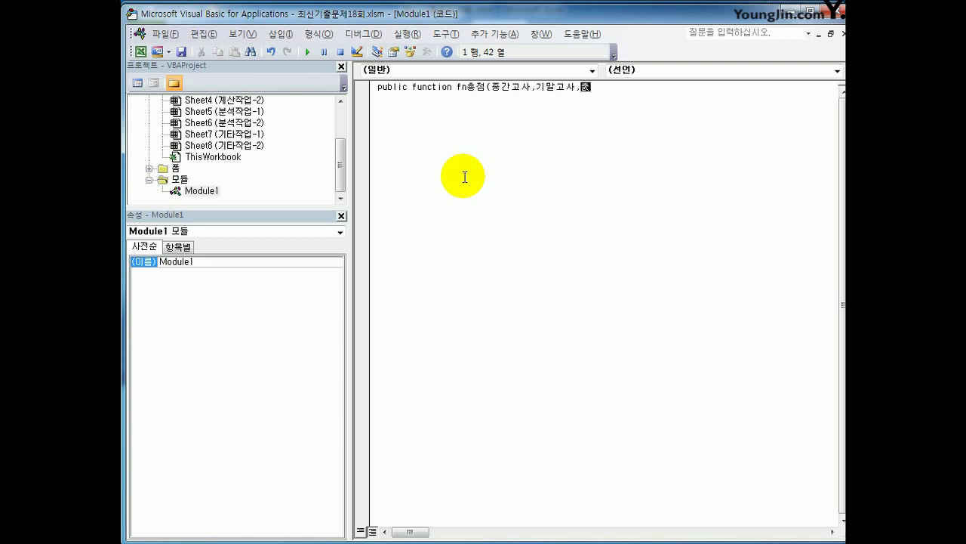
pyautogui.write('석점수)')
pyautogui.press('Return')
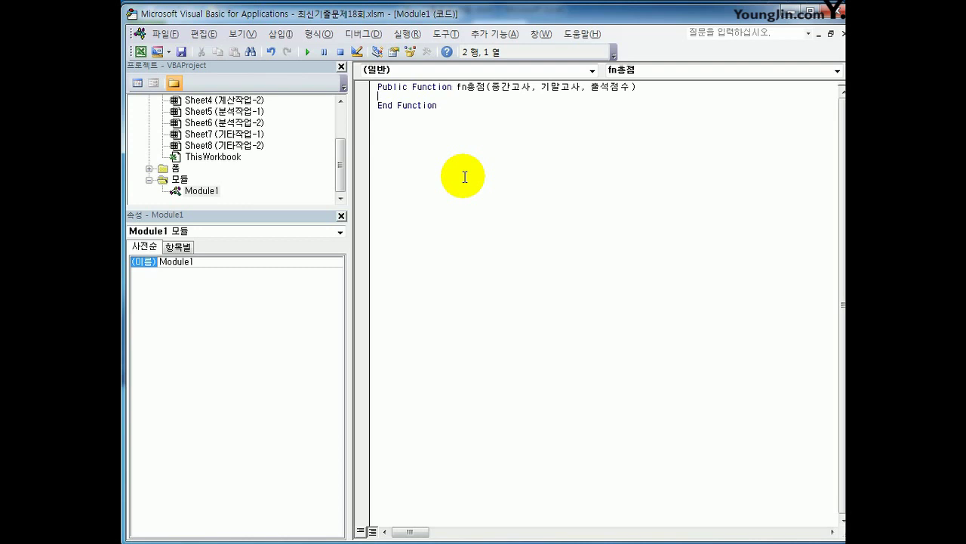
# Step: Start an If block in fn총점 with the condition 출석점수 >= 10
pyautogui.write('if 중석점ㅅ')
pyautogui.press('BackSpace')
pyautogui.press('BackSpace')
pyautogui.write('수 >= 10 Then')
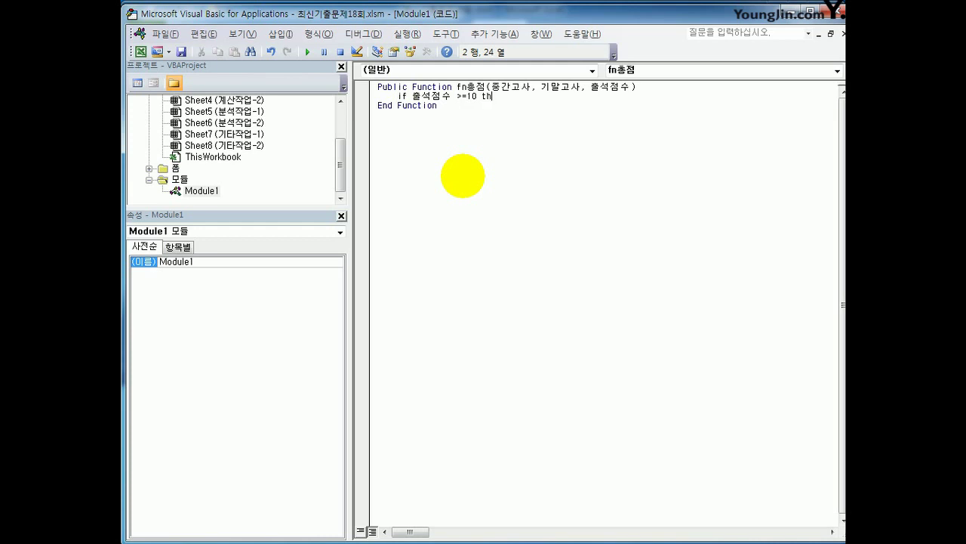
pyautogui.press('Return')
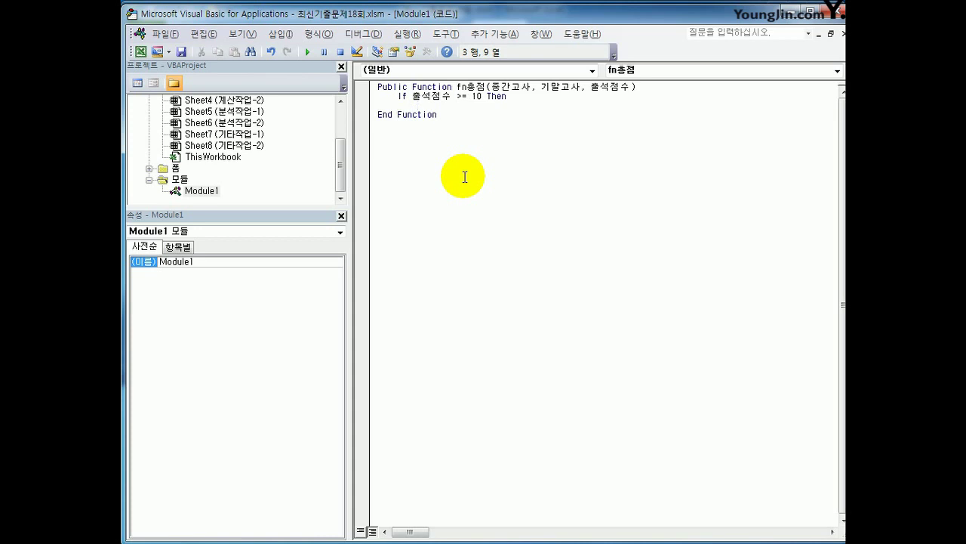
# Step: Inside the If block, assign fn총점 = 중간고사 * 0.4 + 기말고사 * 0.4 + 출석점수
pyautogui.write('fn총점 = 중간고사 ')
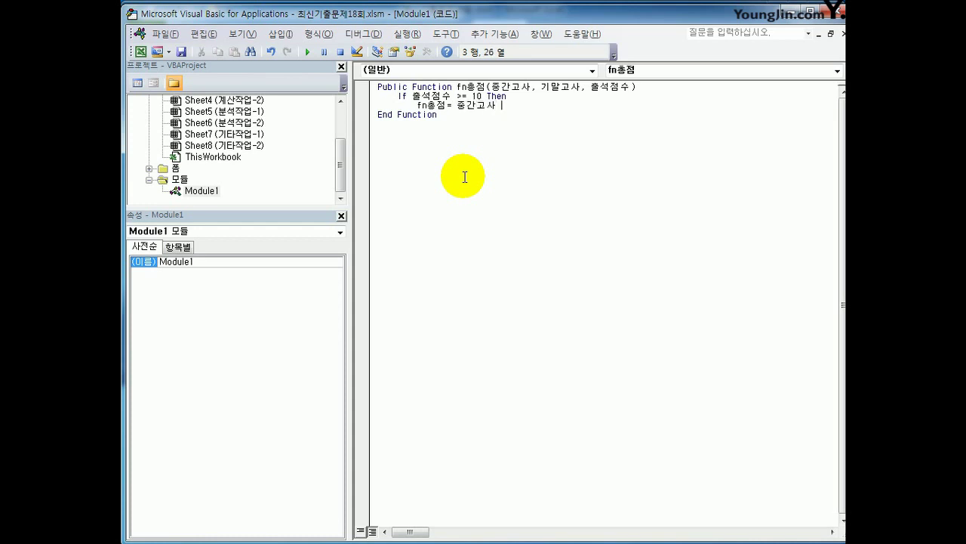
pyautogui.write('* 0.4 + 기말고사 * 0.4 + 출석점')
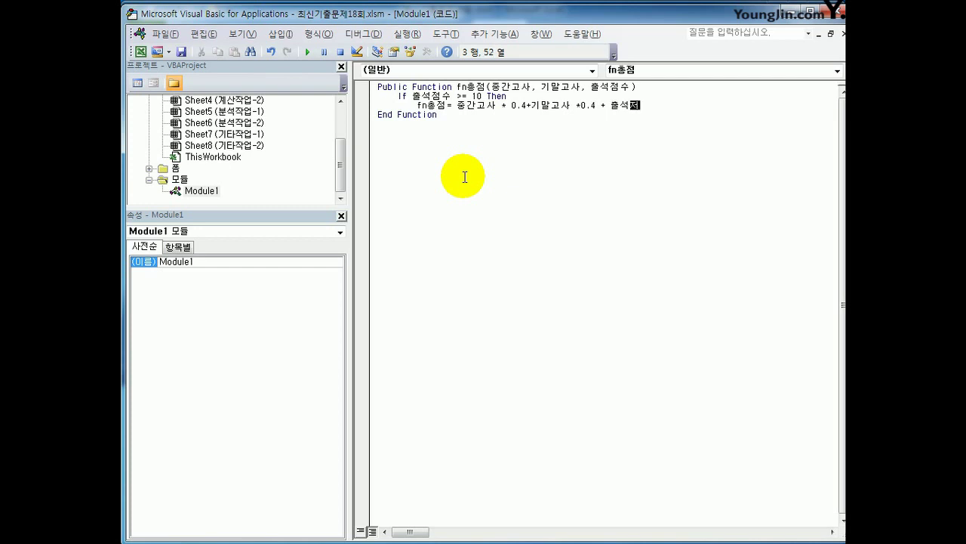
pyautogui.write('수')
pyautogui.press('Return')
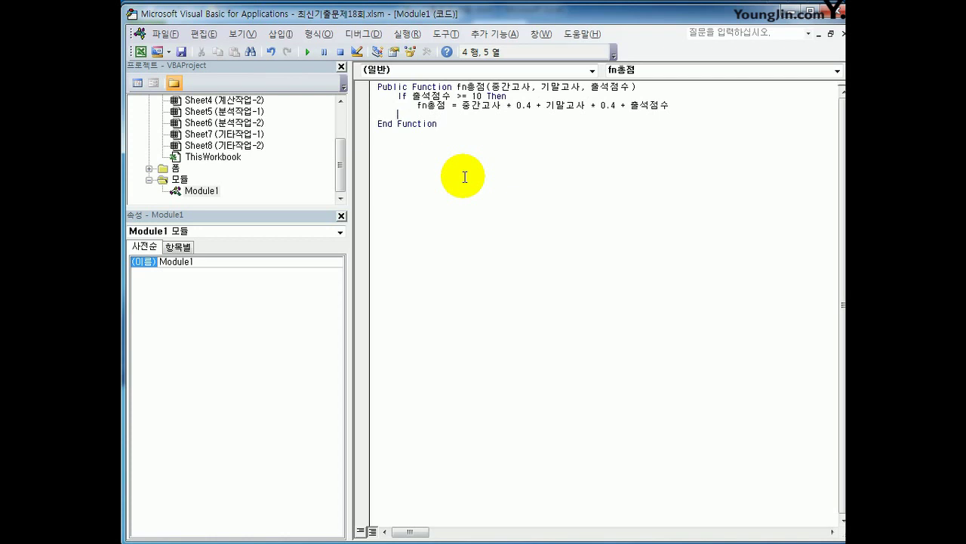
# Step: Add an Else branch that assigns fn총점 = 0 and close the block with End If
pyautogui.write('else')
pyautogui.press('Return')
pyautogui.press('Tab')
pyautogui.write('fn총점 ')
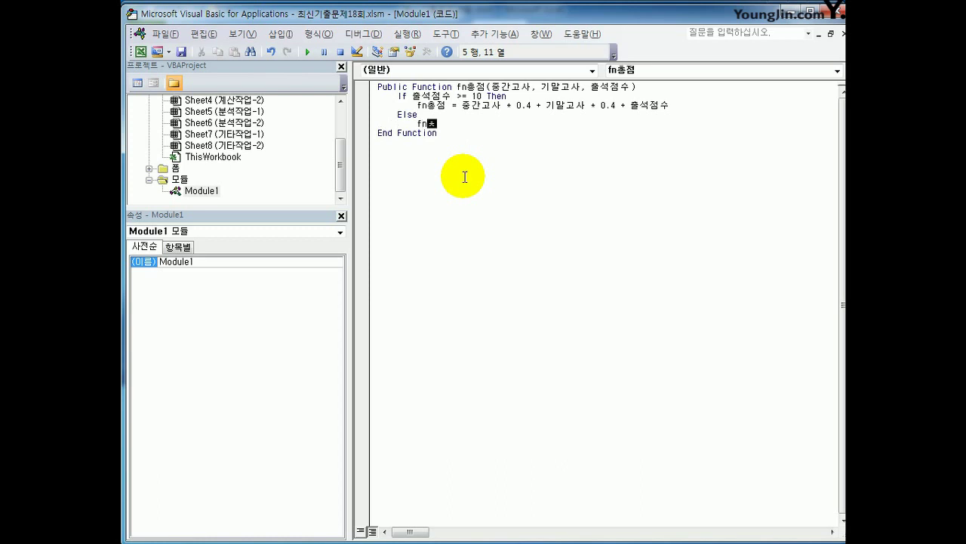
pyautogui.write('= 0')
pyautogui.press('Return')
pyautogui.press('BackSpace')
pyautogui.write('end if')
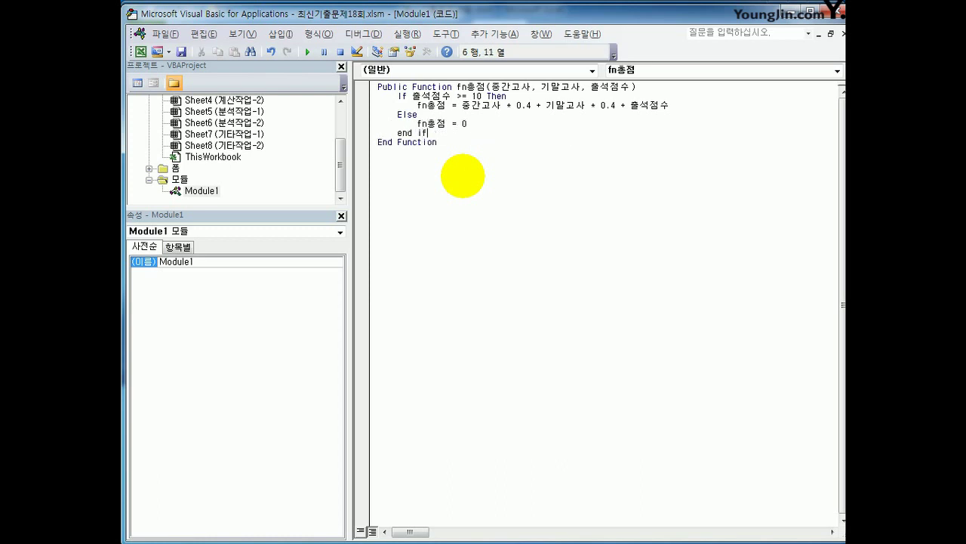
pyautogui.press('Return')
# Step: Insert a blank line above the If statement, close the Visual Basic editor and return to the worksheet
pyautogui.press('Up')
pyautogui.press('Up')
pyautogui.press('Up')
pyautogui.press('Up')
pyautogui.press('Up')
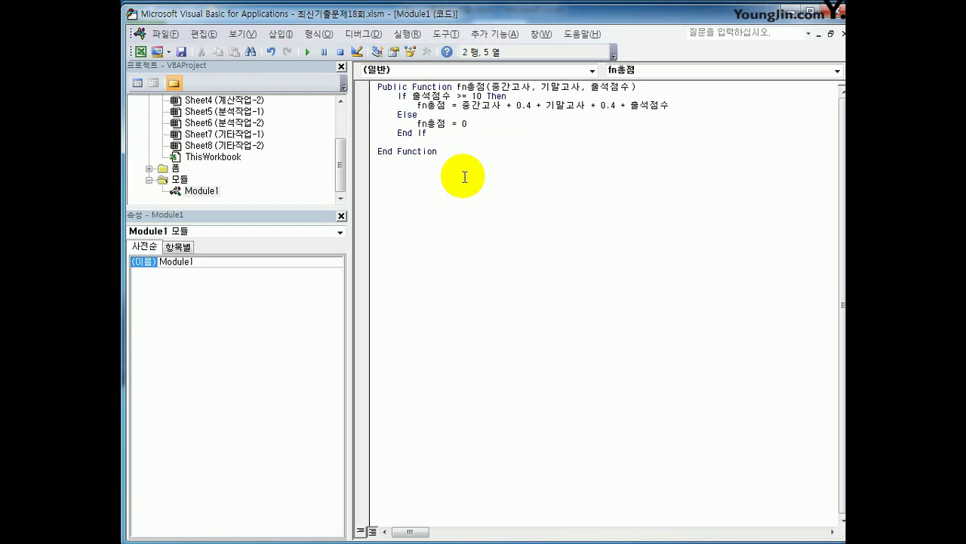
pyautogui.press('Return')
pyautogui.press('Up')
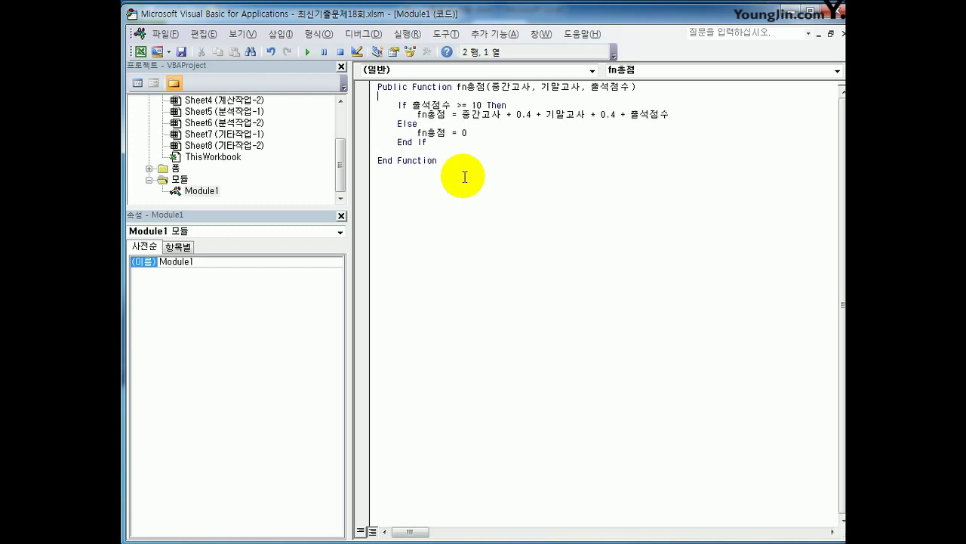
pyautogui.click(464, 176)
pyautogui.click(840, 14)
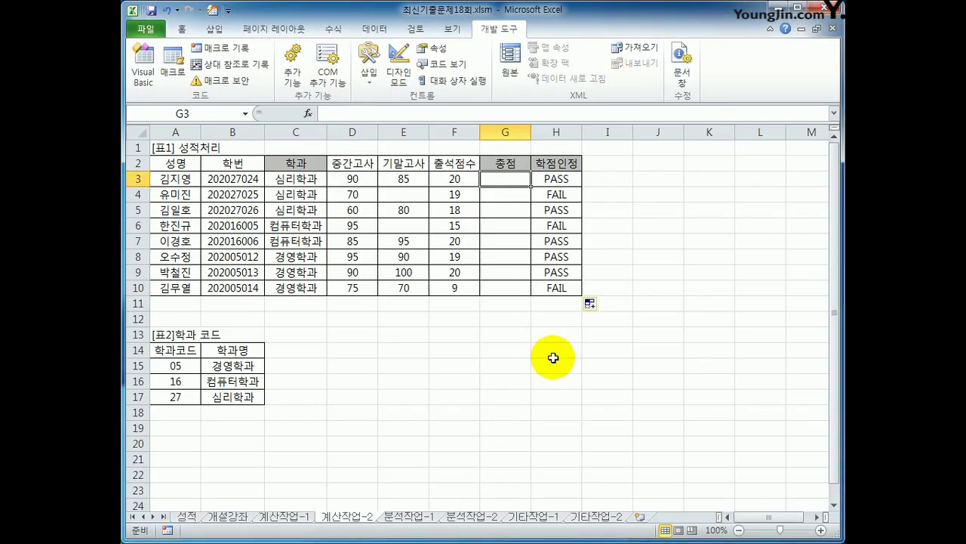
# Step: Insert the function fn총점 from the user-defined (사용자 정의) category into cell G3
pyautogui.click(309, 115)
pyautogui.click(604, 212)
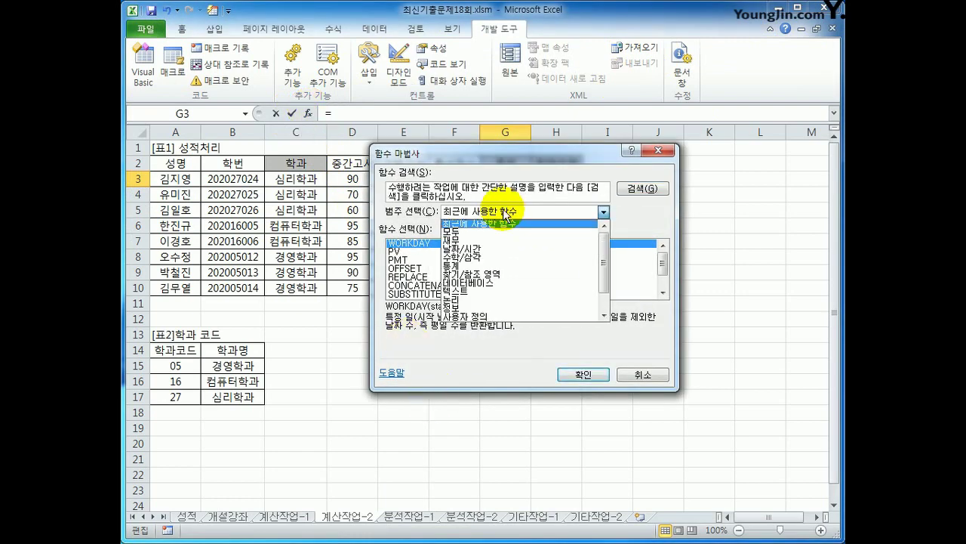
pyautogui.click(503, 312)
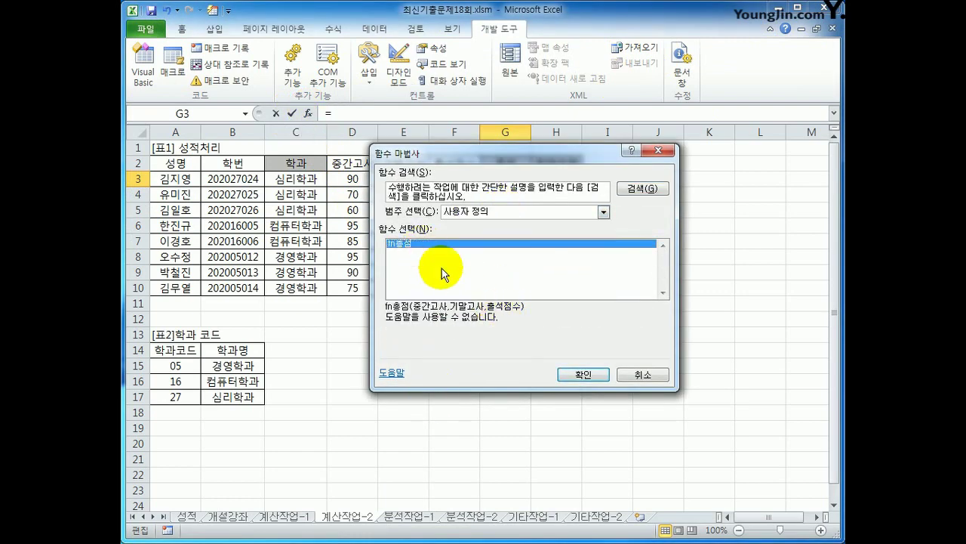
pyautogui.click(577, 375)
# Step: Set 중간고사 to D3, 기말고사 to E3 and 출석점수 to F3, and fill the formula down through G10
pyautogui.moveTo(495, 295); pyautogui.dragTo(506, 389)
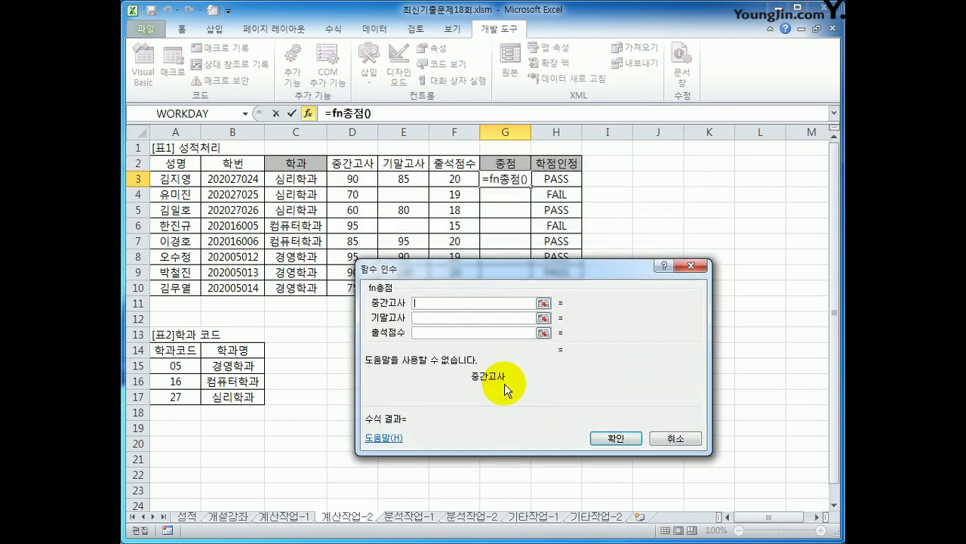
pyautogui.click(352, 179)
pyautogui.click(428, 317)
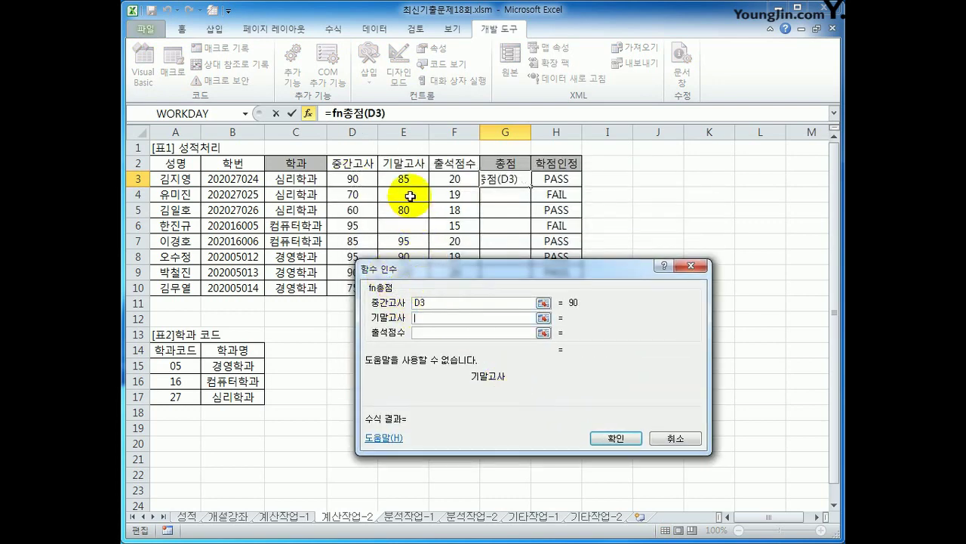
pyautogui.click(403, 178)
pyautogui.click(448, 333)
pyautogui.click(448, 179)
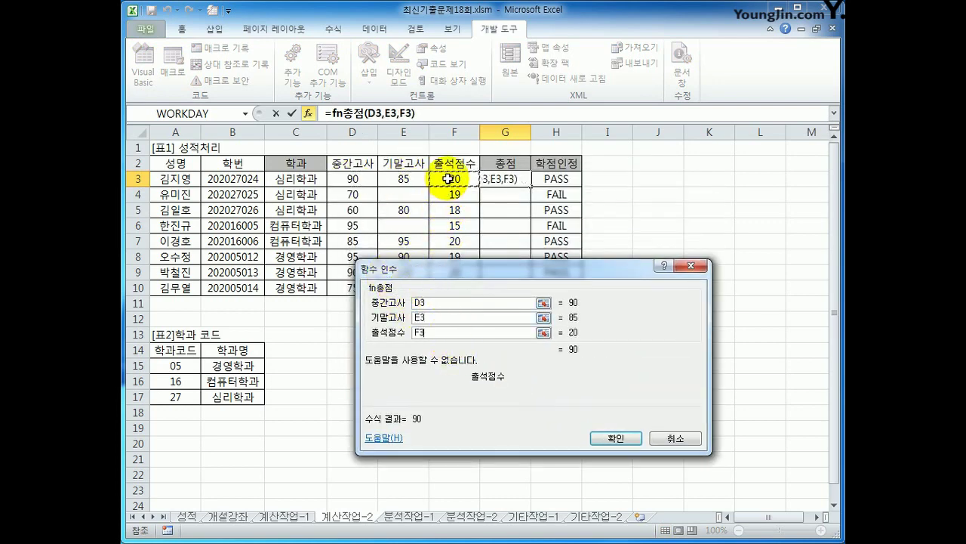
pyautogui.click(615, 438)
pyautogui.doubleClick(530, 187)
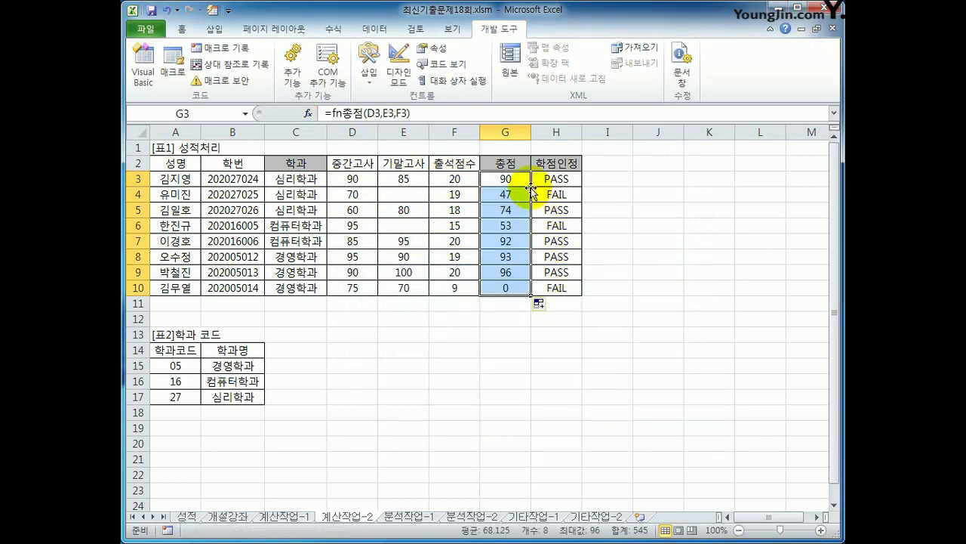
# Step: Create a pivot table on sheet 분석작업-1 from the range A1:I41, placed in the existing worksheet at K4
pyautogui.click(503, 289)
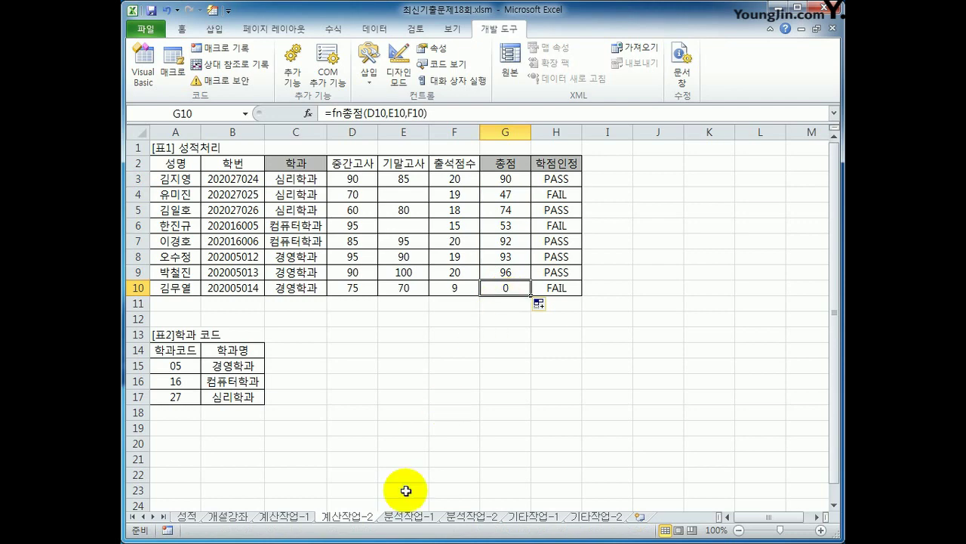
pyautogui.click(406, 518)
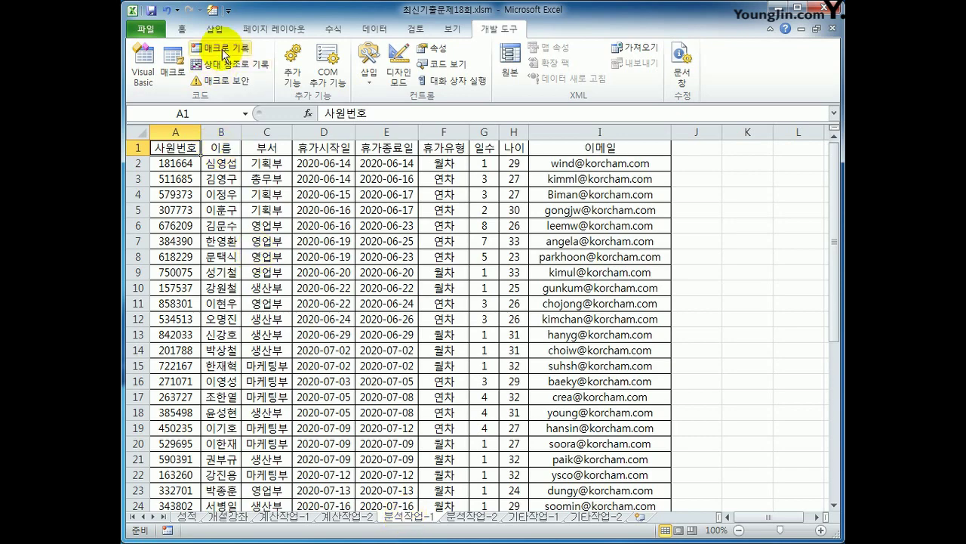
pyautogui.click(215, 30)
pyautogui.click(145, 53)
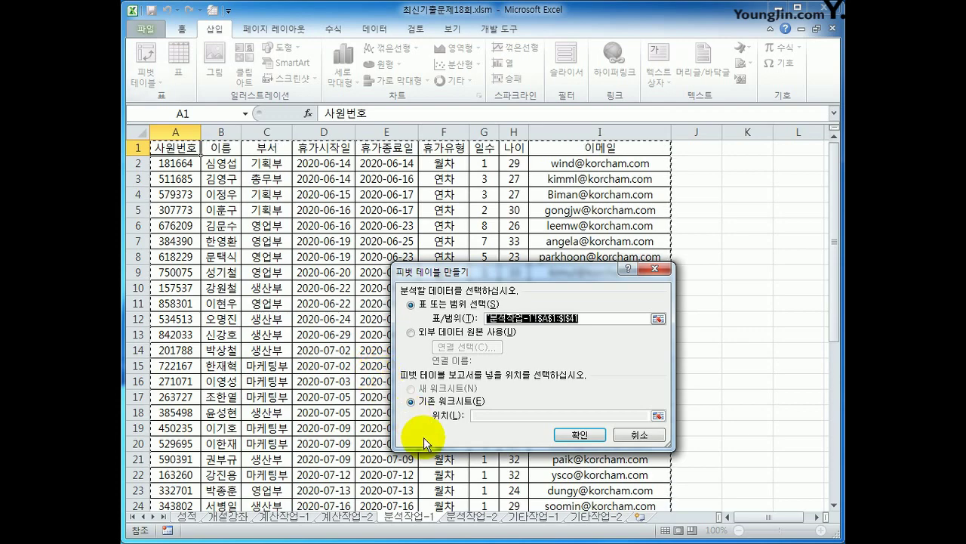
pyautogui.scroll(-7, 347, 423)
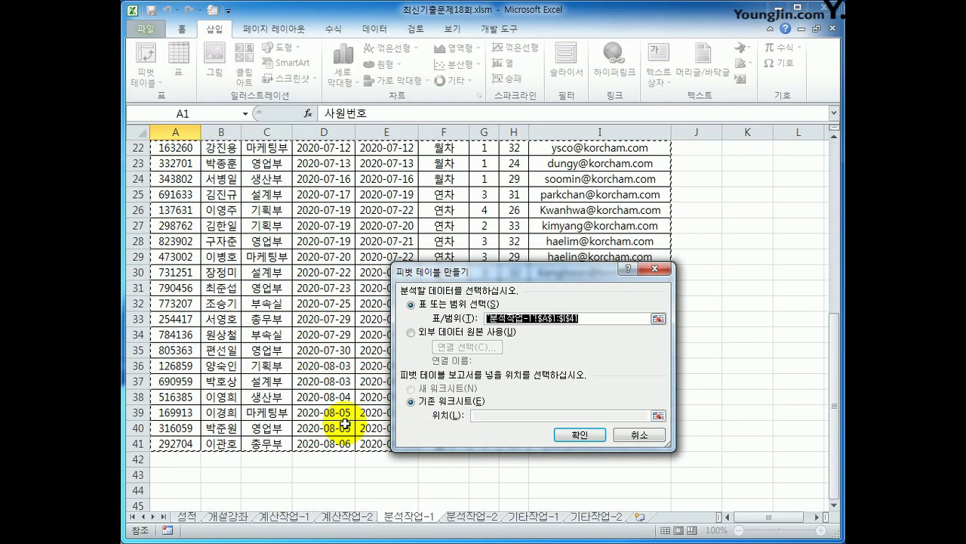
pyautogui.click(446, 400)
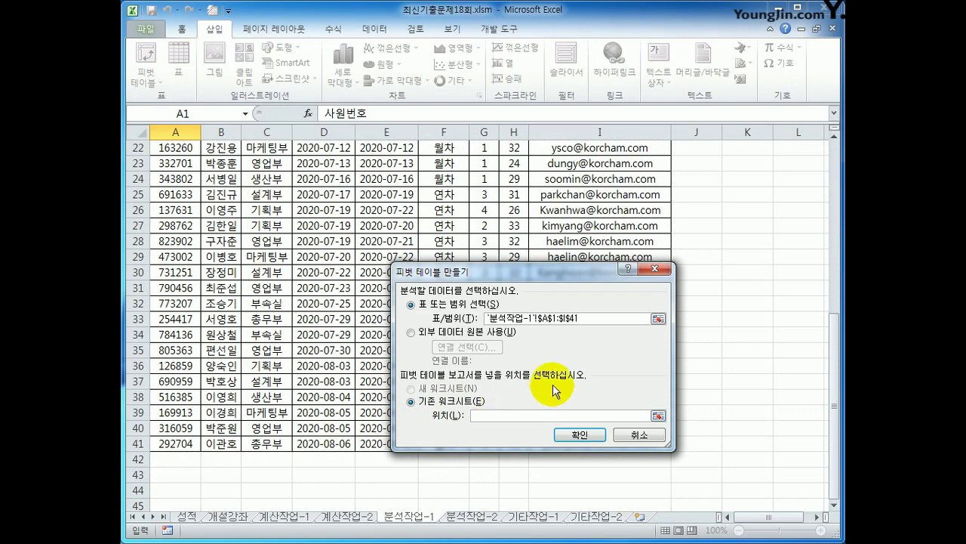
pyautogui.scroll(7, 564, 360)
pyautogui.click(747, 194)
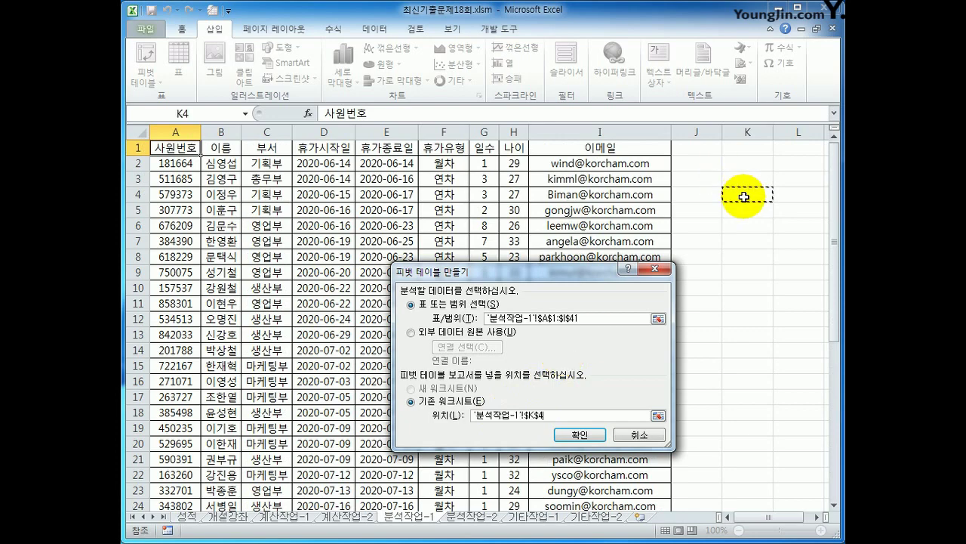
pyautogui.click(575, 436)
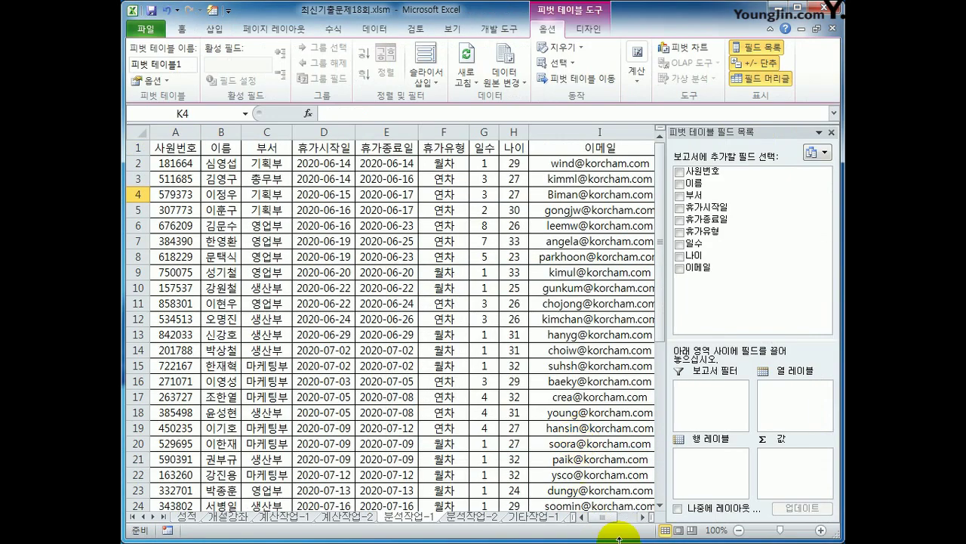
# Step: Lay out the pivot table with 부서 and 휴가유형 as row labels, 휴가시작일 as column label and 일수 as summed value
pyautogui.click(641, 518)
pyautogui.click(641, 518)
pyautogui.click(641, 518)
pyautogui.click(641, 518)
pyautogui.click(641, 518)
pyautogui.click(641, 518)
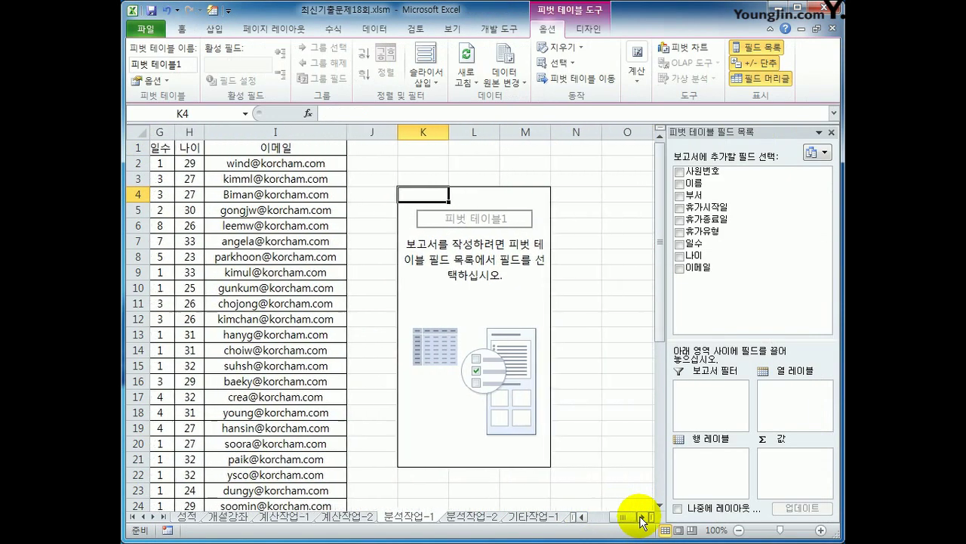
pyautogui.click(641, 517)
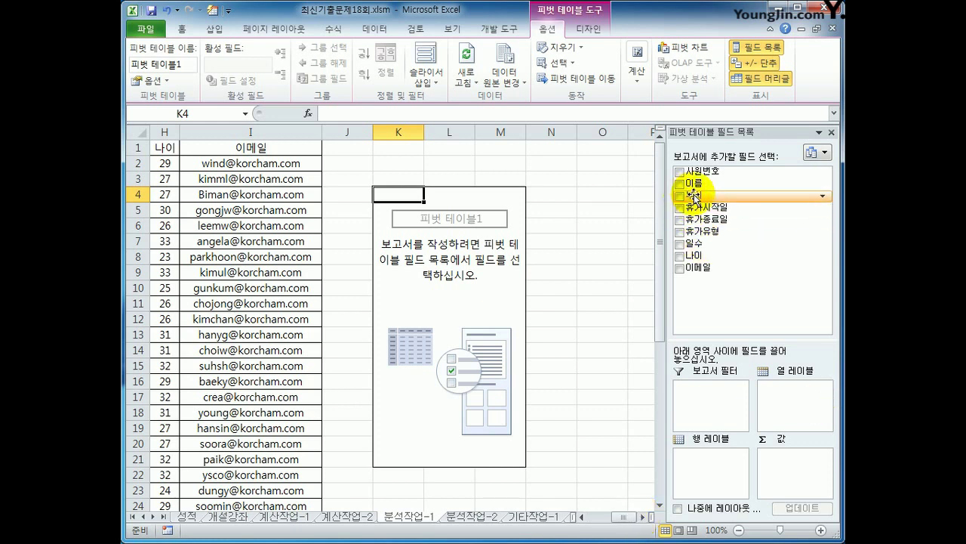
pyautogui.moveTo(693, 195); pyautogui.dragTo(717, 478)
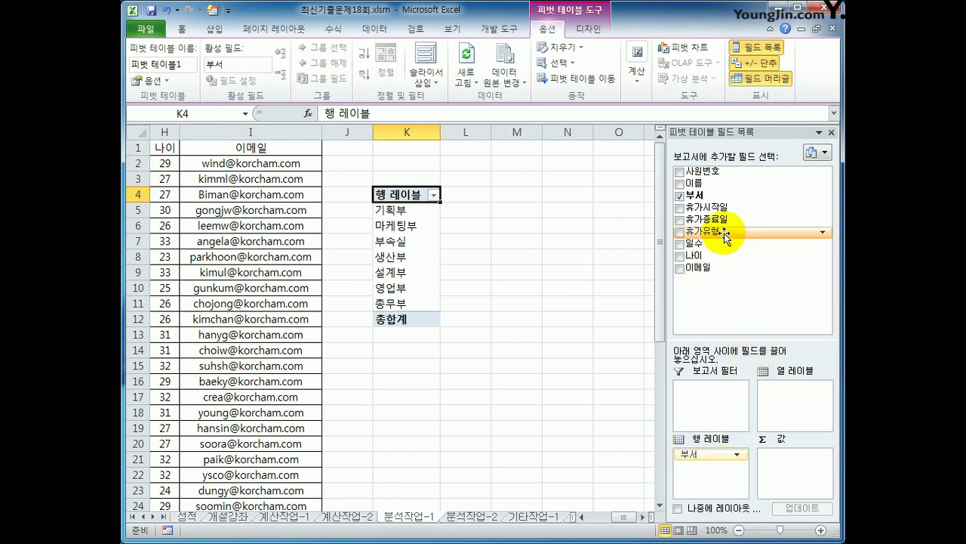
pyautogui.moveTo(718, 231); pyautogui.dragTo(715, 491)
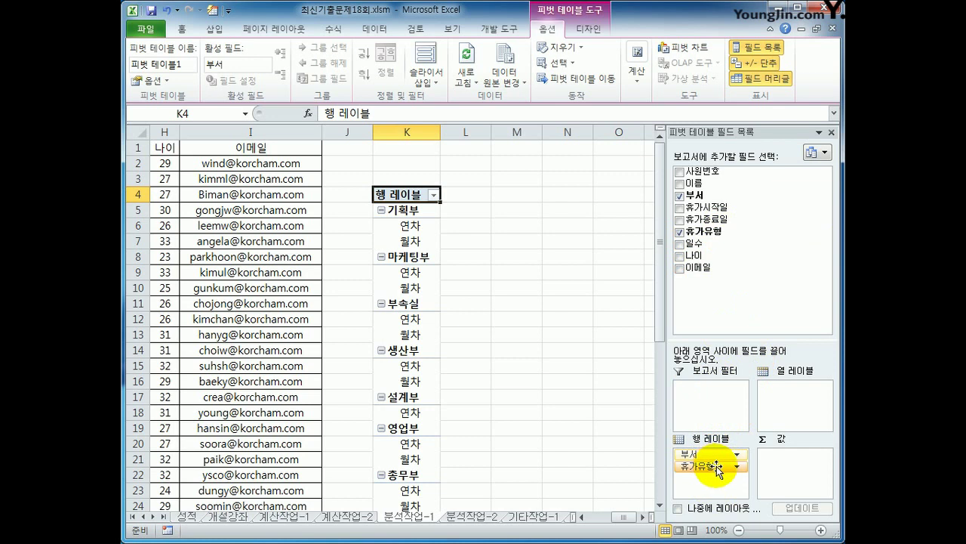
pyautogui.moveTo(708, 206); pyautogui.dragTo(792, 405)
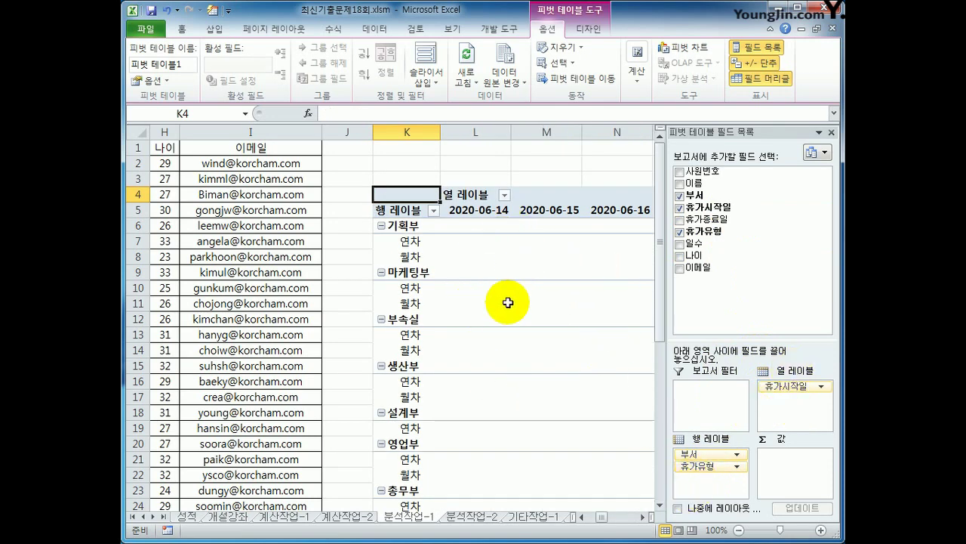
pyautogui.moveTo(712, 244); pyautogui.dragTo(806, 467)
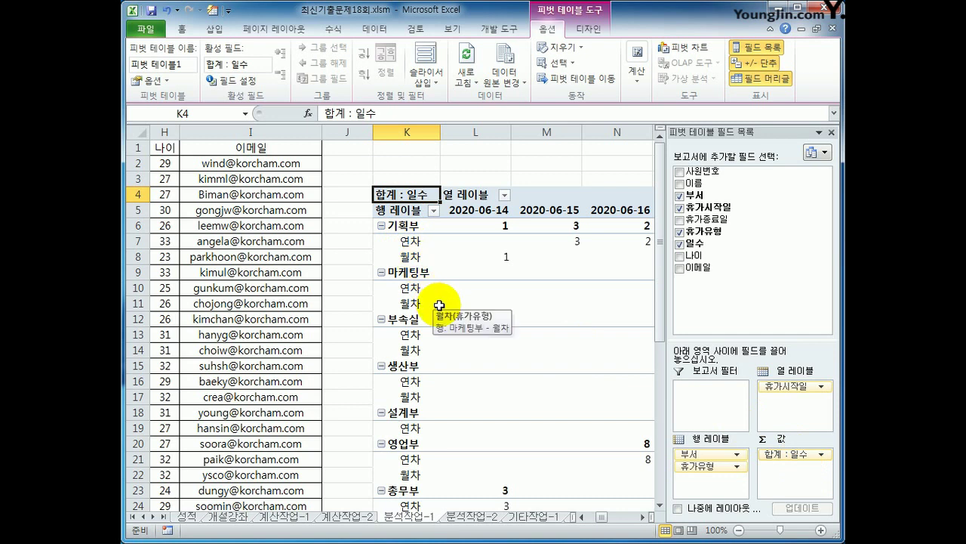
# Step: Set the pivot table's report layout to tabular form (테이블 형식으로 표시)
pyautogui.click(587, 28)
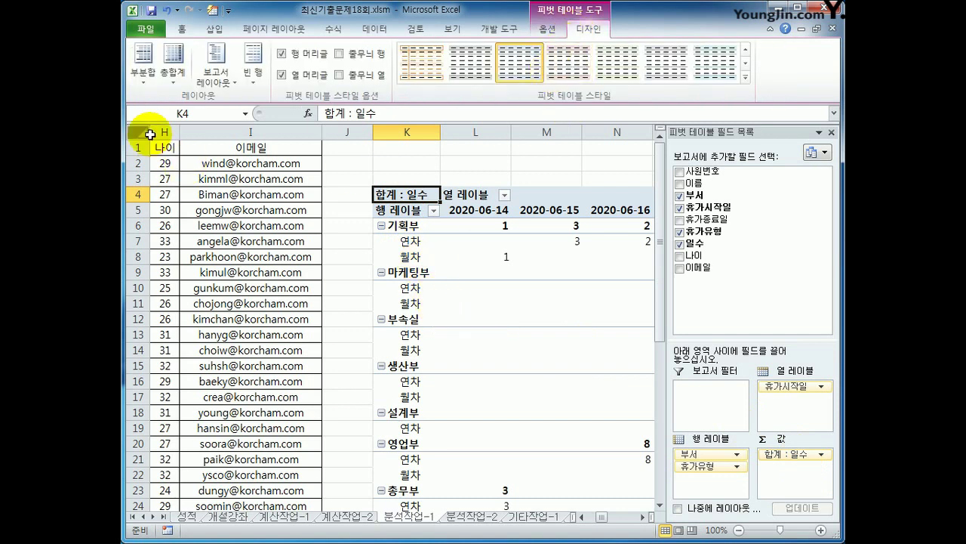
pyautogui.click(226, 83)
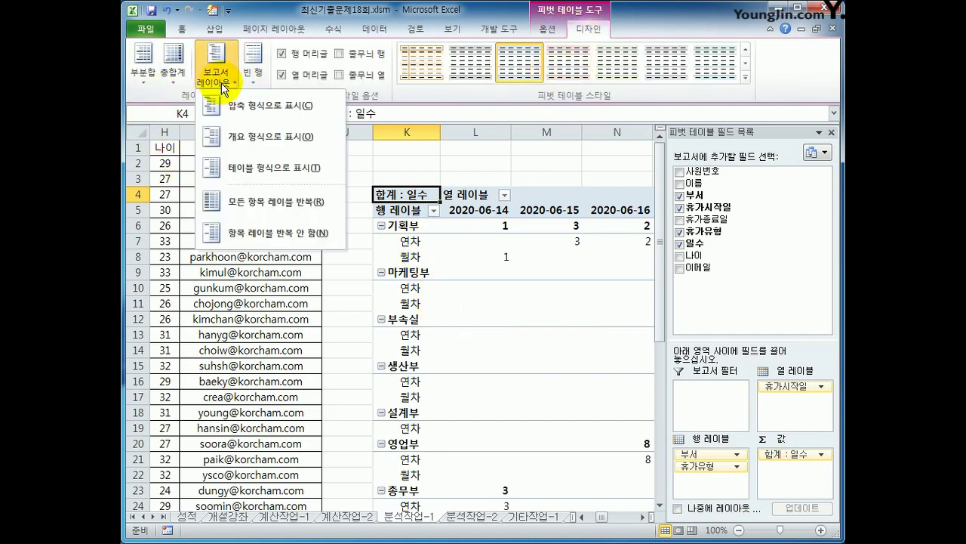
pyautogui.click(237, 171)
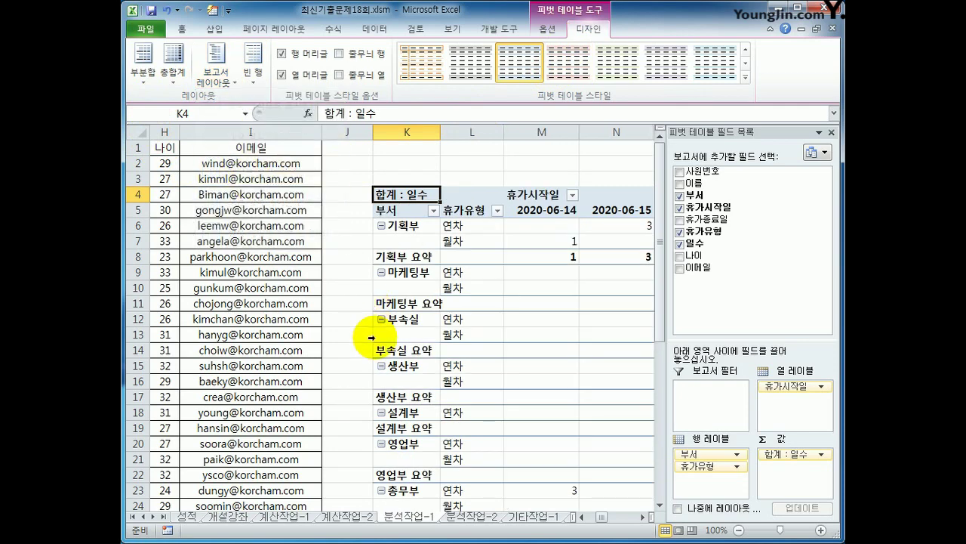
# Step: Group the 휴가시작일 dates in the pivot table's column headings by month (월)
pyautogui.click(643, 517)
pyautogui.click(643, 518)
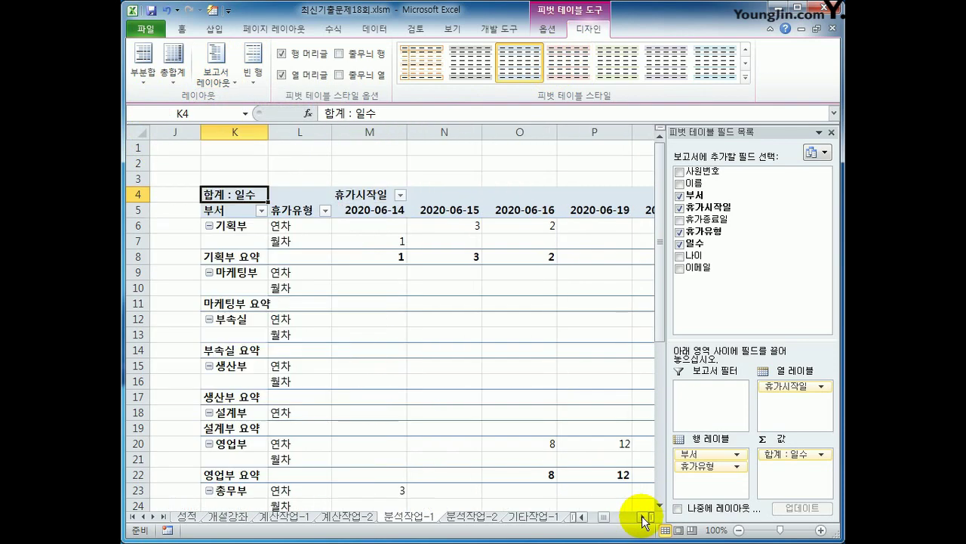
pyautogui.click(367, 205)
pyautogui.click(366, 212)
pyautogui.rightClick(368, 214)
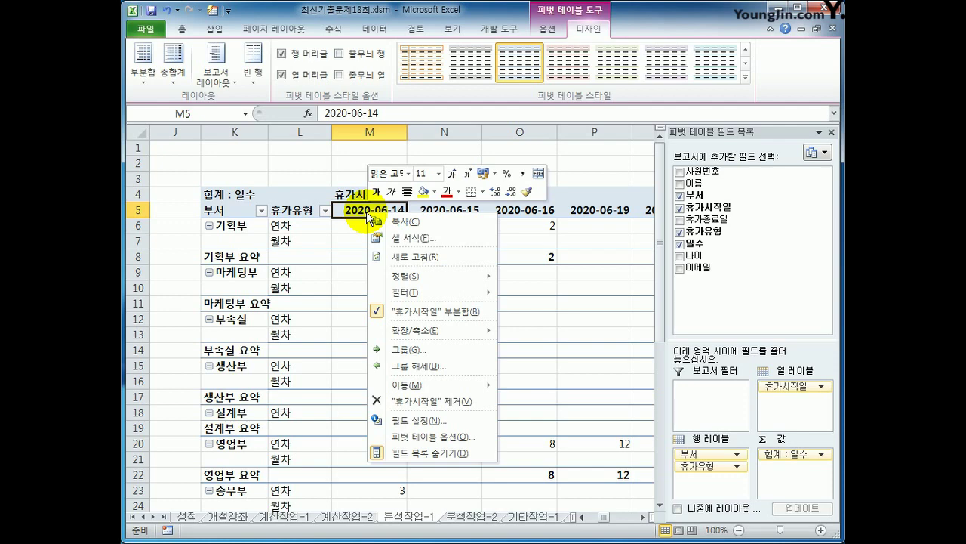
pyautogui.click(421, 351)
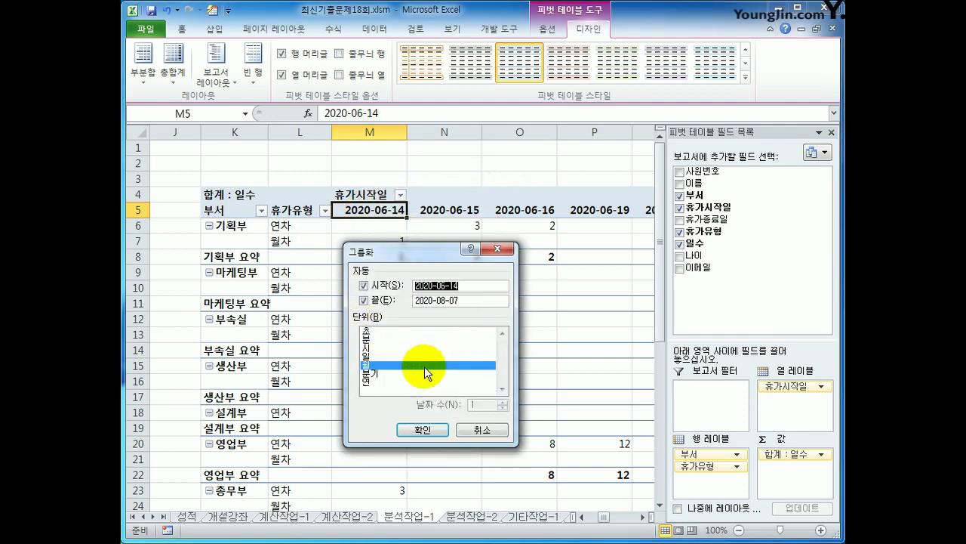
pyautogui.click(423, 429)
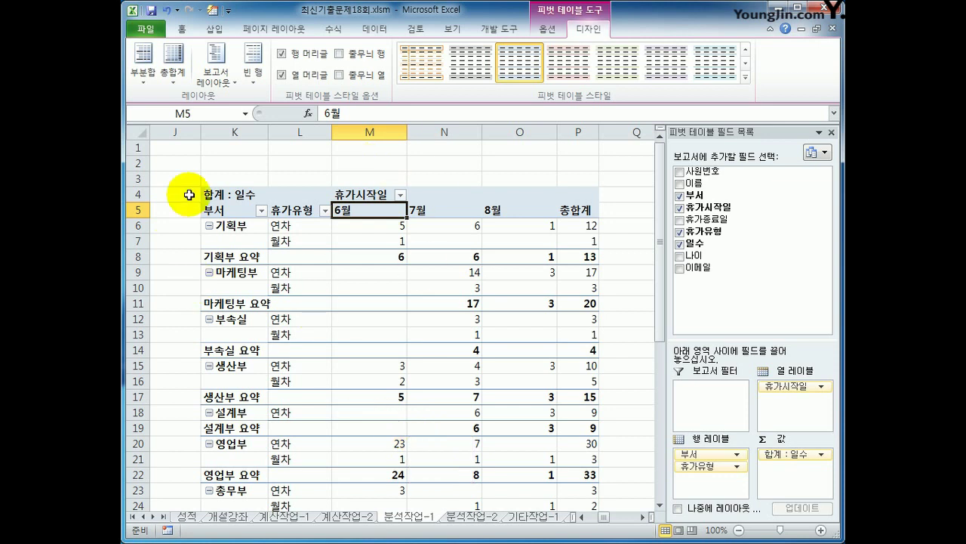
# Step: Turn off all subtotals in the pivot table (부분합 표시 안 함)
pyautogui.click(147, 74)
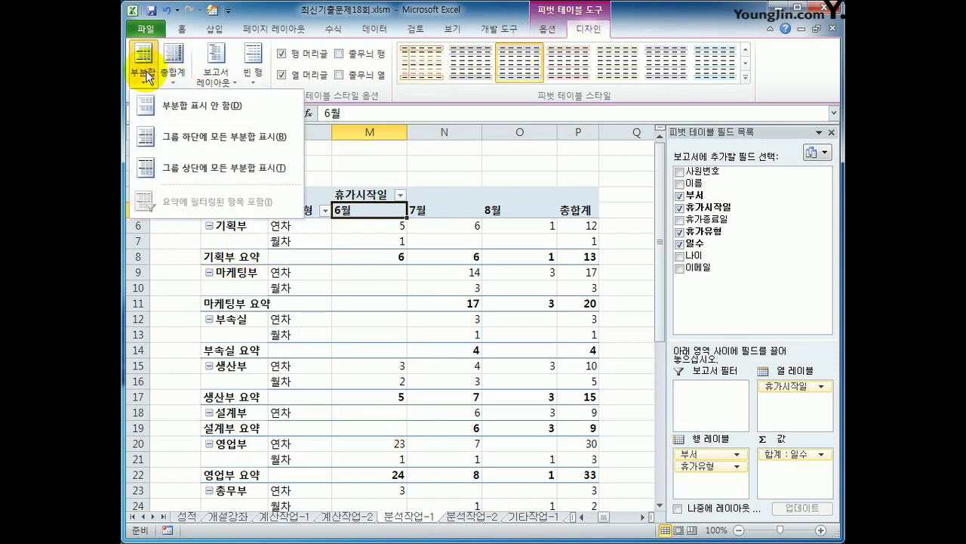
pyautogui.click(177, 106)
pyautogui.moveTo(351, 259)
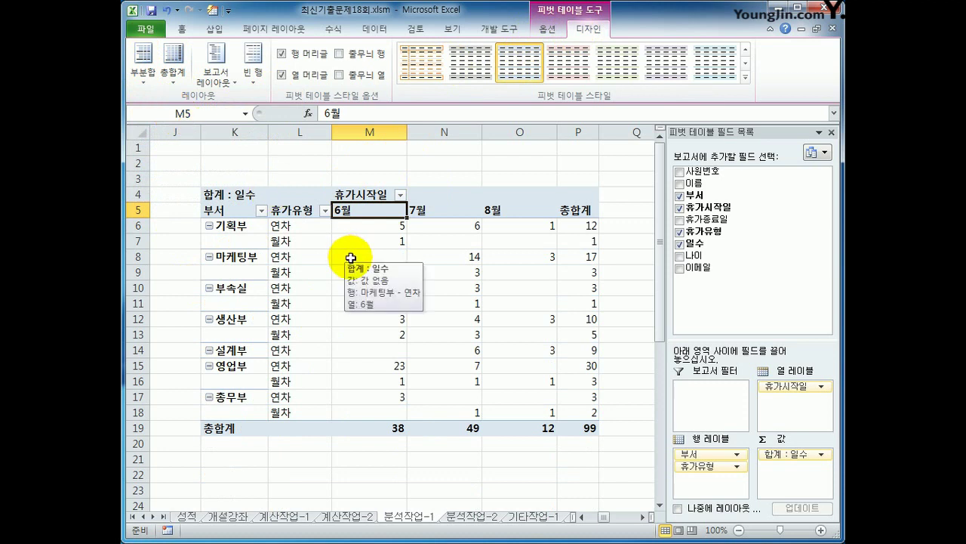
# Step: Give the 합계 : 일수 value field the custom number format #"일"
pyautogui.click(231, 195)
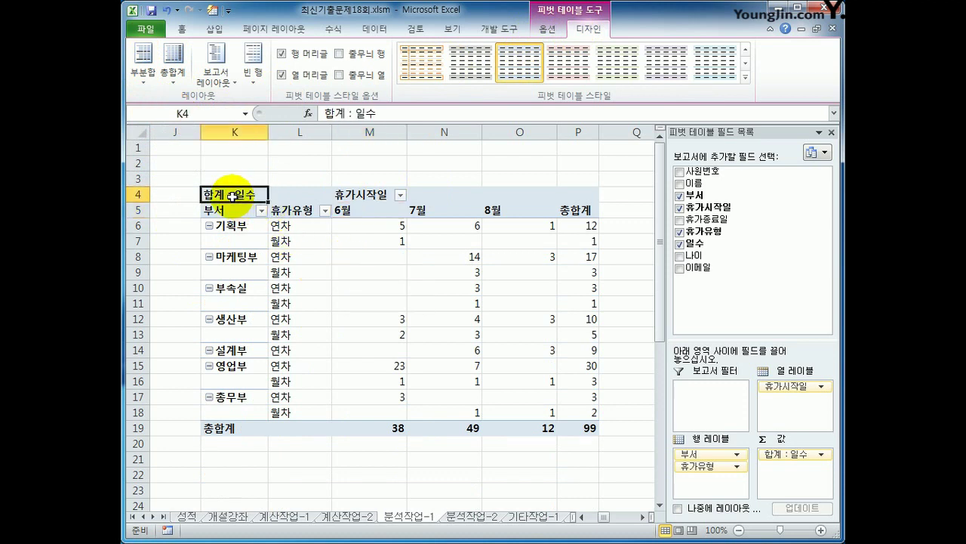
pyautogui.rightClick(232, 196)
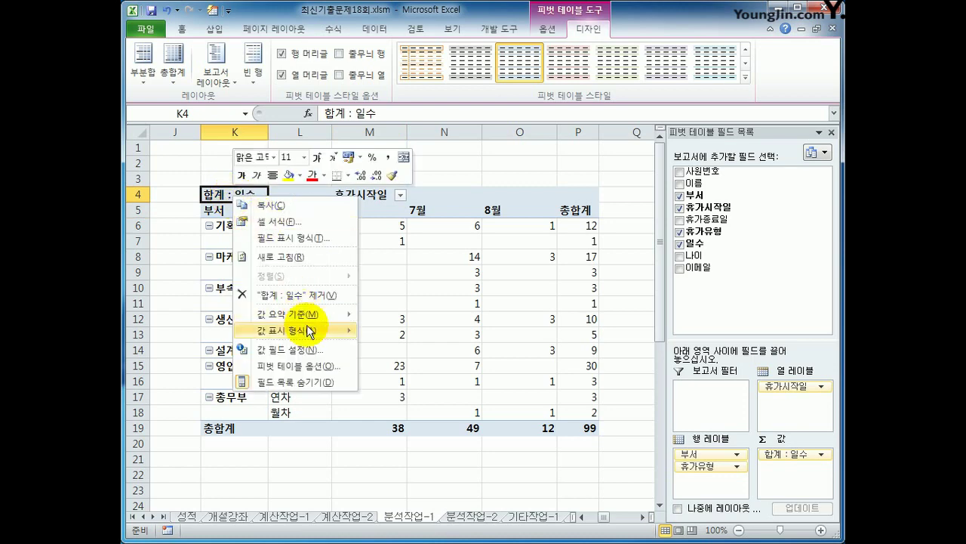
pyautogui.click(309, 351)
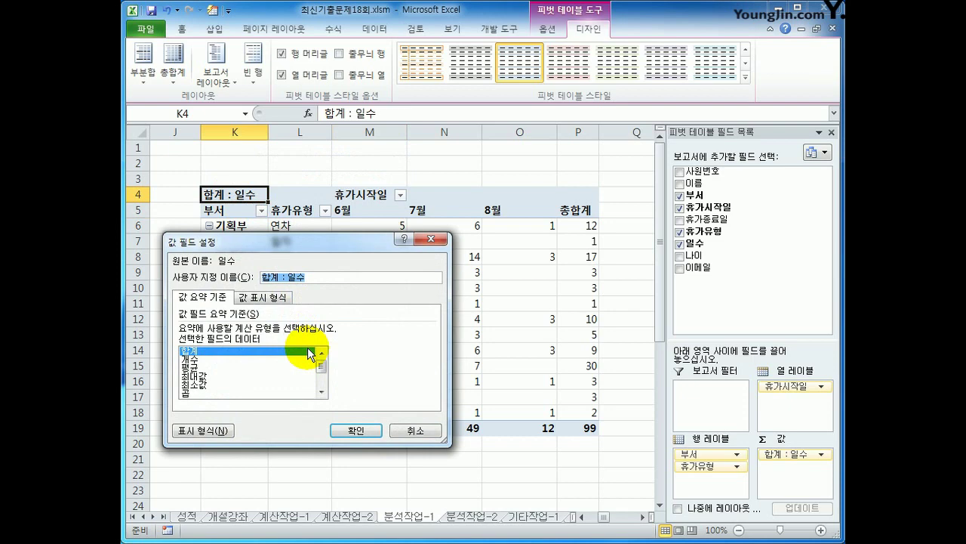
pyautogui.click(202, 434)
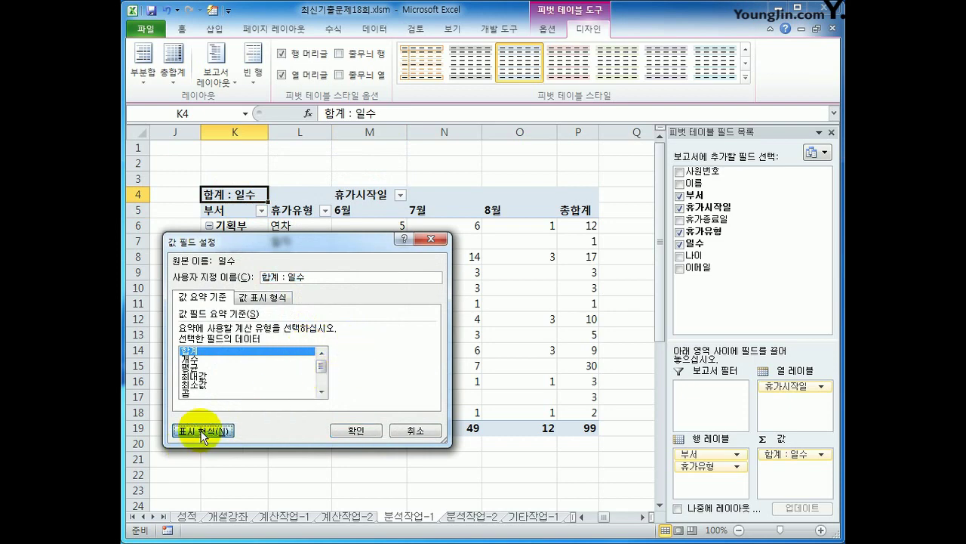
pyautogui.moveTo(227, 189); pyautogui.dragTo(443, 83)
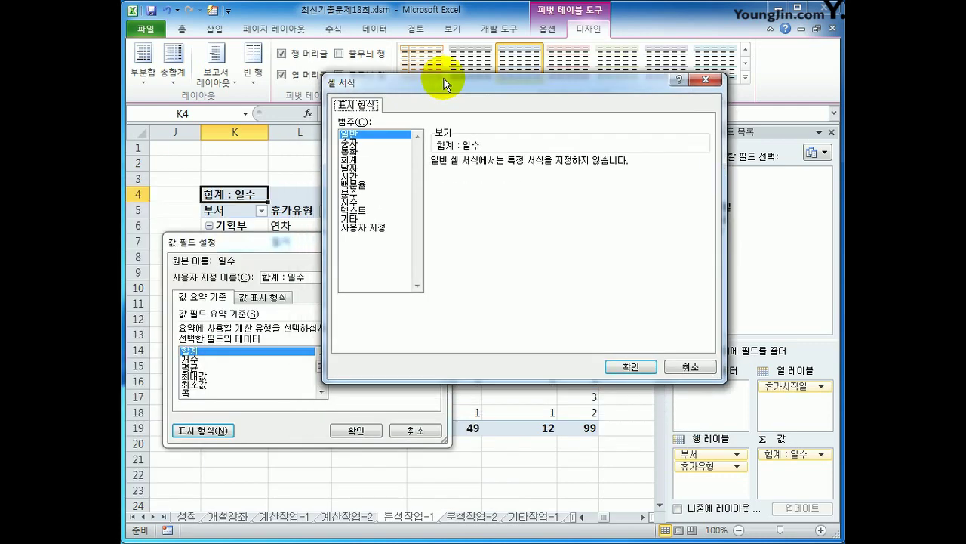
pyautogui.click(371, 228)
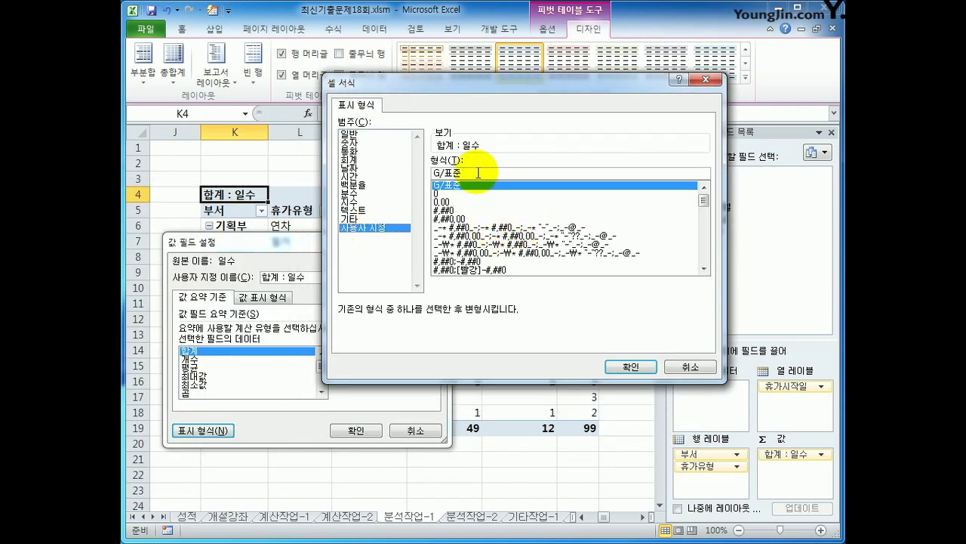
pyautogui.moveTo(479, 173); pyautogui.dragTo(330, 169)
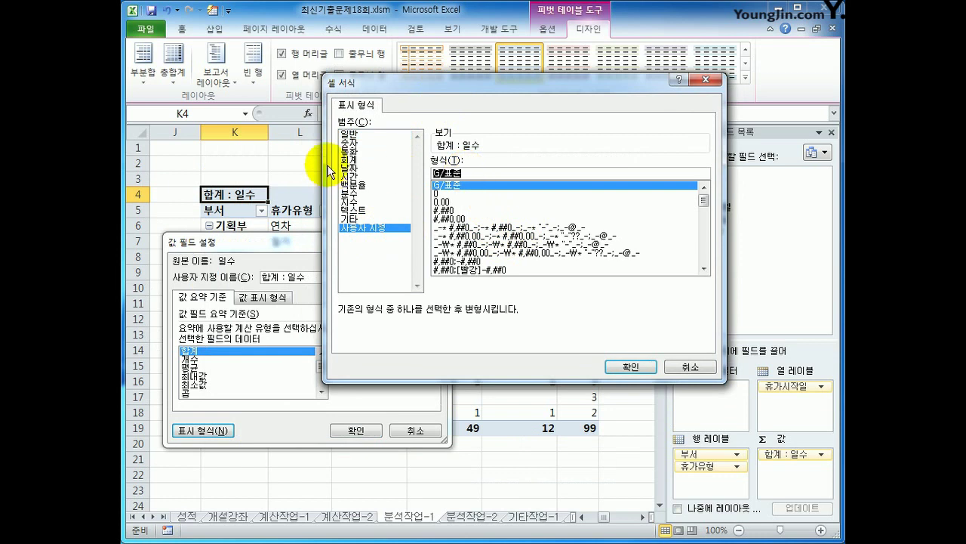
pyautogui.write('#"일')
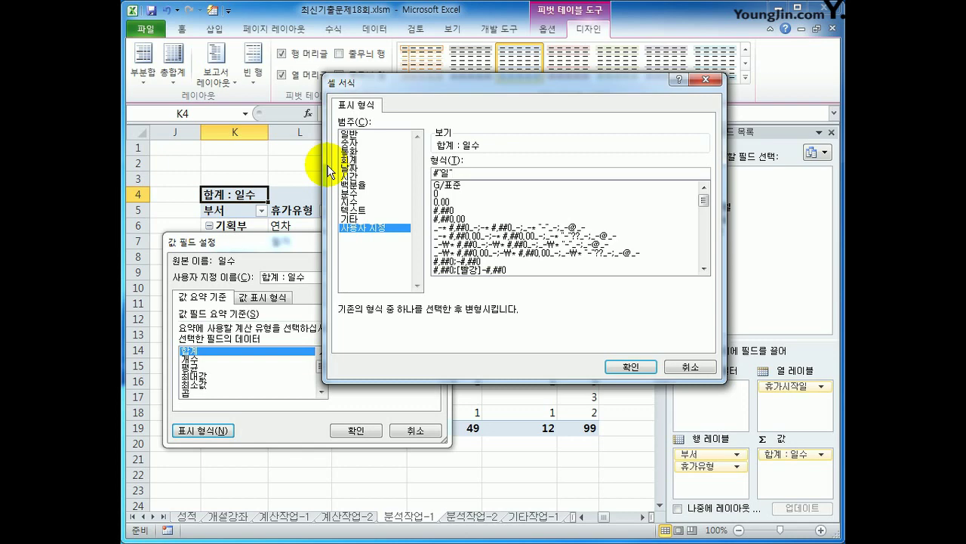
pyautogui.click(613, 367)
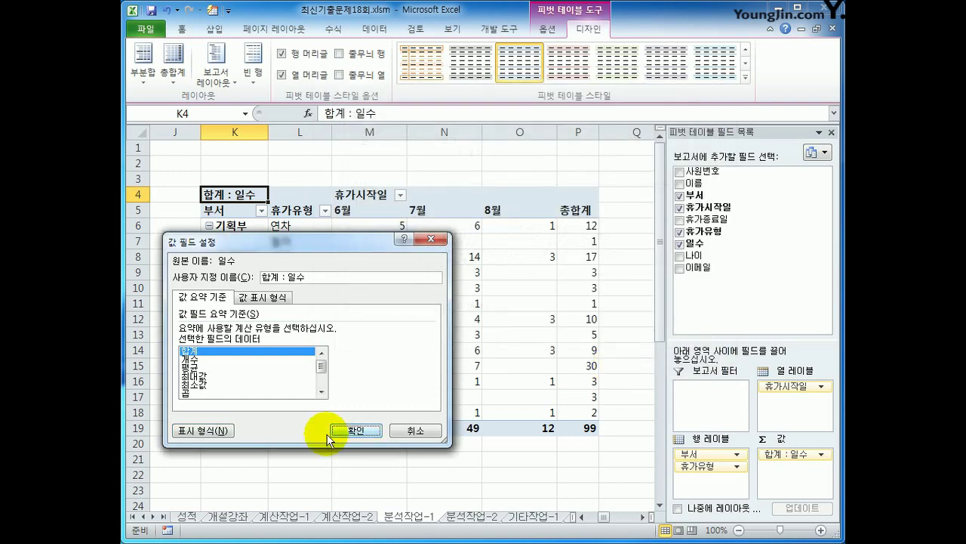
pyautogui.click(355, 434)
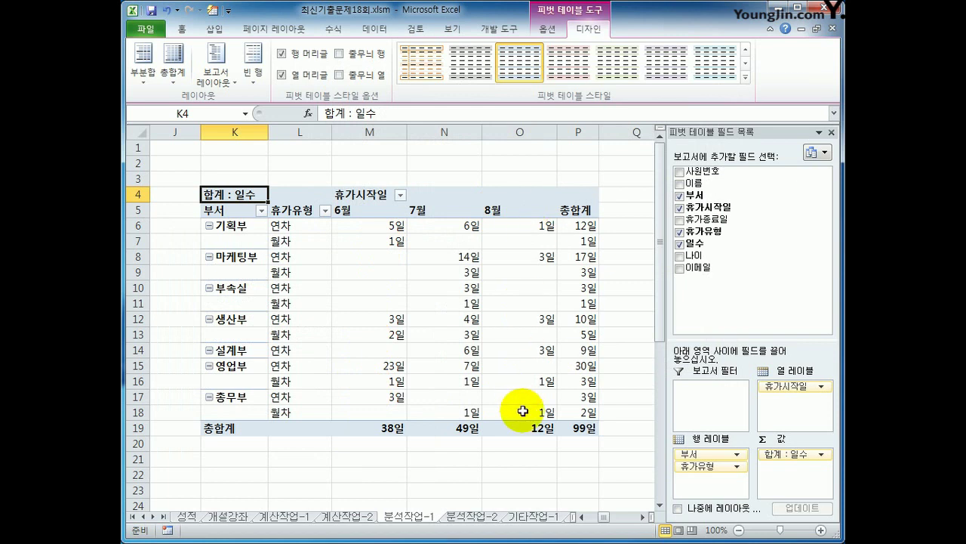
# Step: Switch to sheet 분석작업-2 and select cell H1
pyautogui.moveTo(523, 411)
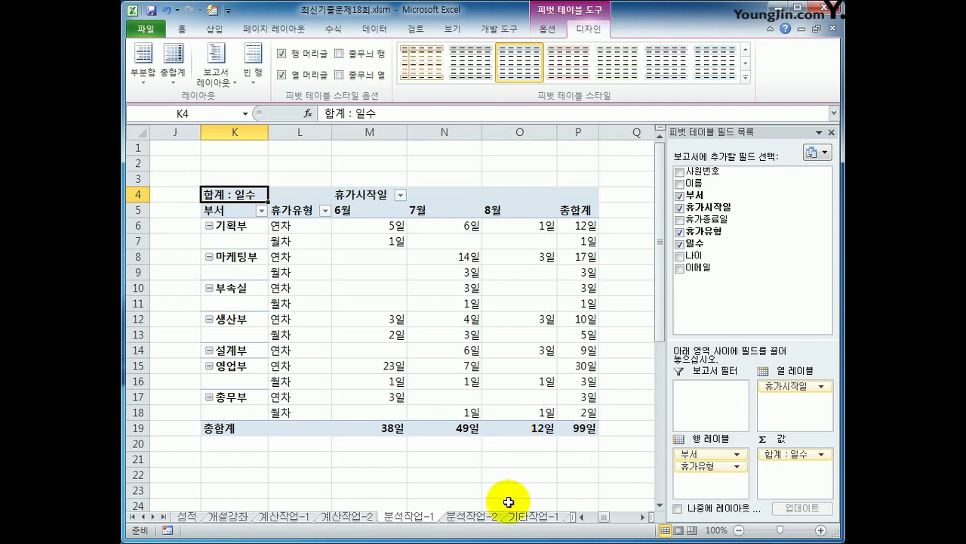
pyautogui.click(473, 516)
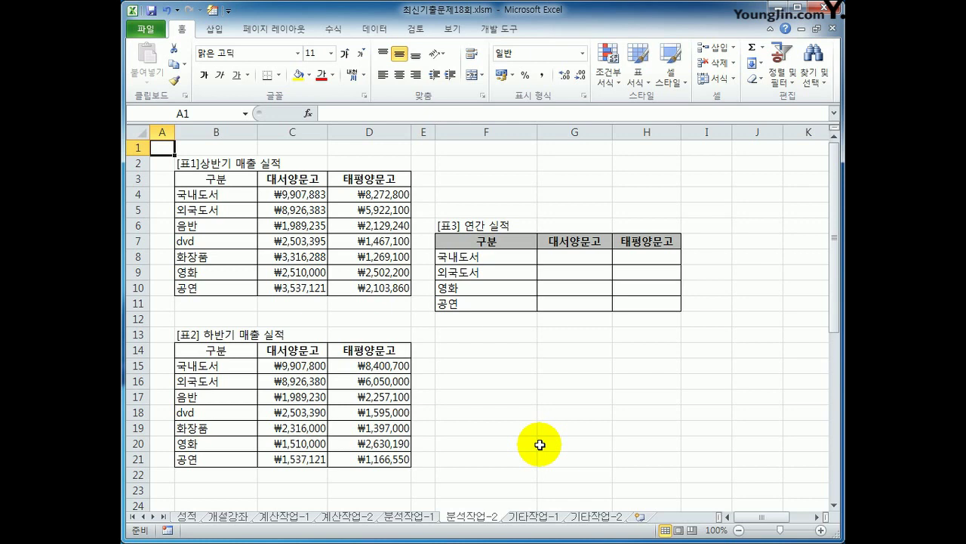
pyautogui.click(624, 147)
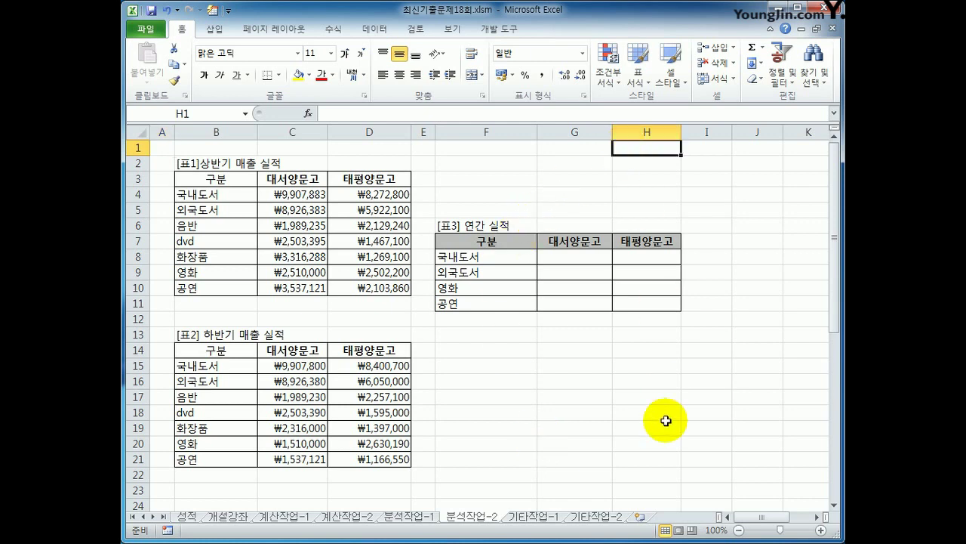
# Step: Start recording a macro named 통합, stored in the current workbook (현재 통합 문서)
pyautogui.click(486, 30)
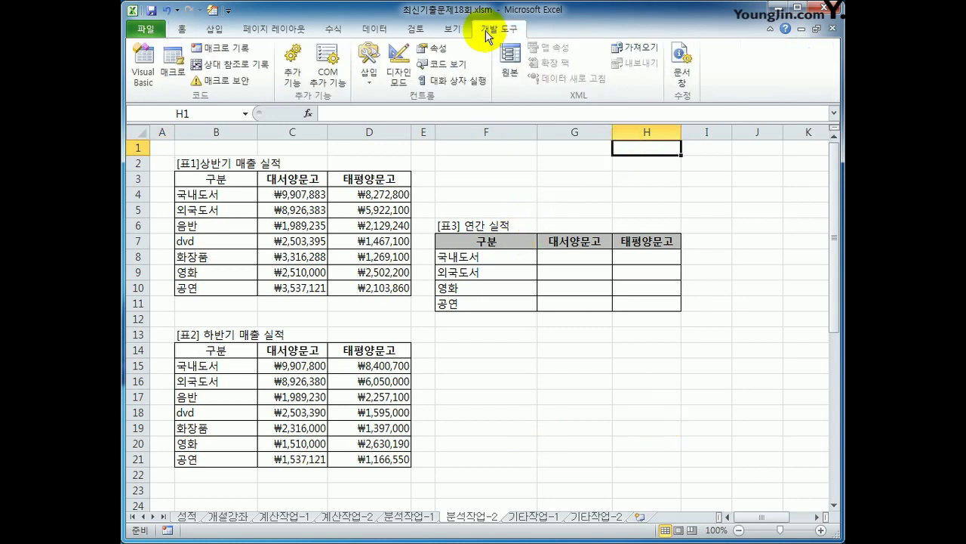
pyautogui.click(226, 51)
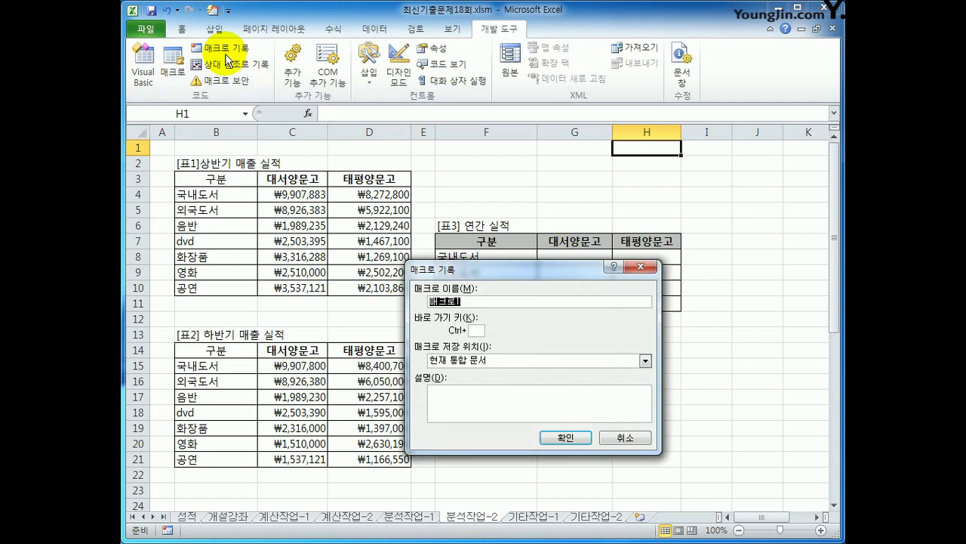
pyautogui.write('통합')
pyautogui.click(556, 435)
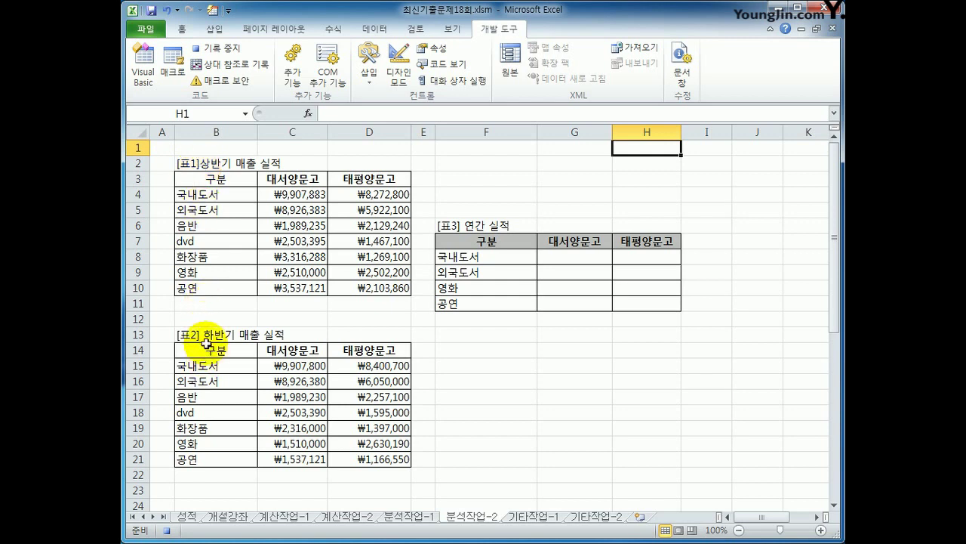
# Step: Start a 합계 consolidation (통합) into F7:H11 and add B3:D10 and B14:D21 as its reference ranges
pyautogui.moveTo(494, 241); pyautogui.dragTo(635, 305)
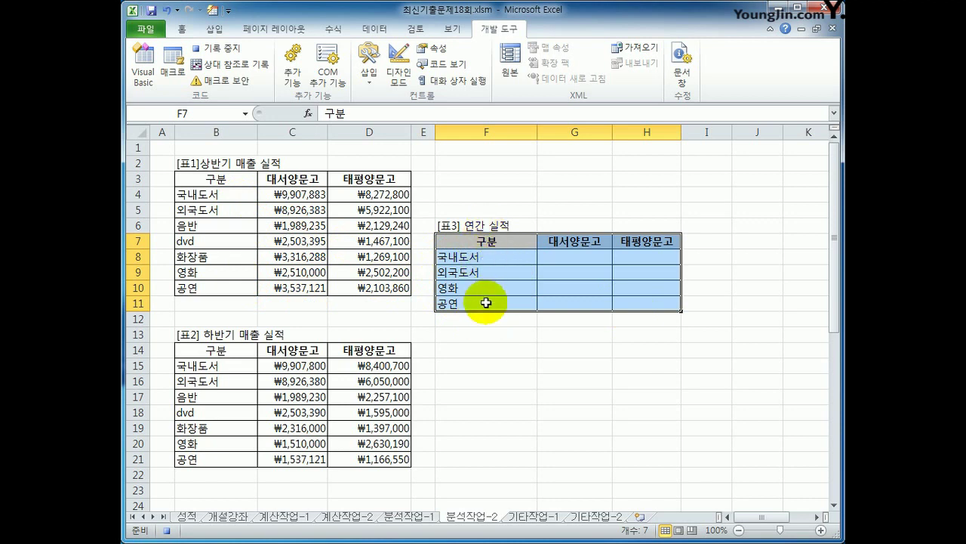
pyautogui.click(373, 30)
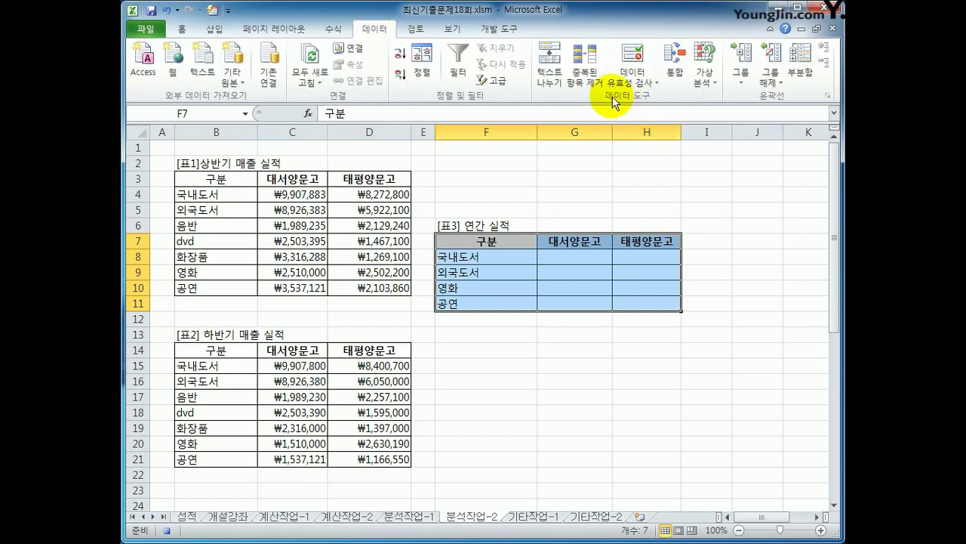
pyautogui.click(675, 65)
pyautogui.moveTo(560, 266); pyautogui.dragTo(633, 118)
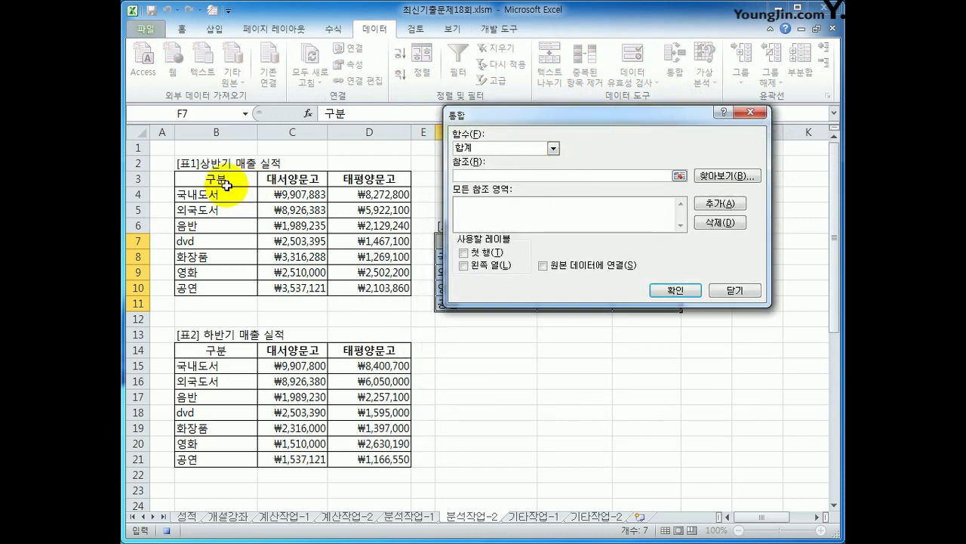
pyautogui.moveTo(216, 179); pyautogui.dragTo(374, 288)
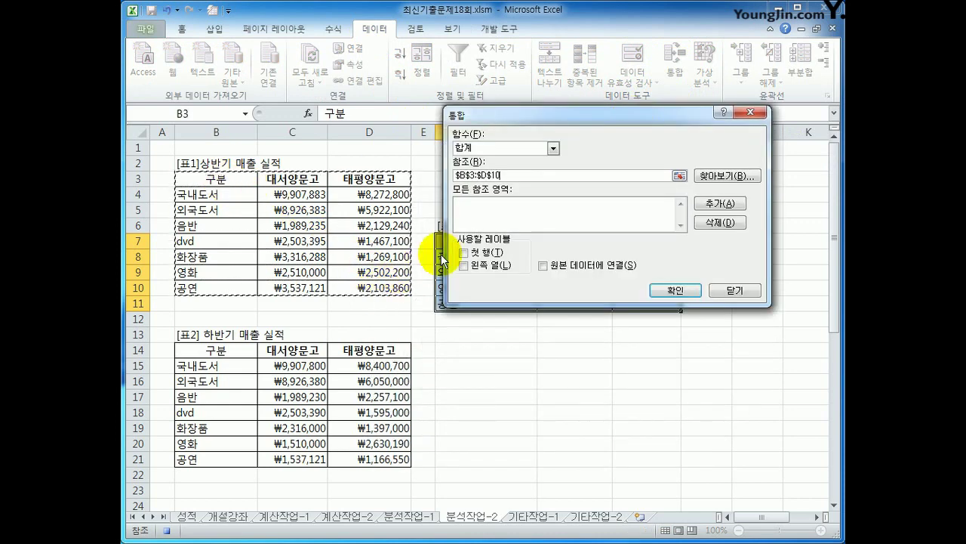
pyautogui.click(708, 205)
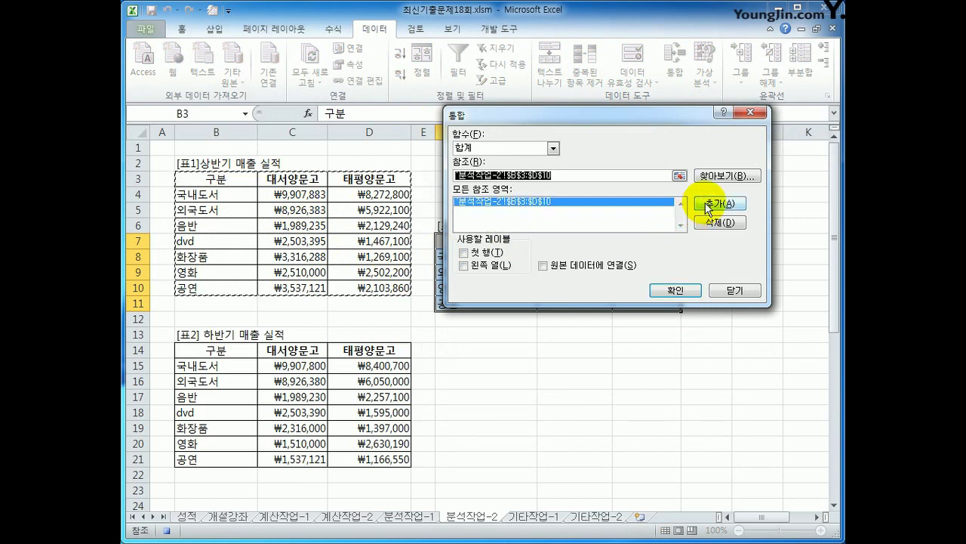
pyautogui.moveTo(246, 351); pyautogui.dragTo(376, 458)
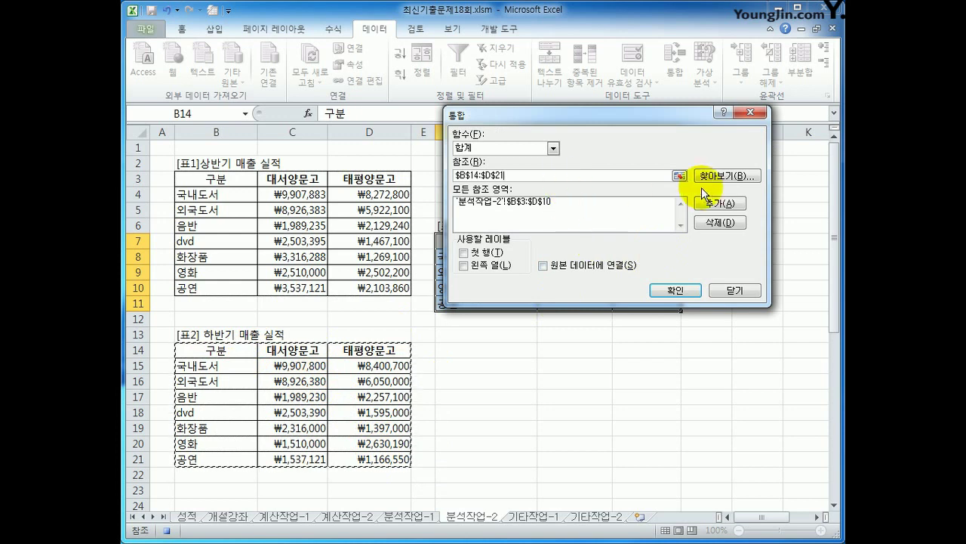
pyautogui.click(719, 204)
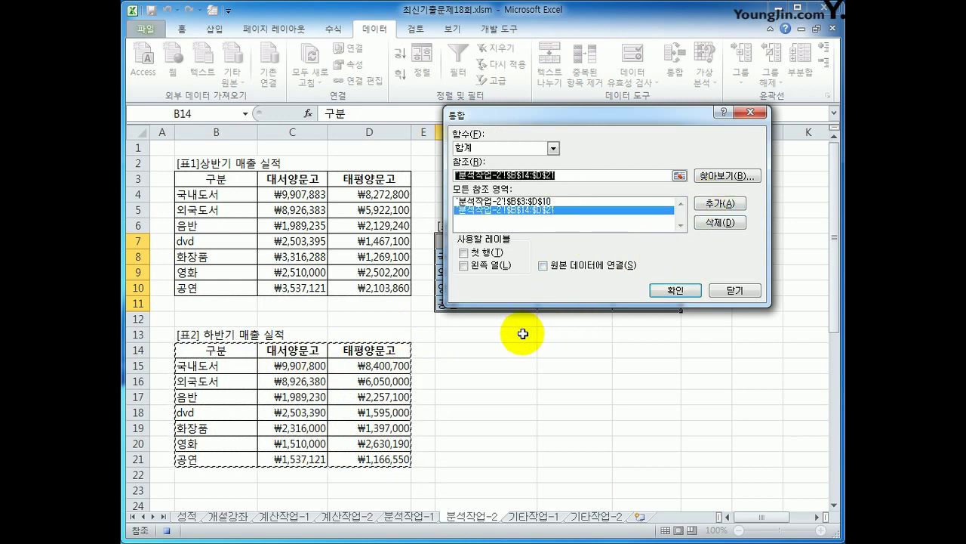
# Step: Use both 첫 행 and 왼쪽 열 as labels and run the consolidation into [표3] 연간 실적
pyautogui.click(478, 254)
pyautogui.click(486, 266)
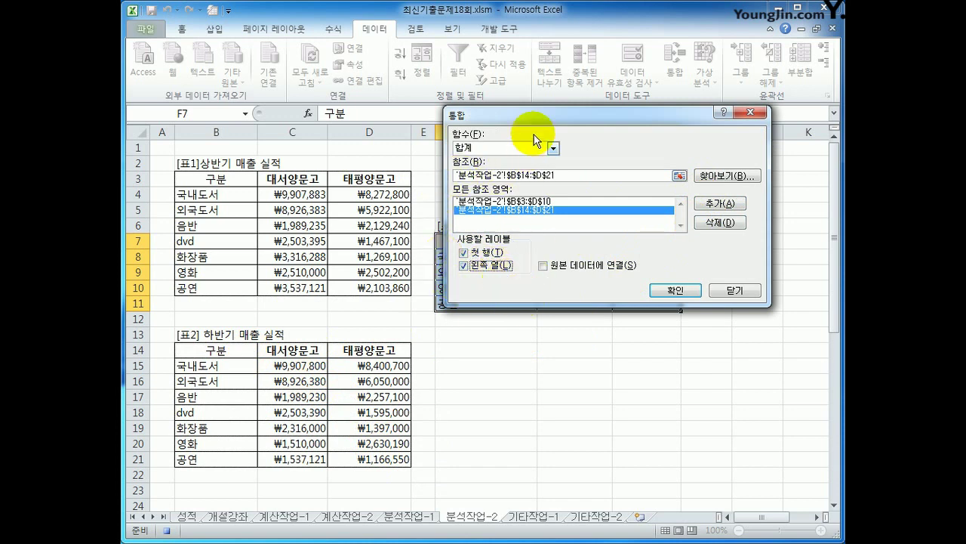
pyautogui.moveTo(544, 115); pyautogui.dragTo(549, 287)
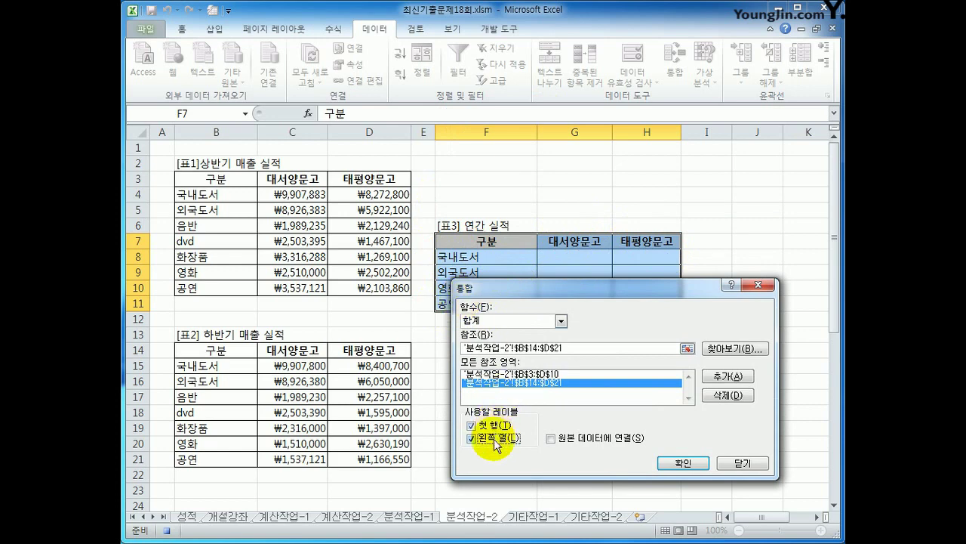
pyautogui.click(682, 462)
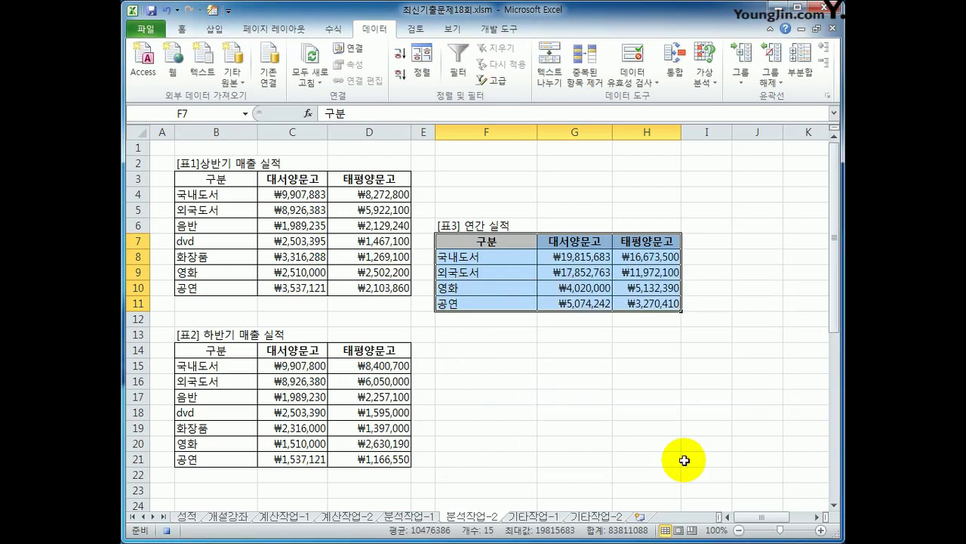
# Step: Select cell C4 in [표1], stop recording the macro, and move the selection to cell G19
pyautogui.click(480, 257)
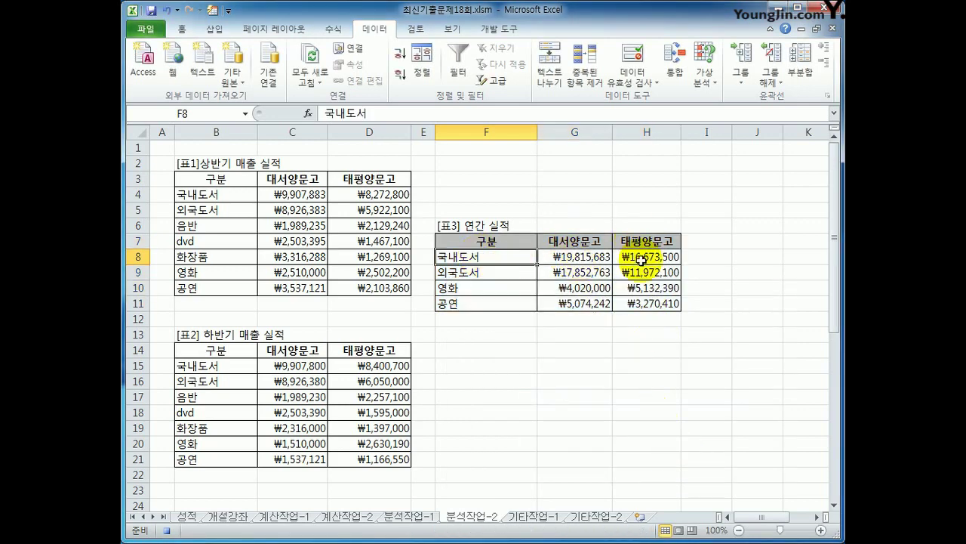
pyautogui.click(310, 365)
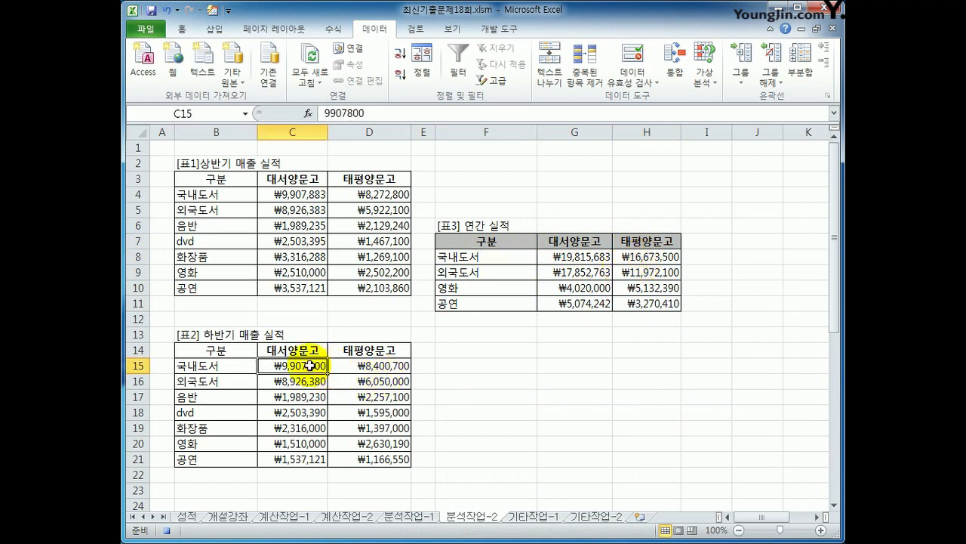
pyautogui.click(283, 189)
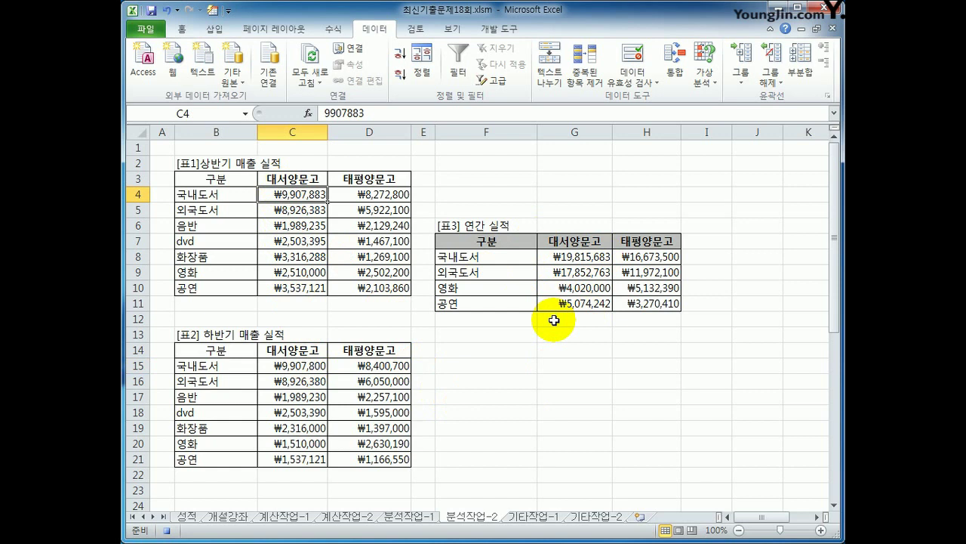
pyautogui.click(496, 33)
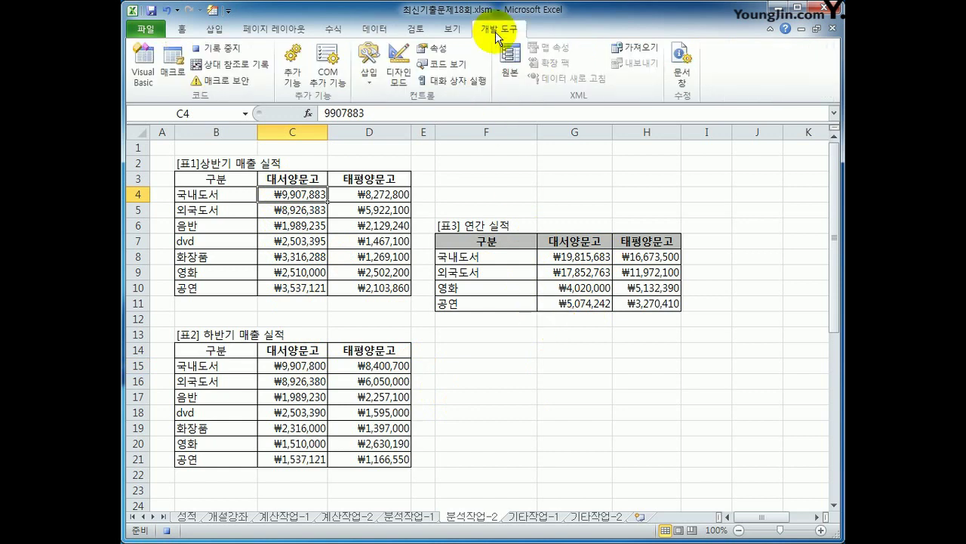
pyautogui.click(222, 47)
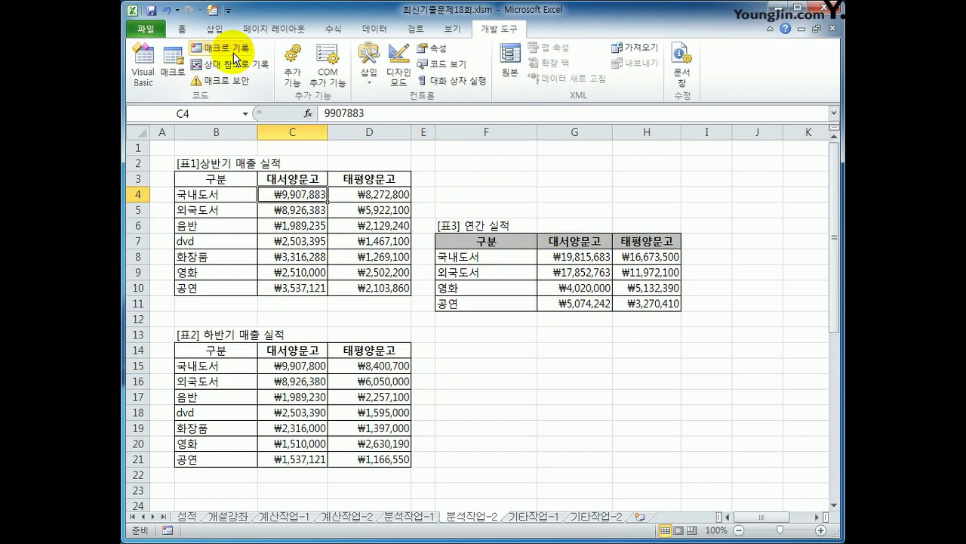
pyautogui.click(563, 426)
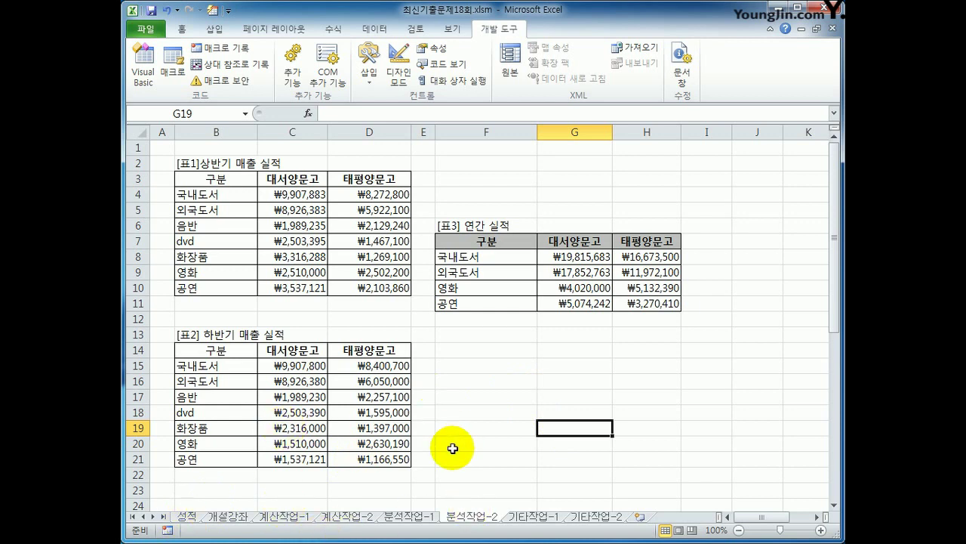
# Step: Draw a rectangle about 2.81 cm wide and 1.16 cm high over cells G3:G4 and label it 연간실적
pyautogui.click(213, 29)
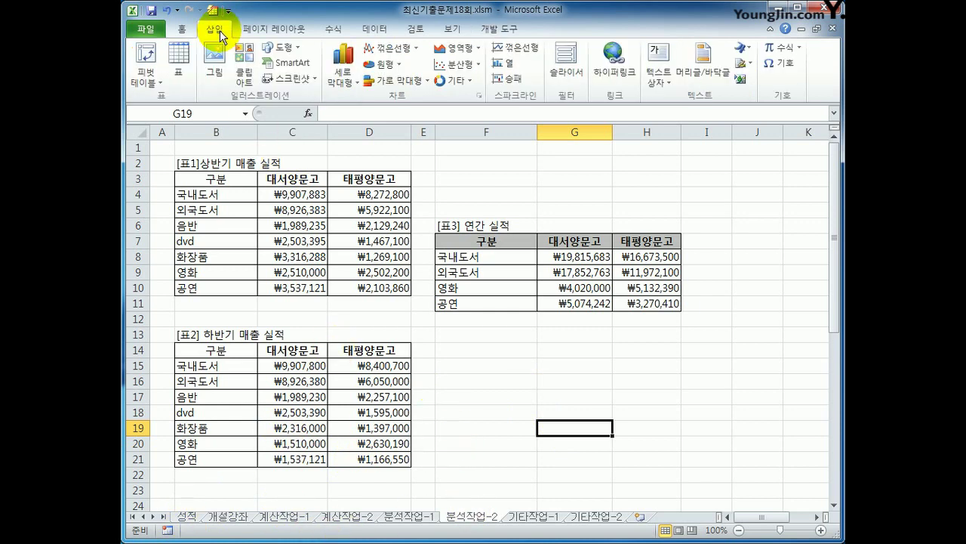
pyautogui.click(280, 47)
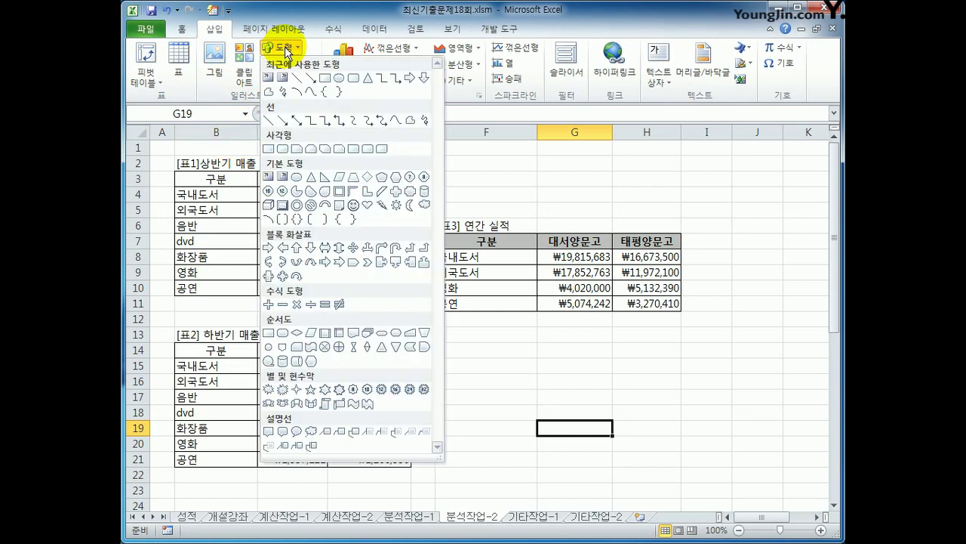
pyautogui.click(273, 150)
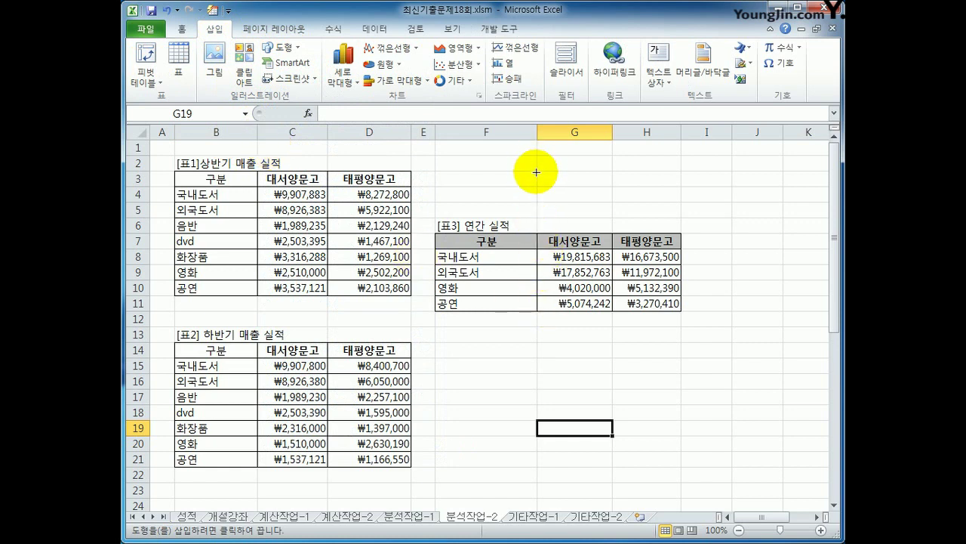
pyautogui.moveTo(536, 171)
pyautogui.mouseDown()
pyautogui.moveTo(660, 194)
pyautogui.moveTo(665, 206)
pyautogui.moveTo(631, 206)
pyautogui.mouseUp()
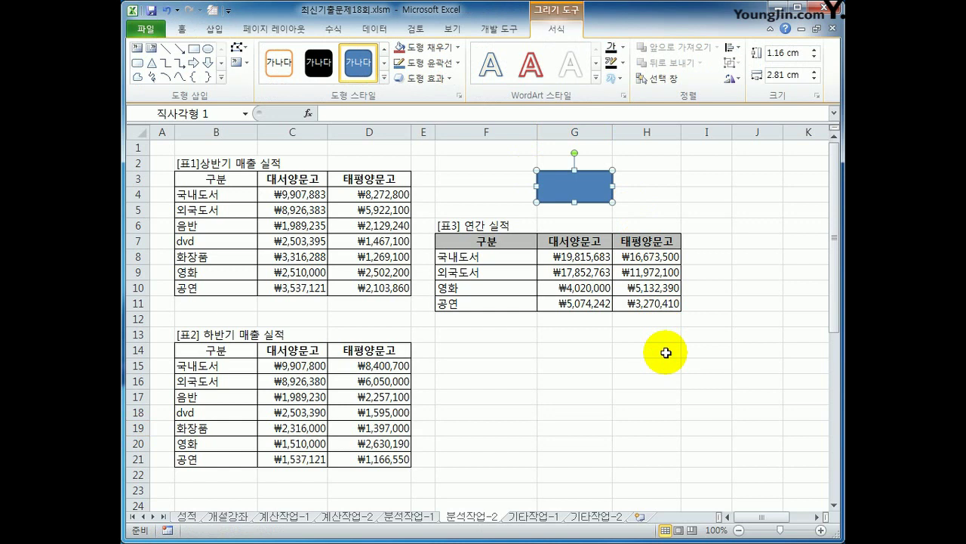
pyautogui.write('연간실ㅈ')
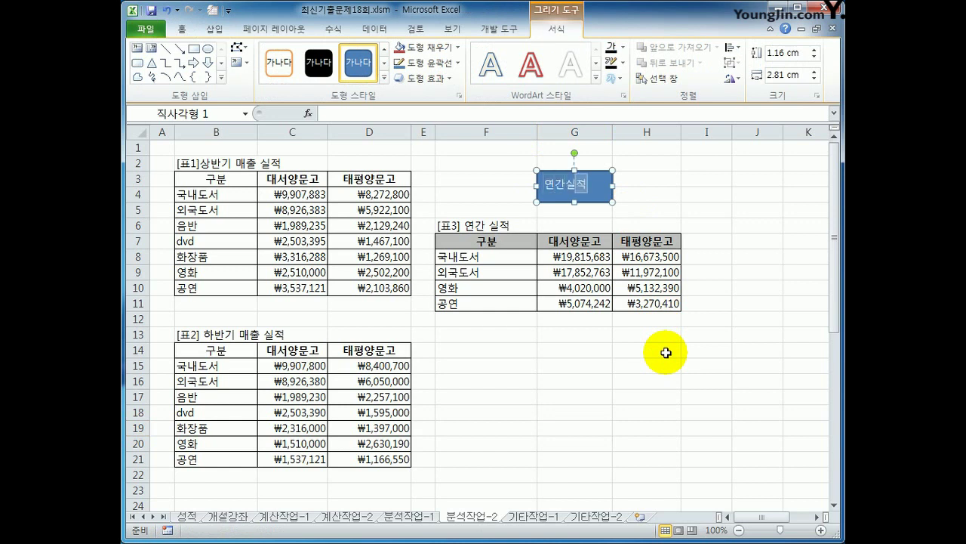
# Step: Center the 연간실적 text both vertically and horizontally within the rectangle
pyautogui.click(594, 199)
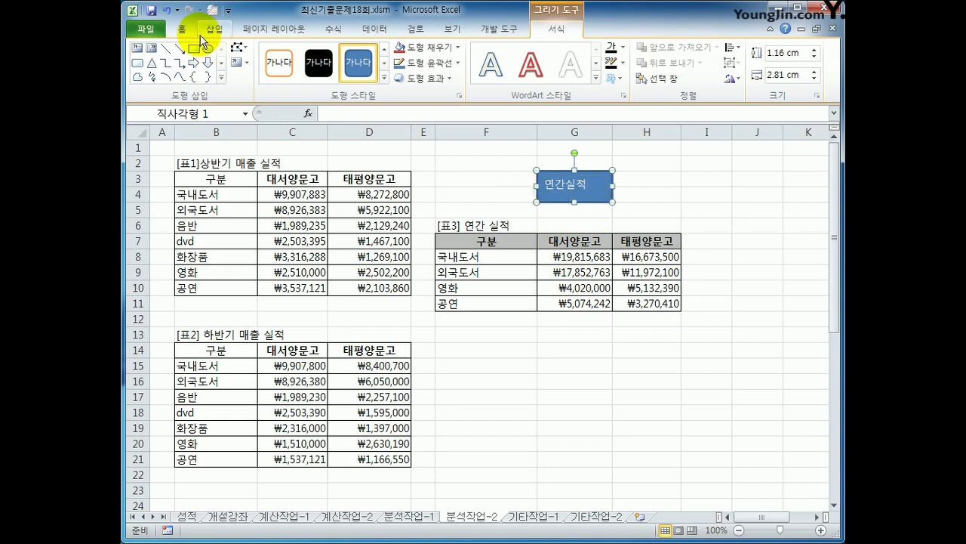
pyautogui.click(182, 28)
pyautogui.click(399, 54)
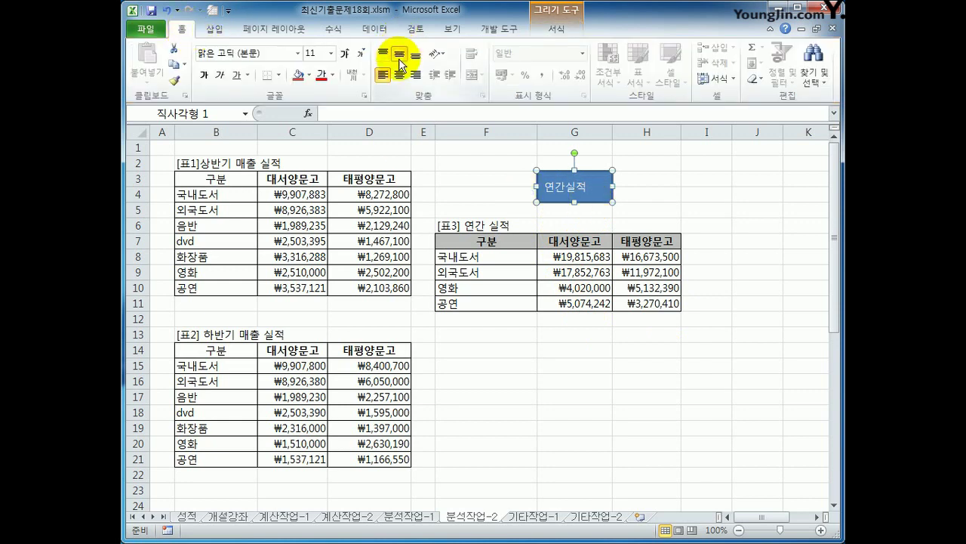
pyautogui.click(400, 75)
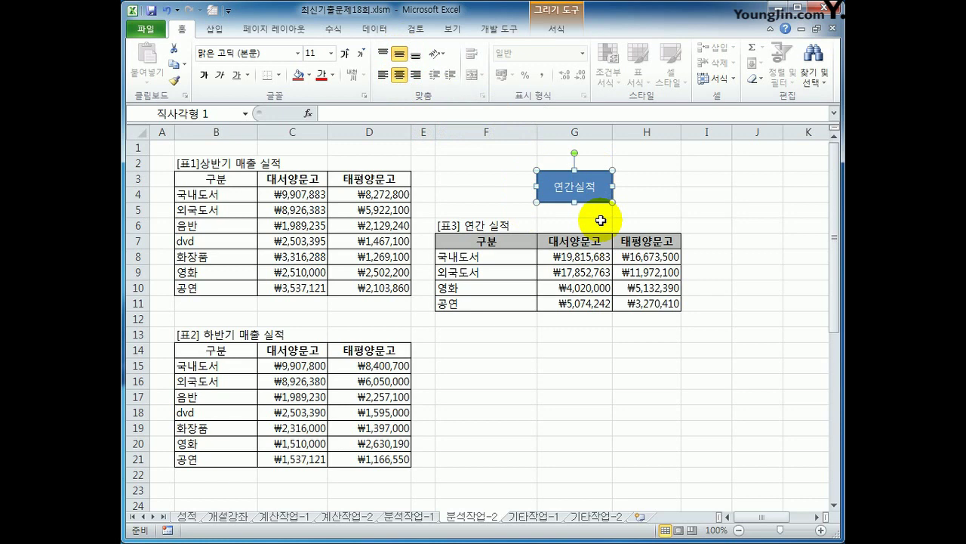
# Step: Assign the 통합 macro to the 연간실적 rectangle and deselect the shape
pyautogui.rightClick(583, 176)
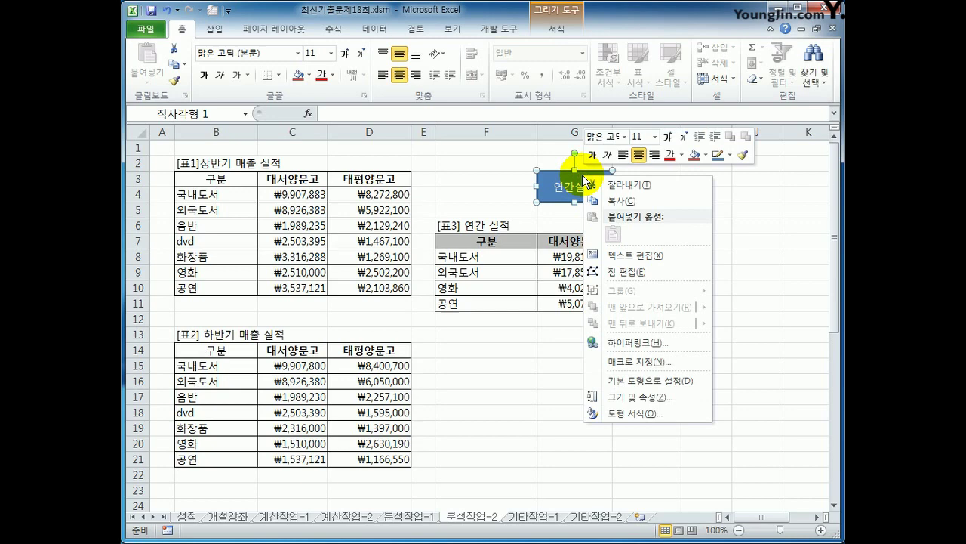
pyautogui.click(698, 363)
pyautogui.moveTo(652, 247); pyautogui.dragTo(333, 184)
pyautogui.click(255, 228)
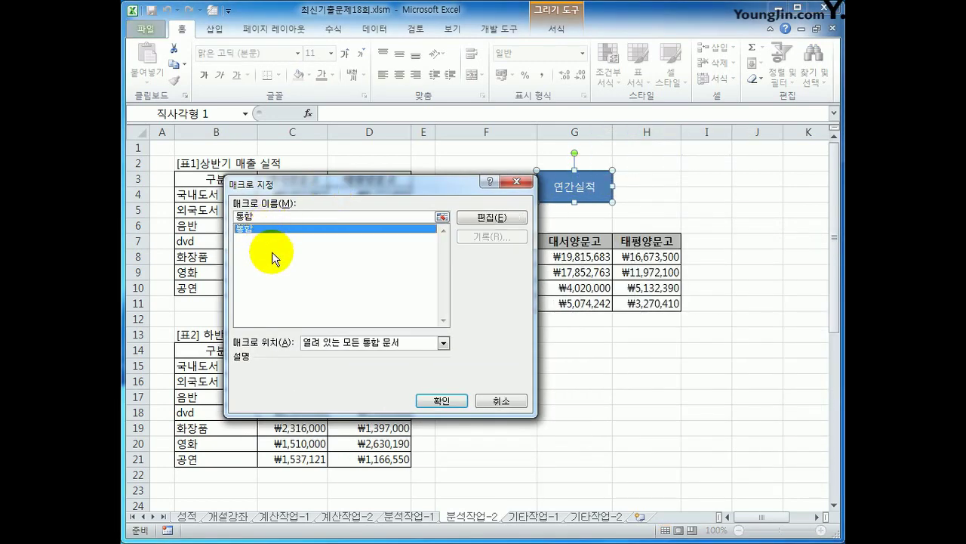
pyautogui.click(449, 401)
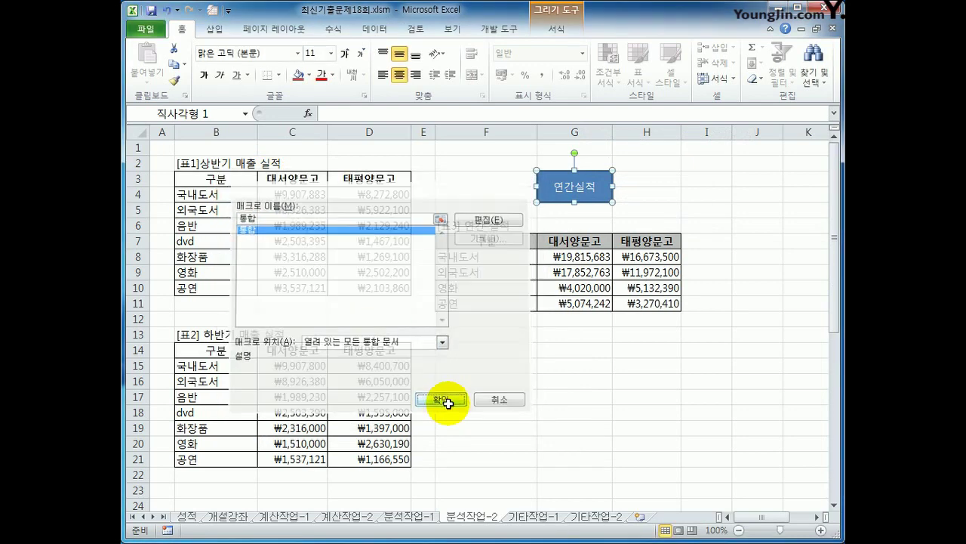
pyautogui.click(708, 381)
# Step: Clear the values in G8:H11 and run the macro from the 연간실적 rectangle to refill the table
pyautogui.moveTo(576, 256); pyautogui.dragTo(639, 305)
pyautogui.press('Delete')
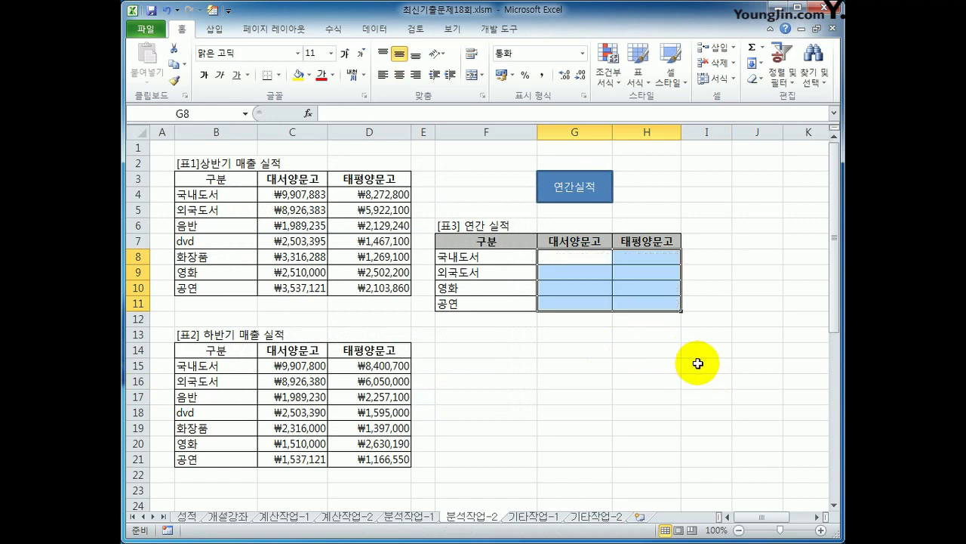
pyautogui.click(720, 365)
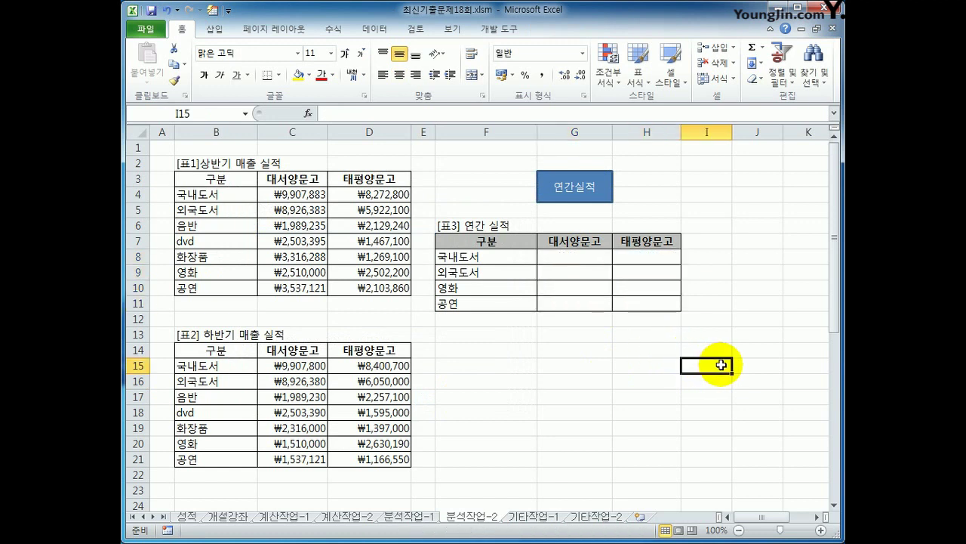
pyautogui.click(588, 204)
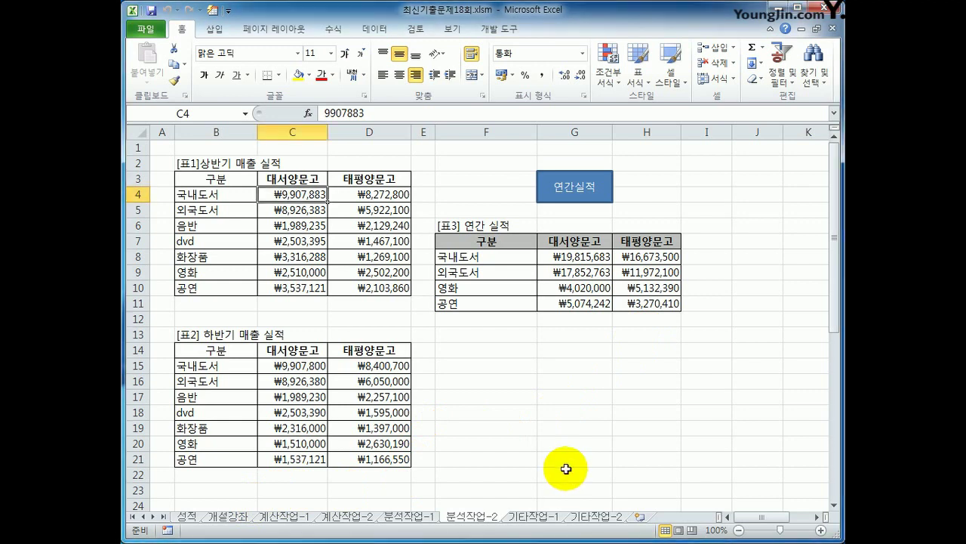
# Step: Switch to sheet 기타작업-1 and bring the chart below the 지역별 매출실적 table into view
pyautogui.click(536, 517)
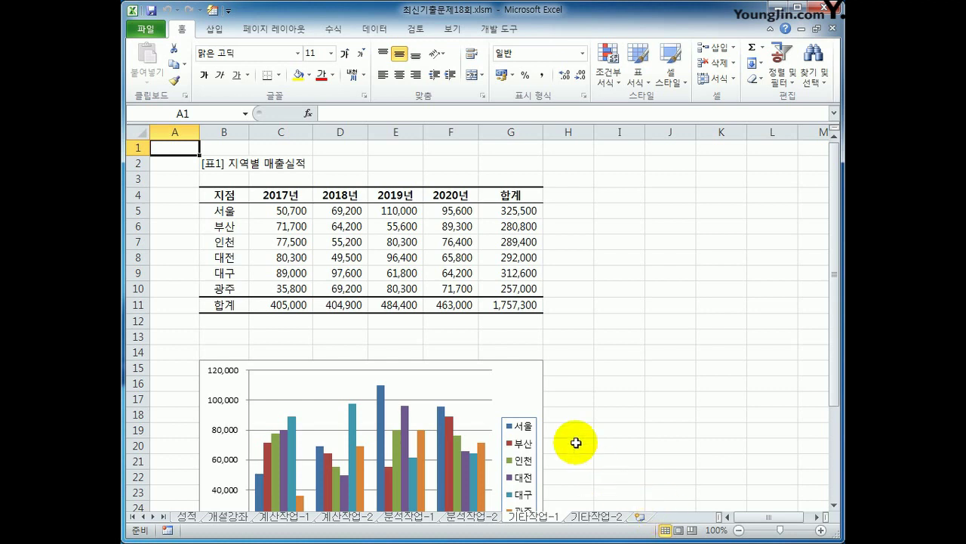
pyautogui.scroll(-1, 468, 424)
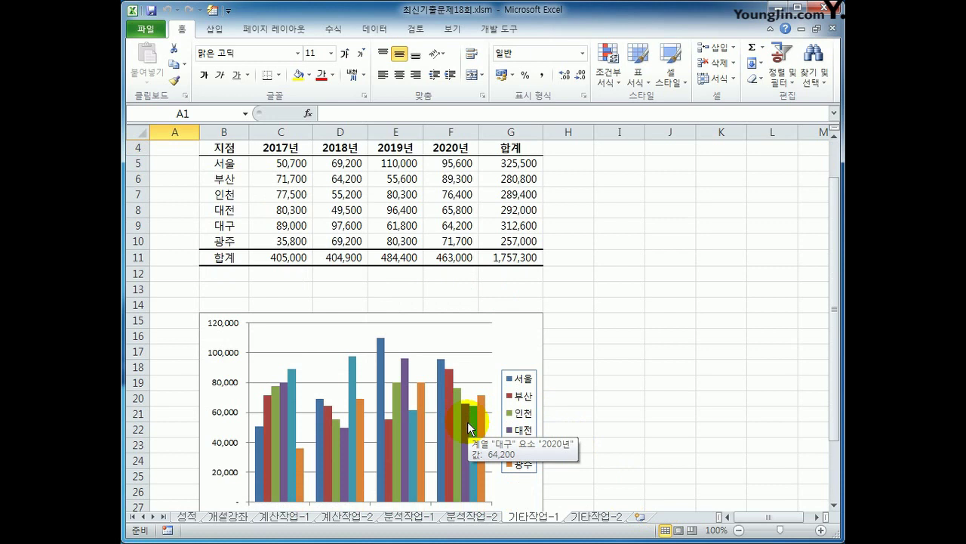
# Step: Open the source data selection of the 지역별 매출실적 chart, and switch its rows and columns once and back again
pyautogui.scroll(-2, 469, 427)
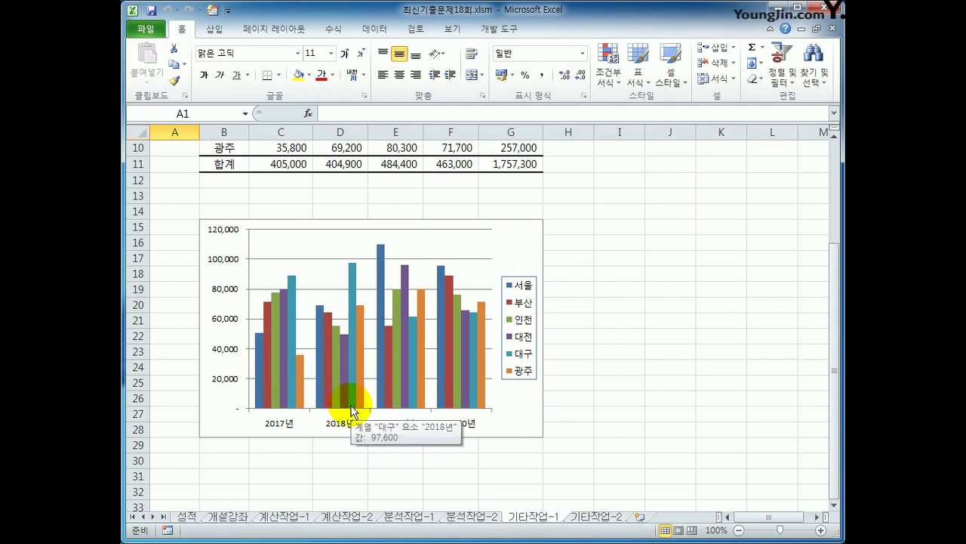
pyautogui.scroll(3, 352, 411)
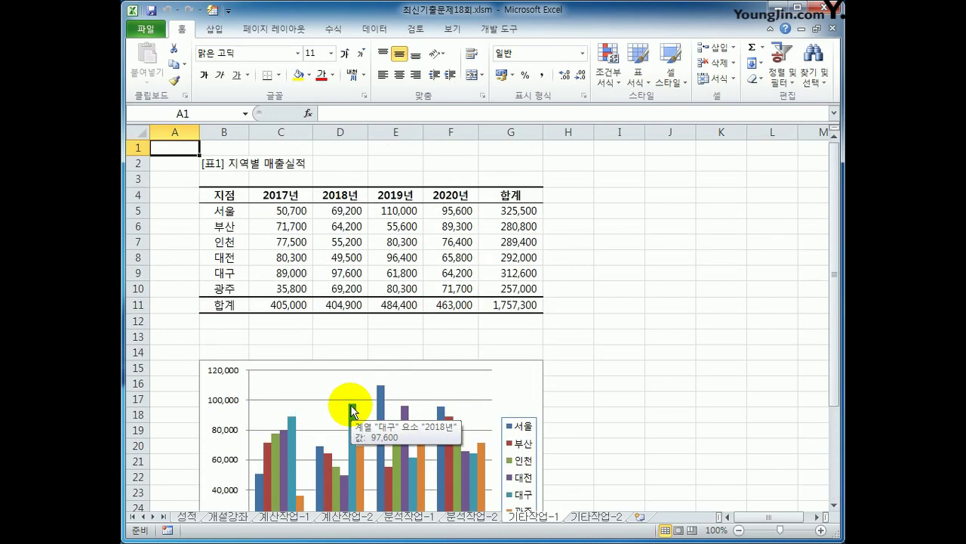
pyautogui.scroll(-2, 352, 411)
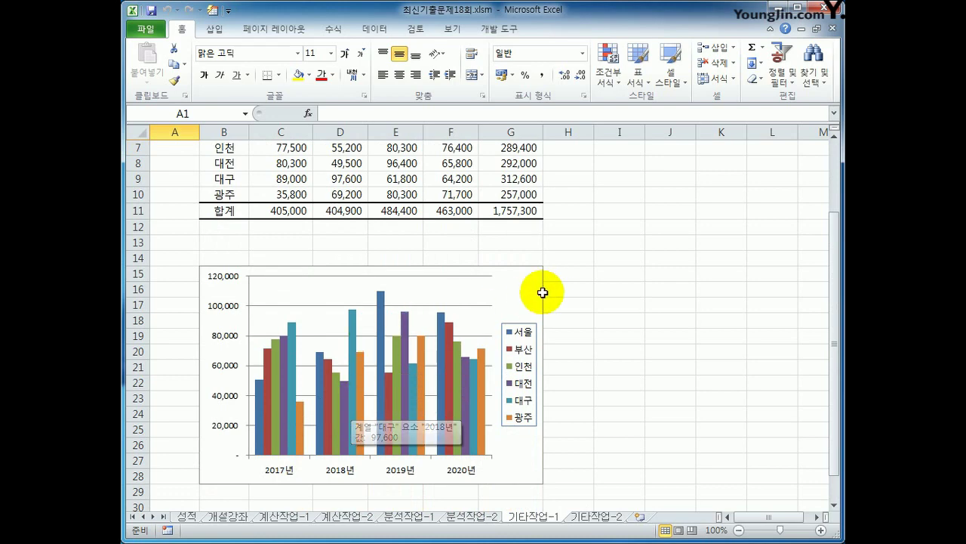
pyautogui.scroll(-1, 513, 292)
pyautogui.click(511, 235)
pyautogui.rightClick(510, 234)
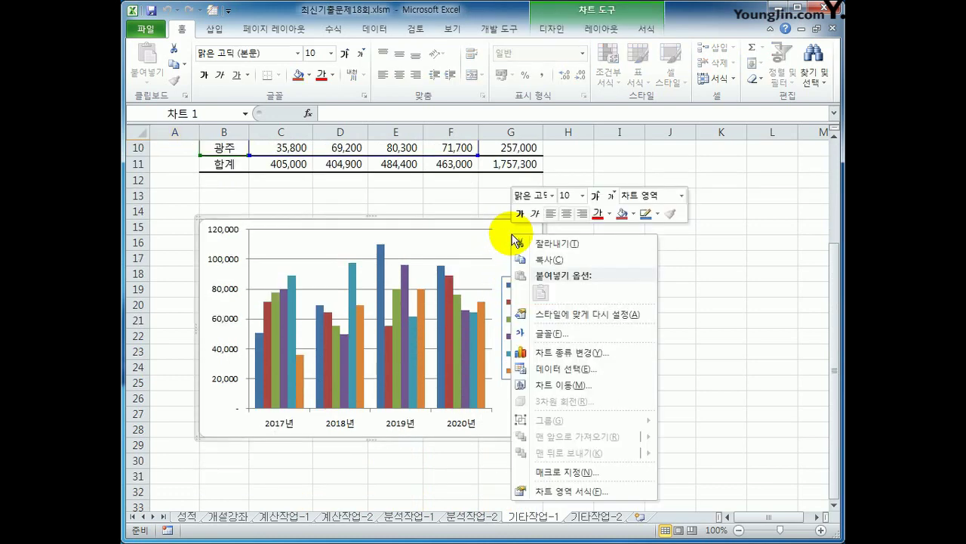
pyautogui.click(562, 367)
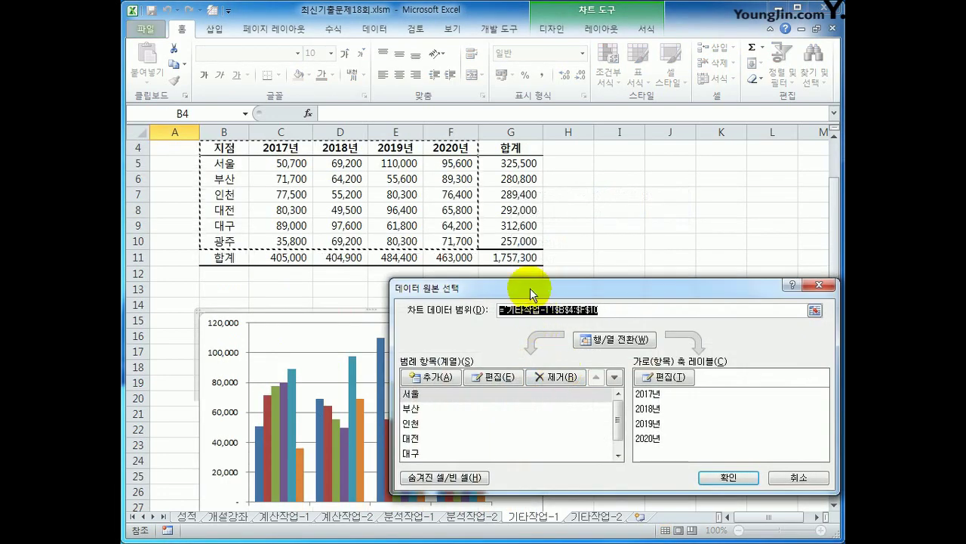
pyautogui.moveTo(530, 288); pyautogui.dragTo(361, 286)
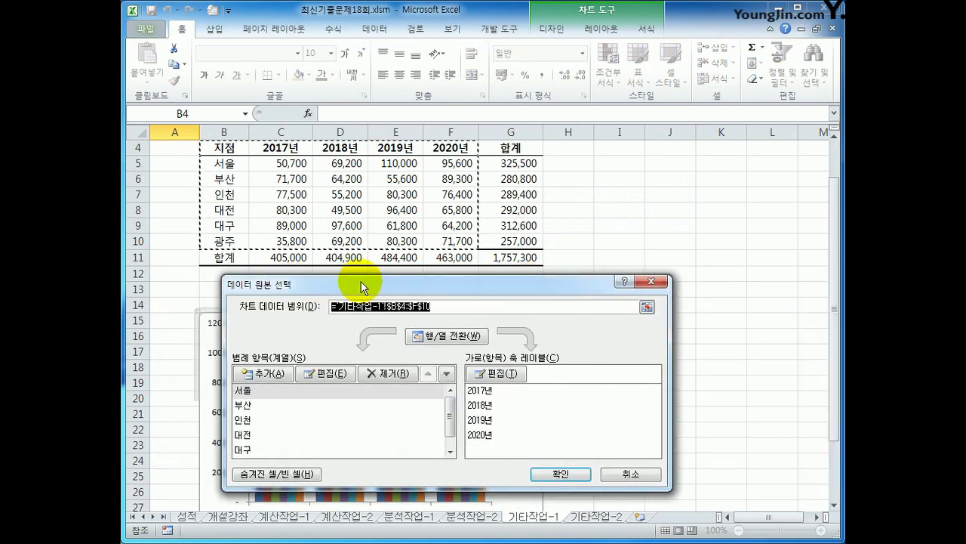
pyautogui.moveTo(361, 286); pyautogui.dragTo(483, 170)
pyautogui.click(572, 220)
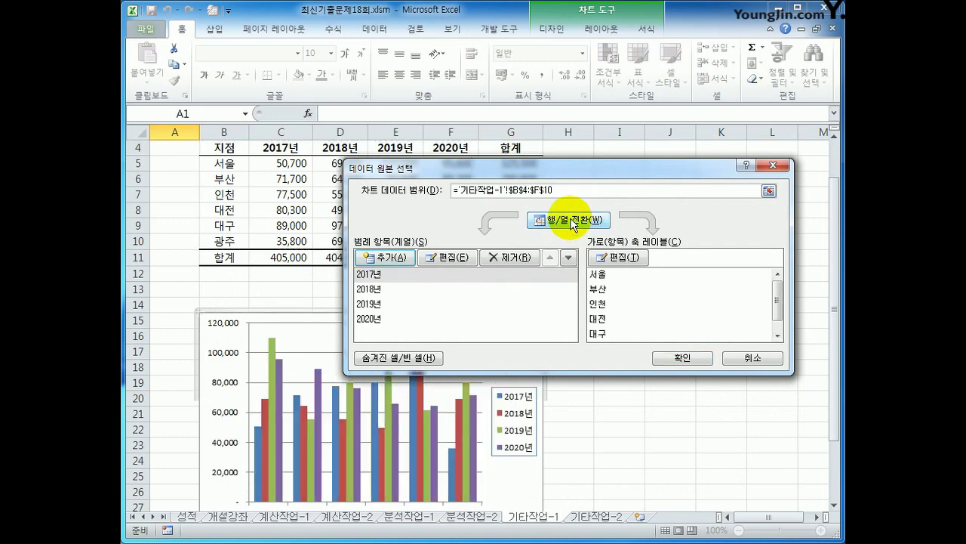
pyautogui.click(569, 219)
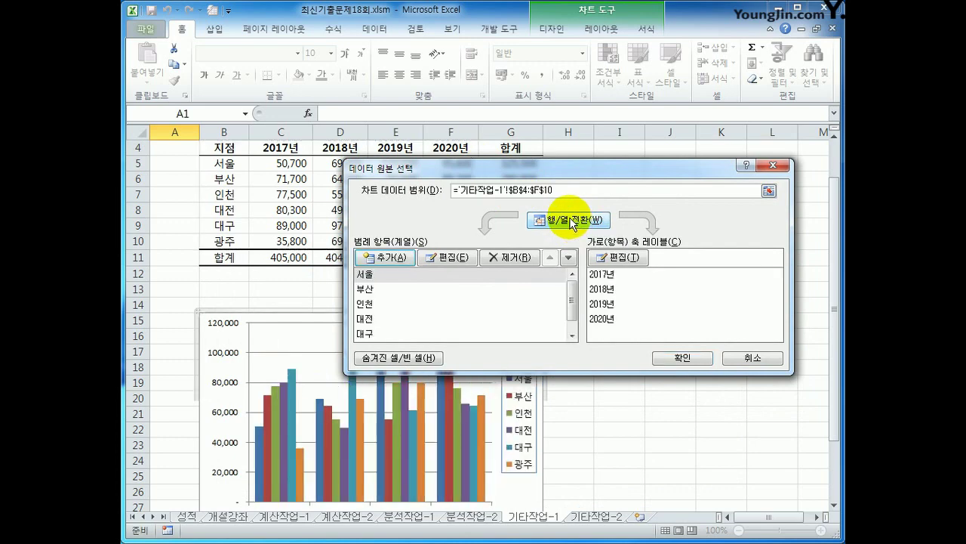
# Step: Remove the 부산, 인천, 대전 and 대구 series from the chart's data source, keeping only 서울 and 광주
pyautogui.click(388, 293)
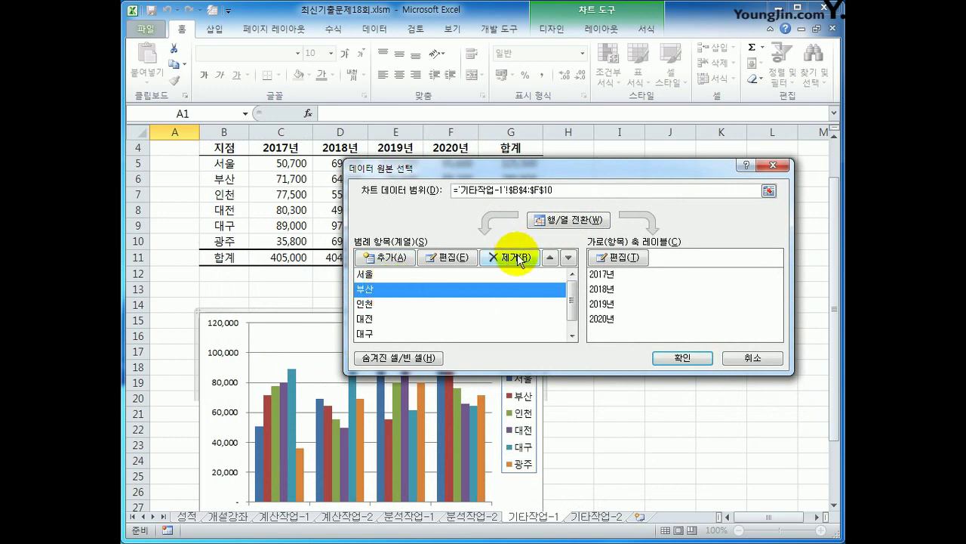
pyautogui.click(511, 257)
pyautogui.click(403, 291)
pyautogui.click(498, 257)
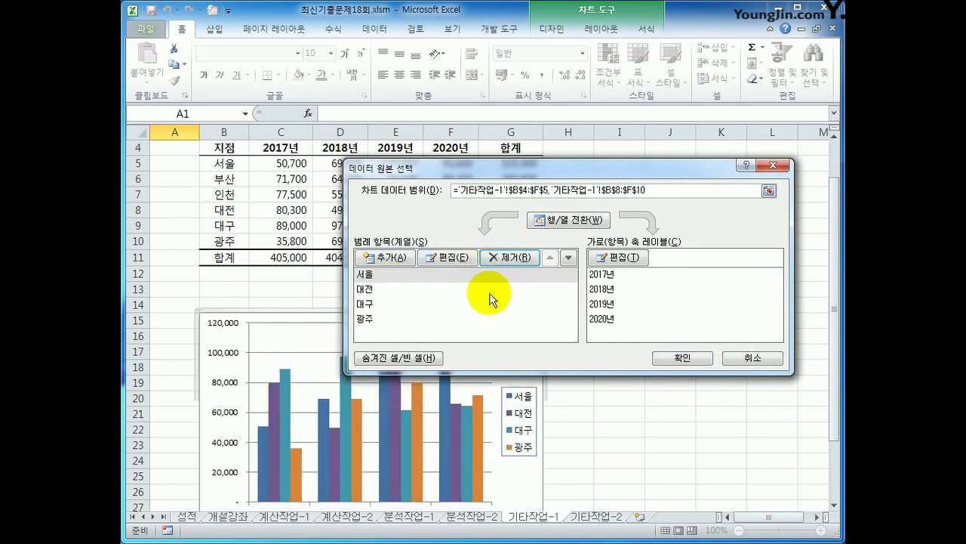
pyautogui.click(422, 291)
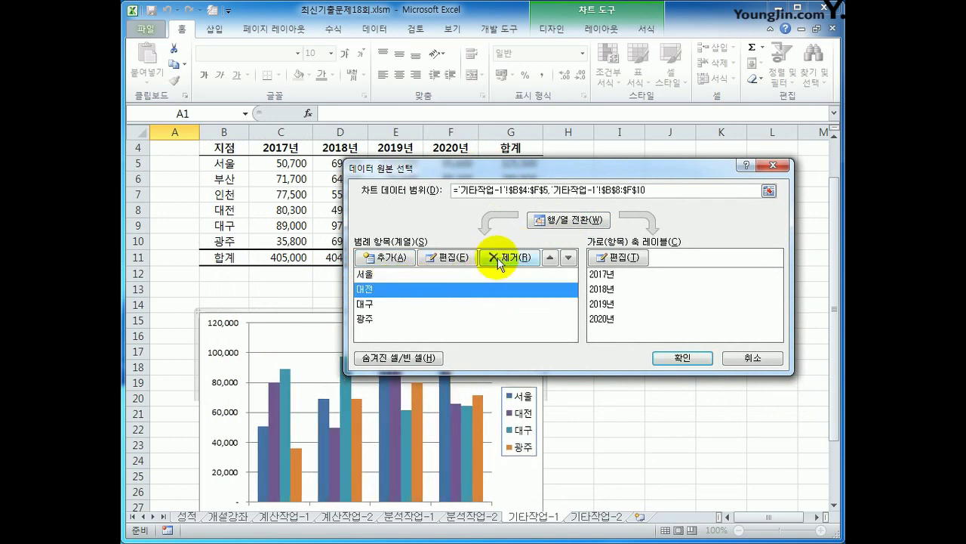
pyautogui.click(498, 257)
pyautogui.click(427, 289)
pyautogui.click(514, 262)
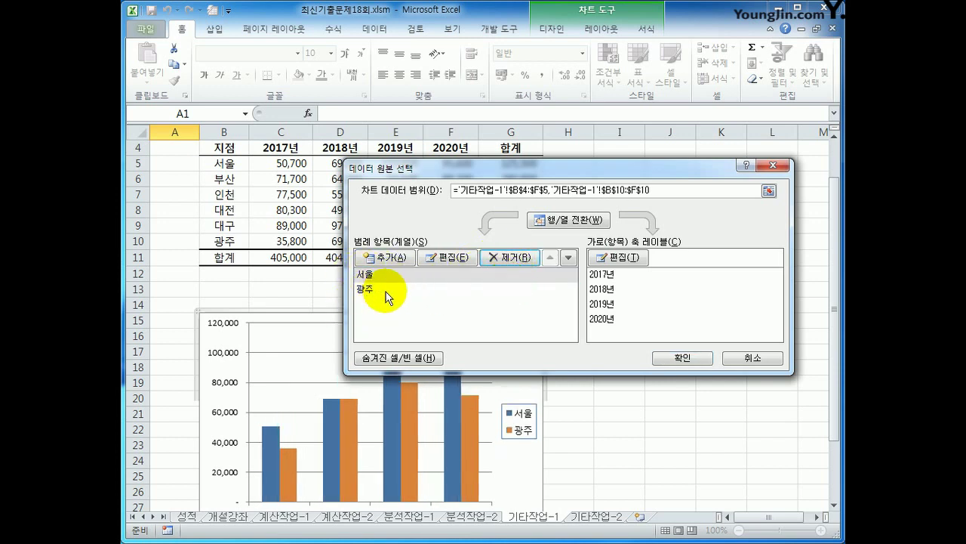
# Step: Append B5:F5 and B10:F10 to the chart data range so 서울 and 광주 are each plotted twice, and accept the selection
pyautogui.click(656, 194)
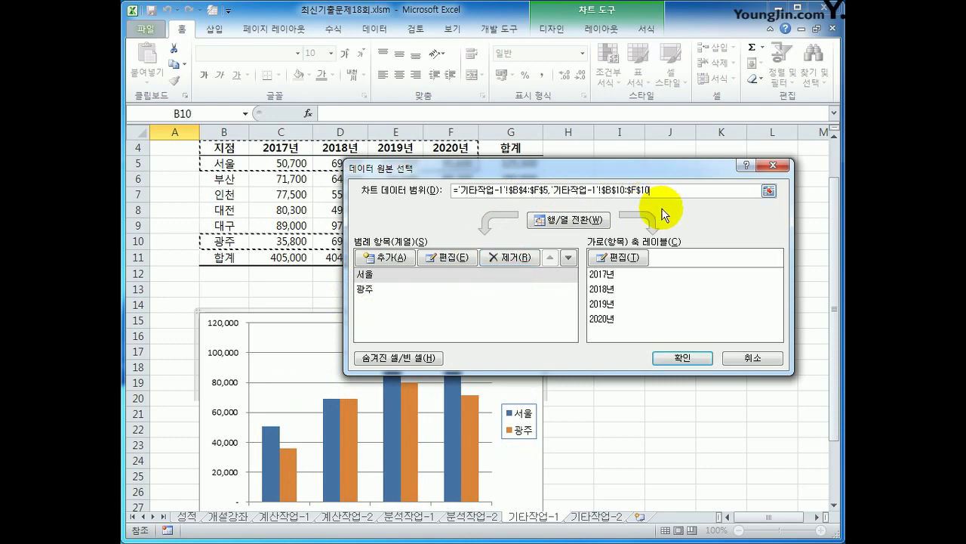
pyautogui.write(',')
pyautogui.moveTo(615, 175); pyautogui.dragTo(522, 273)
pyautogui.click(225, 164)
pyautogui.moveTo(225, 164); pyautogui.dragTo(448, 168)
pyautogui.write(",'기타작업-1'!$B$5:$F$5,")
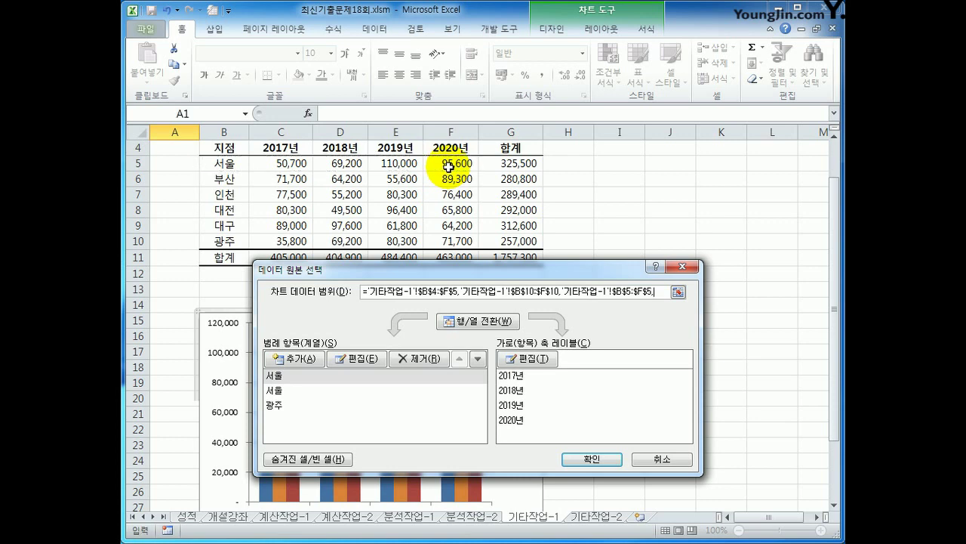
pyautogui.moveTo(230, 242); pyautogui.dragTo(429, 236)
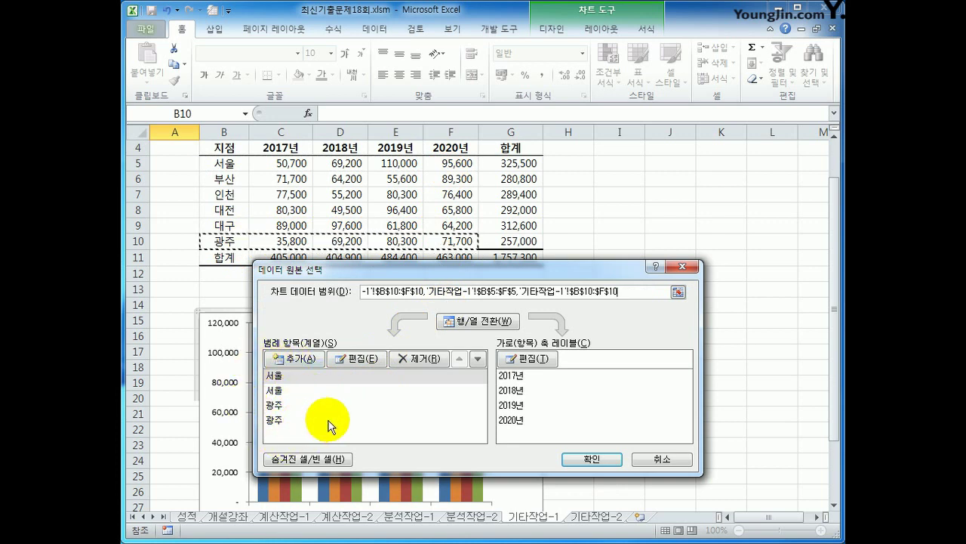
pyautogui.click(592, 459)
# Step: Change the chart type of the second 서울 series to a line with markers
pyautogui.scroll(-2, 600, 448)
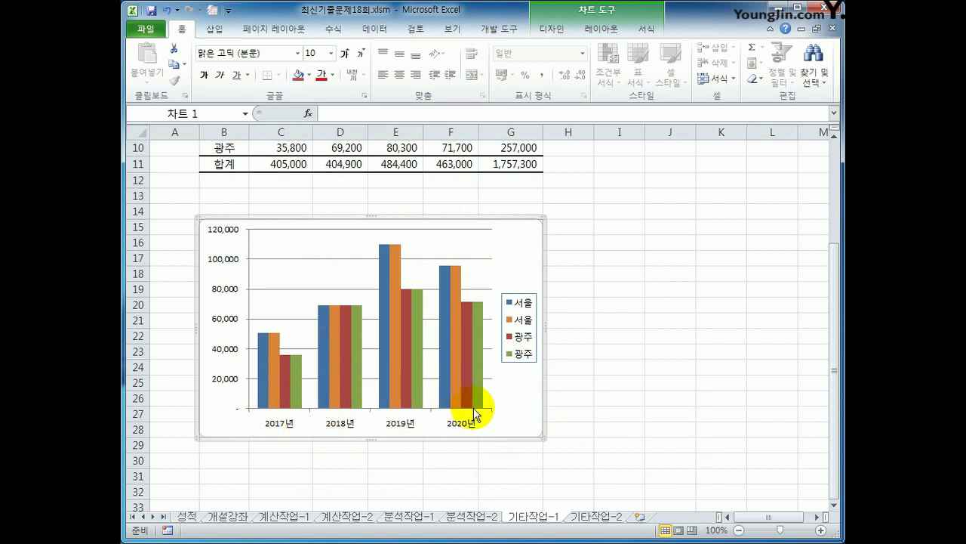
pyautogui.moveTo(284, 381)
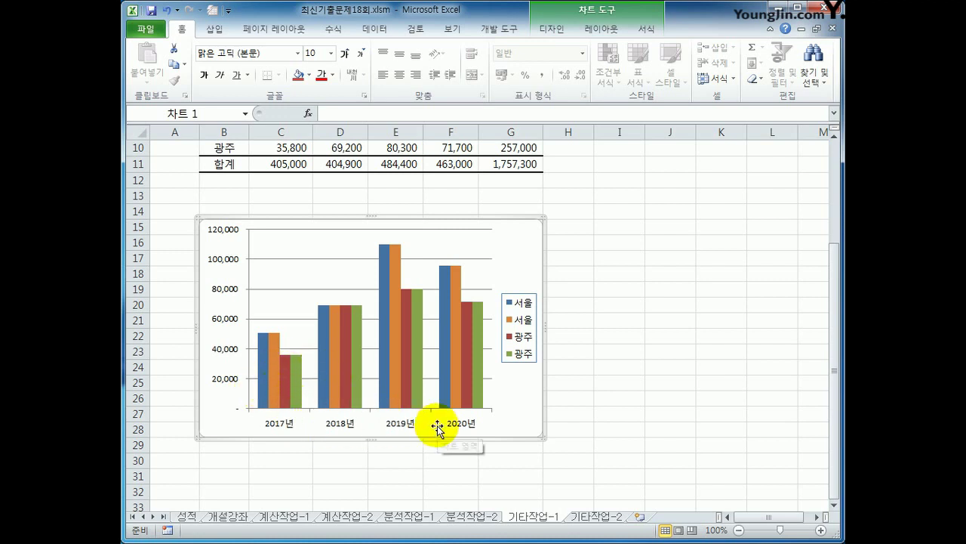
pyautogui.click(272, 348)
pyautogui.rightClick(272, 336)
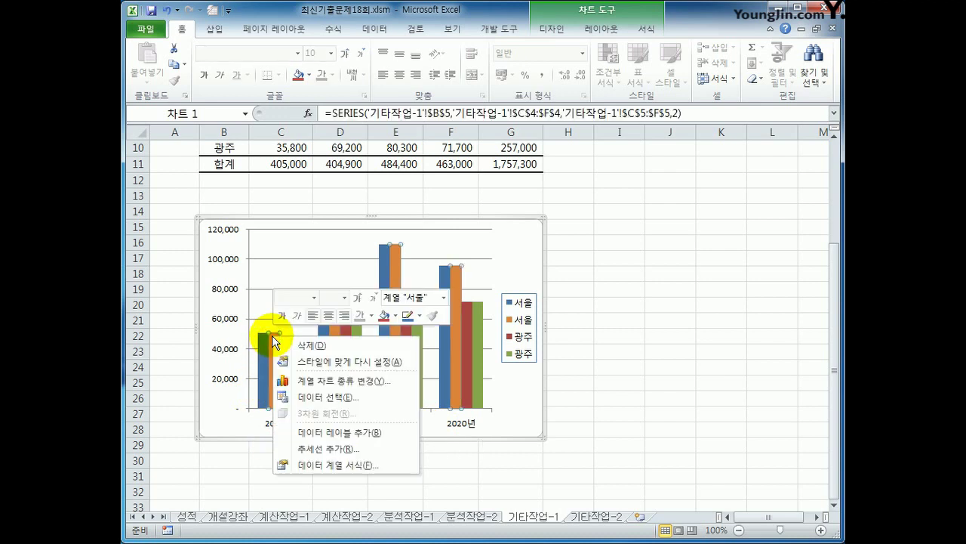
pyautogui.click(353, 379)
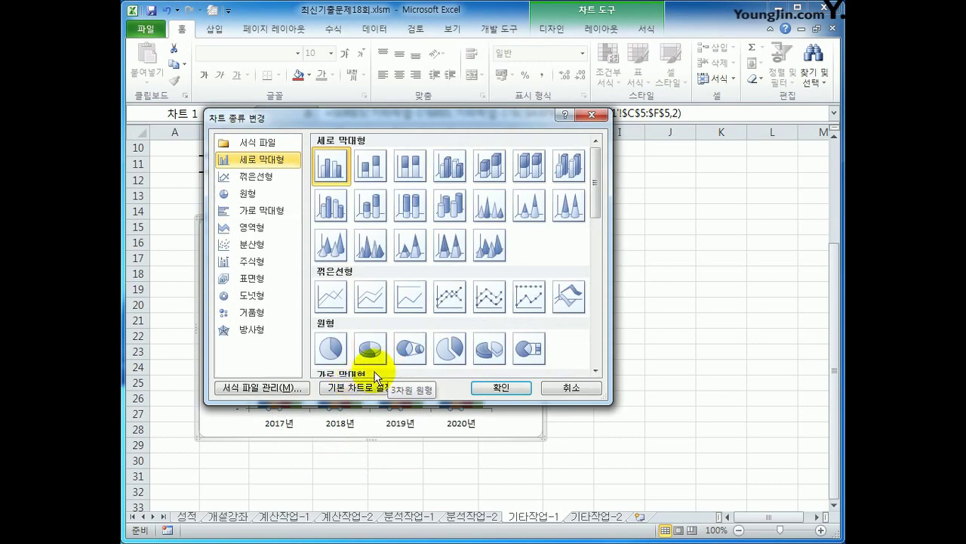
pyautogui.click(450, 297)
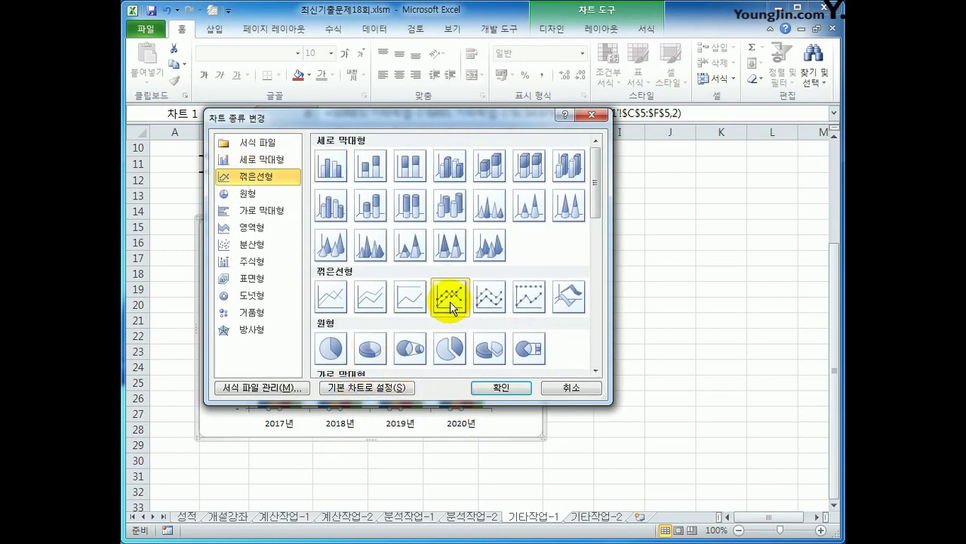
pyautogui.click(502, 387)
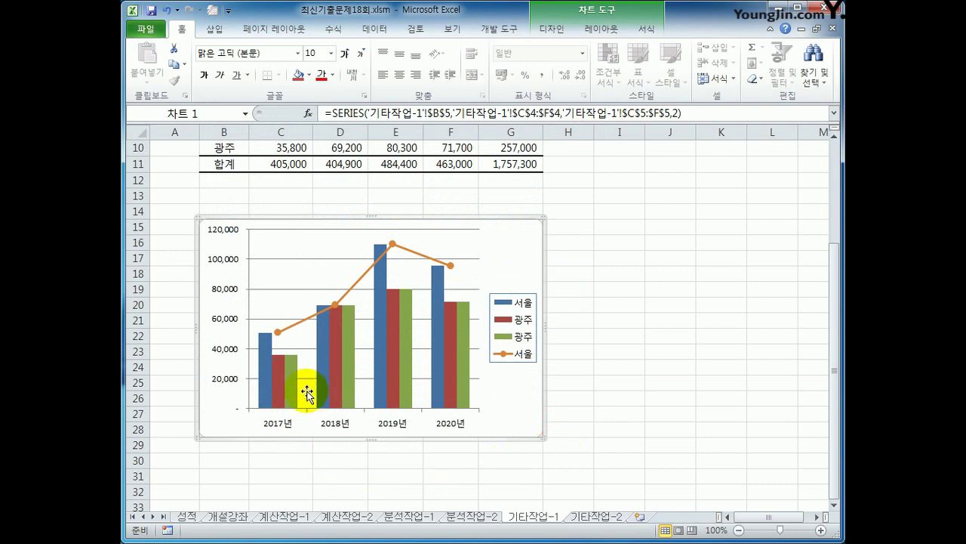
# Step: Change the chart type of the second 광주 series to a line with markers
pyautogui.click(293, 368)
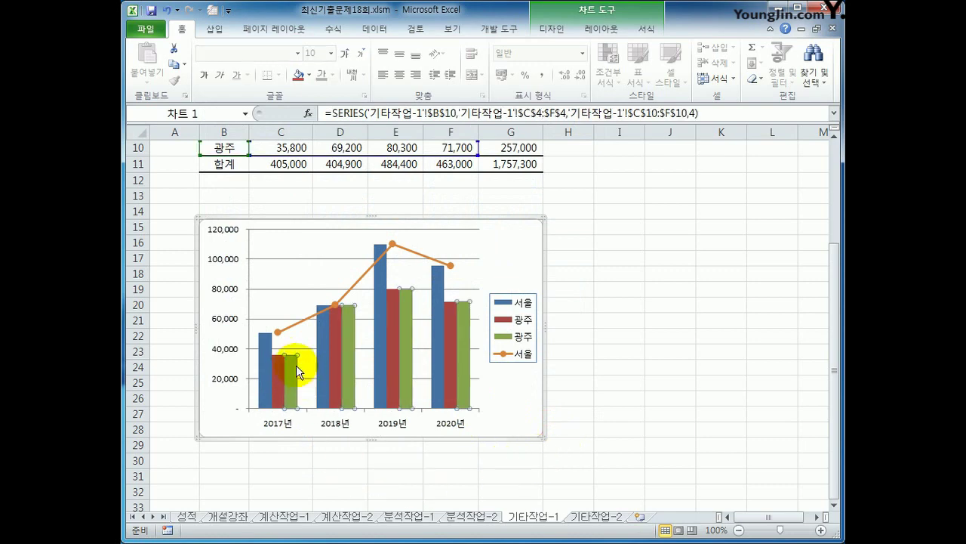
pyautogui.rightClick(295, 367)
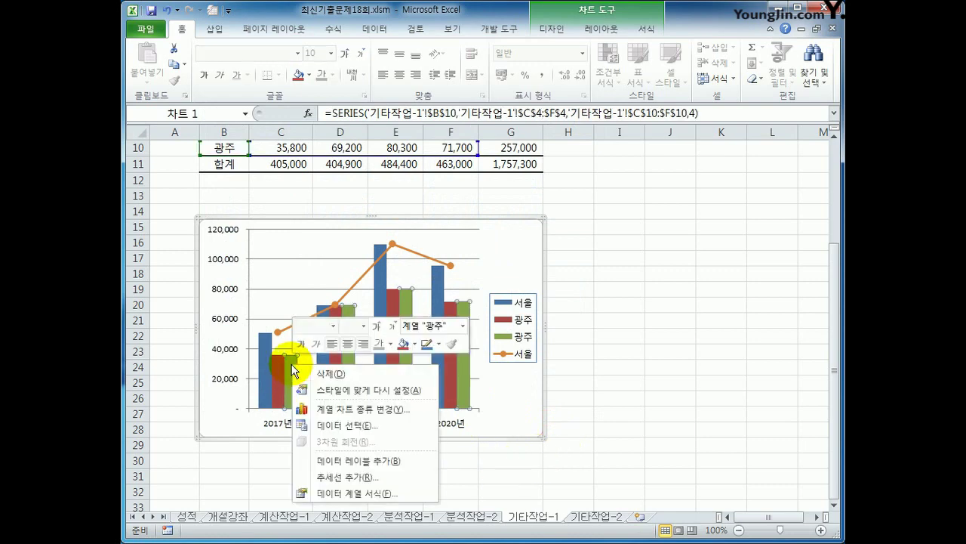
pyautogui.click(379, 410)
pyautogui.click(456, 296)
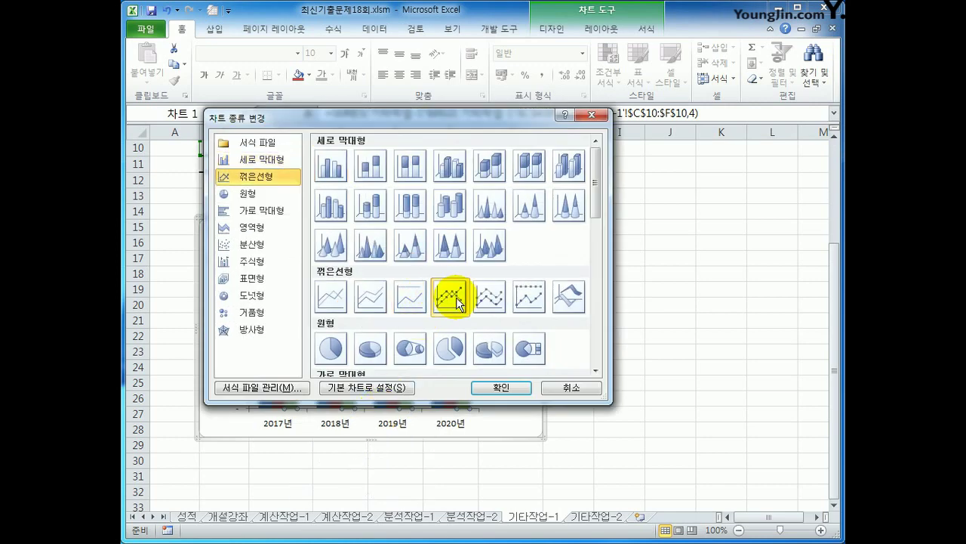
pyautogui.click(498, 388)
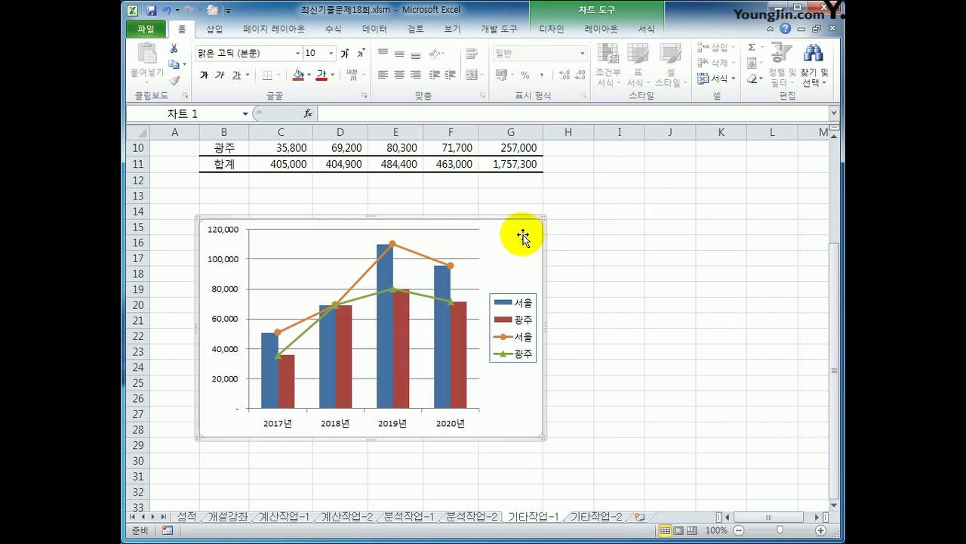
# Step: Add a chart title above the chart with the text 지역별 매출 실적
pyautogui.click(595, 28)
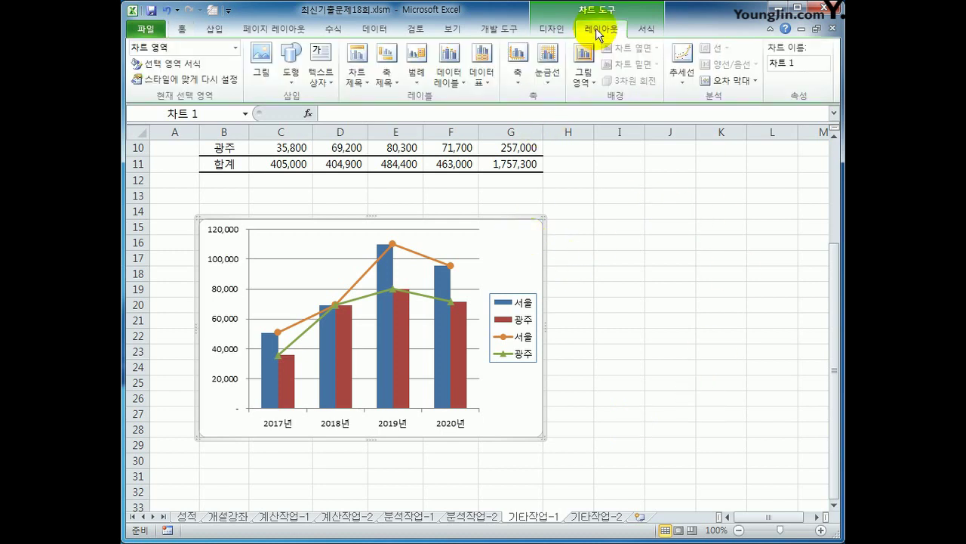
pyautogui.click(357, 66)
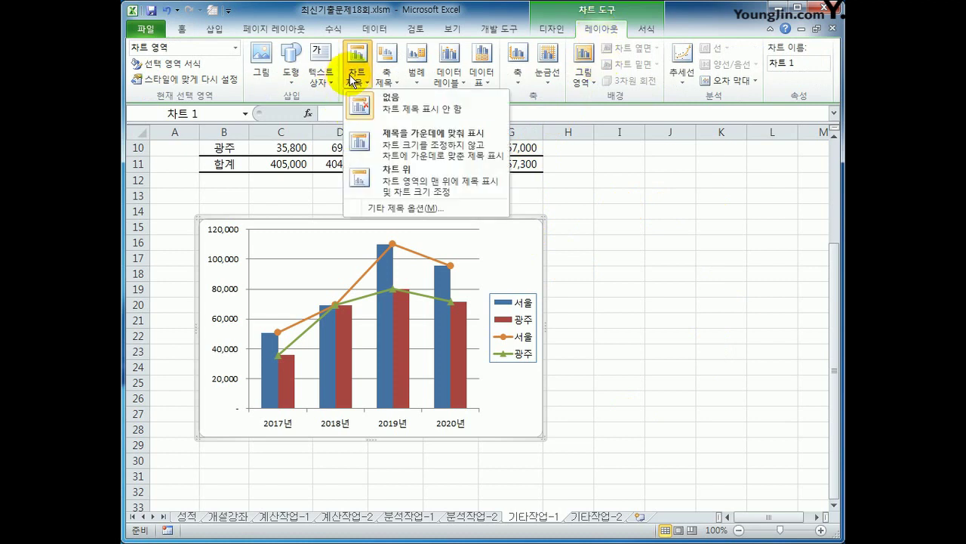
pyautogui.click(374, 185)
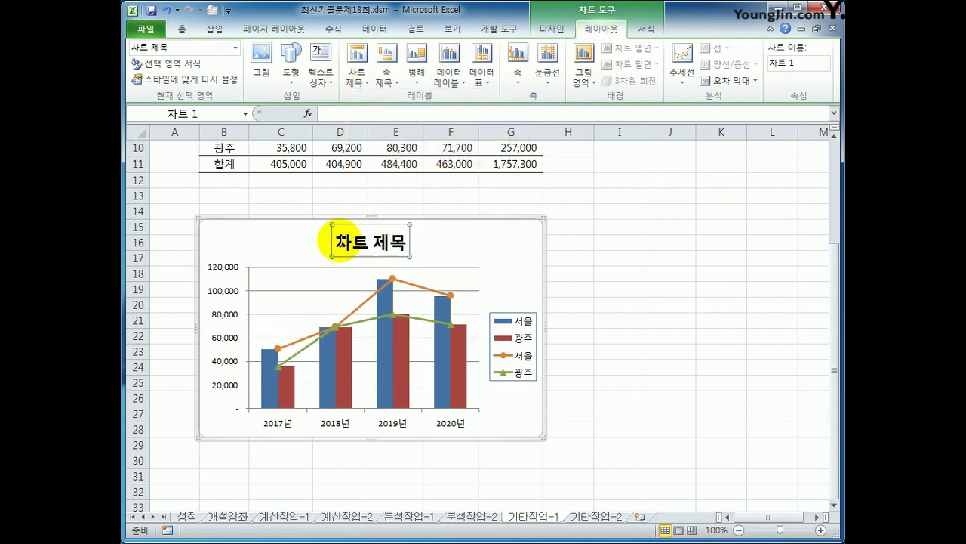
pyautogui.moveTo(339, 242); pyautogui.dragTo(408, 245)
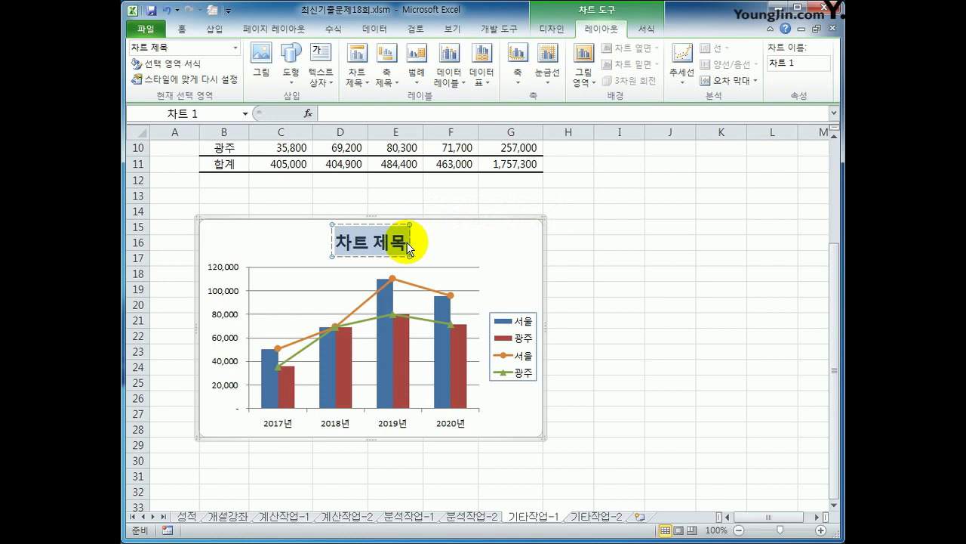
pyautogui.write('지역별 맻')
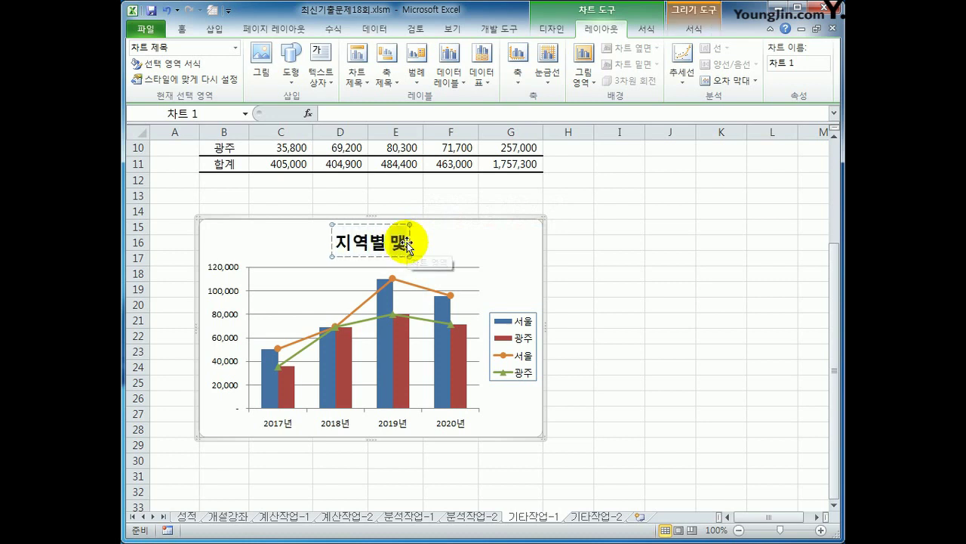
pyautogui.press('BackSpace')
pyautogui.write('매출 실적')
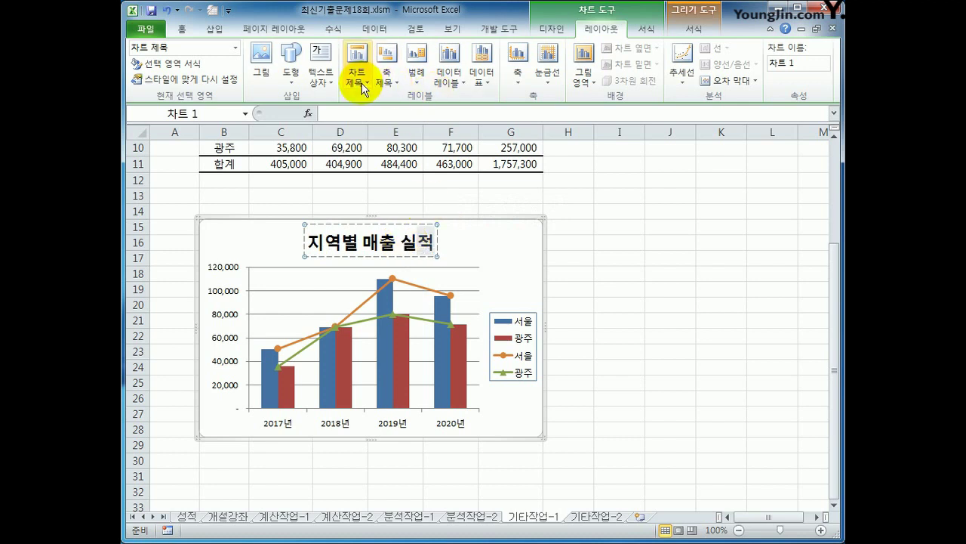
# Step: Add a title below the primary horizontal axis with the text 연도
pyautogui.click(385, 76)
pyautogui.moveTo(408, 99)
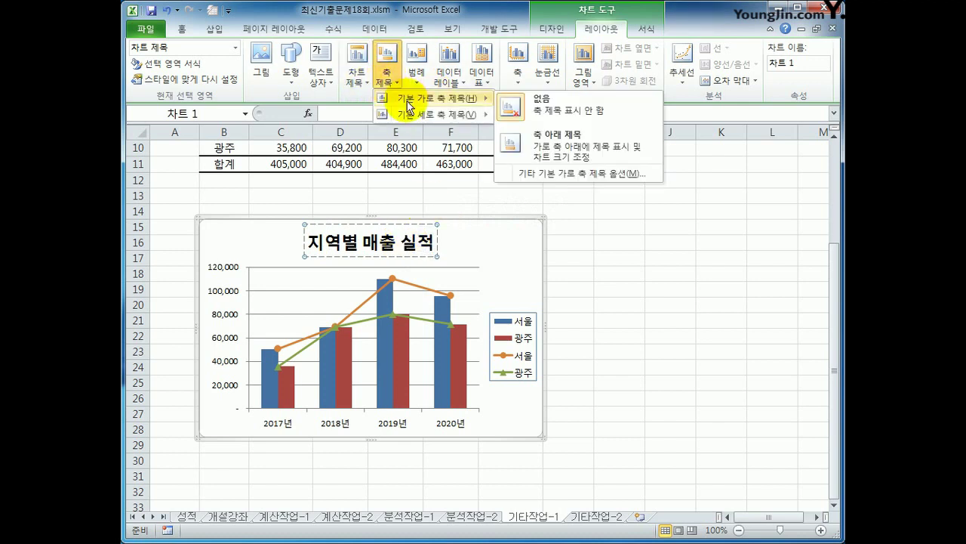
pyautogui.click(559, 150)
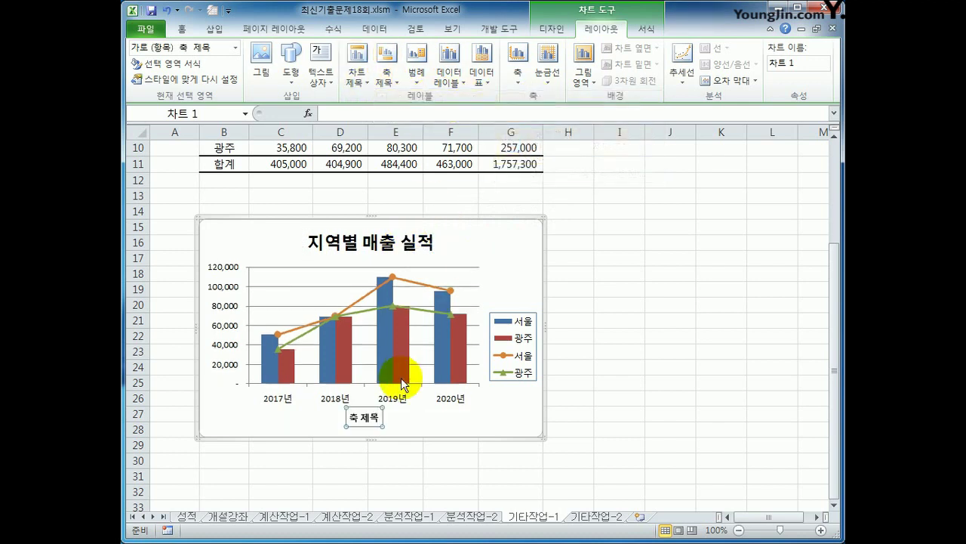
pyautogui.moveTo(350, 418); pyautogui.dragTo(381, 418)
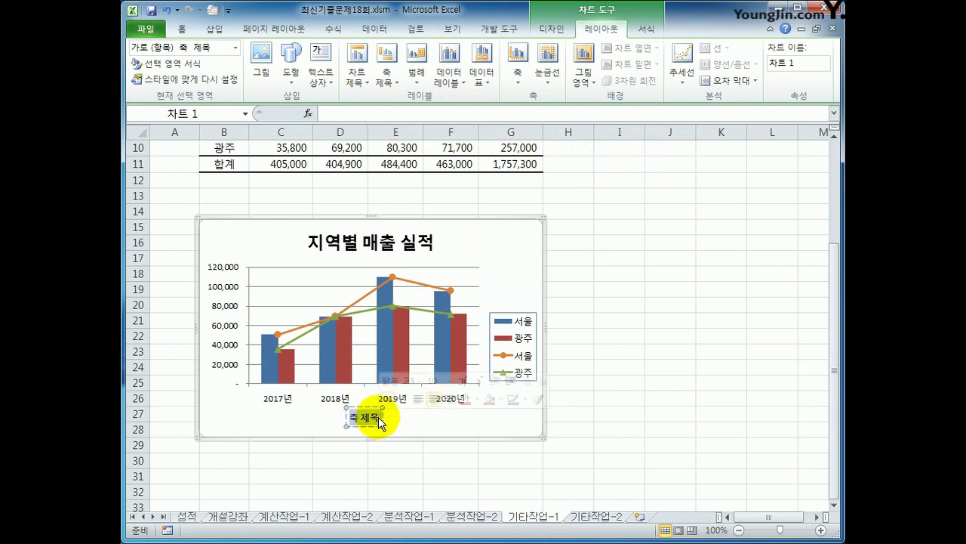
pyautogui.write('연도')
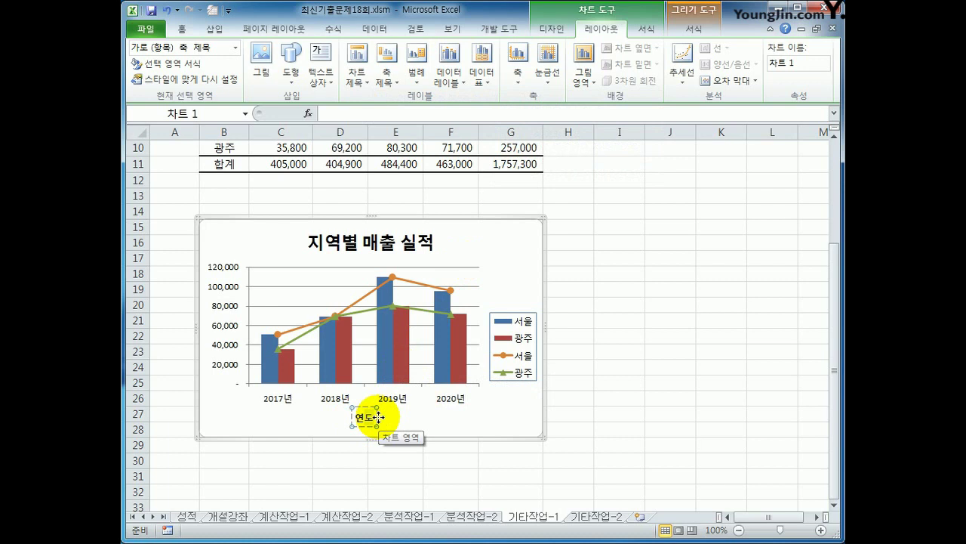
# Step: Add a title with vertically stacked text reading 매출액 to the chart's primary vertical axis
pyautogui.click(385, 73)
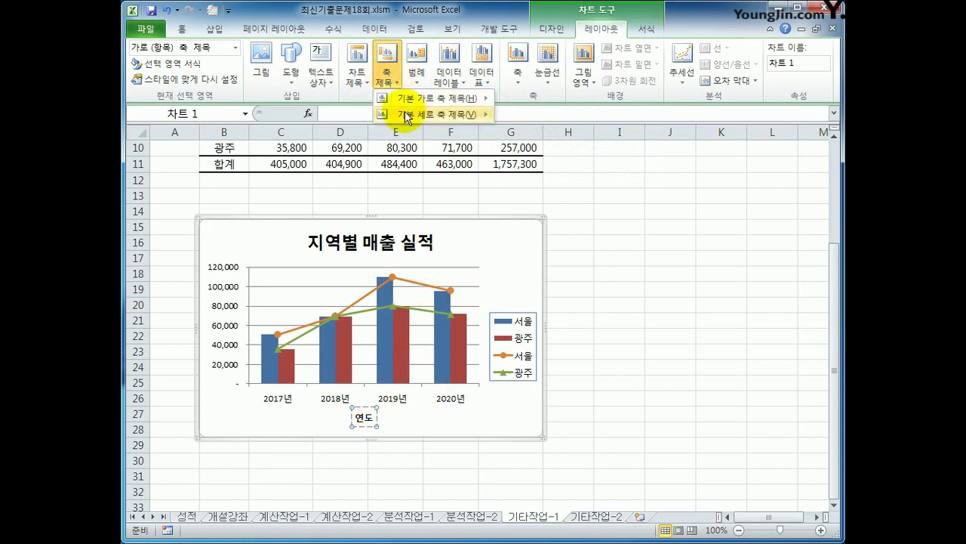
pyautogui.moveTo(404, 113)
pyautogui.click(569, 198)
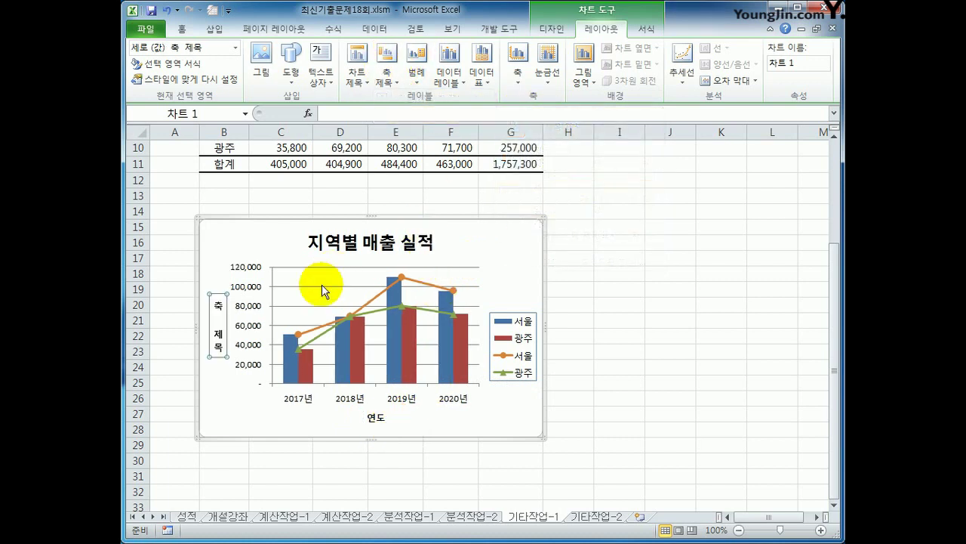
pyautogui.moveTo(218, 300); pyautogui.dragTo(215, 368)
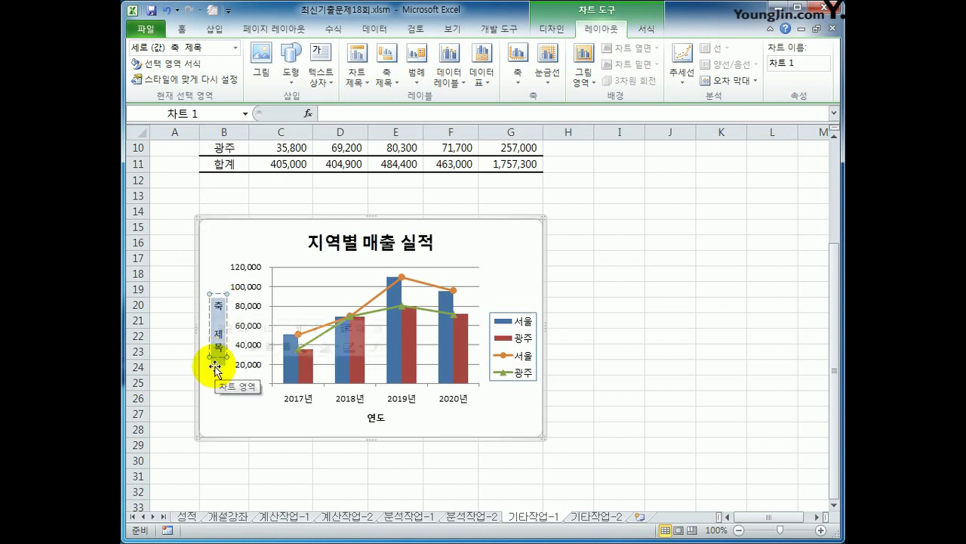
pyautogui.write('매')
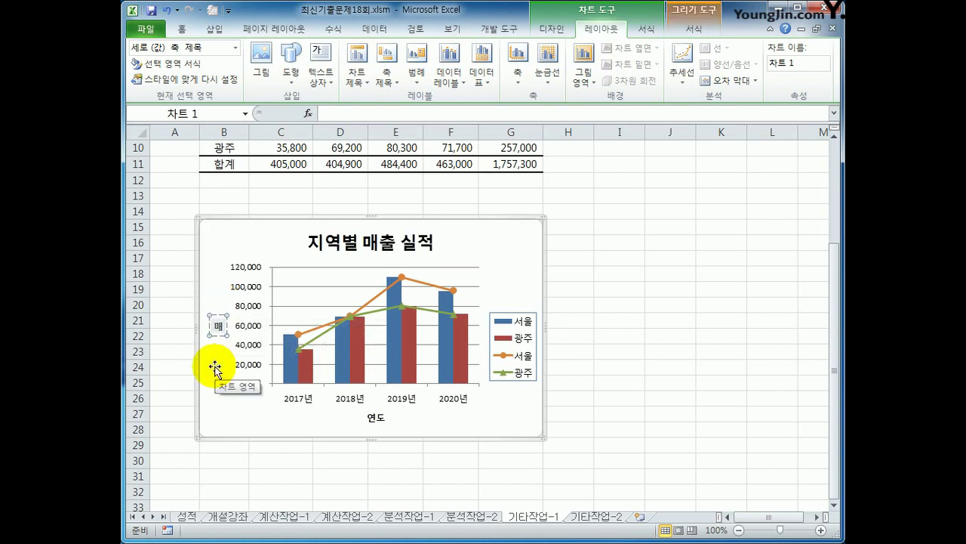
pyautogui.write('출액')
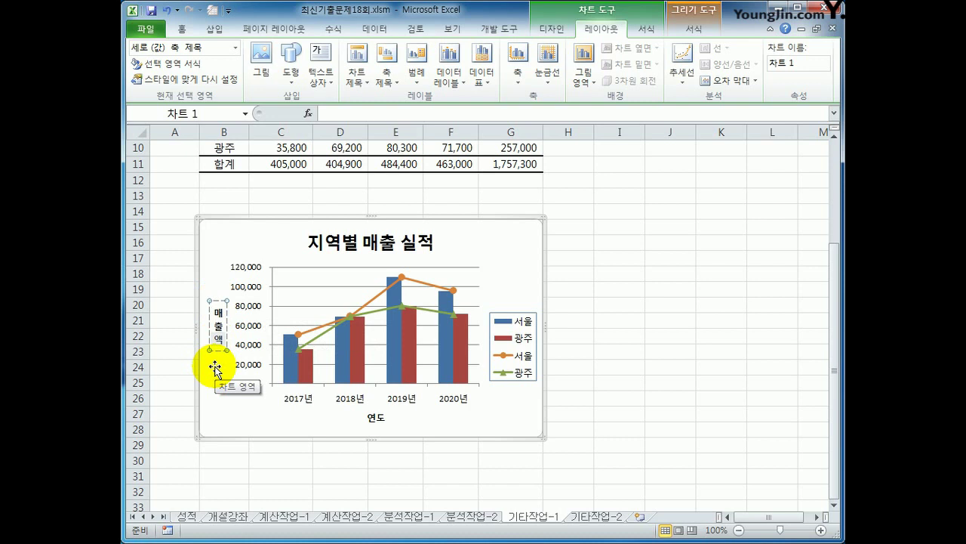
# Step: Format the chart title with the outer shadow preset falling to the lower right and a solid-line border
pyautogui.click(349, 251)
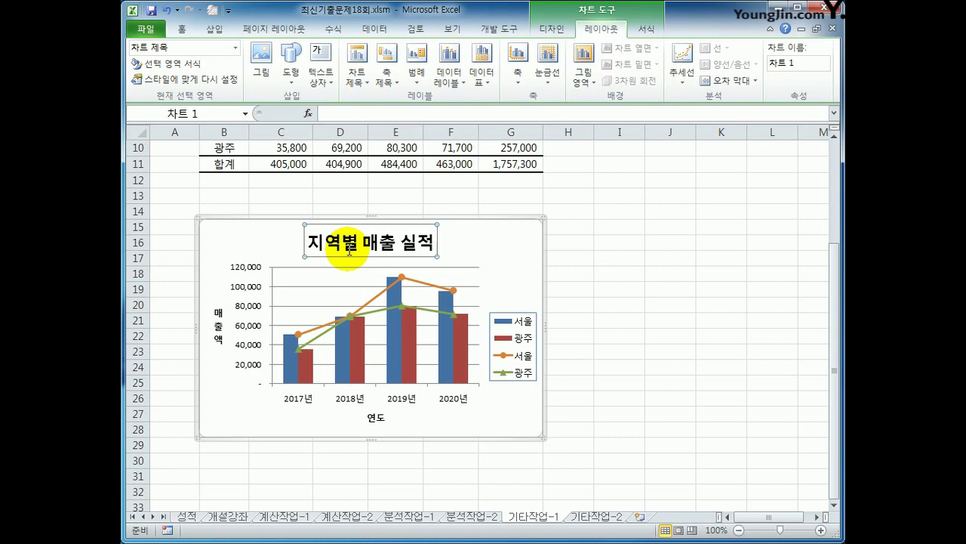
pyautogui.rightClick(349, 250)
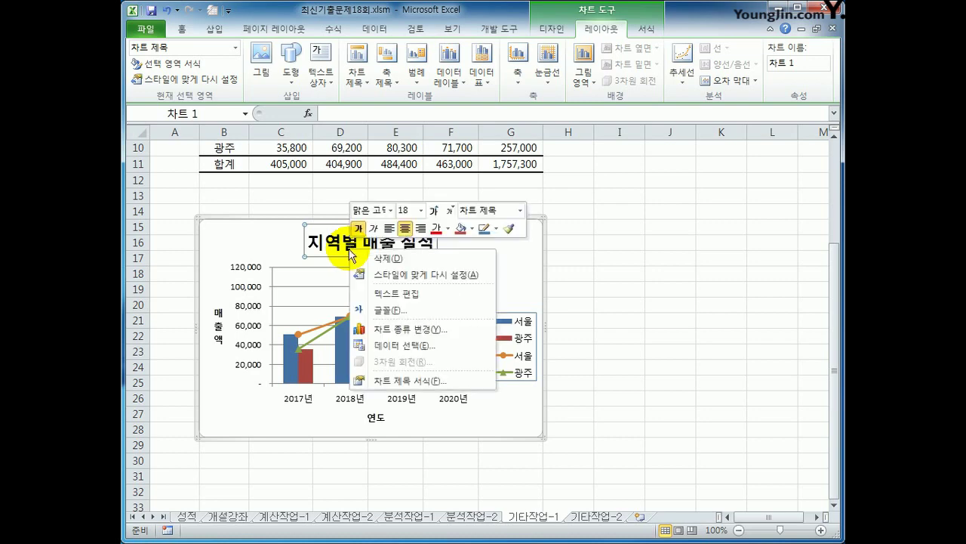
pyautogui.click(449, 382)
pyautogui.click(336, 173)
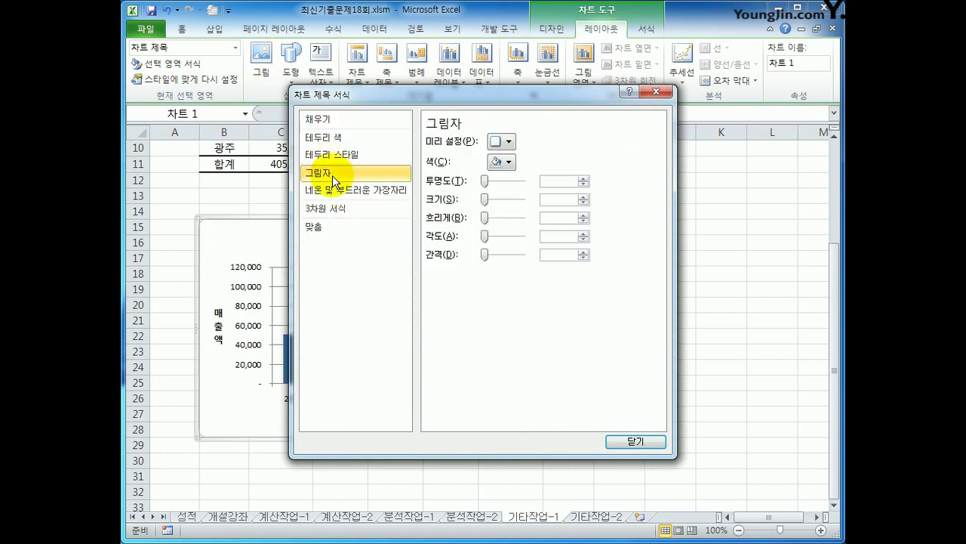
pyautogui.click(509, 143)
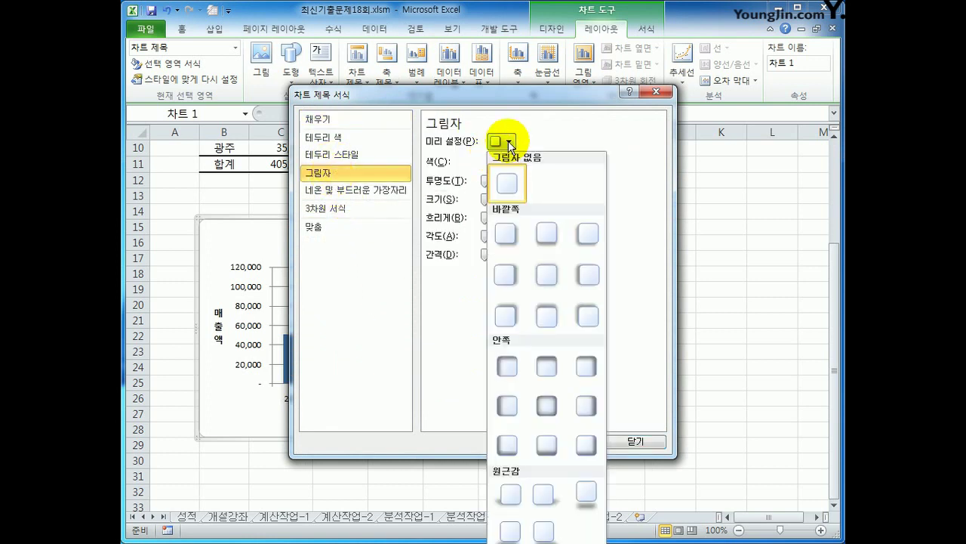
pyautogui.click(507, 237)
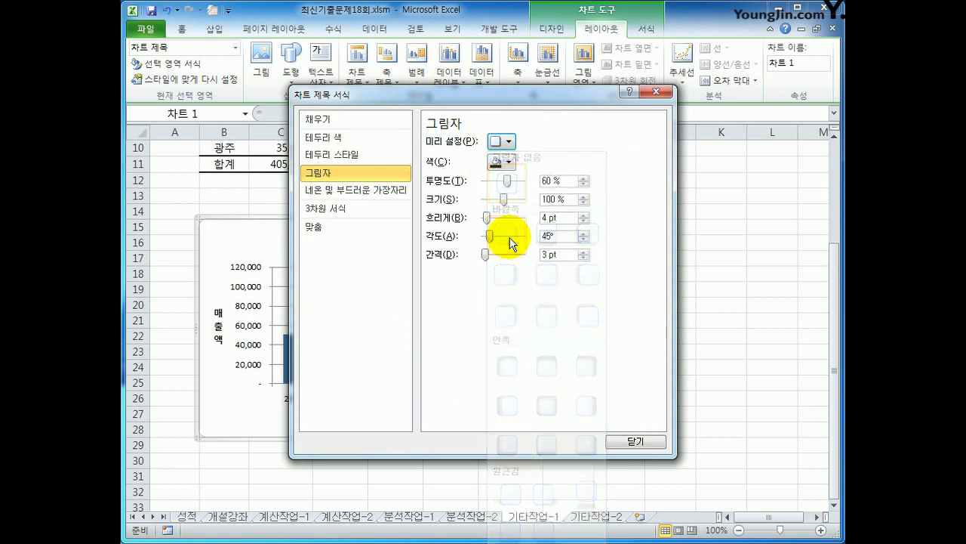
pyautogui.click(351, 142)
pyautogui.click(455, 153)
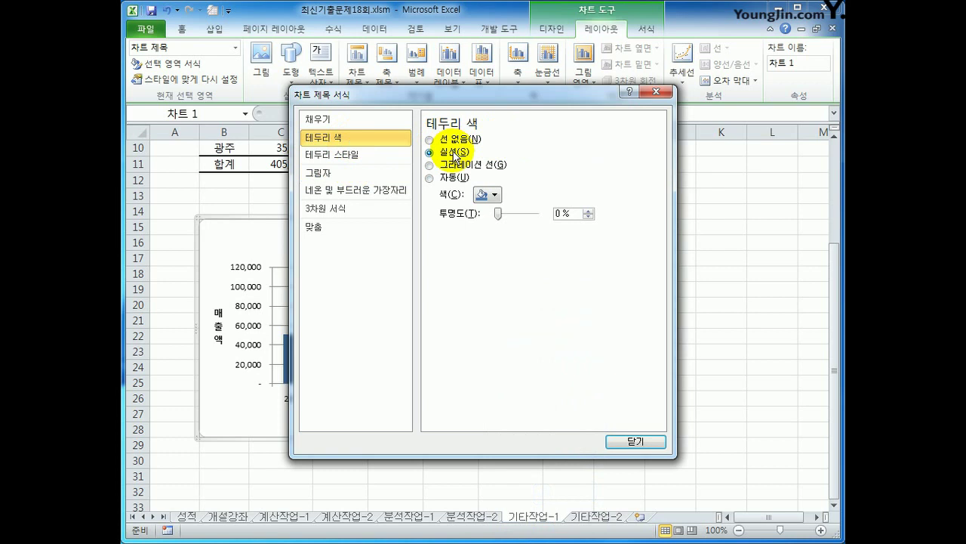
pyautogui.click(613, 442)
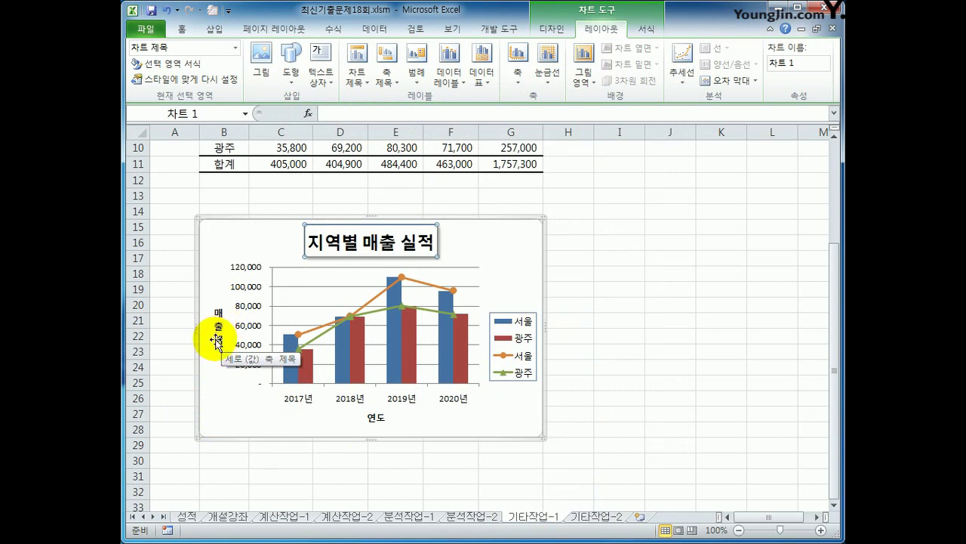
# Step: Place the chart's legend below the plot area
pyautogui.click(416, 68)
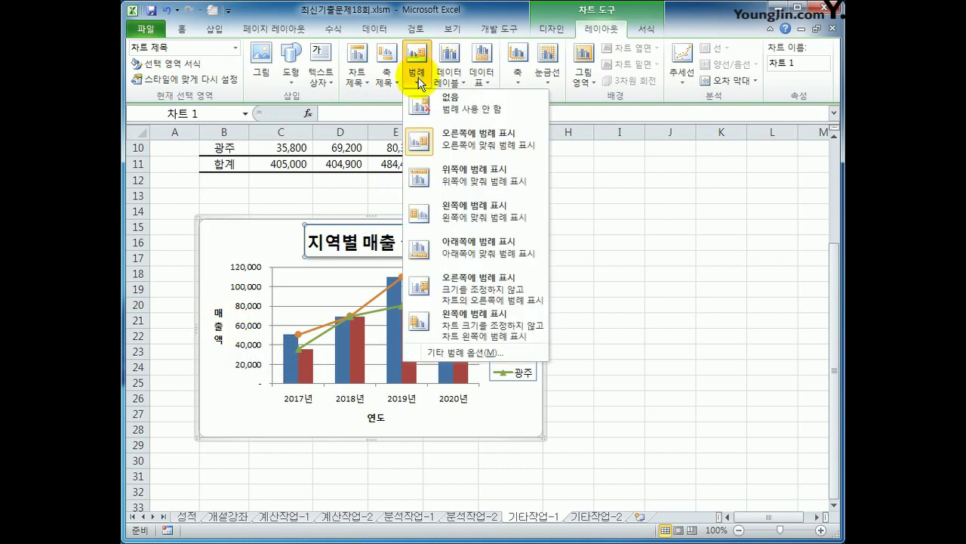
pyautogui.click(474, 264)
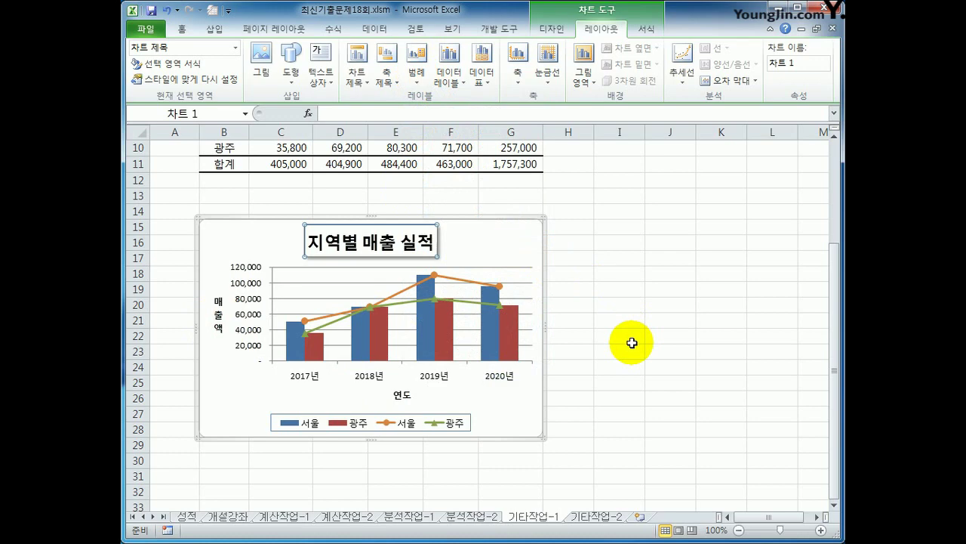
# Step: Format the chart area with the outer shadow preset falling to the lower right and rounded border corners
pyautogui.rightClick(496, 240)
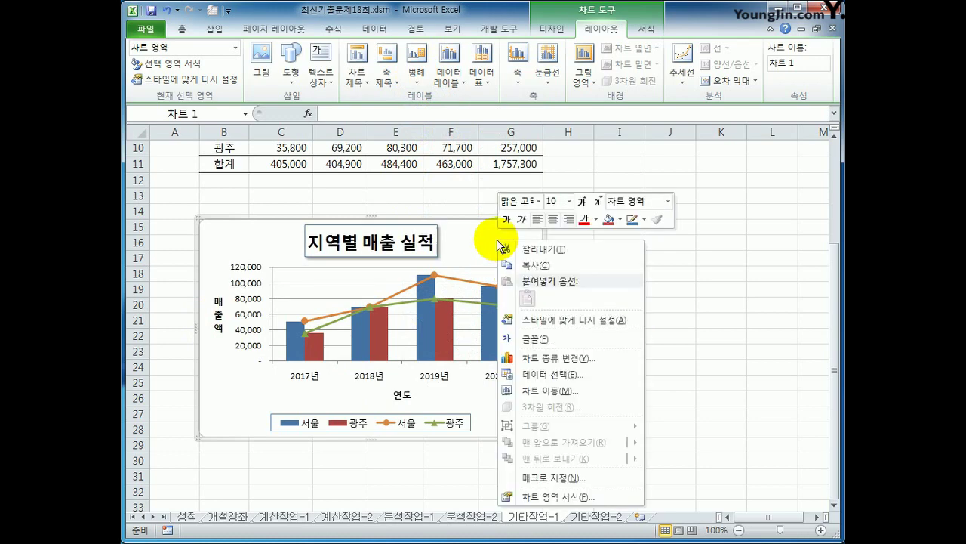
pyautogui.click(589, 496)
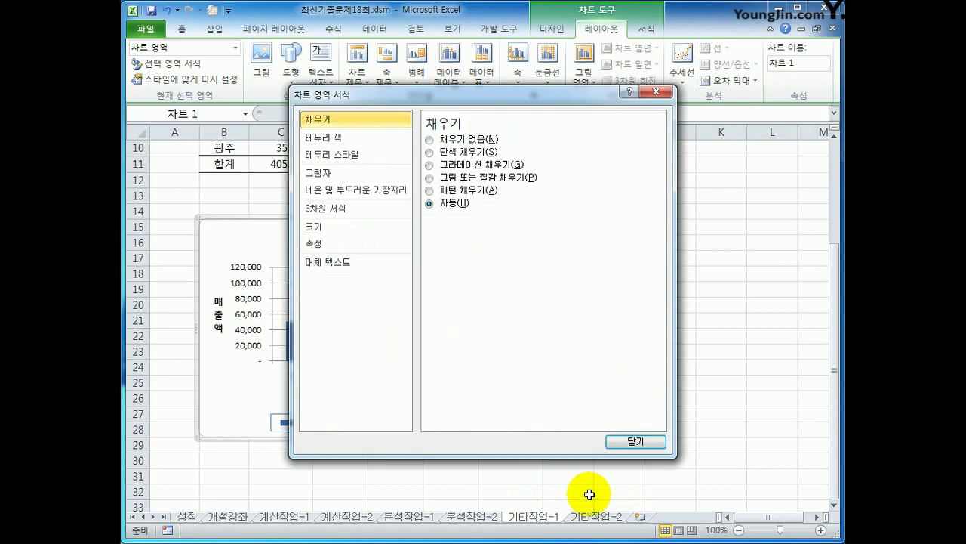
pyautogui.click(310, 175)
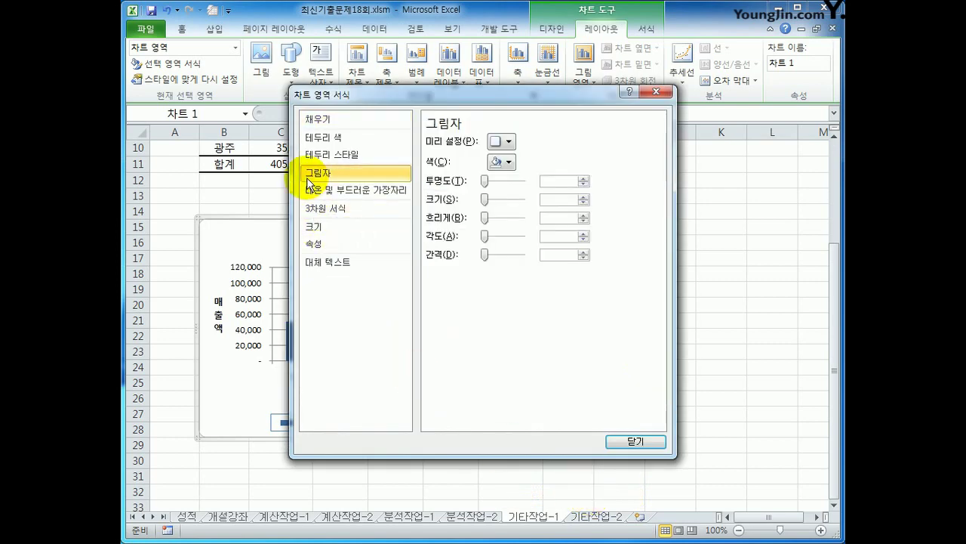
pyautogui.click(502, 141)
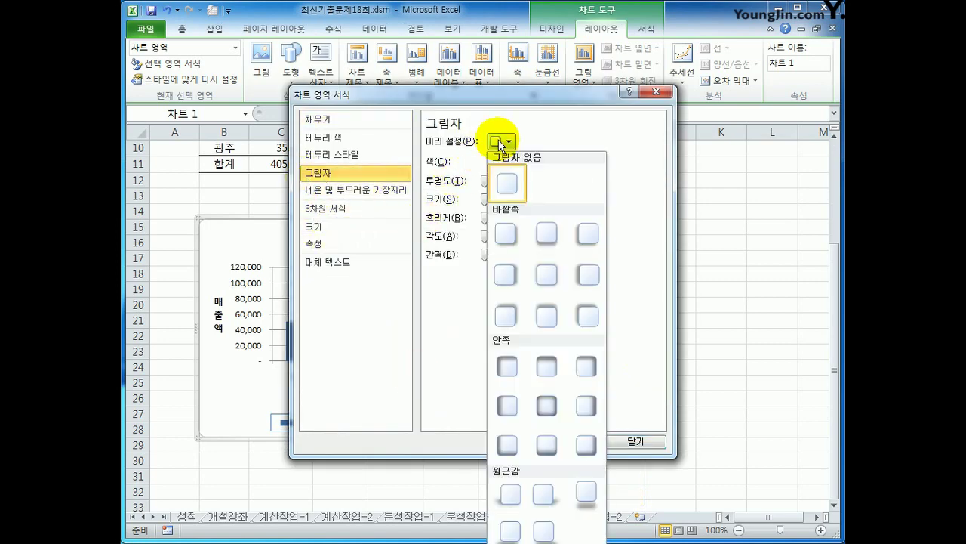
pyautogui.click(508, 233)
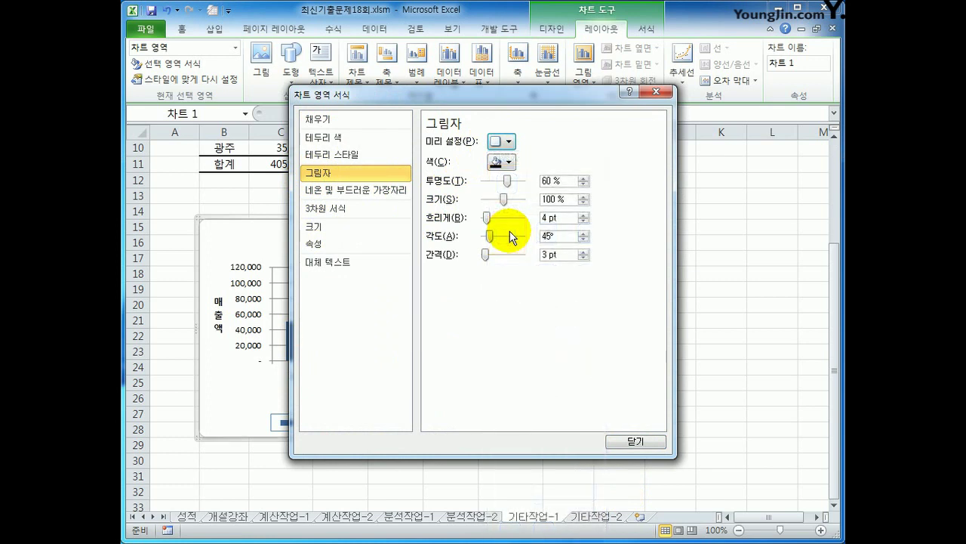
pyautogui.click(360, 155)
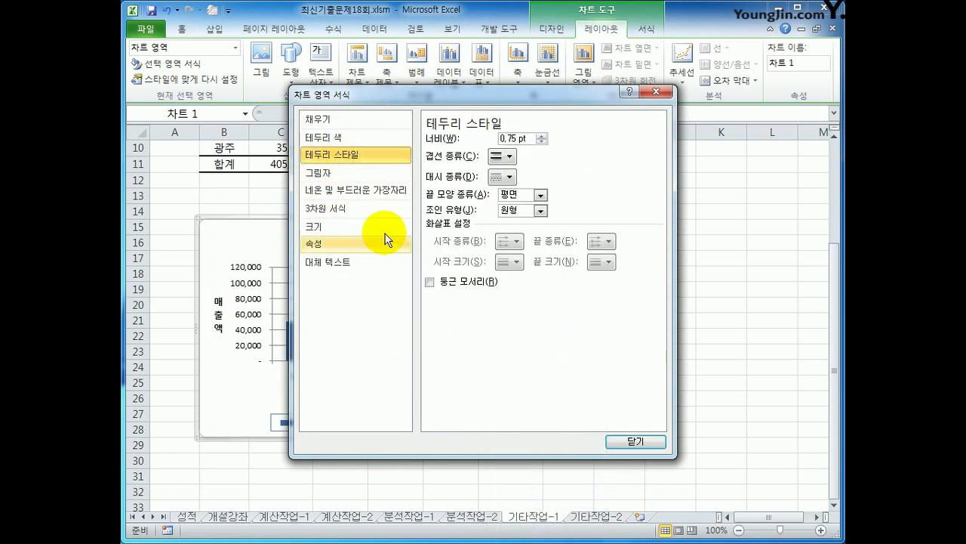
pyautogui.click(455, 284)
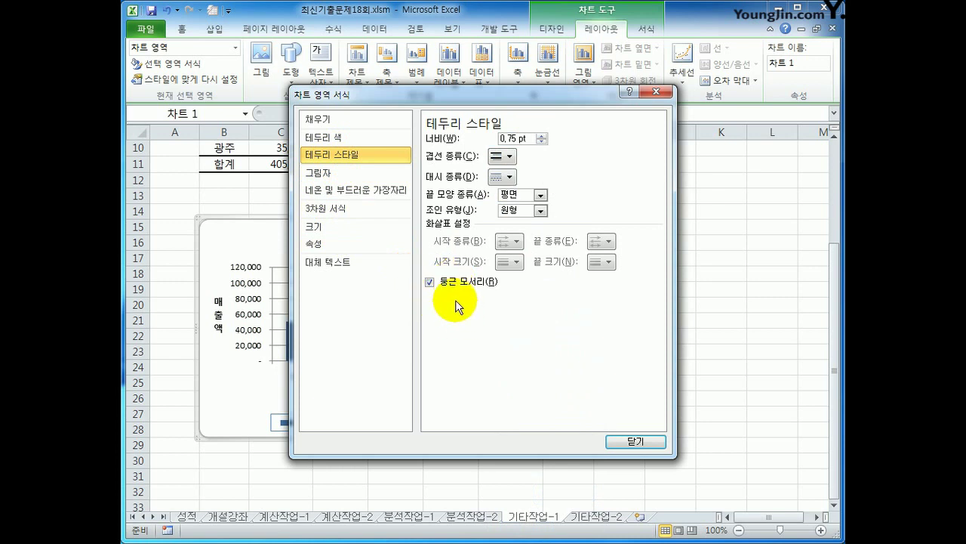
pyautogui.click(647, 443)
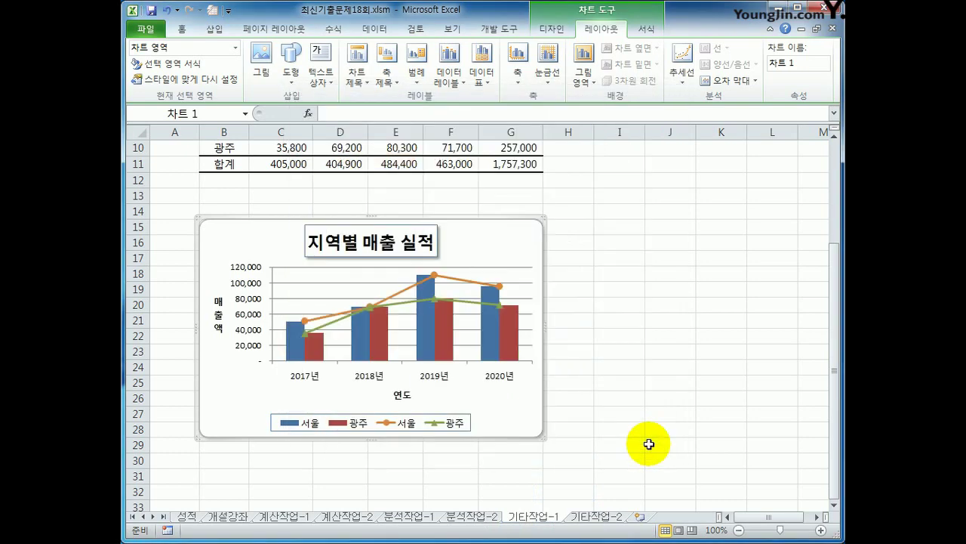
# Step: Set the font size of the whole chart area to 10
pyautogui.rightClick(466, 234)
pyautogui.click(538, 196)
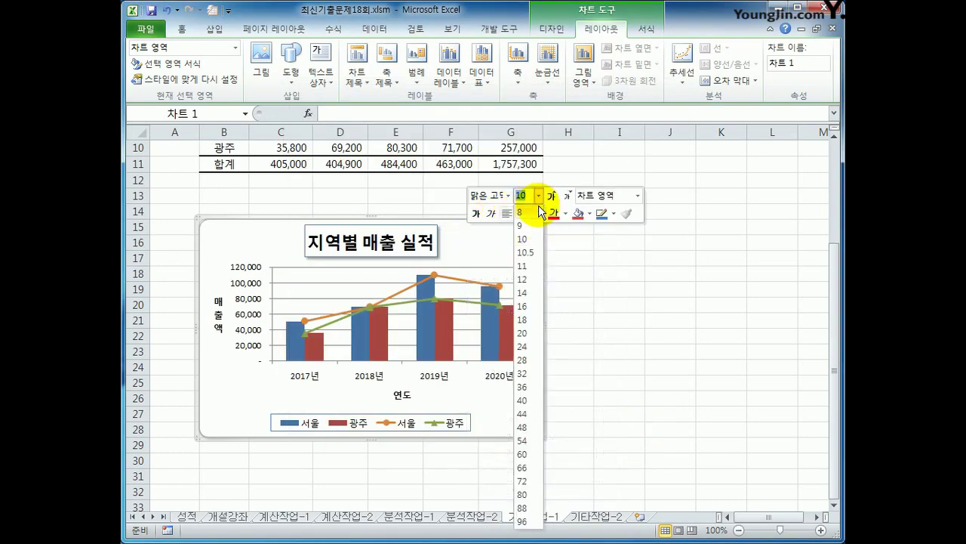
pyautogui.click(534, 246)
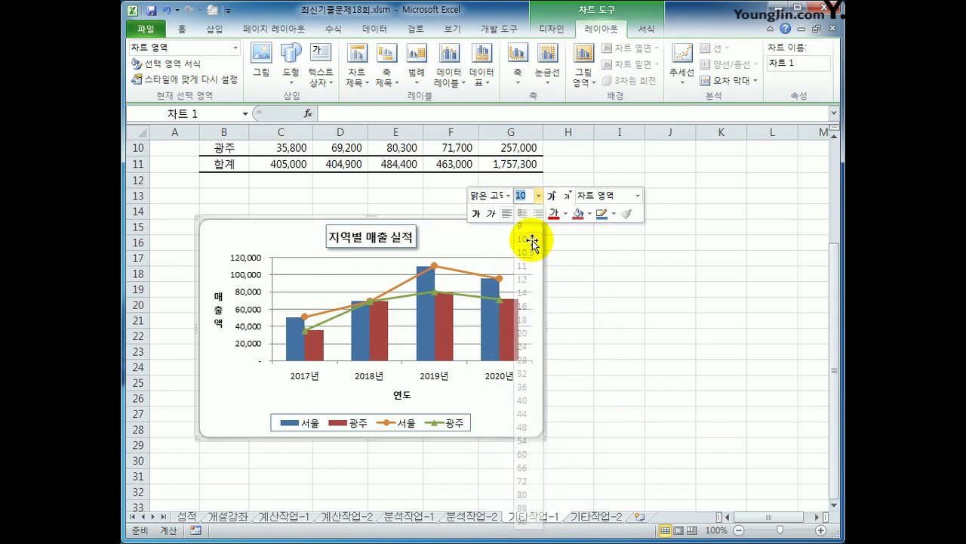
# Step: Set the chart title's font size to 10 and deselect the chart
pyautogui.click(397, 244)
pyautogui.rightClick(396, 244)
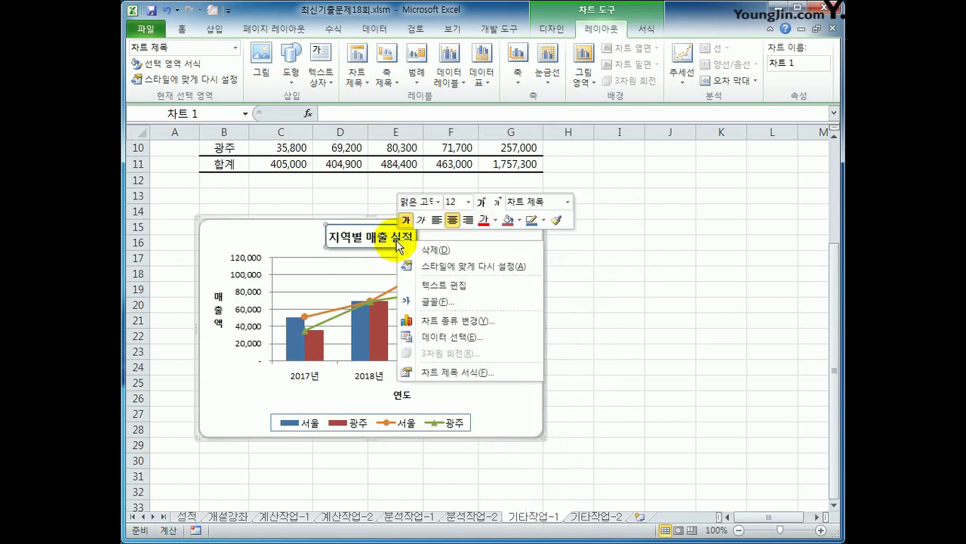
pyautogui.click(470, 203)
pyautogui.click(462, 242)
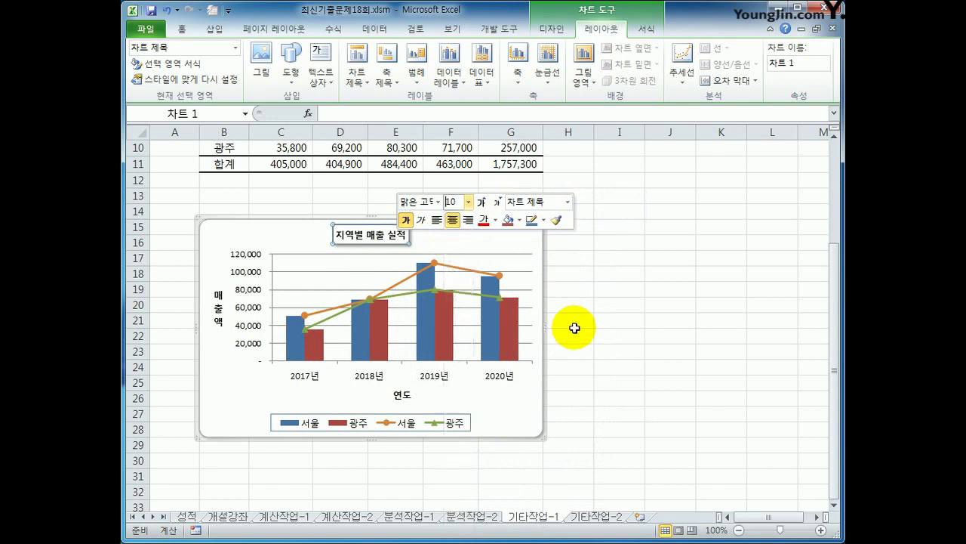
pyautogui.click(588, 341)
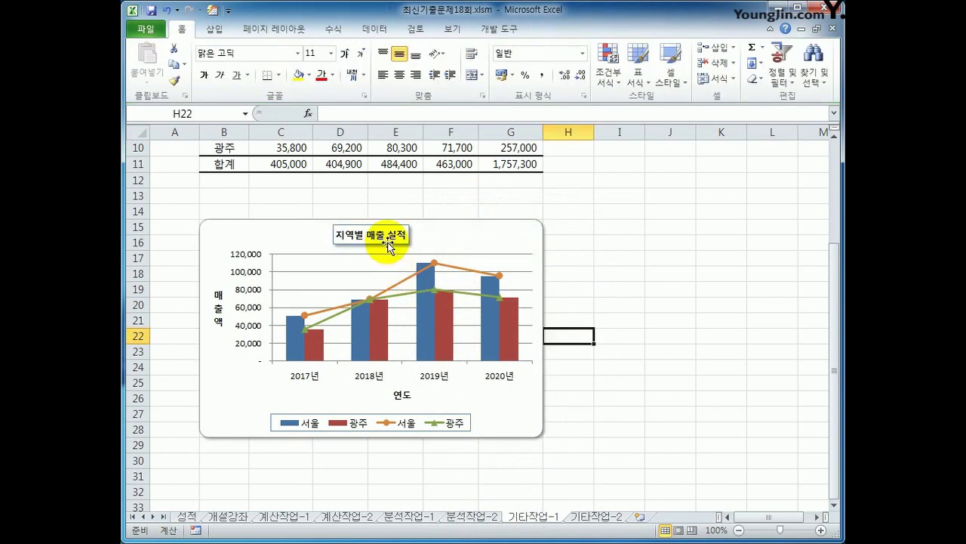
pyautogui.click(601, 377)
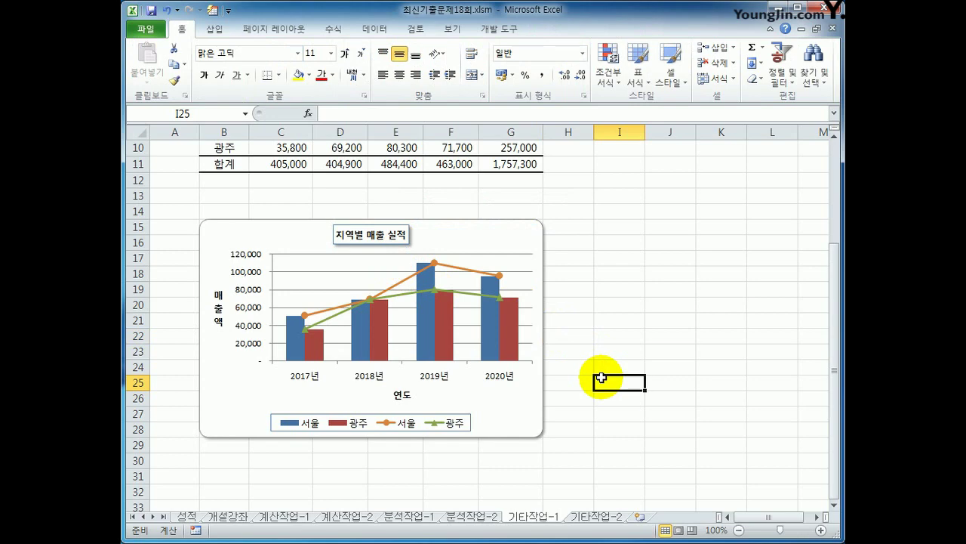
# Step: Switch to the 기타작업-2 sheet and try out the 사원조회 button
pyautogui.scroll(2, 602, 377)
pyautogui.scroll(1, 602, 377)
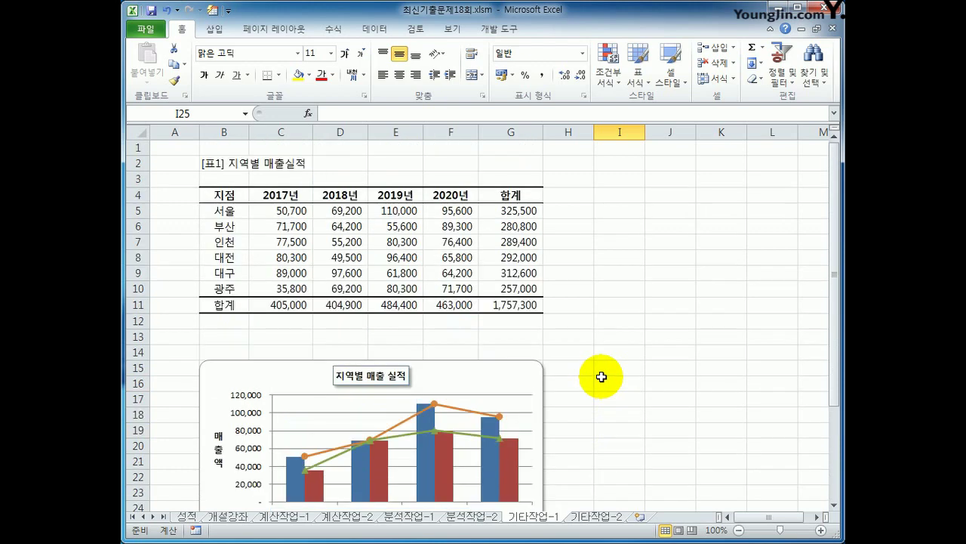
pyautogui.click(586, 517)
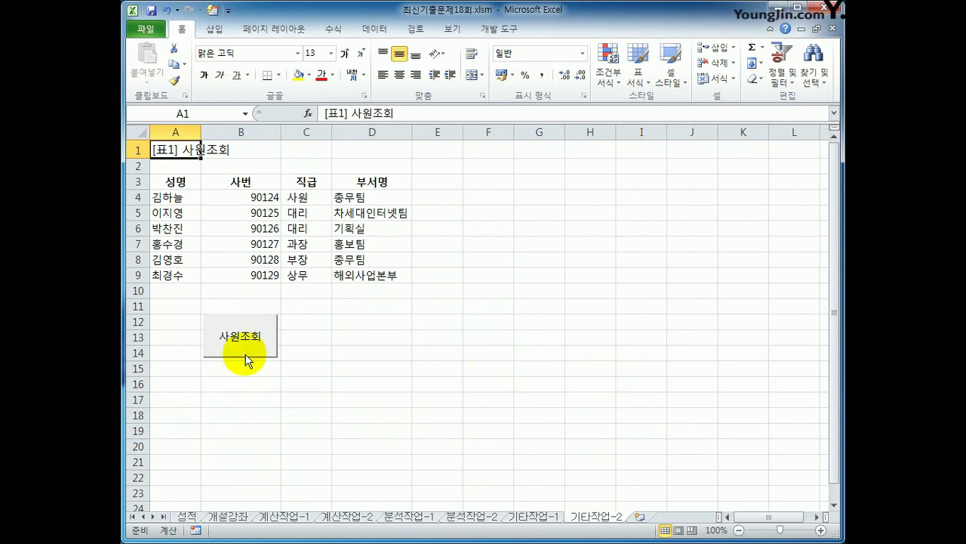
pyautogui.click(270, 341)
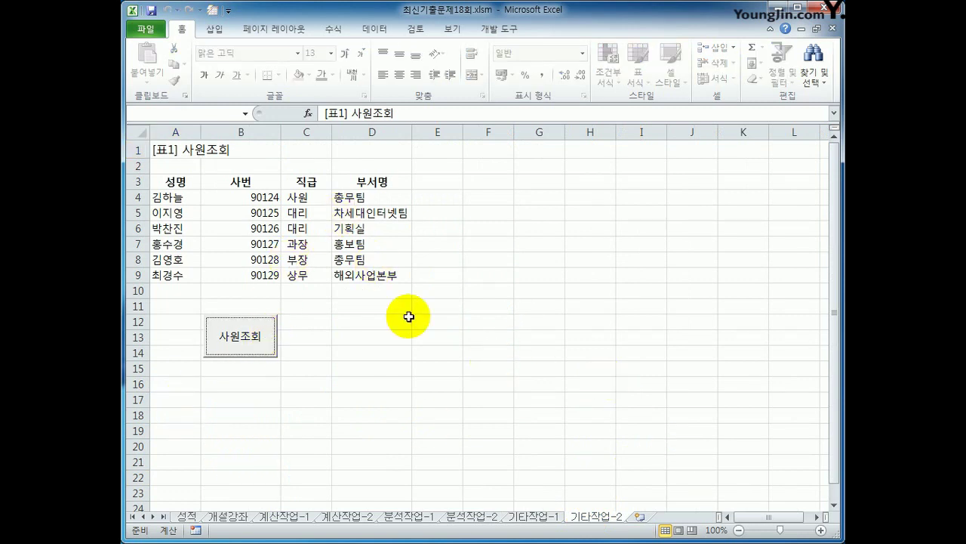
pyautogui.click(486, 321)
# Step: Turn on design mode and open the click event procedure of the 사원조회 button in the code editor
pyautogui.click(499, 29)
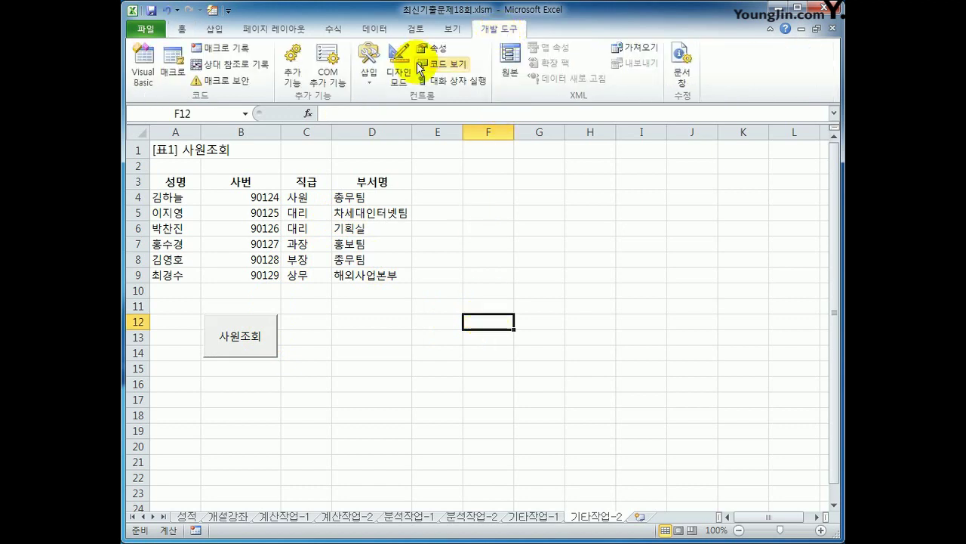
pyautogui.click(401, 79)
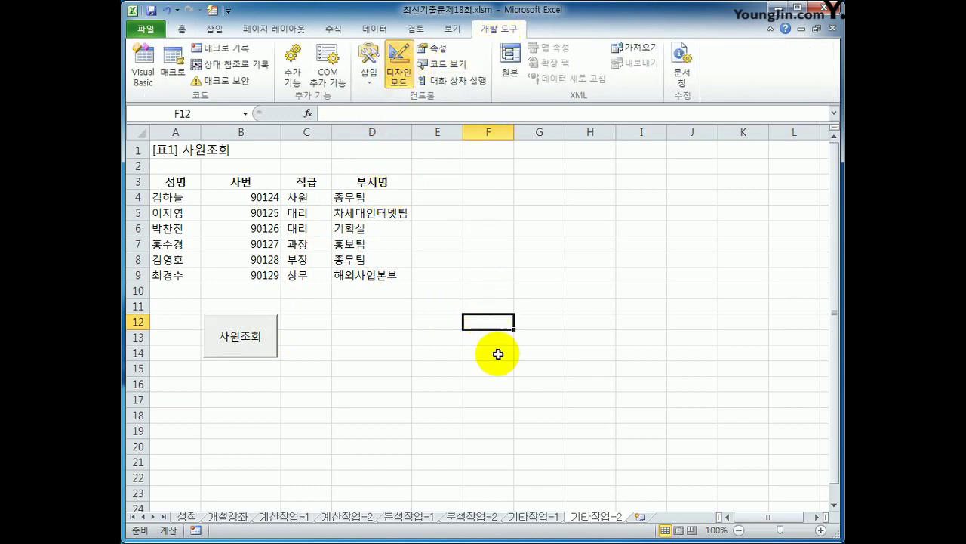
pyautogui.click(251, 338)
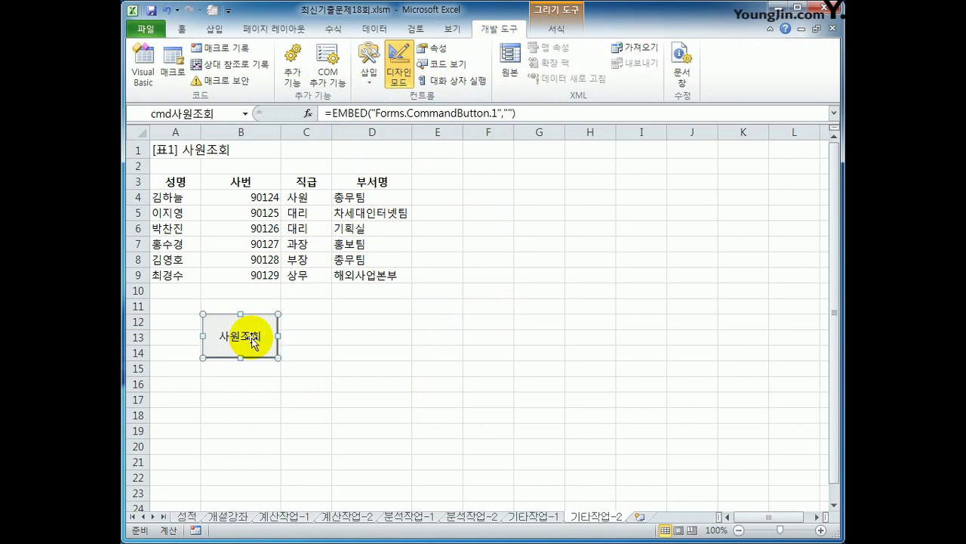
pyautogui.doubleClick(251, 337)
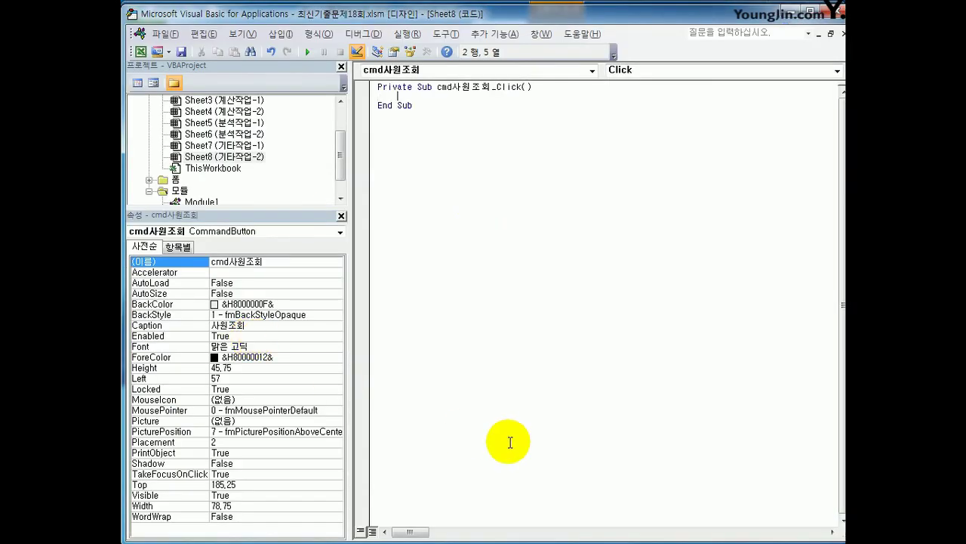
# Step: Make the cmd사원조회 click procedure open the form with the statement 사원조회.Show
pyautogui.write('사원조회.show')
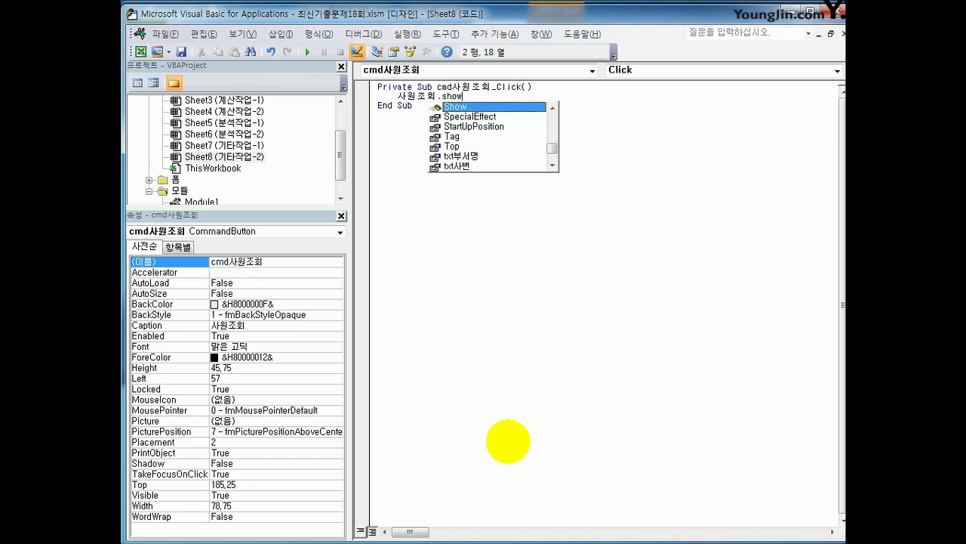
pyautogui.press('Tab')
pyautogui.click(510, 442)
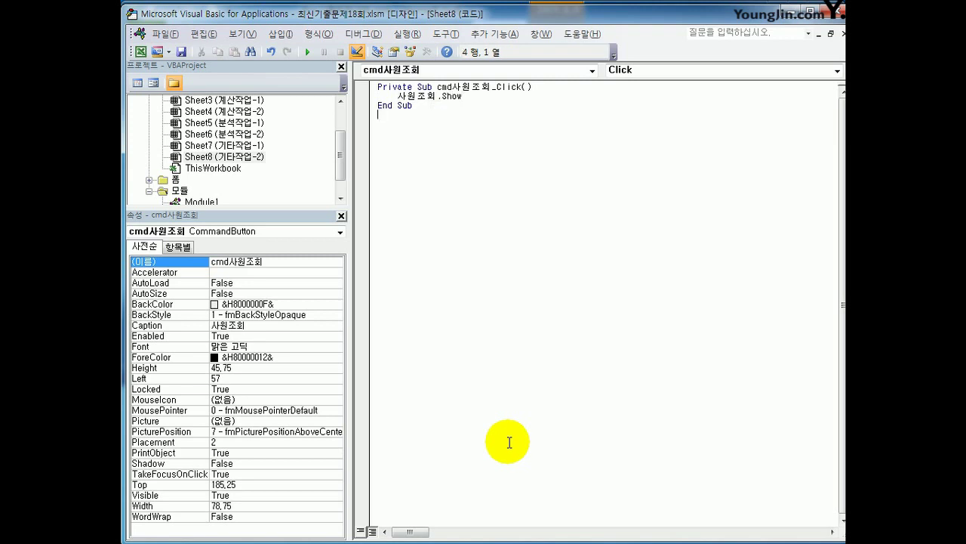
# Step: Expand the project's forms folder and open the code of the 사원조회 form
pyautogui.click(175, 179)
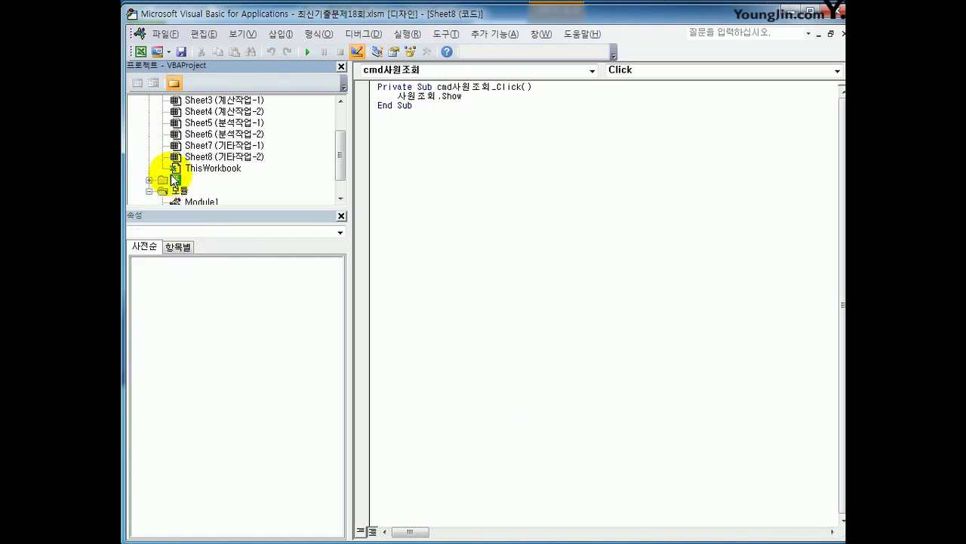
pyautogui.click(249, 38)
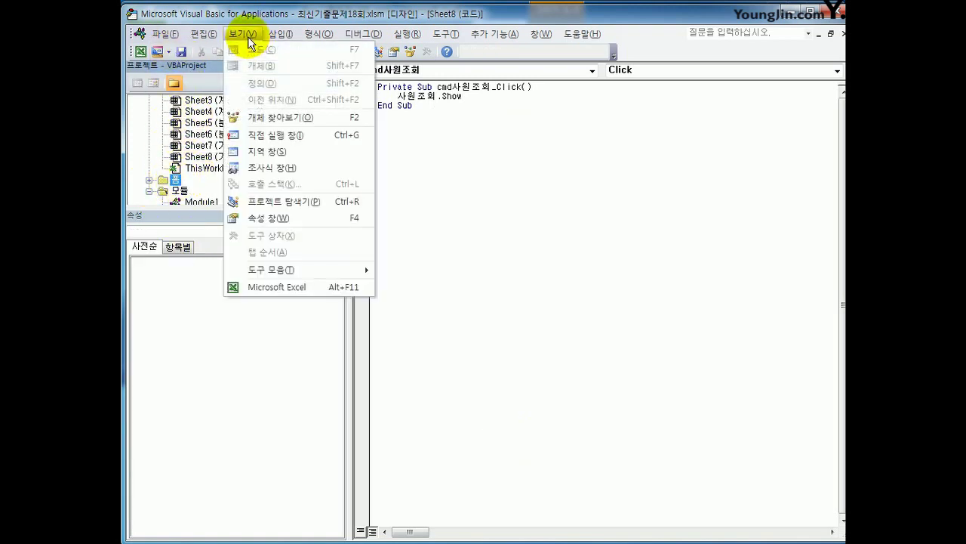
pyautogui.click(288, 201)
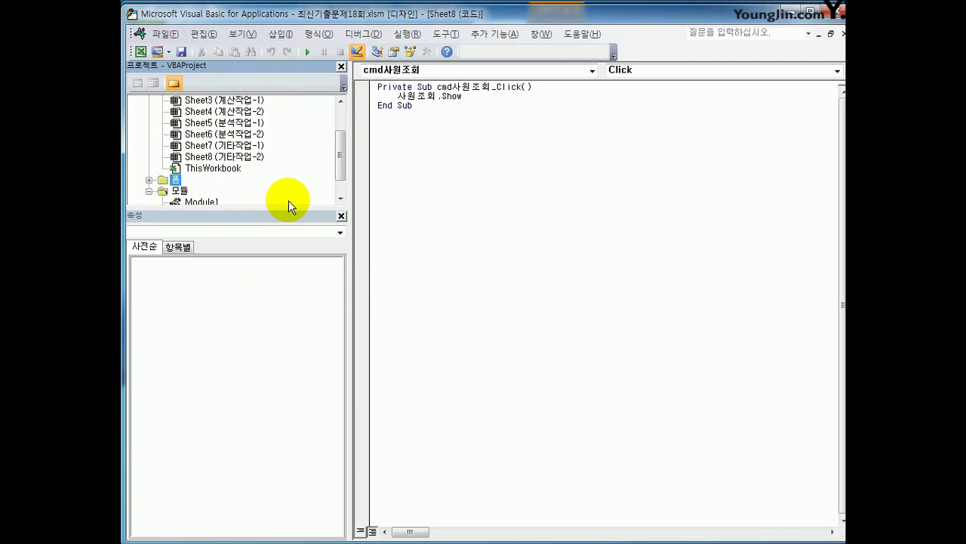
pyautogui.click(150, 181)
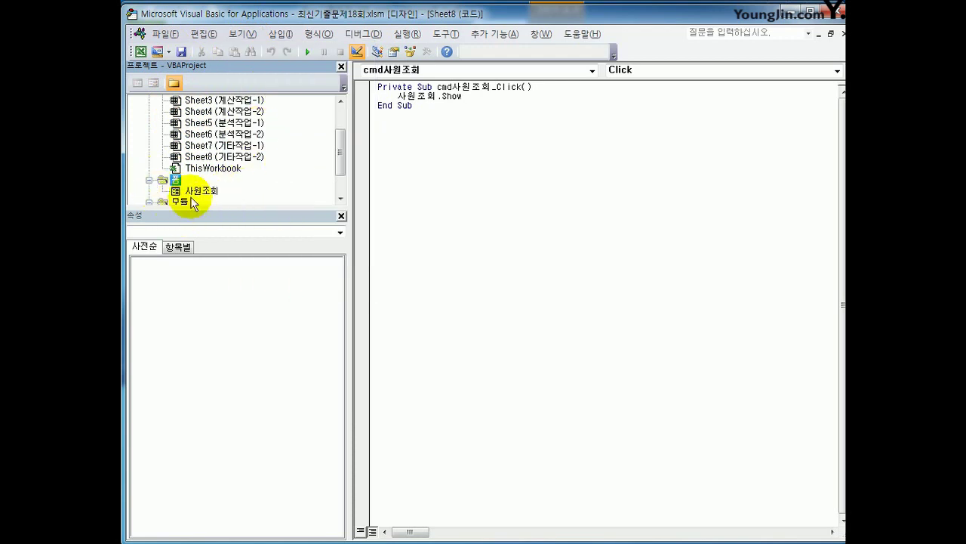
pyautogui.click(184, 190)
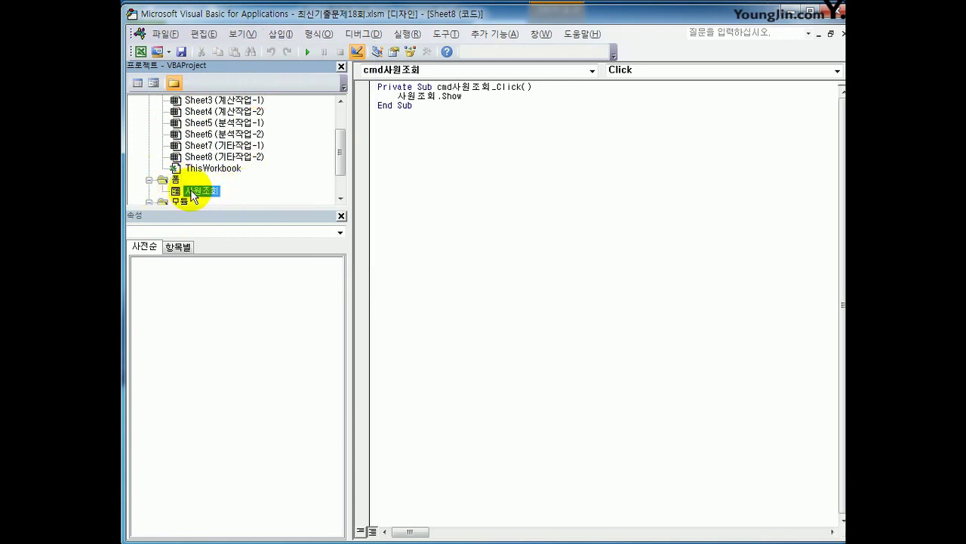
pyautogui.click(137, 83)
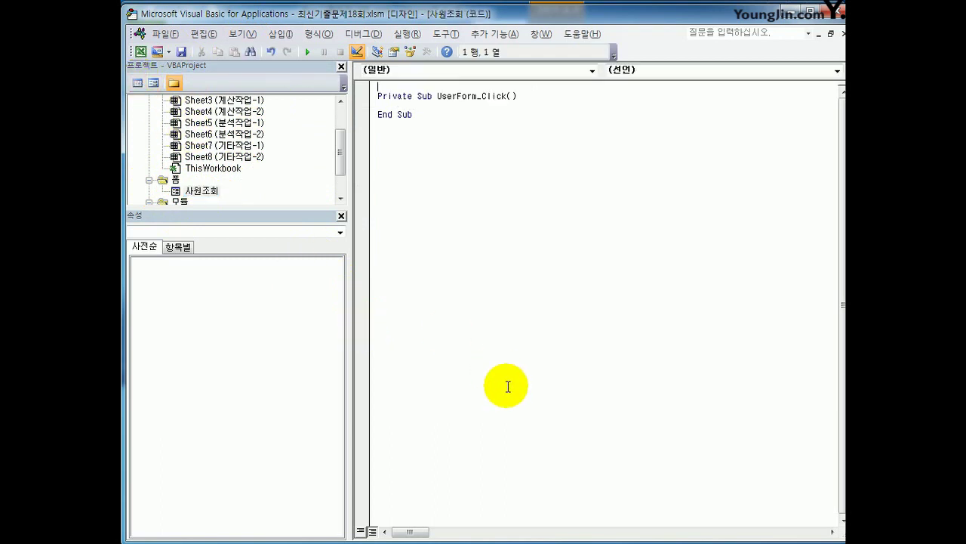
# Step: Add an Initialize event procedure for the UserForm in the 사원조회 form's code
pyautogui.click(429, 69)
pyautogui.click(431, 187)
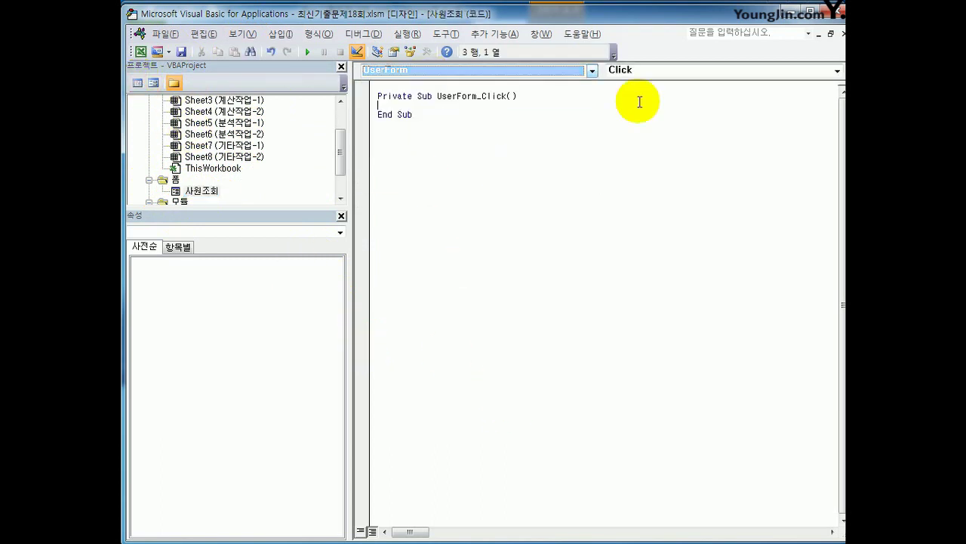
pyautogui.click(652, 70)
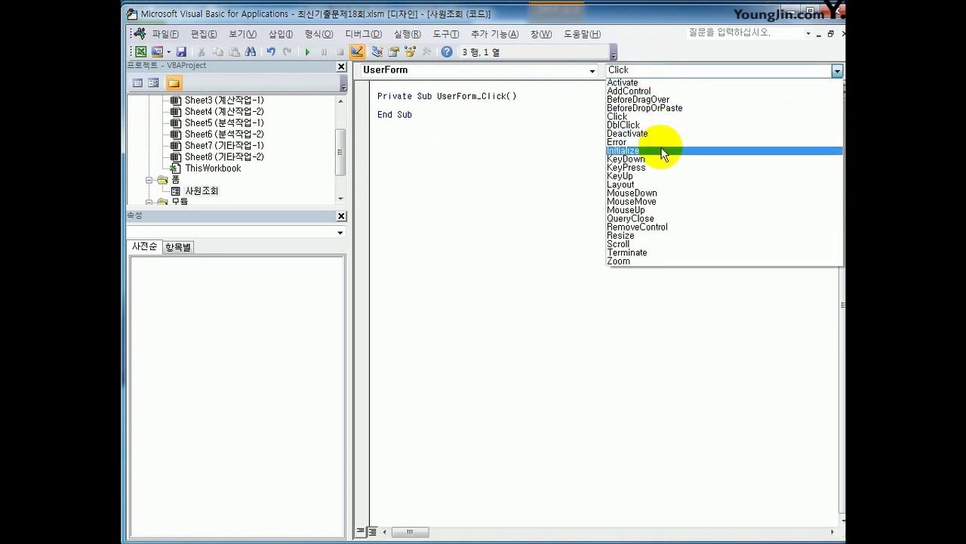
pyautogui.click(662, 154)
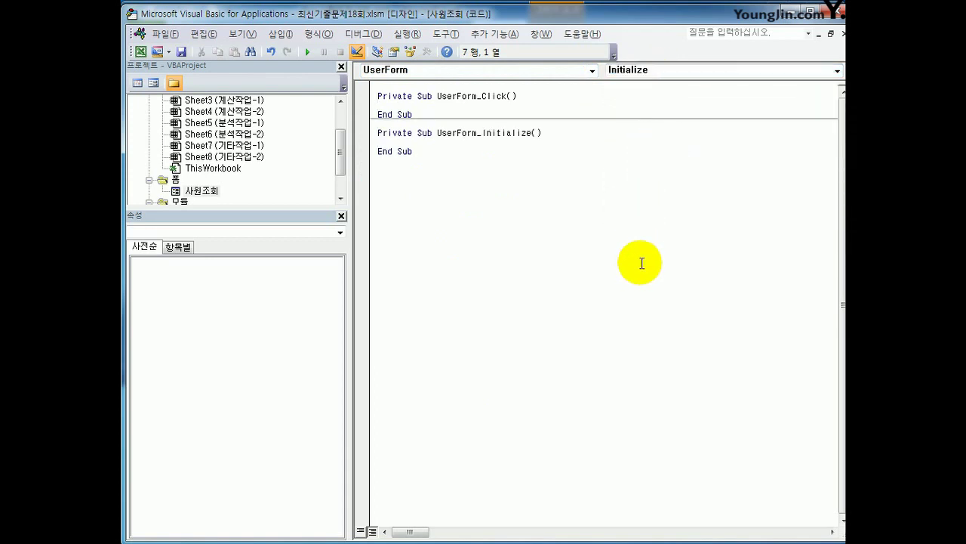
# Step: Set the cmb사원 combo box's RowSource to "A4:A9" in the UserForm_Initialize procedure
pyautogui.write('cmb사원.row')
pyautogui.press('Tab')
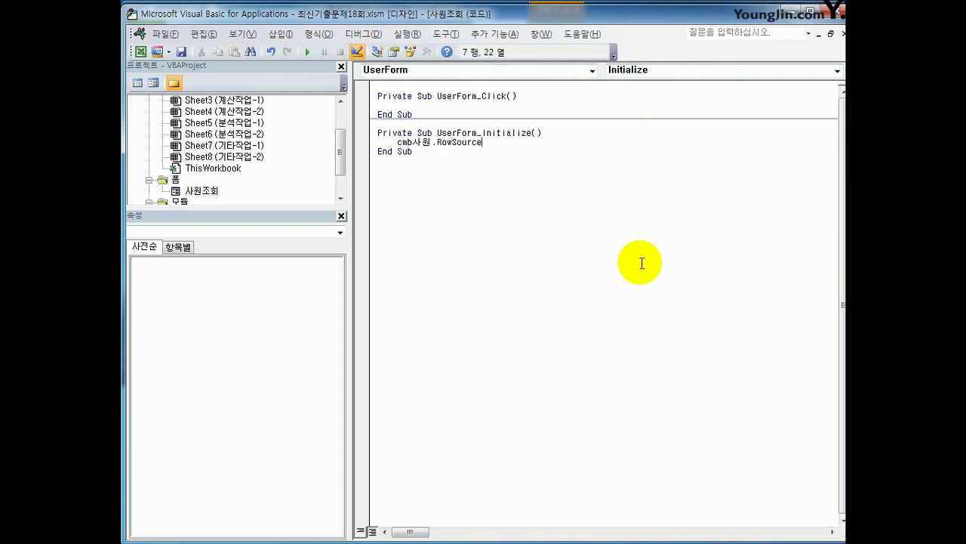
pyautogui.write('="ㅁ4')
pyautogui.press('BackSpace')
pyautogui.press('BackSpace')
pyautogui.write('A4:A9"')
pyautogui.press('Down')
pyautogui.click(641, 263)
# Step: Add a click procedure for the cmd종료 button containing the statement Unload Me
pyautogui.click(458, 73)
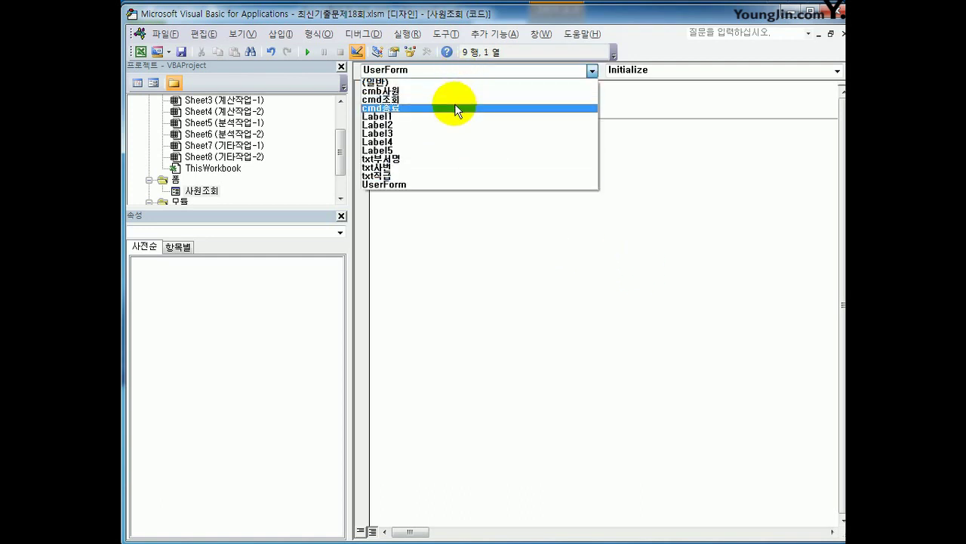
pyautogui.click(455, 108)
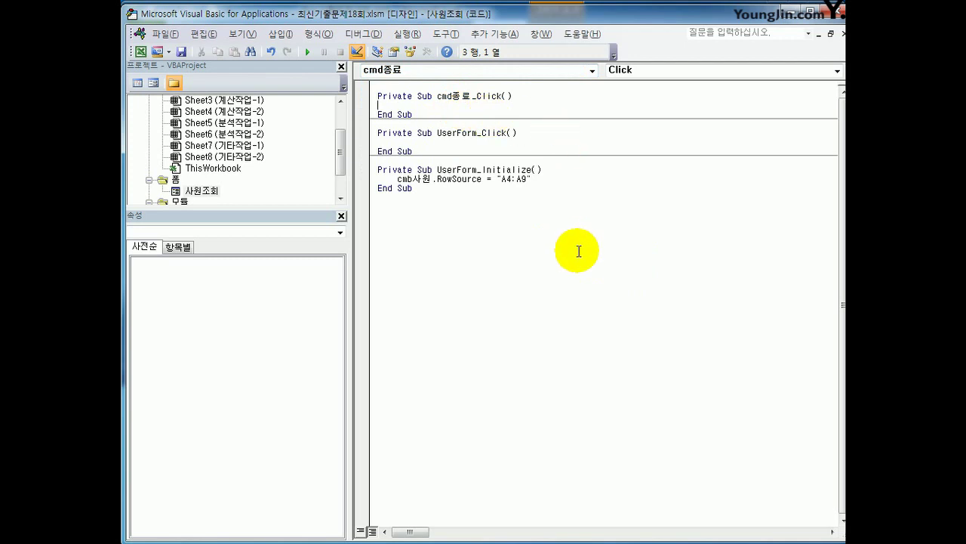
pyautogui.write('unload me')
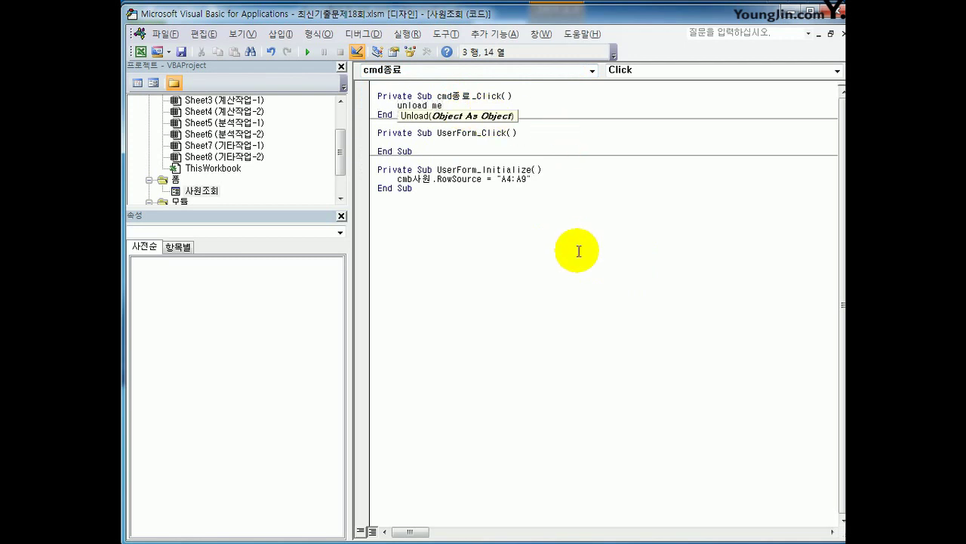
pyautogui.click(587, 248)
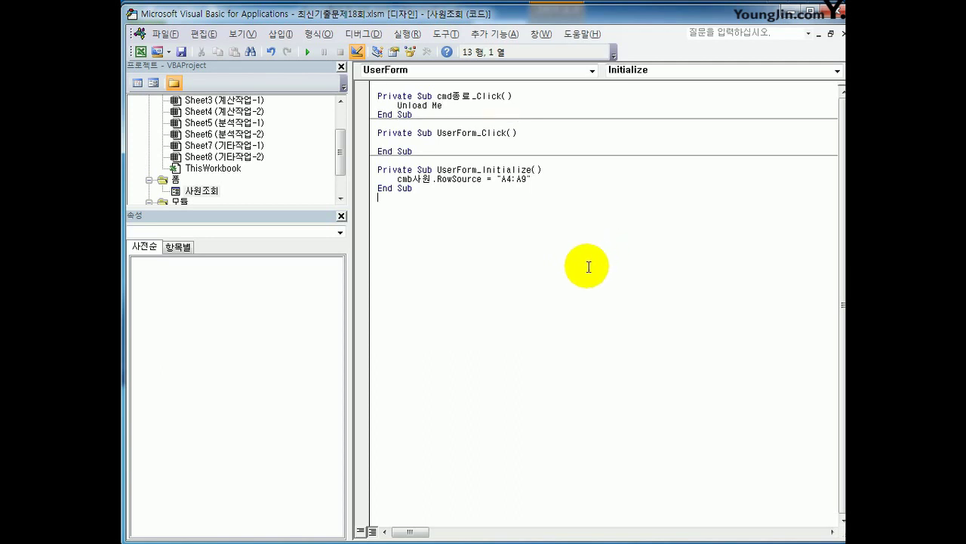
# Step: Return to the worksheet, turn off design mode, and test the 사원조회 form by picking the first employee and closing it with 종료
pyautogui.click(831, 15)
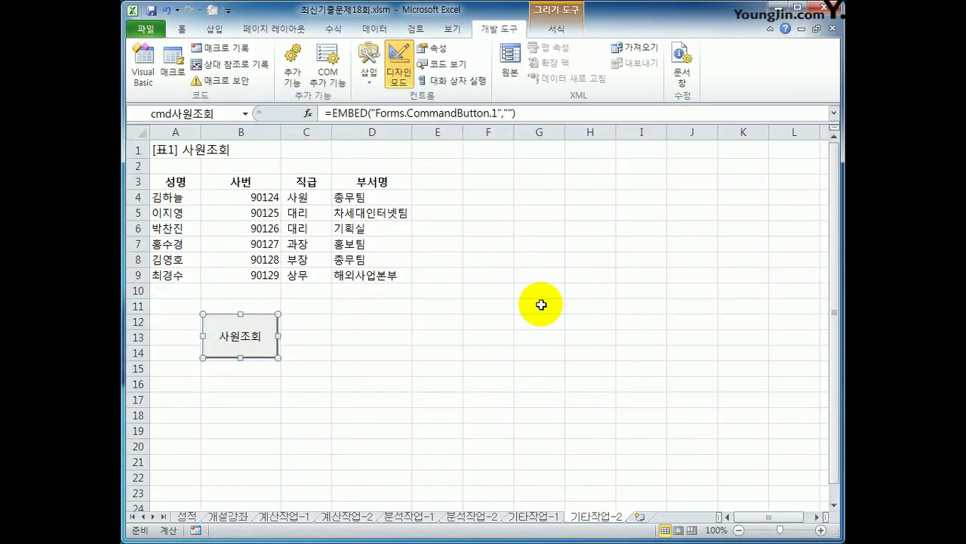
pyautogui.click(397, 75)
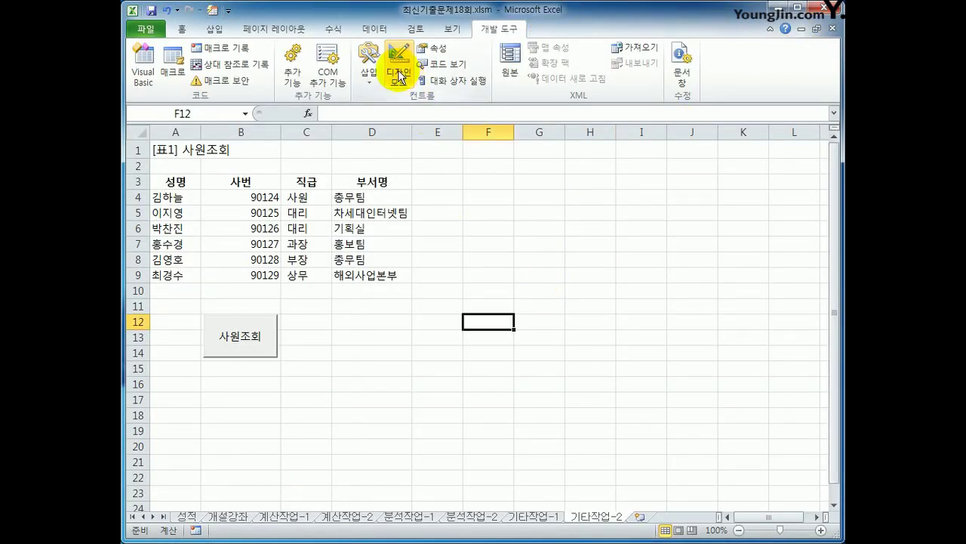
pyautogui.click(232, 341)
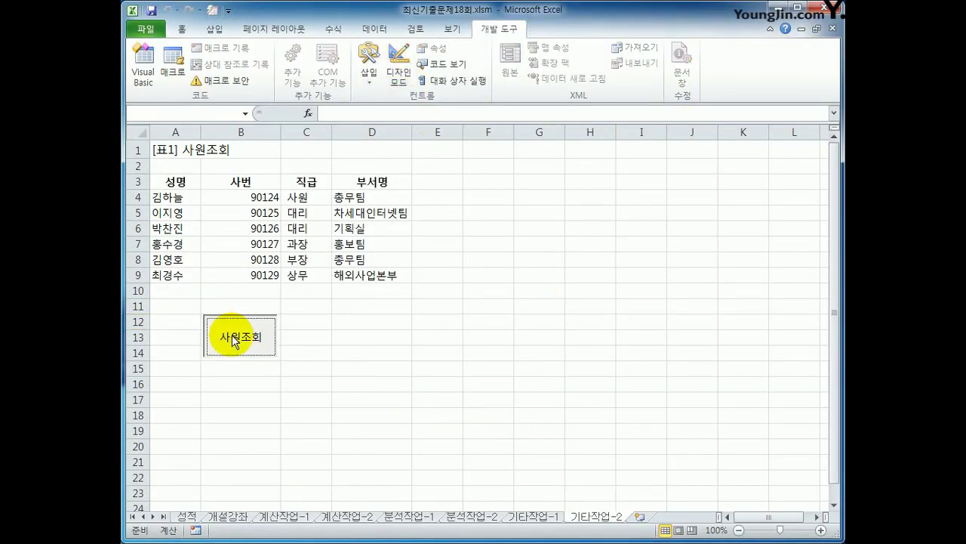
pyautogui.moveTo(479, 185); pyautogui.dragTo(562, 157)
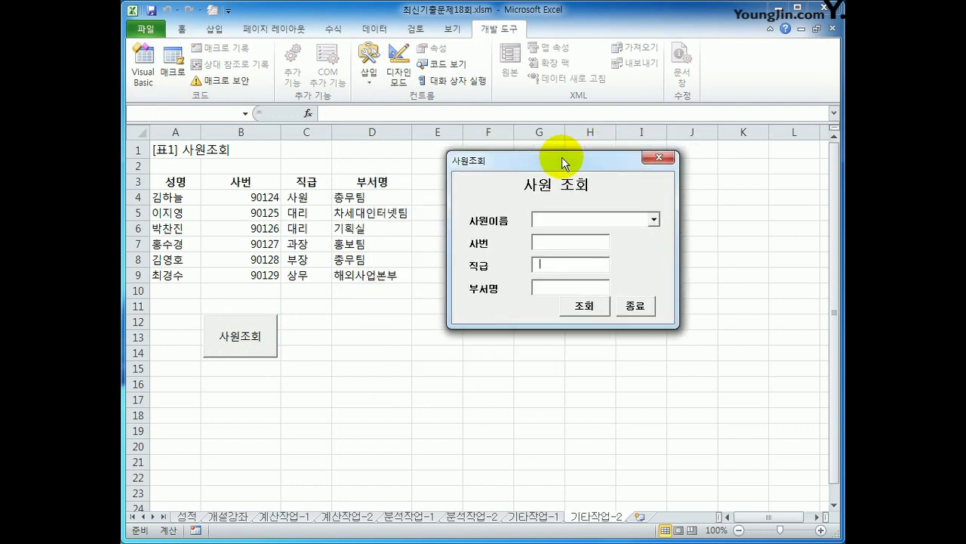
pyautogui.click(654, 219)
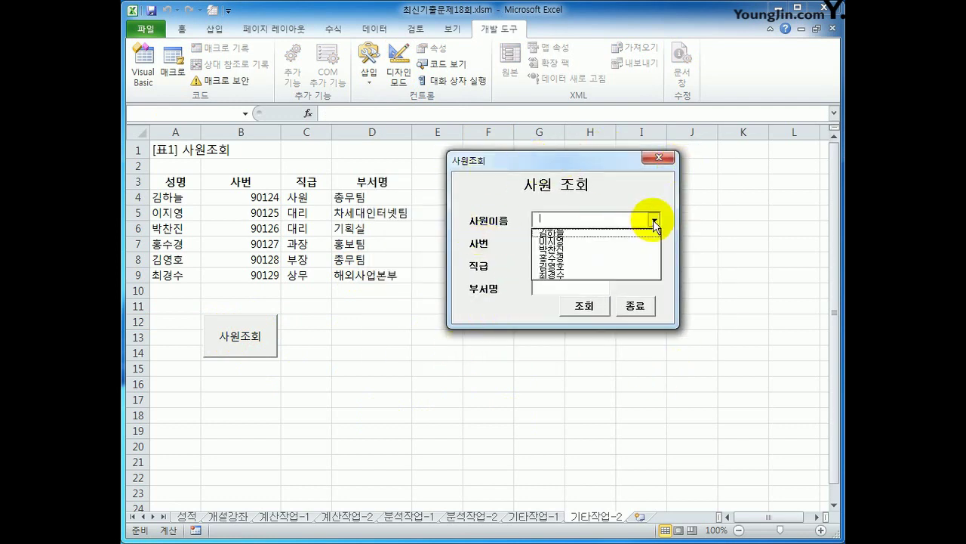
pyautogui.click(593, 233)
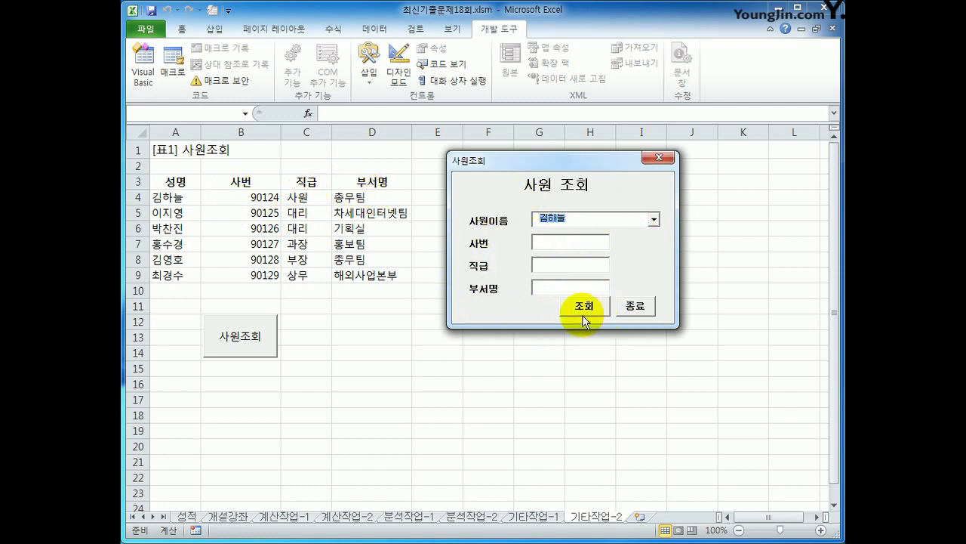
pyautogui.click(629, 309)
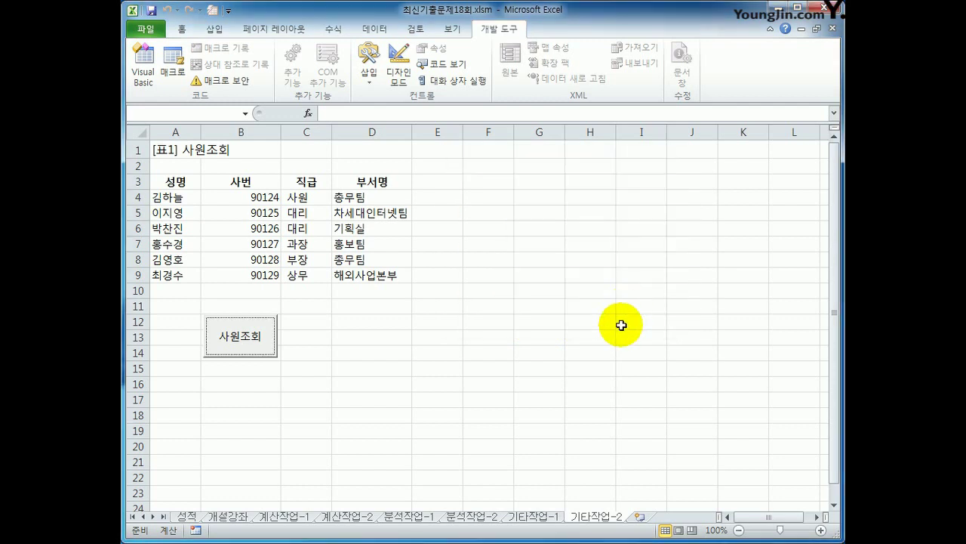
pyautogui.click(604, 355)
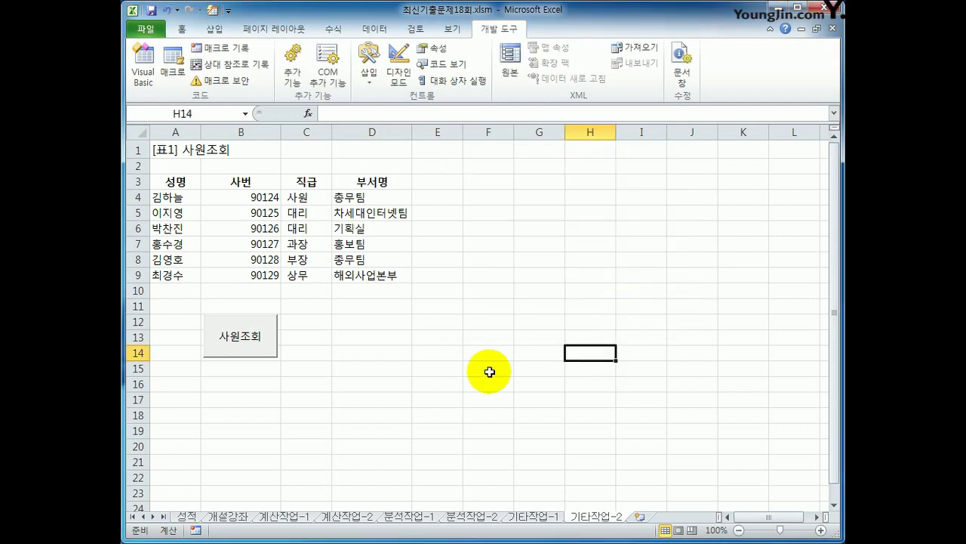
# Step: Reopen the 사원조회 form, check its 사원이름 list against the name column, and close the form
pyautogui.click(249, 348)
pyautogui.click(573, 253)
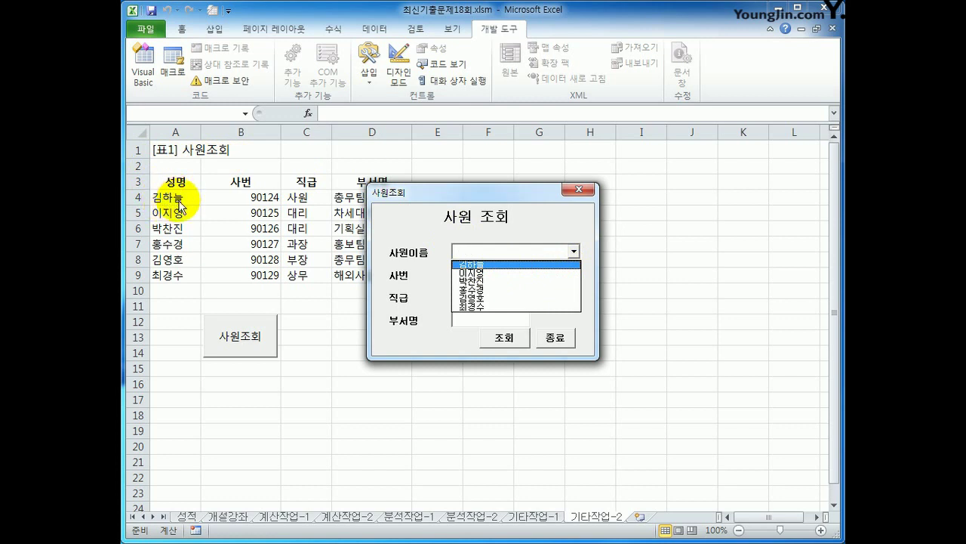
pyautogui.click(556, 340)
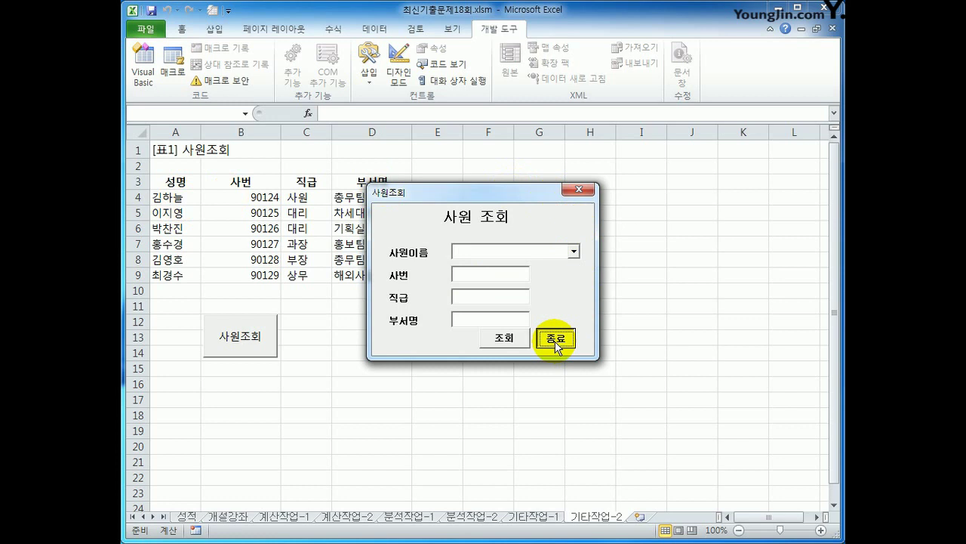
# Step: Examine the first employee's record in A4:D4 and the order of table columns A through D
pyautogui.moveTo(165, 197); pyautogui.dragTo(368, 194)
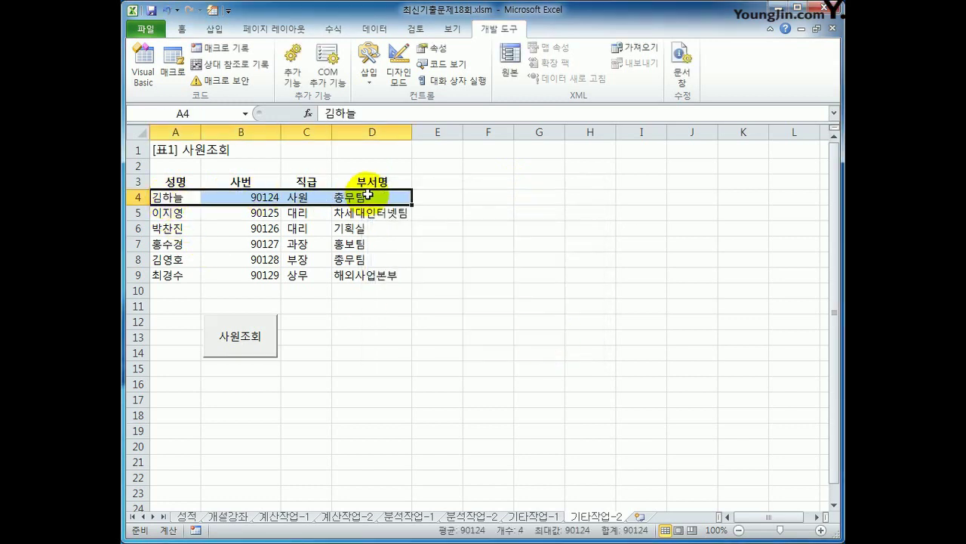
pyautogui.click(176, 132)
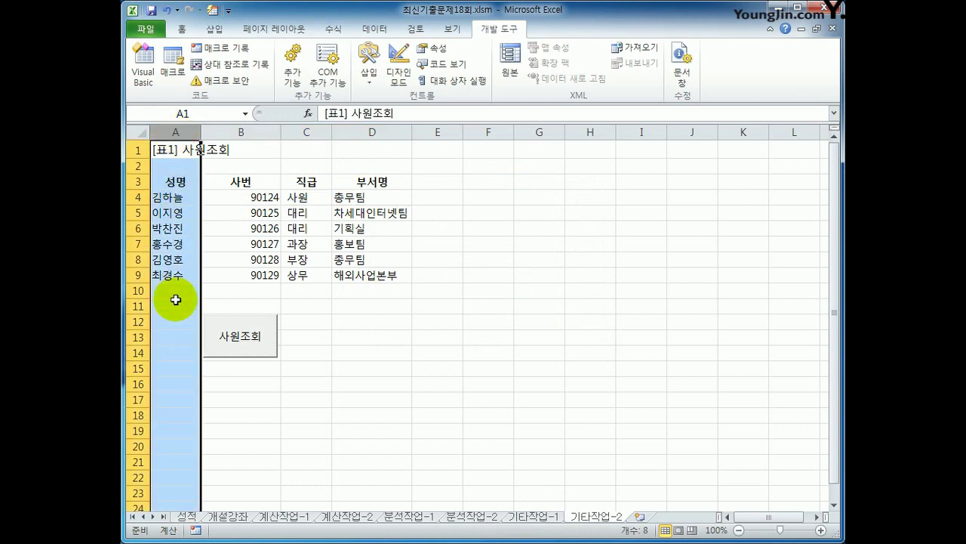
pyautogui.click(241, 133)
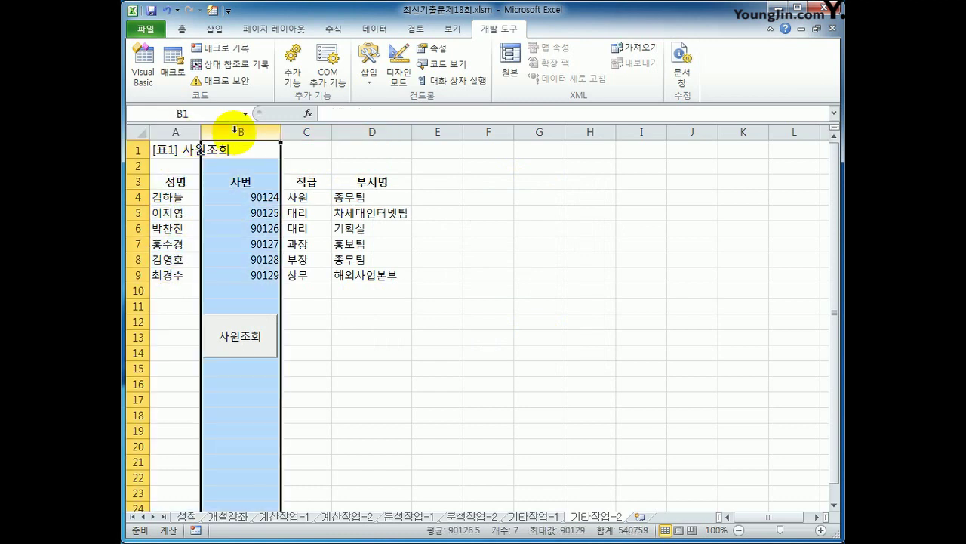
pyautogui.click(317, 133)
pyautogui.click(371, 132)
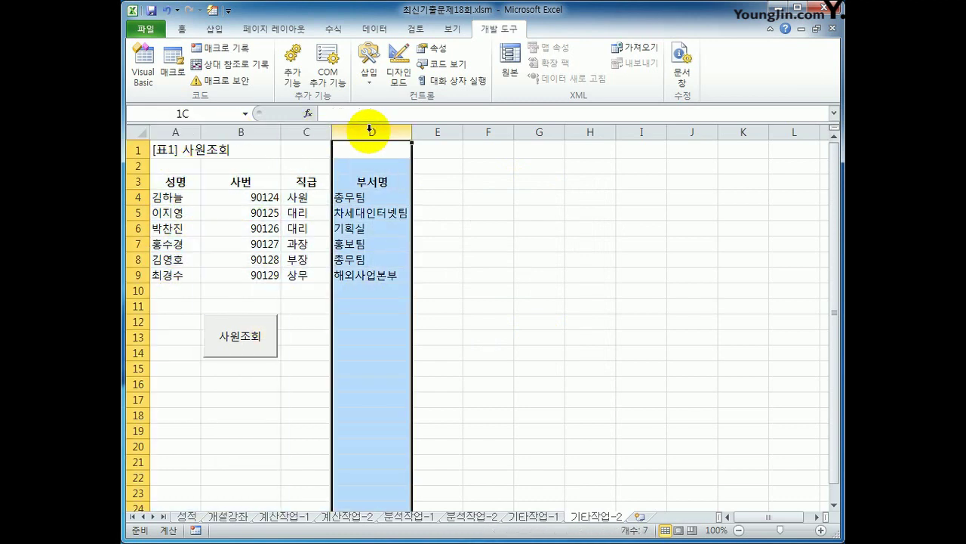
# Step: Switch to the Visual Basic editor and create a click procedure for the cmd조회 button in the 사원조회 form's code
pyautogui.click(145, 72)
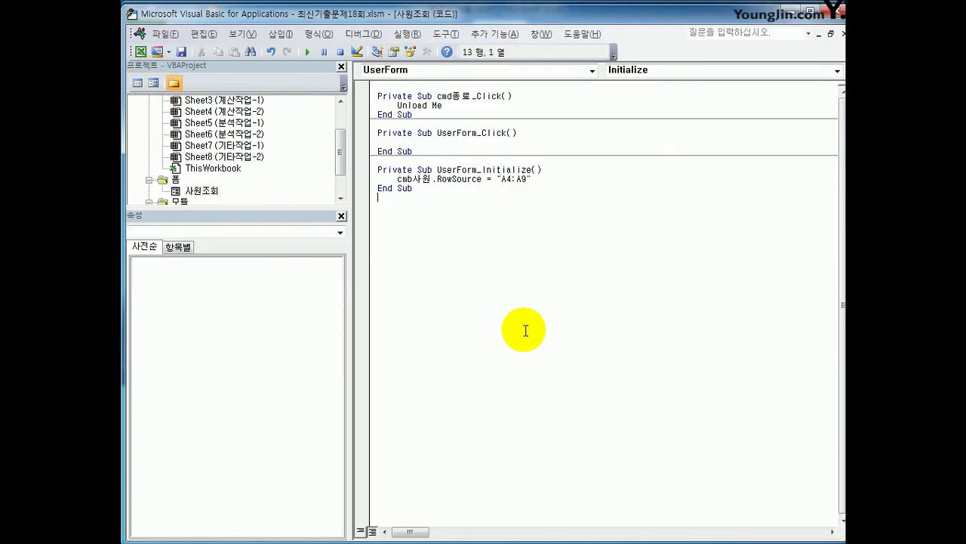
pyautogui.click(446, 71)
pyautogui.click(442, 102)
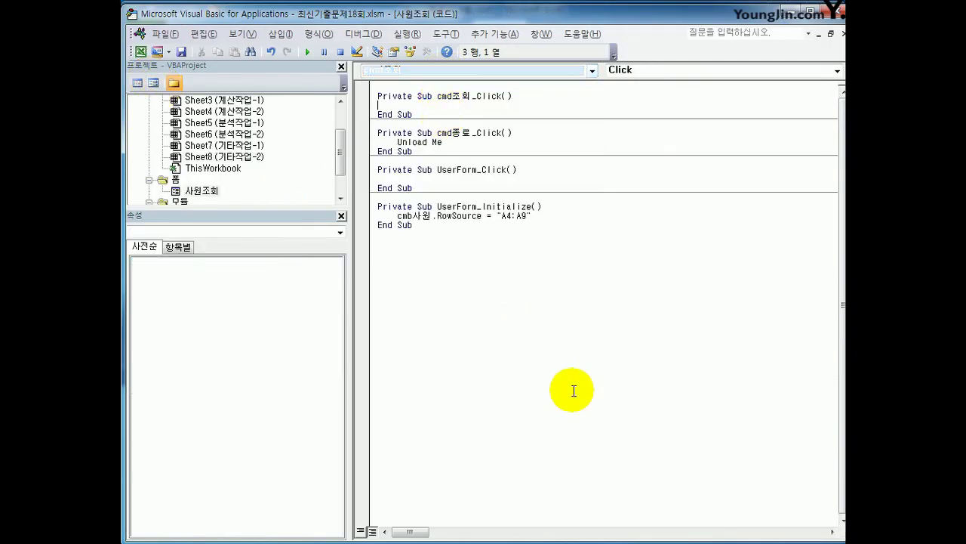
# Step: Enter the statement iRow = cmb사원.ListIndex + 4 in the cmd조회_Click procedure
pyautogui.write('i')
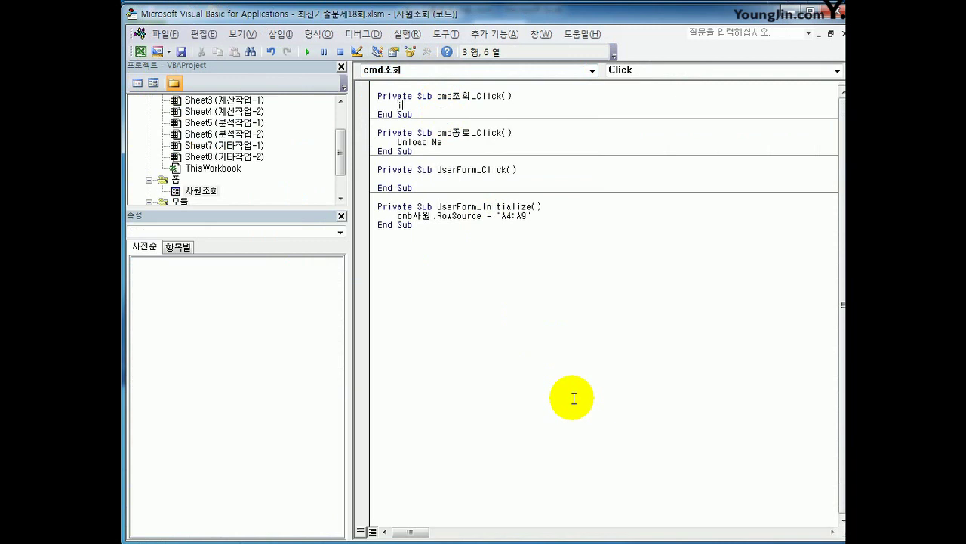
pyautogui.write('Row =cmb사원.')
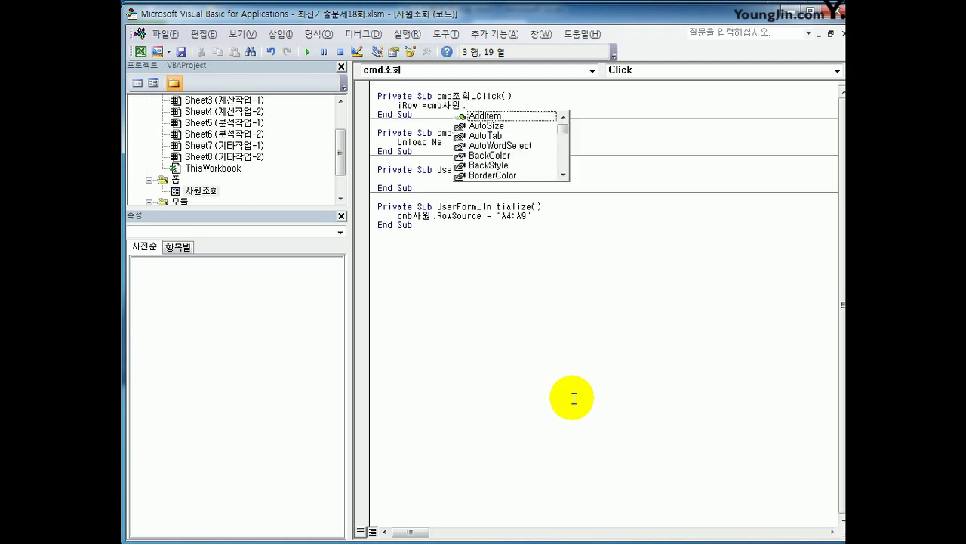
pyautogui.write('l')
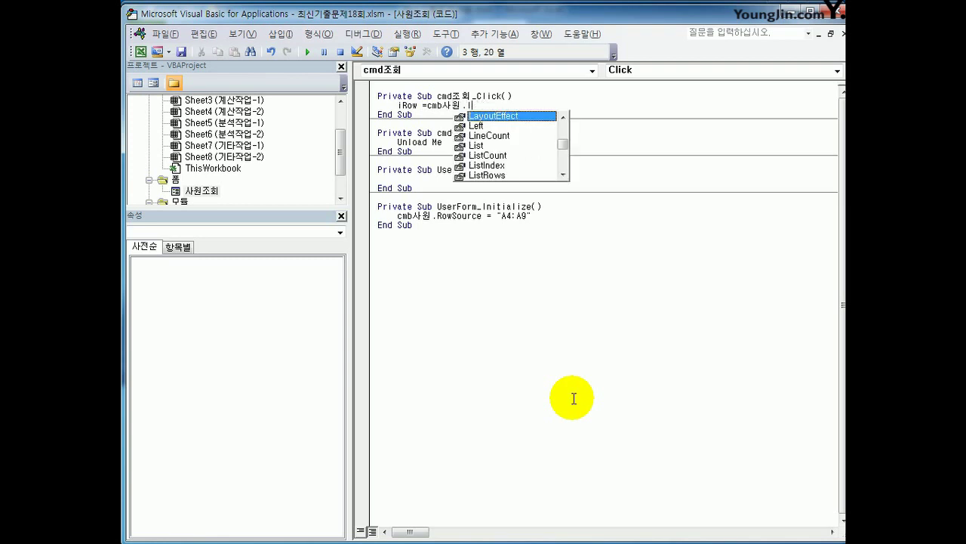
pyautogui.write('isti')
pyautogui.press('Tab')
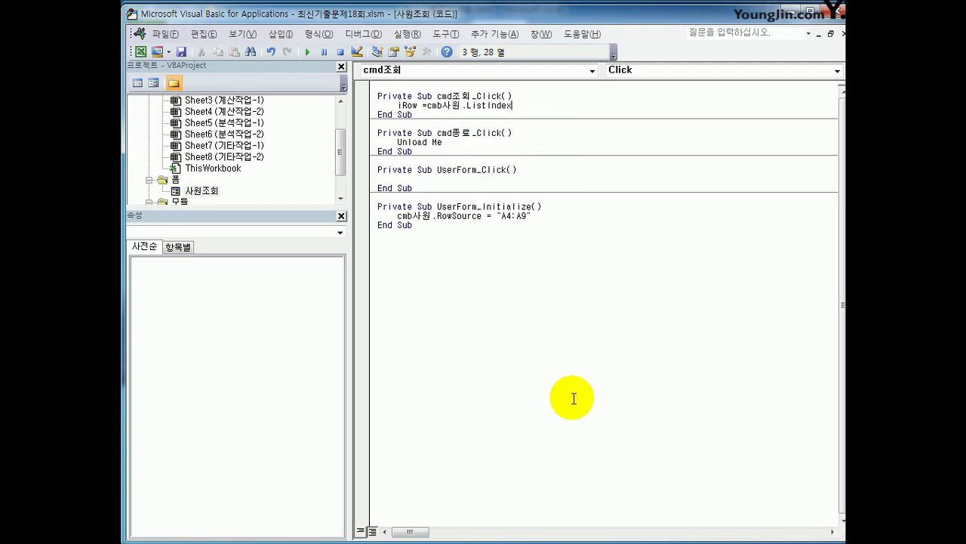
pyautogui.write('+ 4')
pyautogui.press('Return')
pyautogui.press('Return')
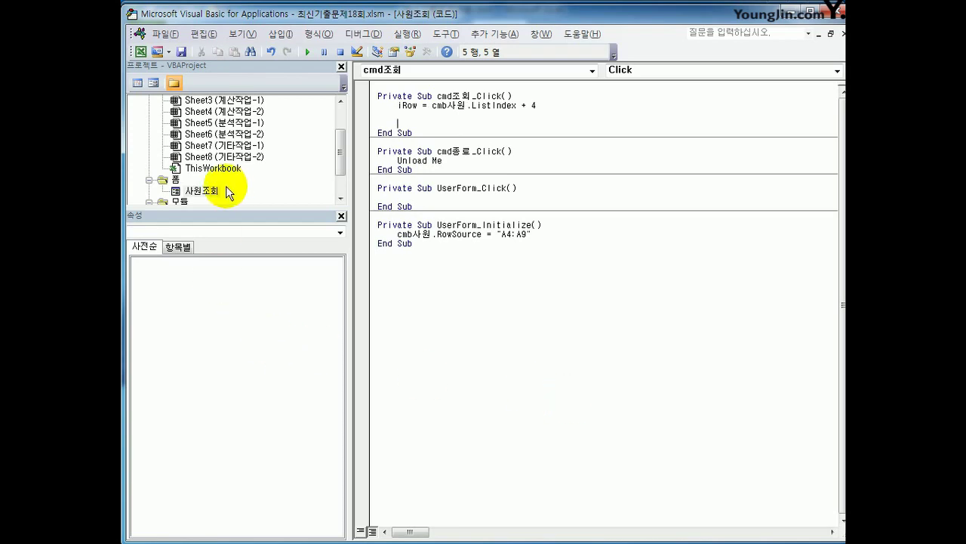
# Step: Open the 사원조회 form design and check the control names of the 사번, 직급 and 부서명 text boxes
pyautogui.doubleClick(206, 190)
pyautogui.click(469, 155)
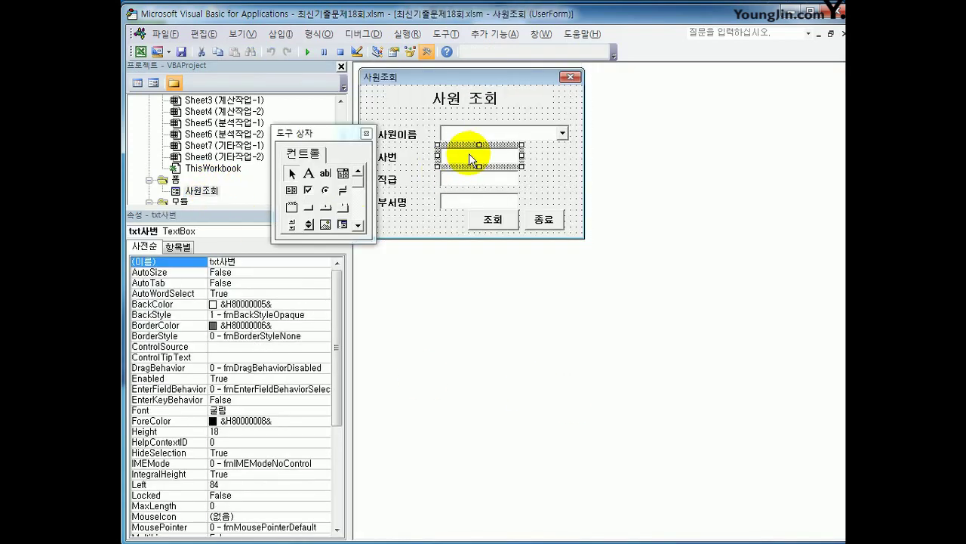
pyautogui.click(252, 266)
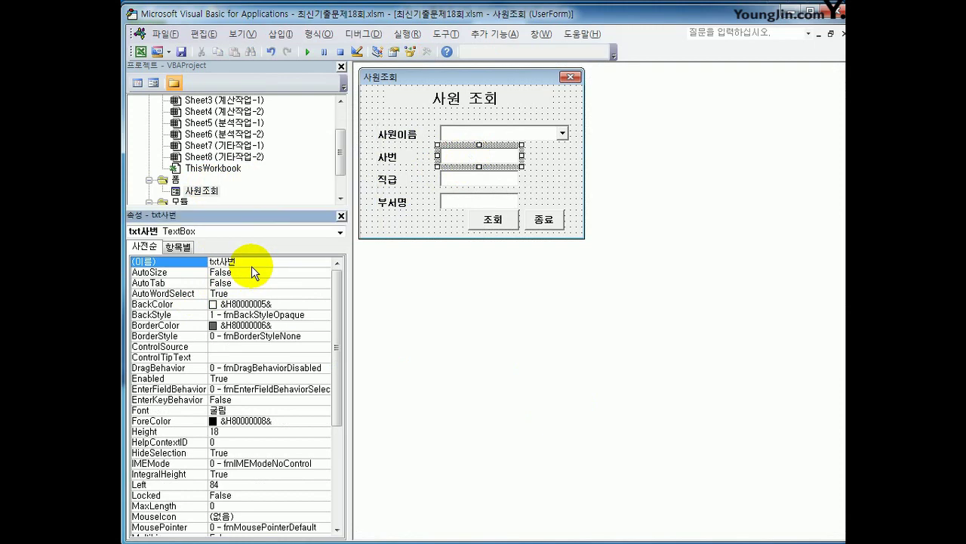
pyautogui.click(457, 181)
pyautogui.click(460, 201)
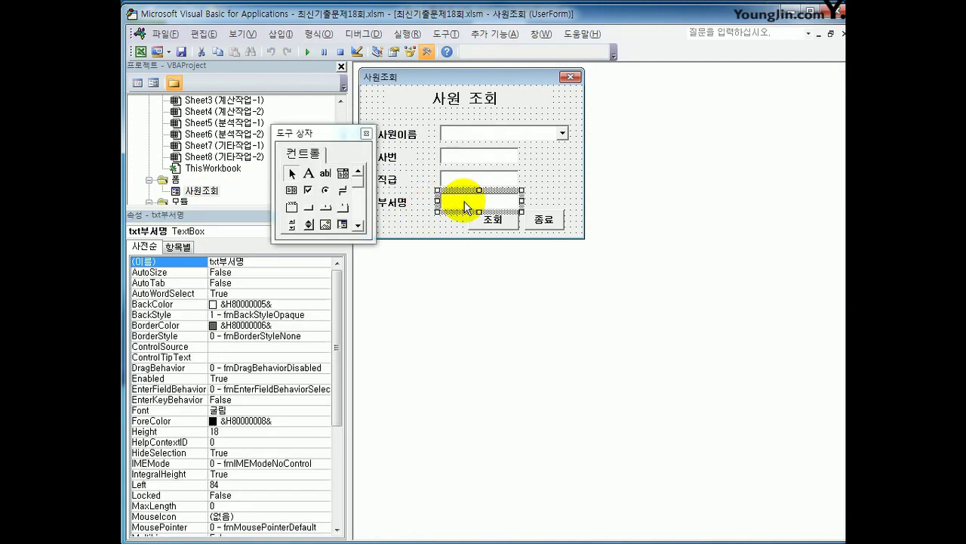
# Step: Return to the form's code and delete the empty txt부서명_Change and UserForm_Click procedures
pyautogui.click(135, 82)
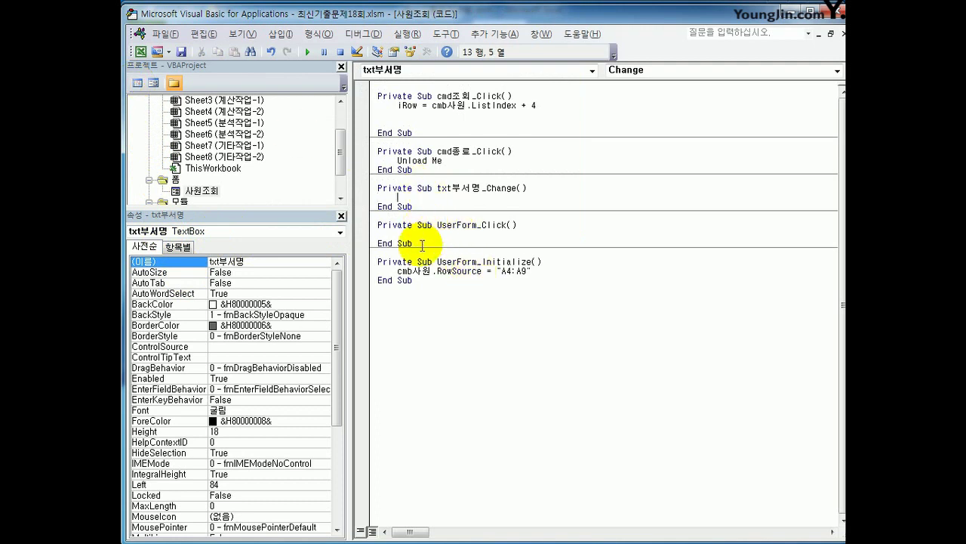
pyautogui.moveTo(370, 252); pyautogui.dragTo(368, 189)
pyautogui.press('Delete')
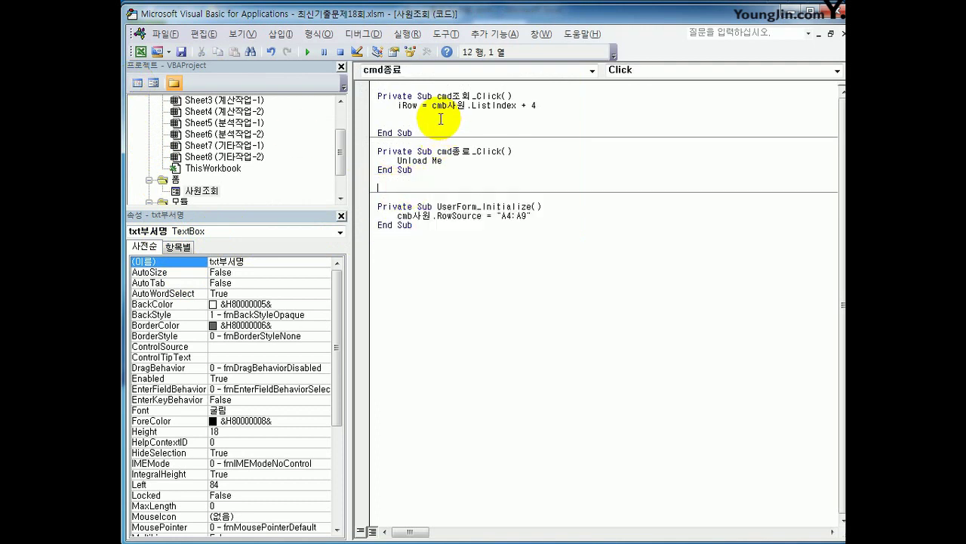
# Step: Add the statement txt사번 = Cells(iRow, 2) below the iRow line in cmd조회_Click
pyautogui.click(440, 118)
pyautogui.press('Return')
pyautogui.write('t')
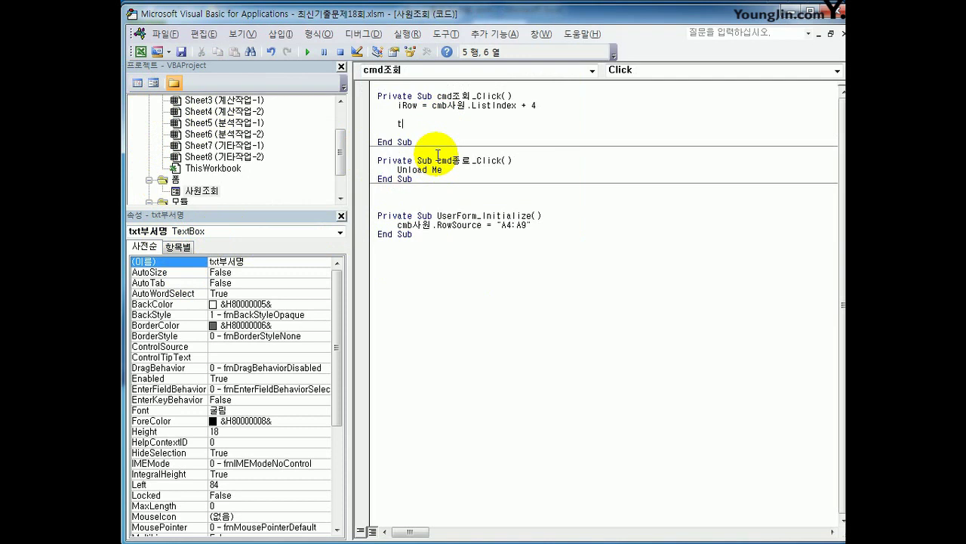
pyautogui.write('xt사번 =cells(iRow, ')
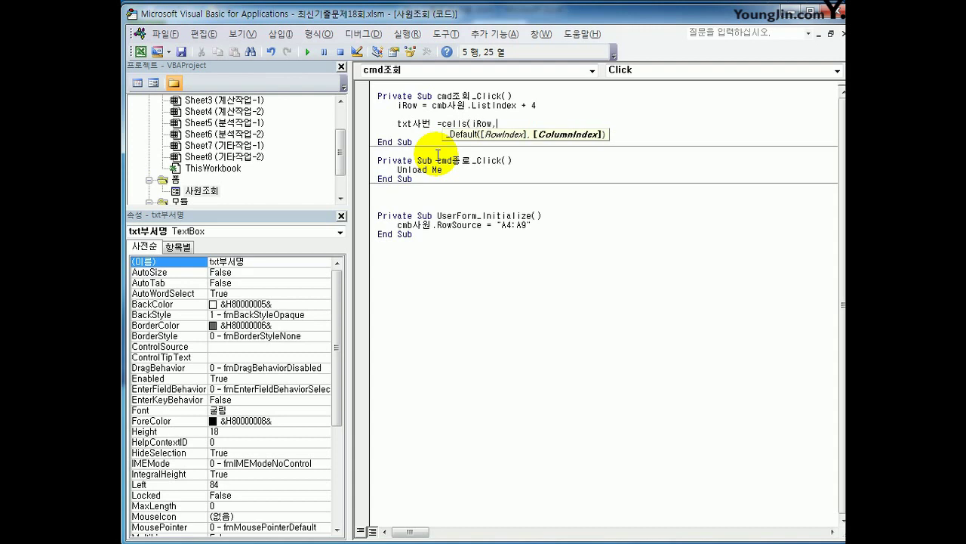
pyautogui.write('2)')
pyautogui.press('Return')
# Step: Duplicate the txt사번 = Cells(iRow, 2) statement onto the two lines below it
pyautogui.press('Up')
pyautogui.hotkey('shift', 'End')
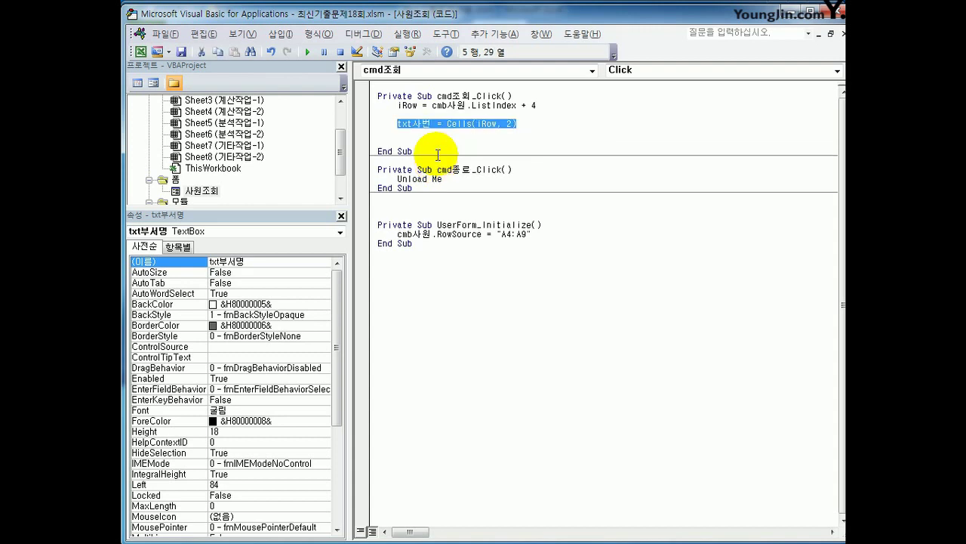
pyautogui.hotkey('ctrl', 'c')
pyautogui.press('Down')
pyautogui.hotkey('ctrl', 'v')
pyautogui.press('Return')
pyautogui.hotkey('ctrl', 'v')
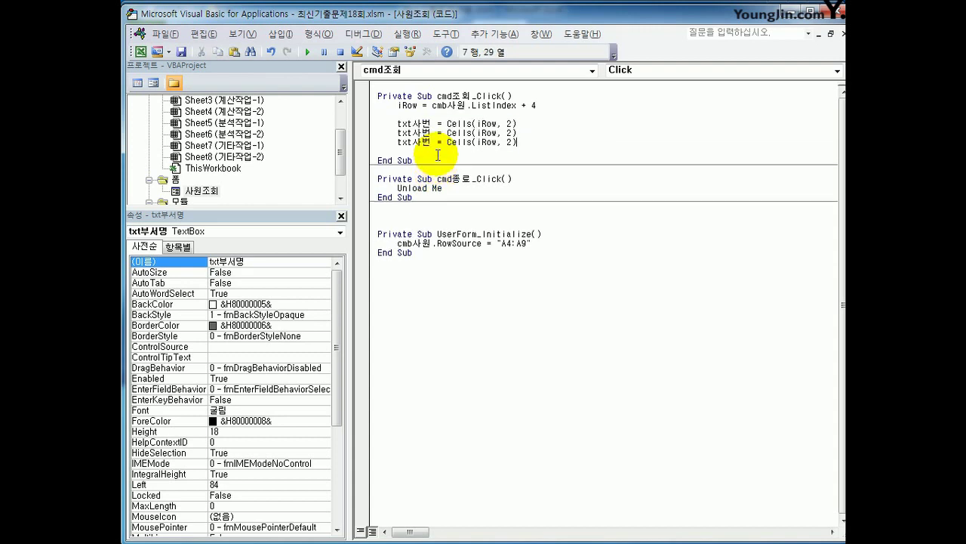
# Step: Set the Cells column number to 3 in the second assignment and 4 in the third
pyautogui.doubleClick(509, 132)
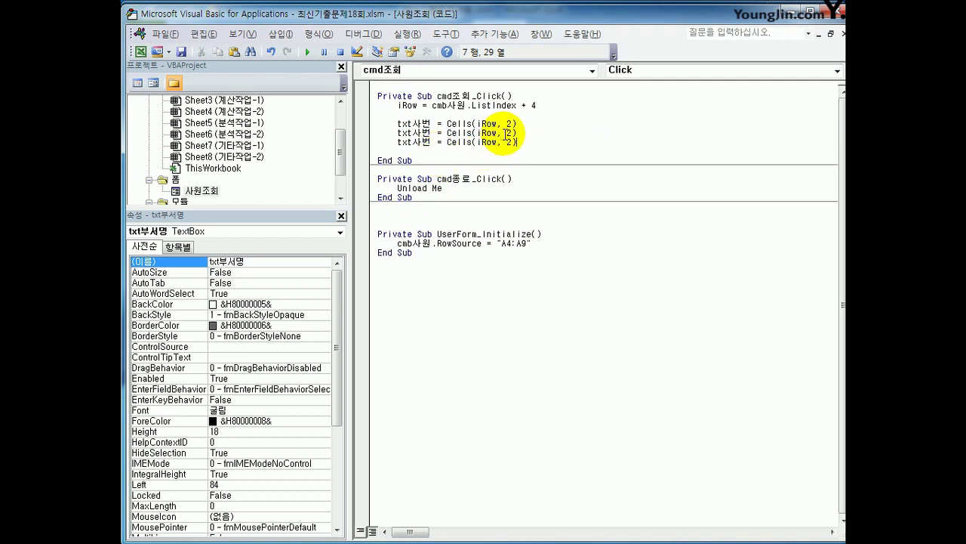
pyautogui.write('3')
pyautogui.doubleClick(511, 142)
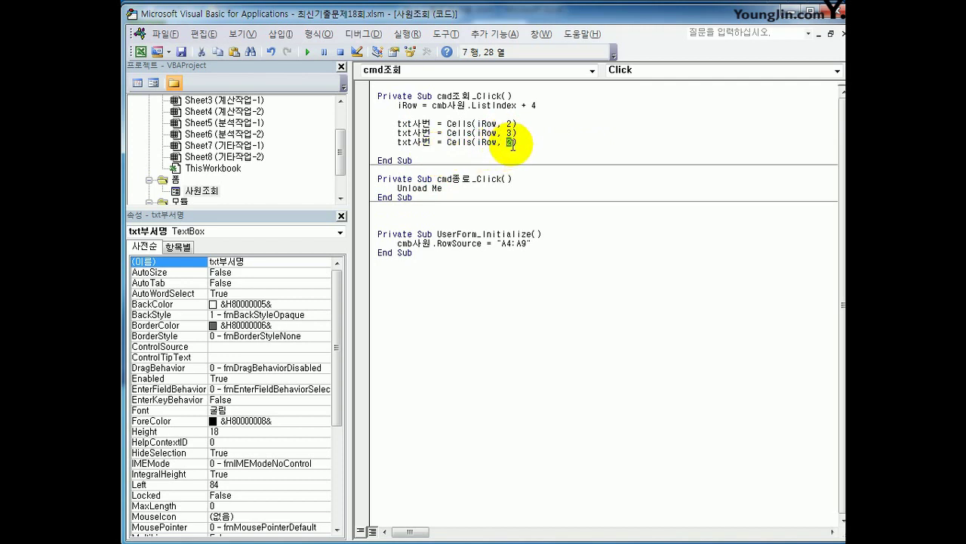
pyautogui.write('4')
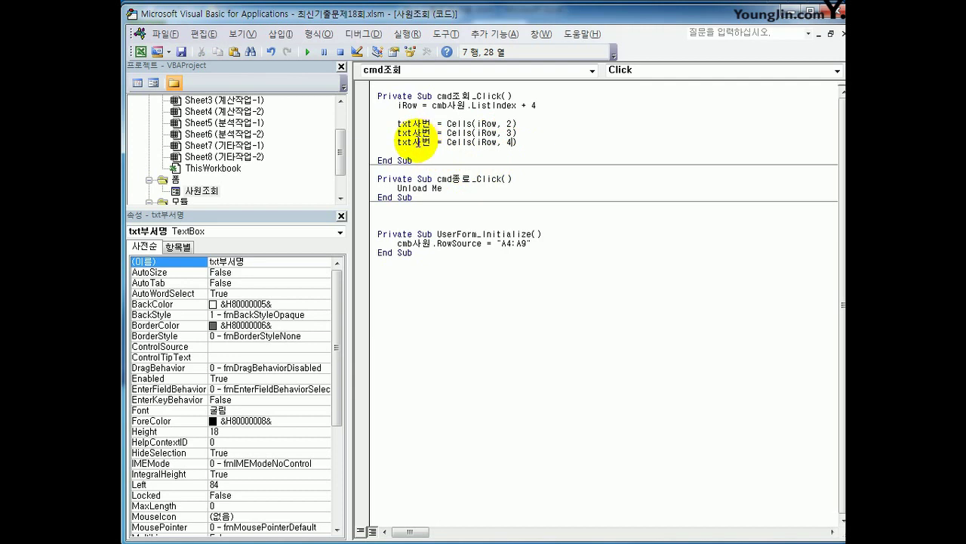
# Step: Change the control name in the column 3 assignment to txt직급
pyautogui.moveTo(413, 133); pyautogui.dragTo(433, 133)
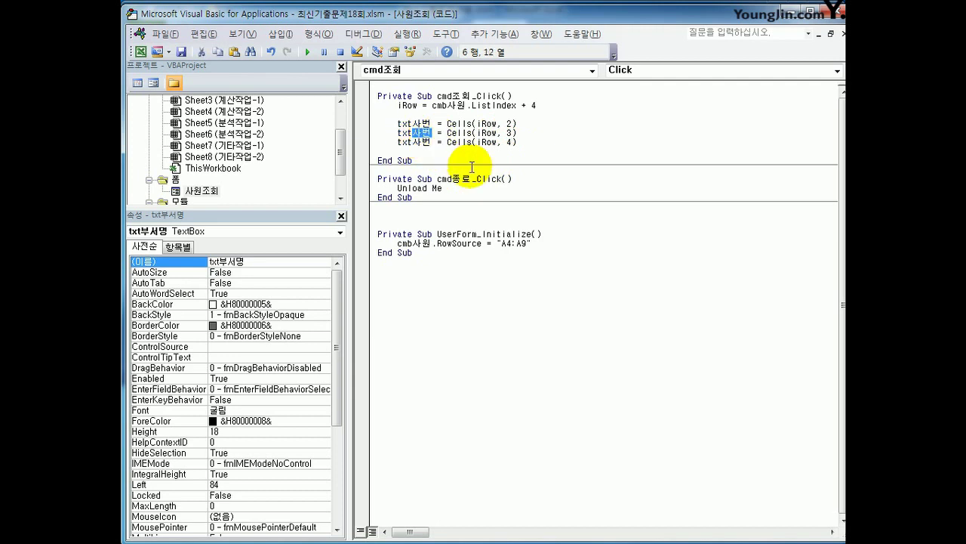
pyautogui.write('ㅂ')
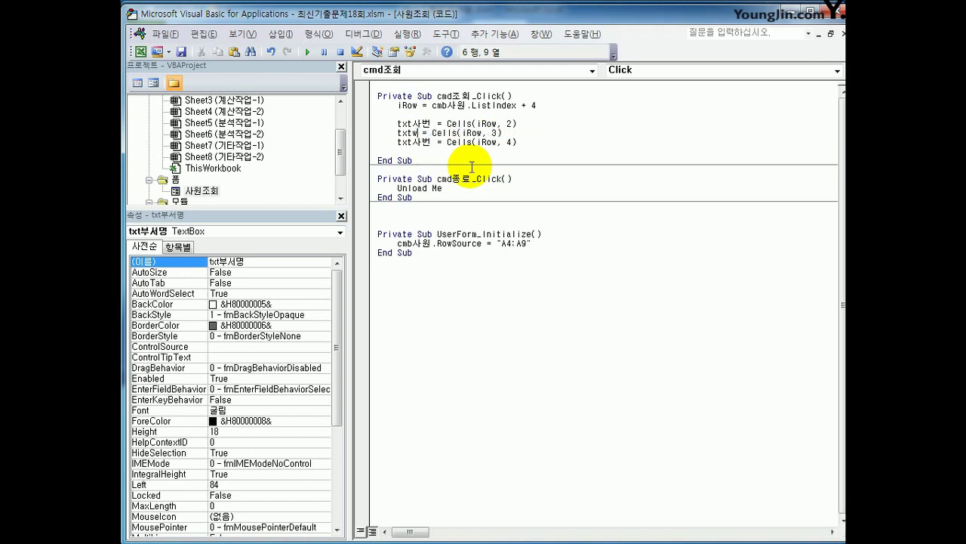
pyautogui.write('ㅜ')
pyautogui.press('BackSpace')
pyautogui.press('BackSpace')
pyautogui.write('직ㄱㅡㅂ')
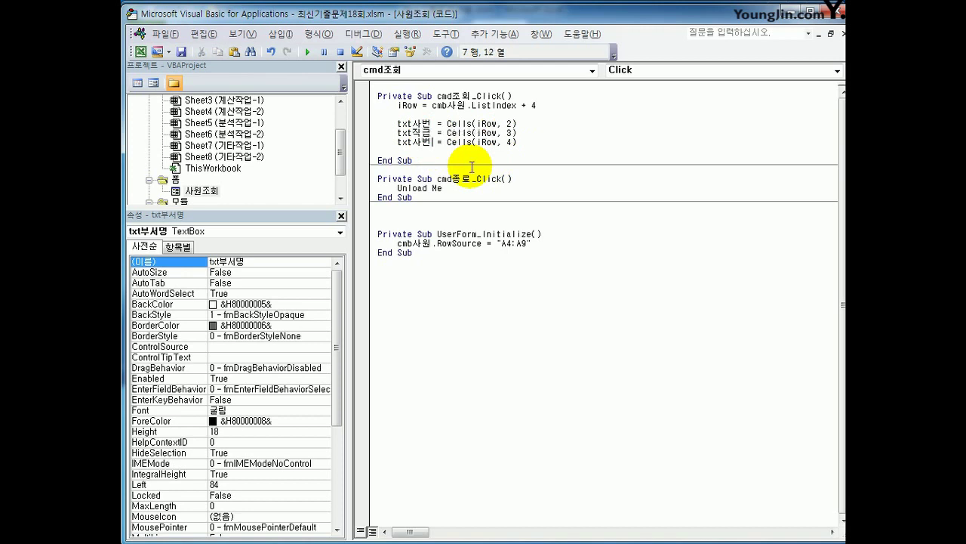
# Step: Change the control name in the column 4 assignment to txt부서명
pyautogui.press('Down')
pyautogui.hotkey('shift', 'Left')
pyautogui.hotkey('shift', 'Left')
pyautogui.write('ㅂ')
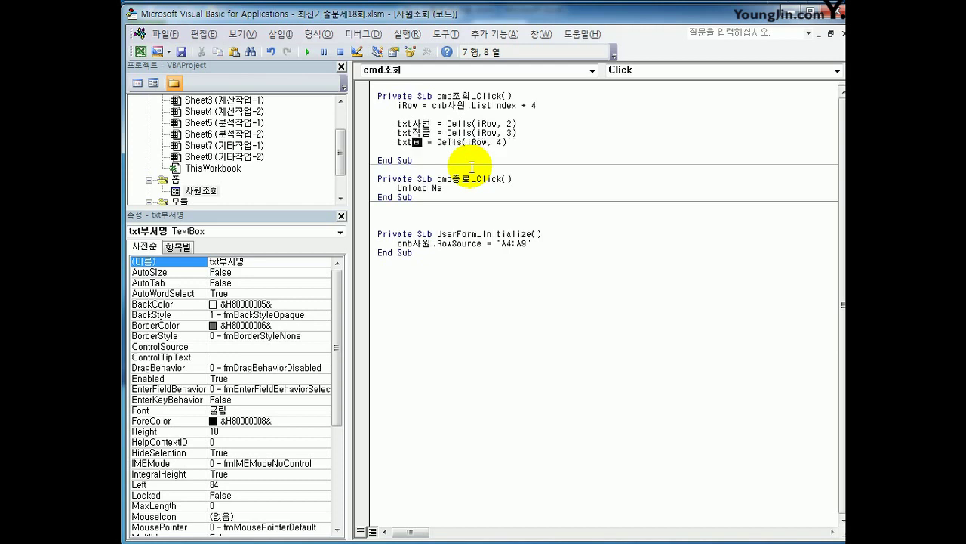
pyautogui.write('ㅜ서며')
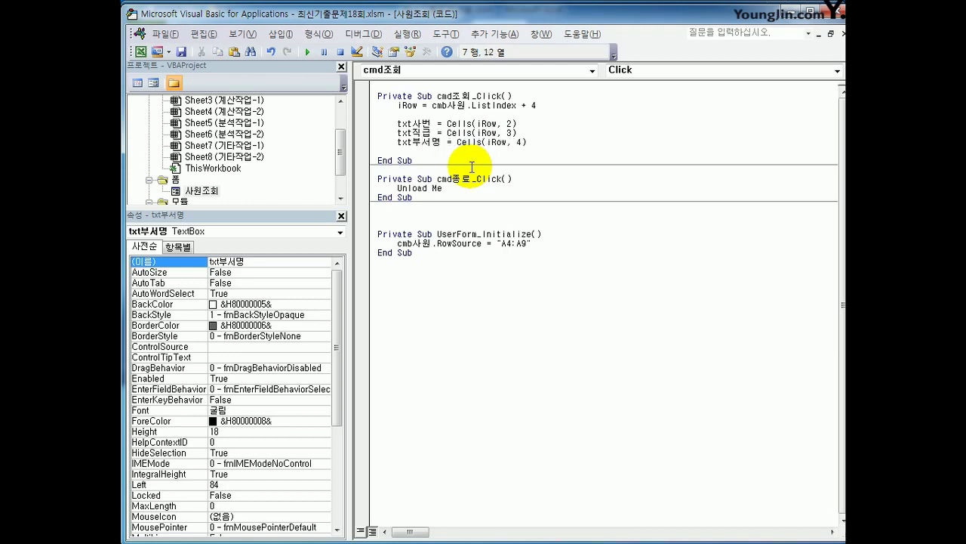
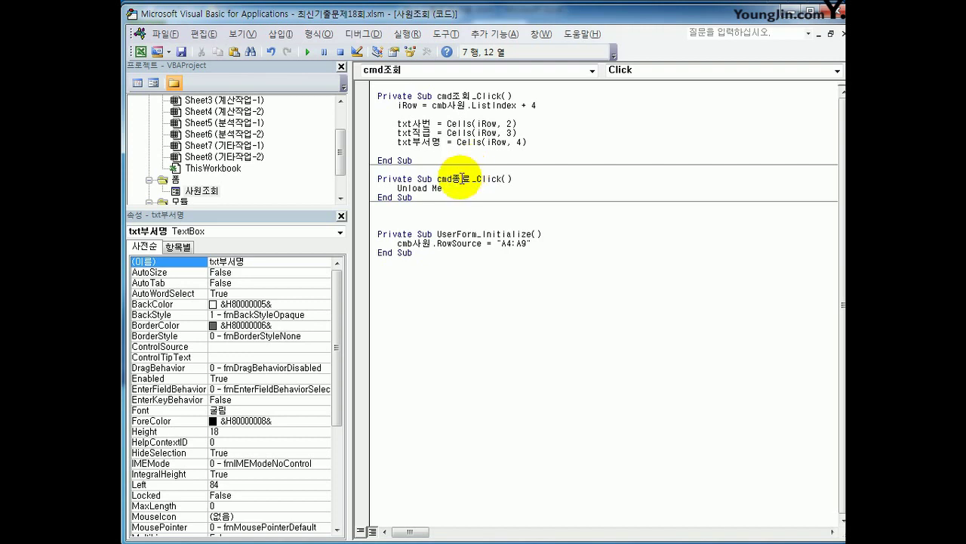
# Step: Insert an empty line above the three Cells assignments in cmd조회_Click
pyautogui.click(519, 124)
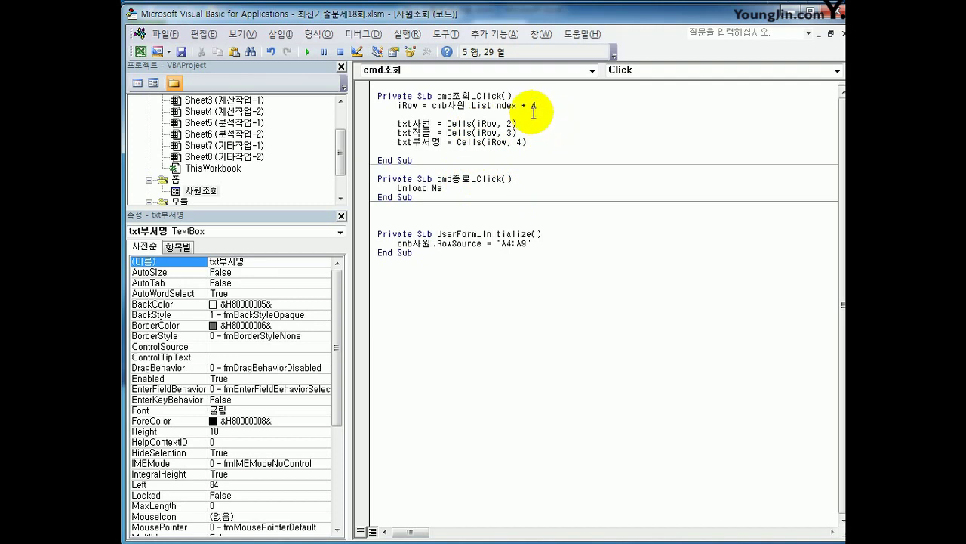
pyautogui.click(513, 114)
pyautogui.press('Return')
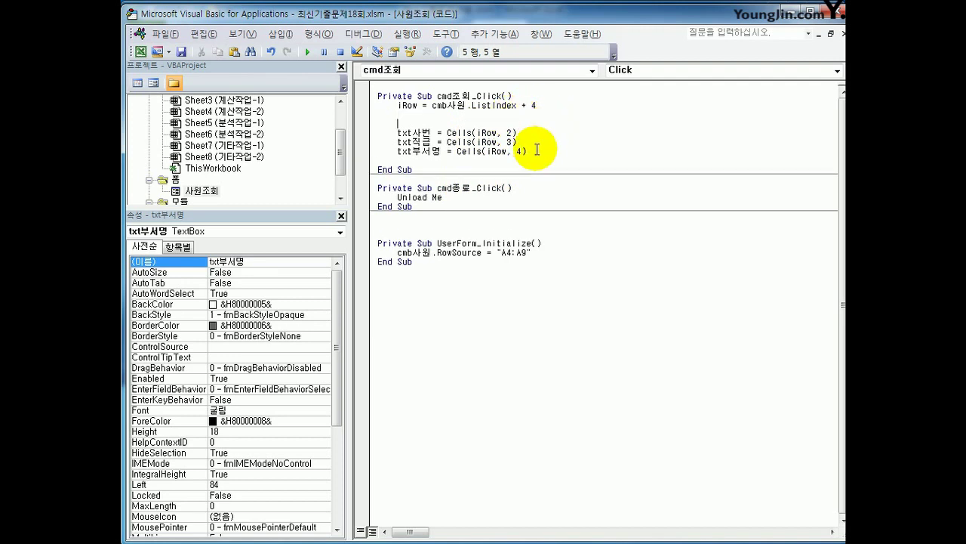
pyautogui.write('txt사번 ="')
pyautogui.hotkey('shift', 'Home')
pyautogui.press('BackSpace')
# Step: Add If cmb사원 = "" Then above the Cells assignments, followed by statements setting txt사번, txt직급 and txt부서명 to ""
pyautogui.write('if cmb사원="" then')
pyautogui.press('Return')
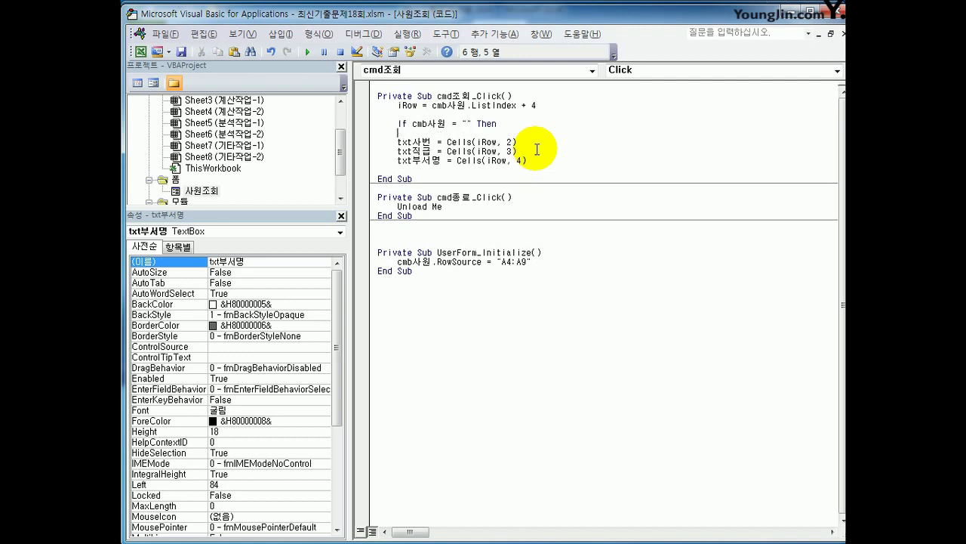
pyautogui.write('txt사번 = ""')
pyautogui.press('Return')
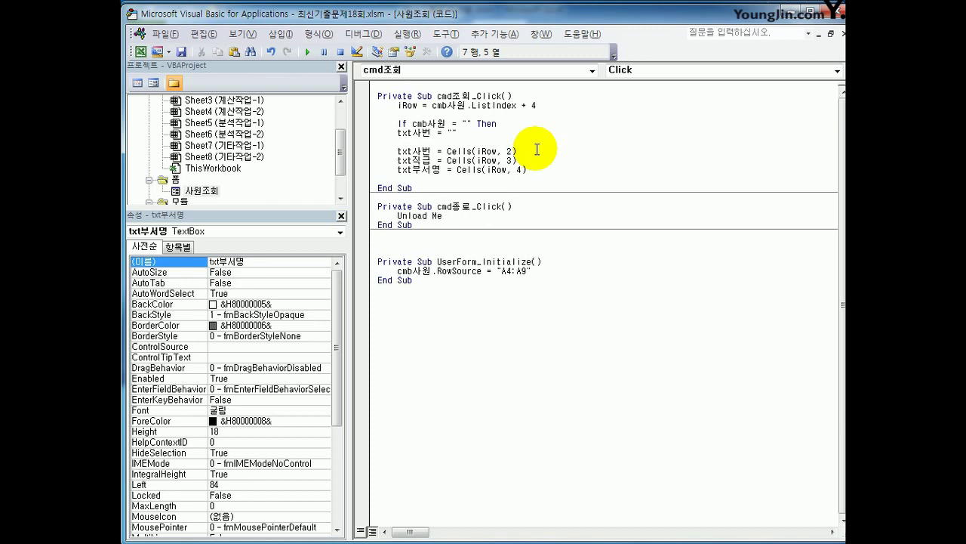
pyautogui.write('txt직ㄱ급 =""')
pyautogui.press('Return')
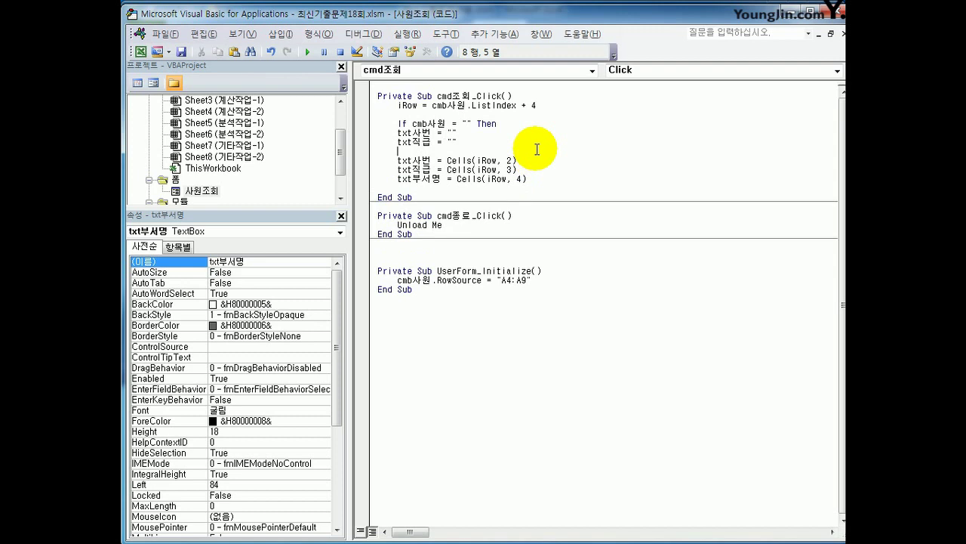
pyautogui.write('txt부서명 = ""')
pyautogui.press('Return')
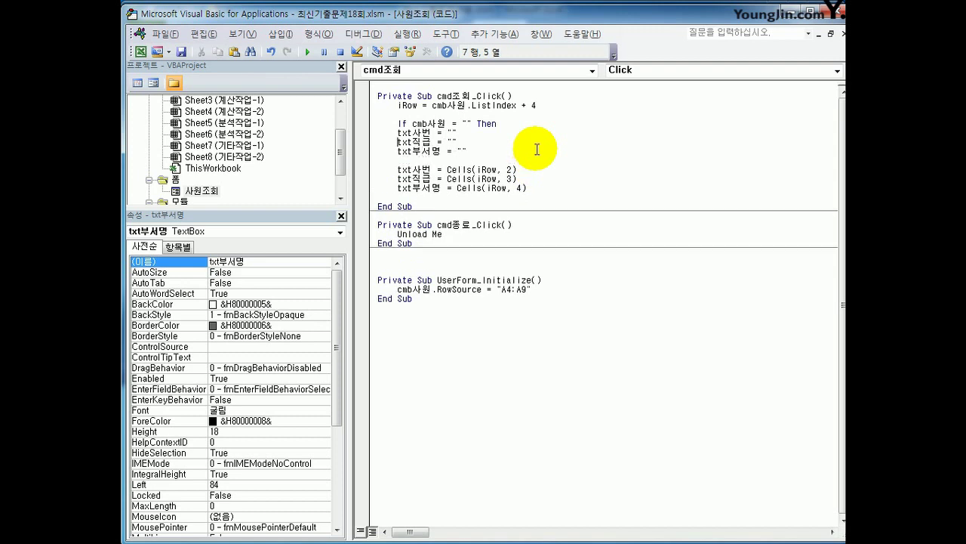
# Step: Indent the three statements that clear the text boxes one level under the If line
pyautogui.press('Up')
pyautogui.press('Tab')
pyautogui.press('Down')
pyautogui.press('Tab')
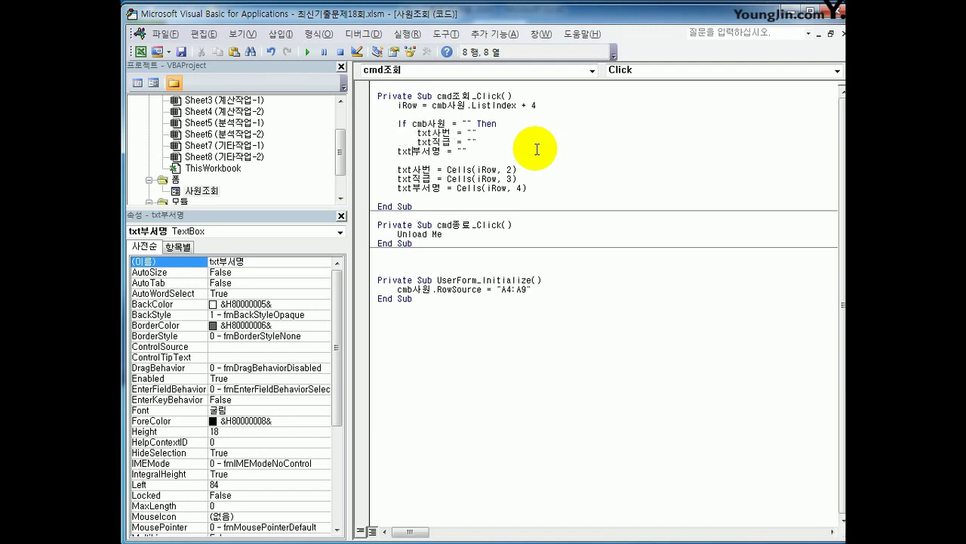
pyautogui.press('Tab')
# Step: Add Else before the Cells assignments, indent those three assignments one level, and start a new line below them
pyautogui.write('Else')
pyautogui.press('Down')
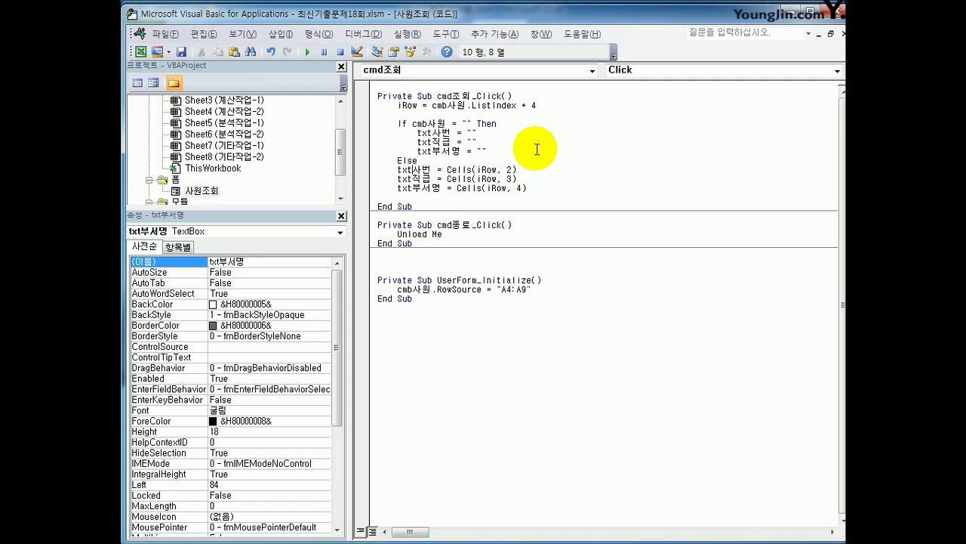
pyautogui.press('Tab')
pyautogui.press('Down')
pyautogui.press('Tab')
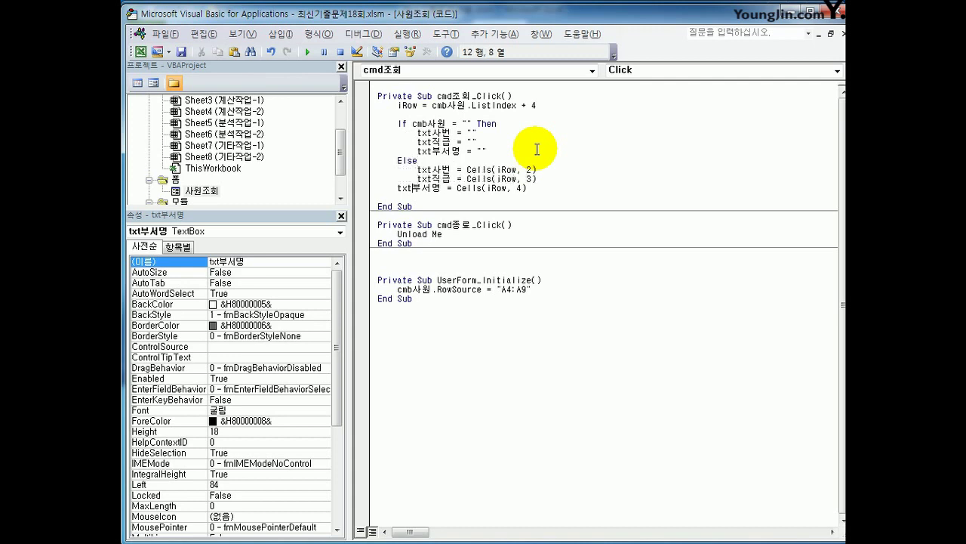
pyautogui.press('Tab')
pyautogui.press('End')
pyautogui.press('Return')
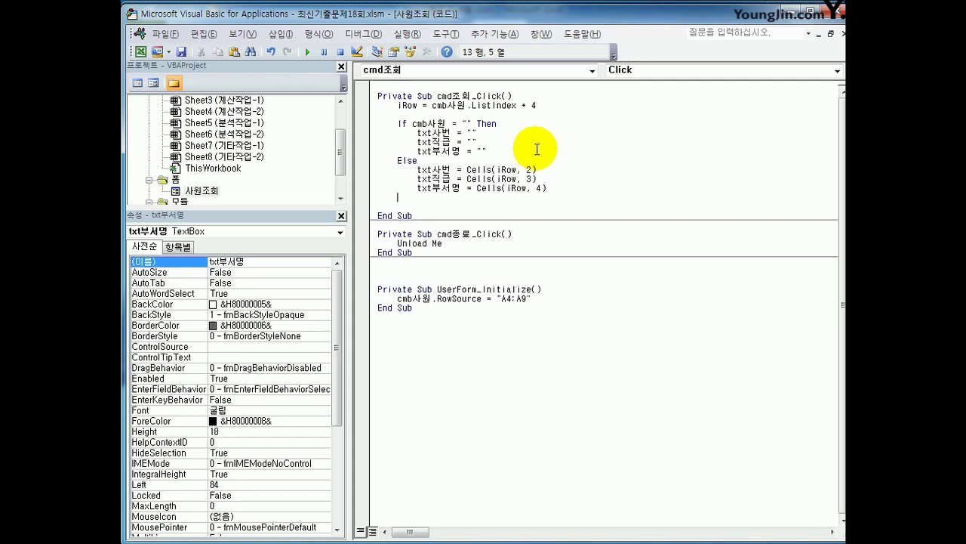
# Step: Close the conditional block in cmd조회_Click with End If and leave the Visual Basic editor for the worksheet
pyautogui.write('ㄷ')
pyautogui.press('BackSpace')
pyautogui.press('Hangul')
pyautogui.write('end')
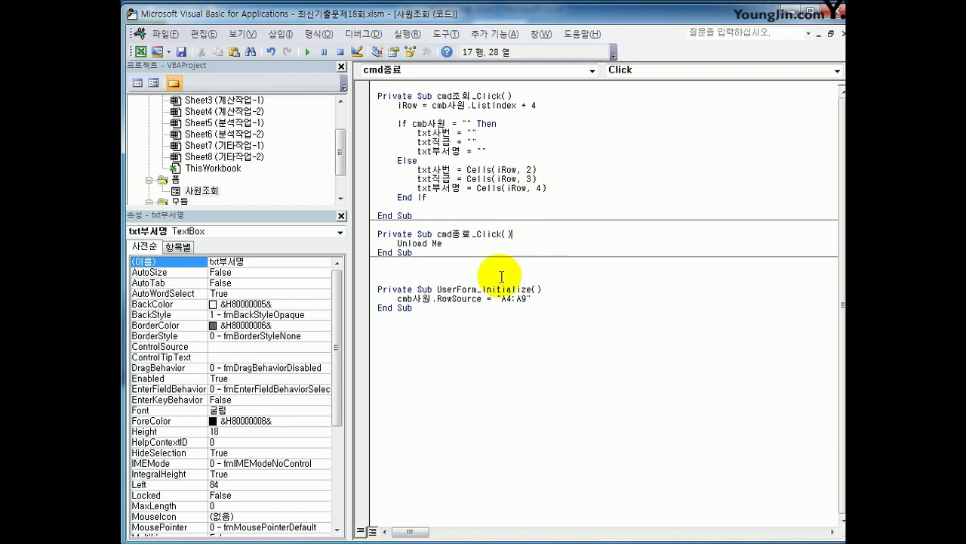
pyautogui.click(836, 14)
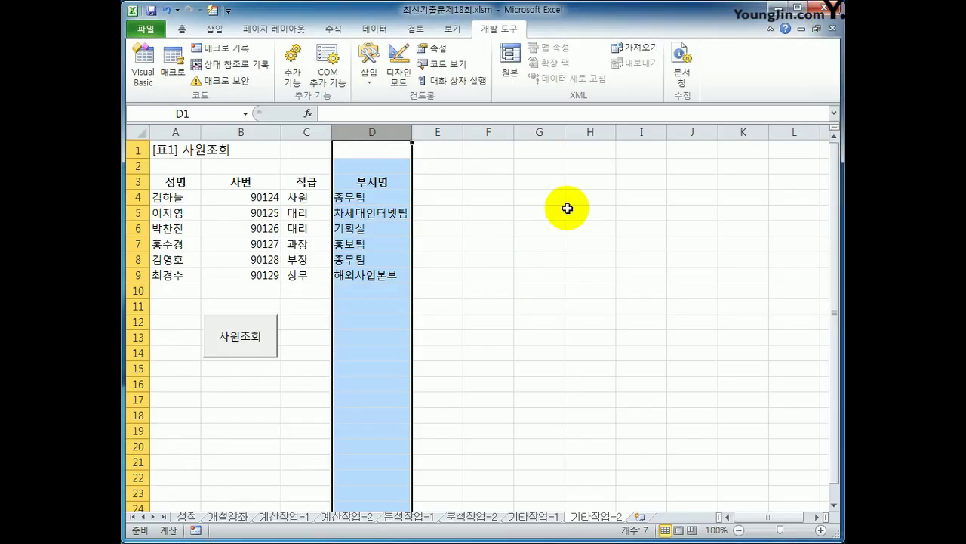
# Step: Open the 사원조회 form from the worksheet and look up the first employee in the 사원미름 list
pyautogui.click(518, 337)
pyautogui.click(265, 342)
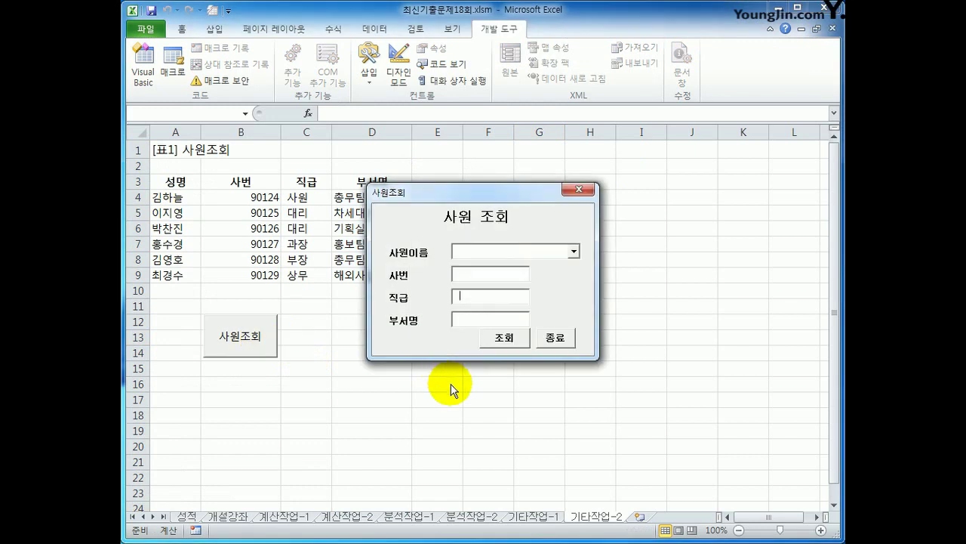
pyautogui.click(575, 252)
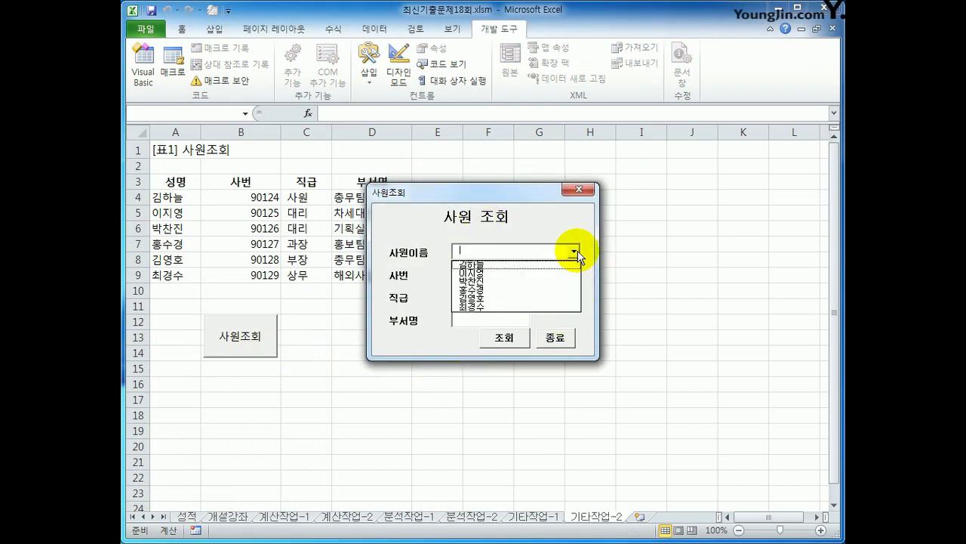
pyautogui.click(542, 266)
pyautogui.click(505, 338)
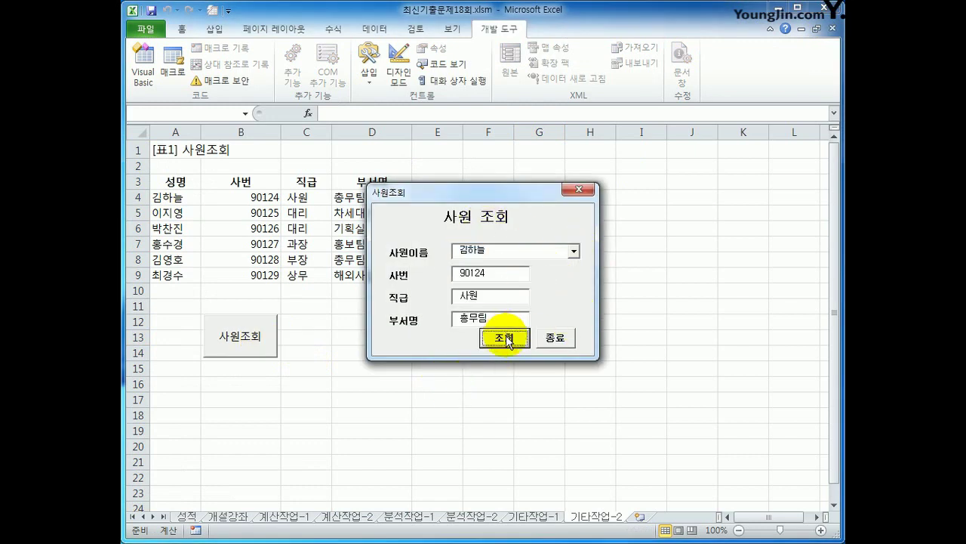
# Step: Empty the employee name in the form and run 조회 with no employee selected
pyautogui.click(574, 252)
pyautogui.click(518, 264)
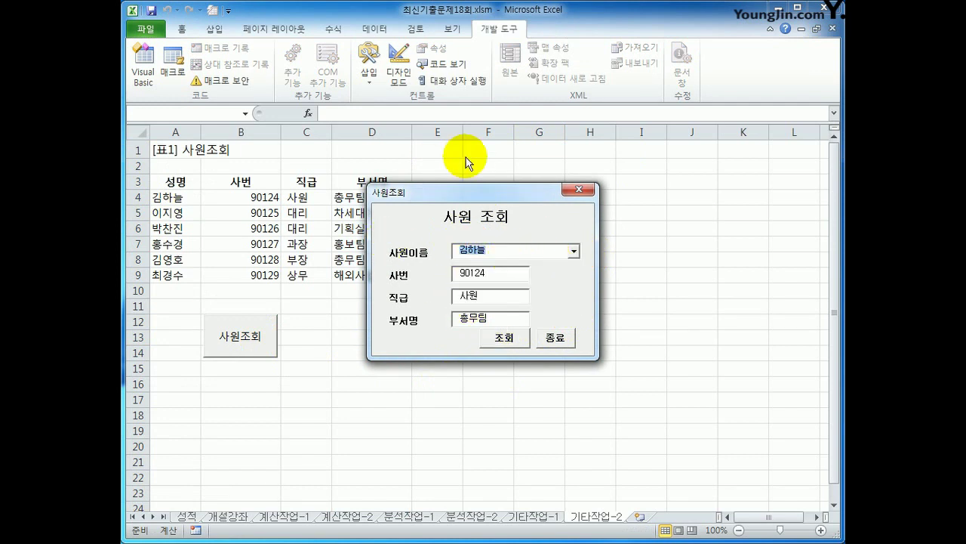
pyautogui.click(500, 338)
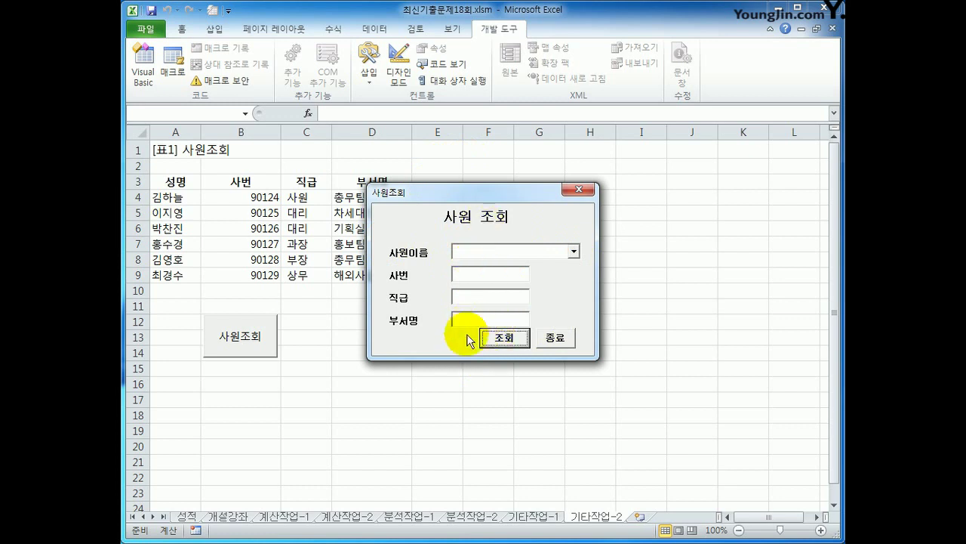
# Step: Look up the fifth employee in the name list, and close the form with 종료
pyautogui.click(573, 252)
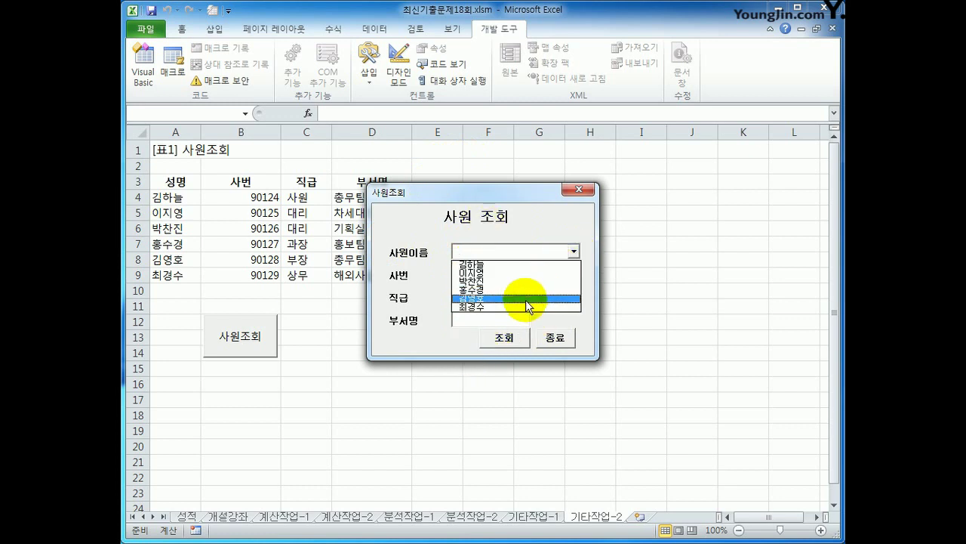
pyautogui.click(526, 300)
pyautogui.click(501, 337)
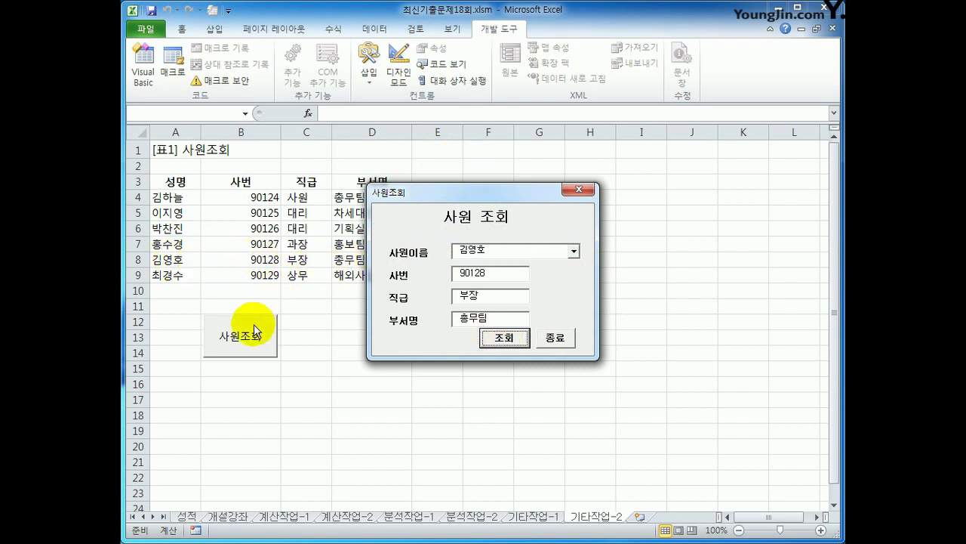
pyautogui.click(555, 338)
pyautogui.click(577, 403)
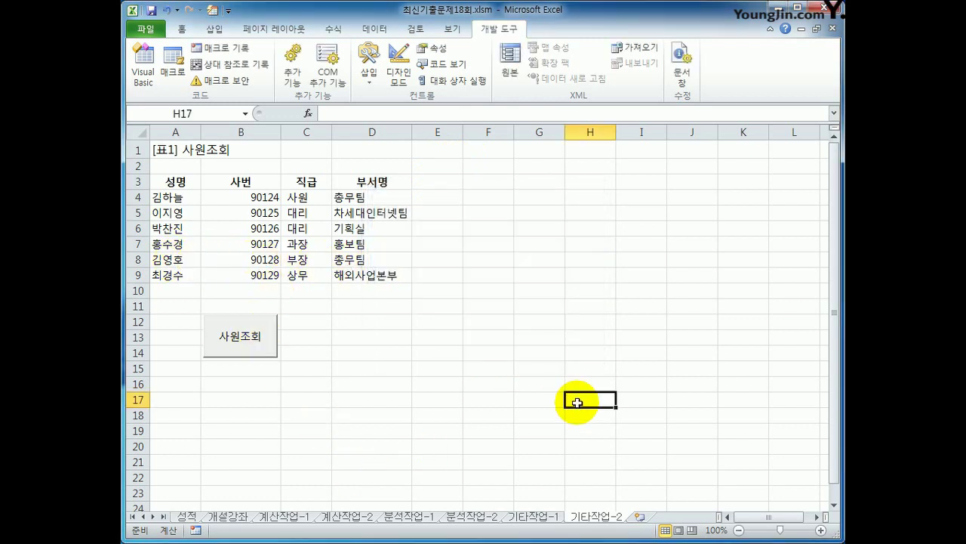